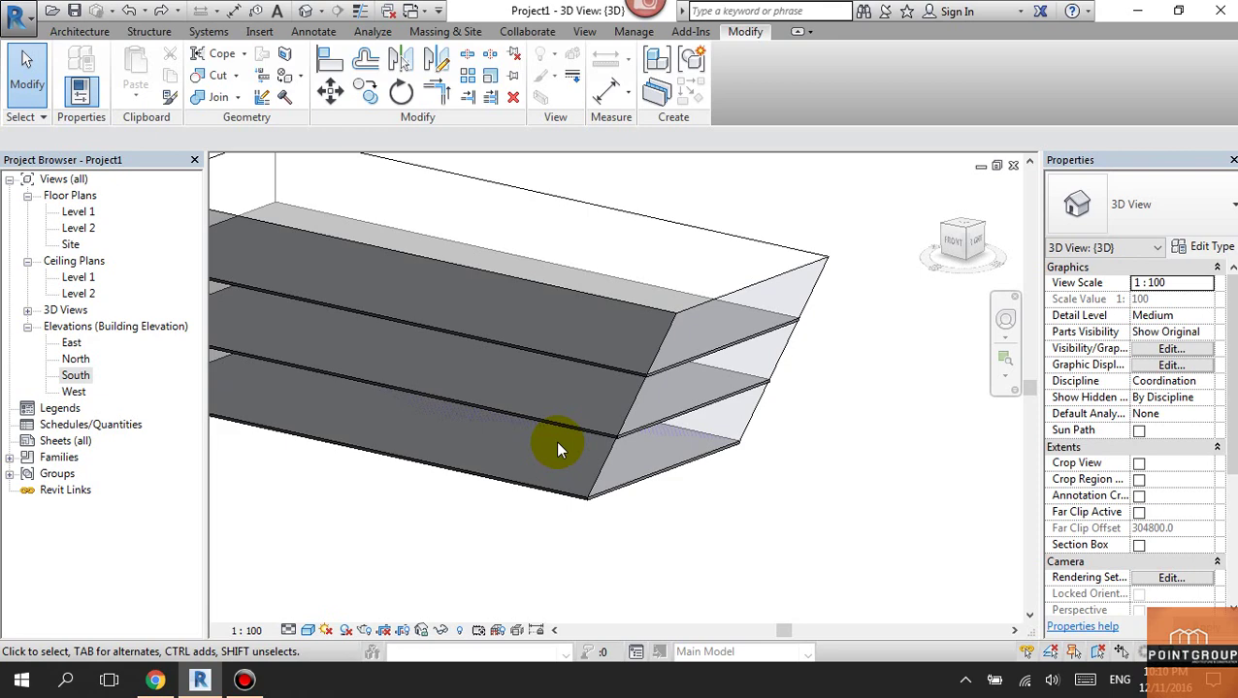
Step: Zoom and pan along the slab edge, then select the sloped mass
left_click(244, 684)
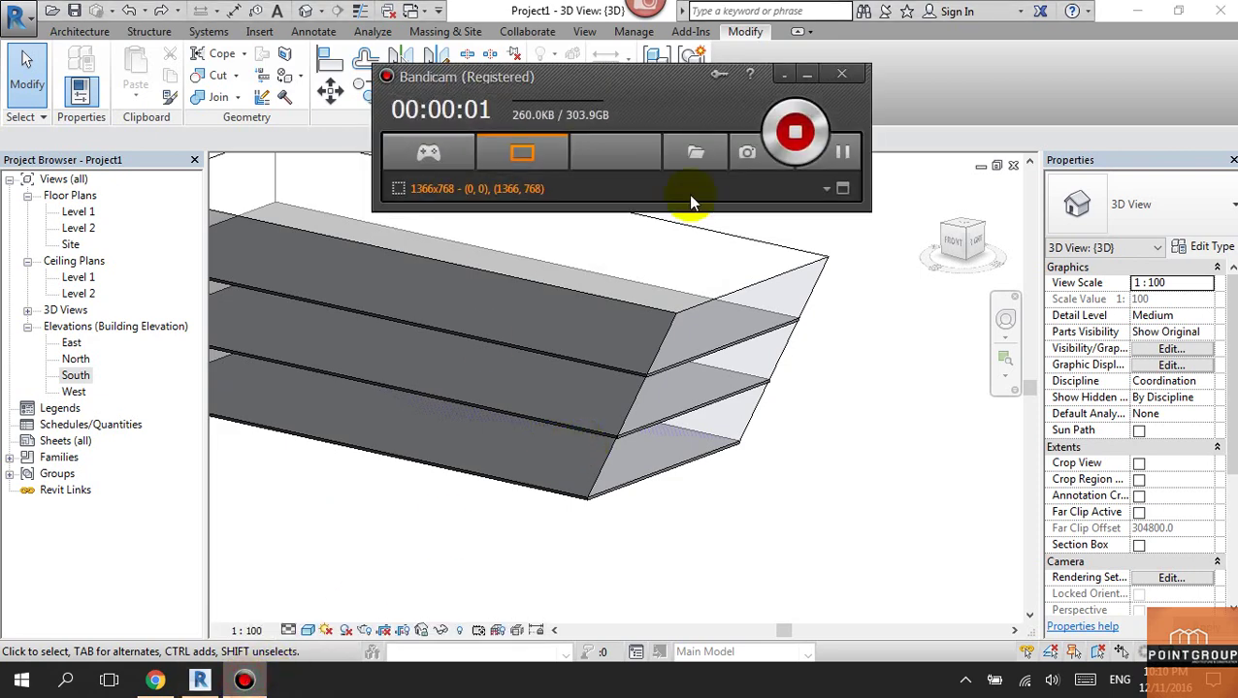
left_click(806, 78)
scroll(698, 410, "up", 2)
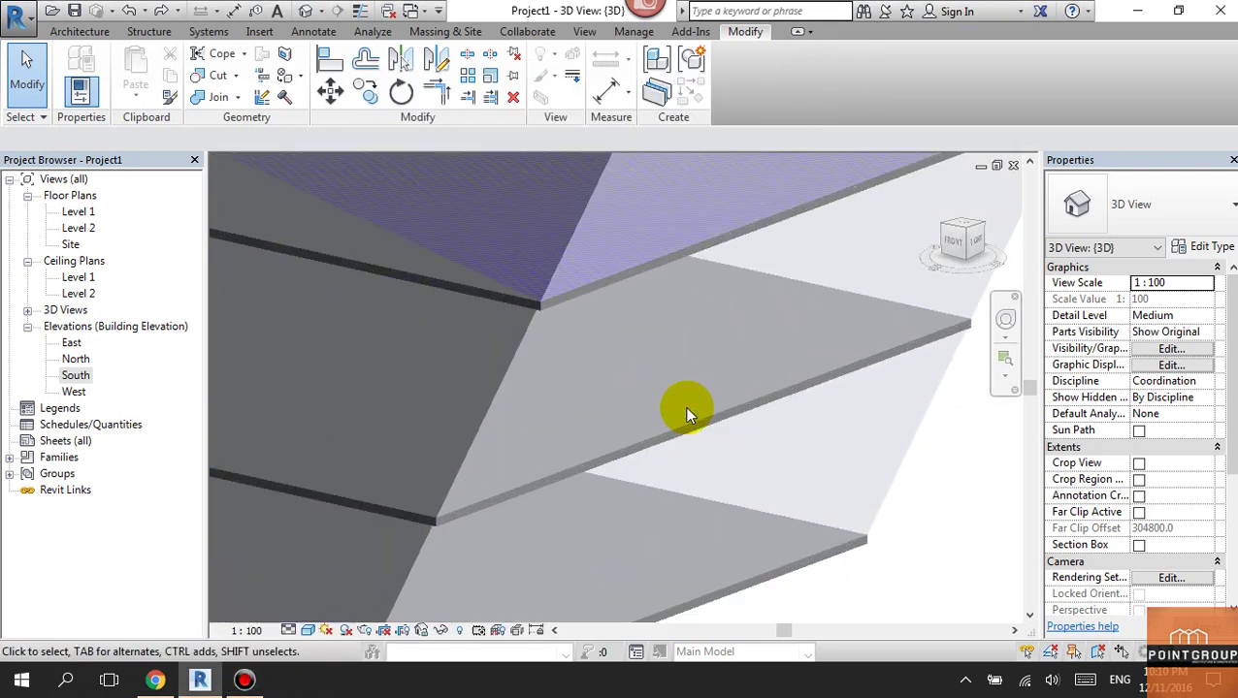
scroll(684, 407, "up", 2)
scroll(611, 357, "up", 2)
scroll(688, 478, "up", 1)
scroll(641, 398, "up", 2)
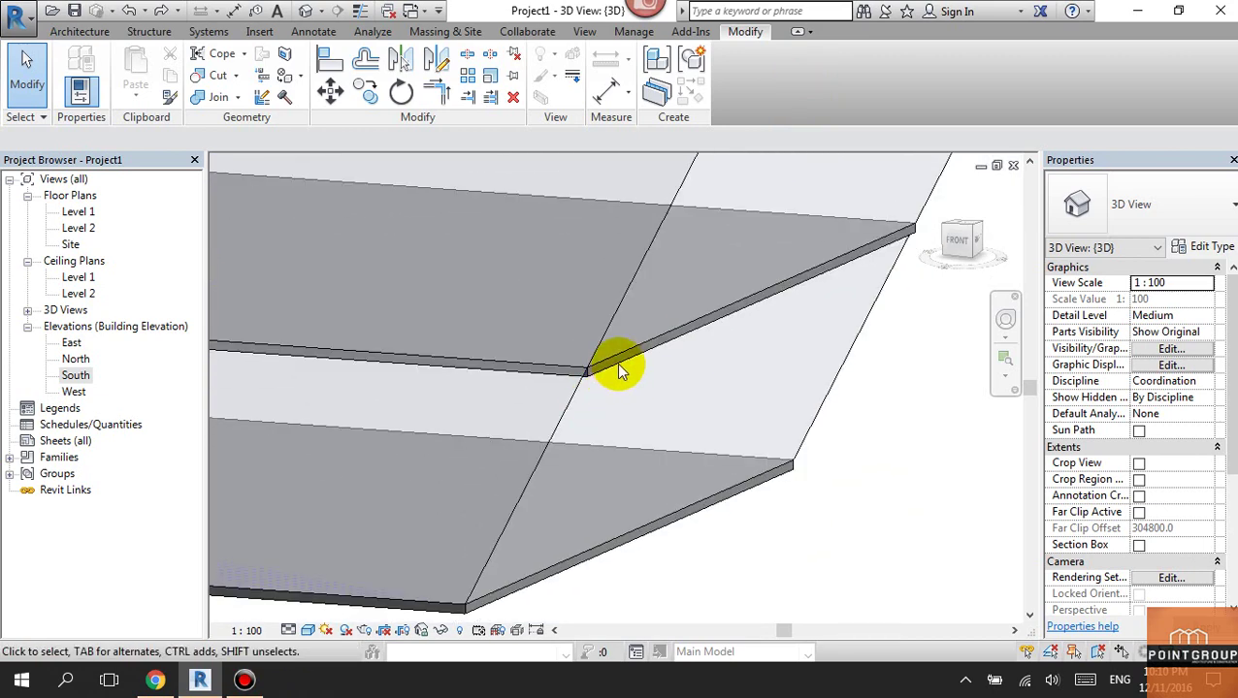
scroll(607, 408, "up", 2)
scroll(621, 329, "up", 2)
scroll(640, 291, "up", 2)
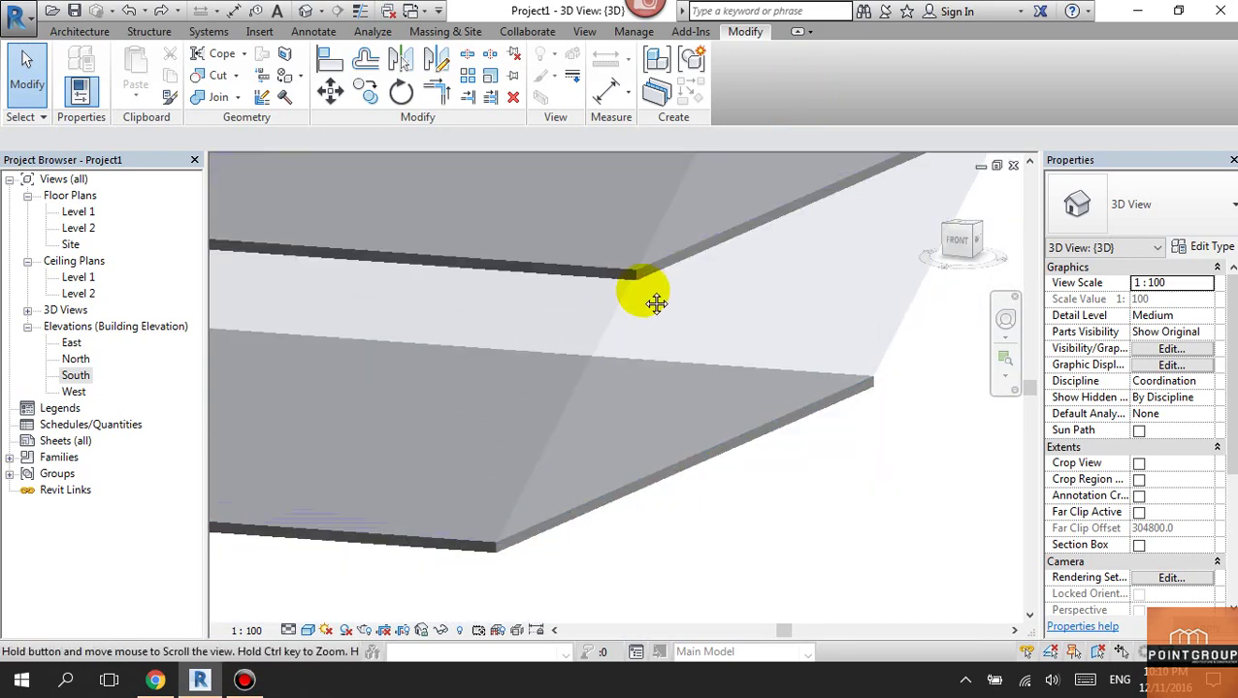
scroll(652, 277, "down", 2)
scroll(640, 320, "down", 2)
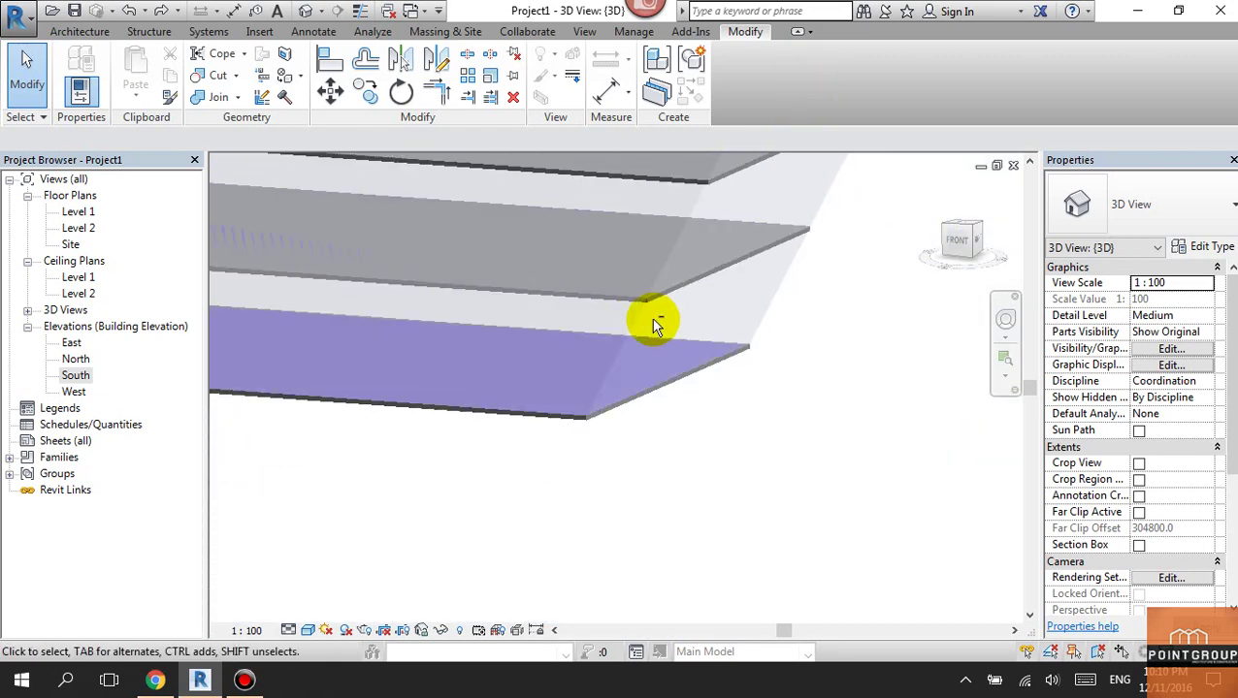
scroll(566, 433, "up", 2)
scroll(539, 437, "up", 2)
middle_click_drag(539, 436, 680, 507)
scroll(677, 437, "up", 2)
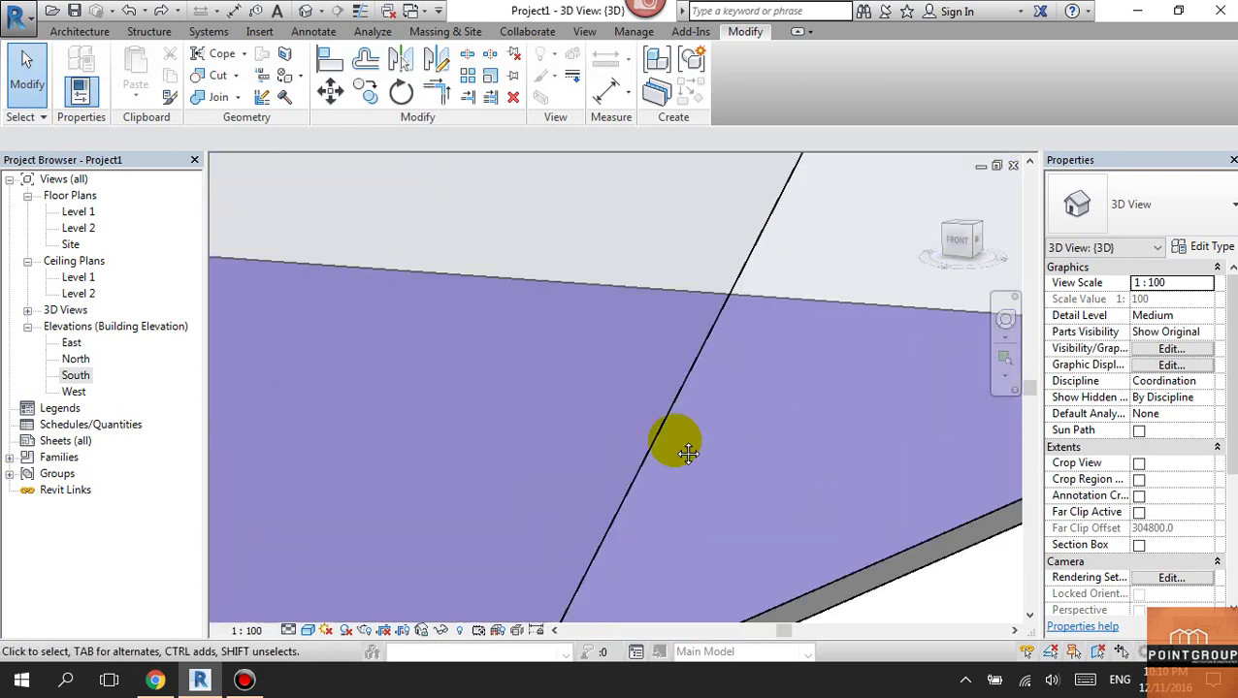
scroll(654, 392, "up", 2)
scroll(655, 392, "down", 2)
scroll(718, 398, "down", 2)
scroll(722, 406, "down", 2)
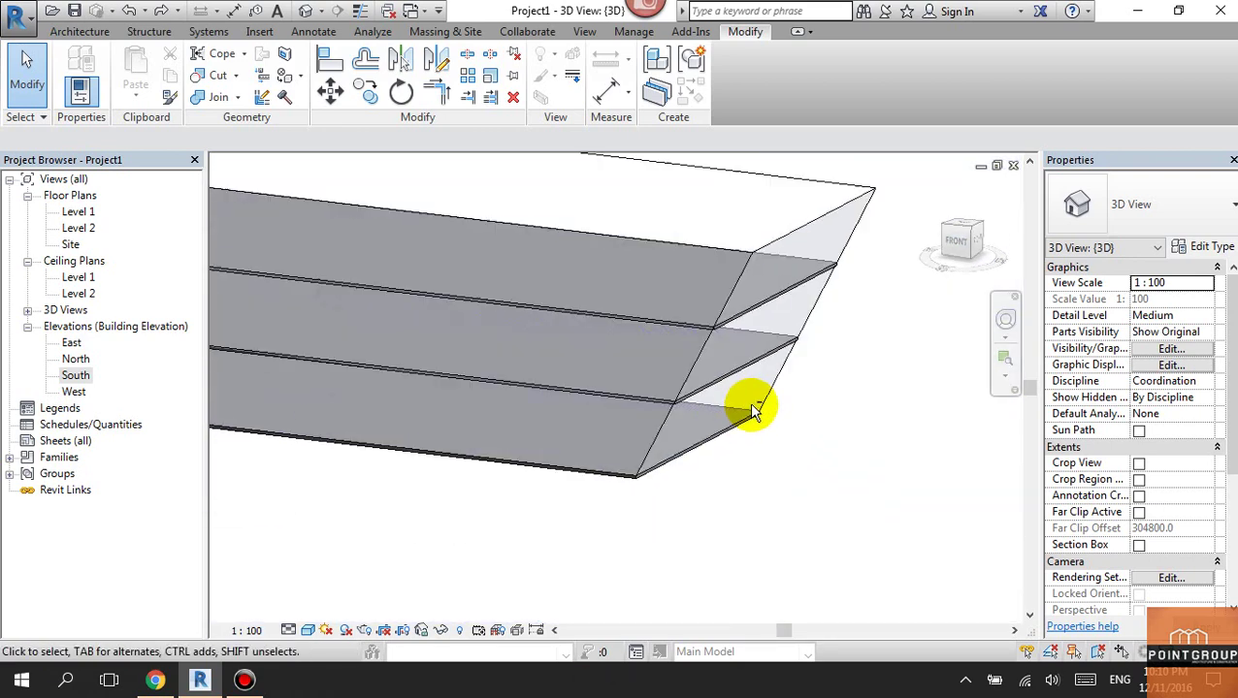
left_click(784, 412)
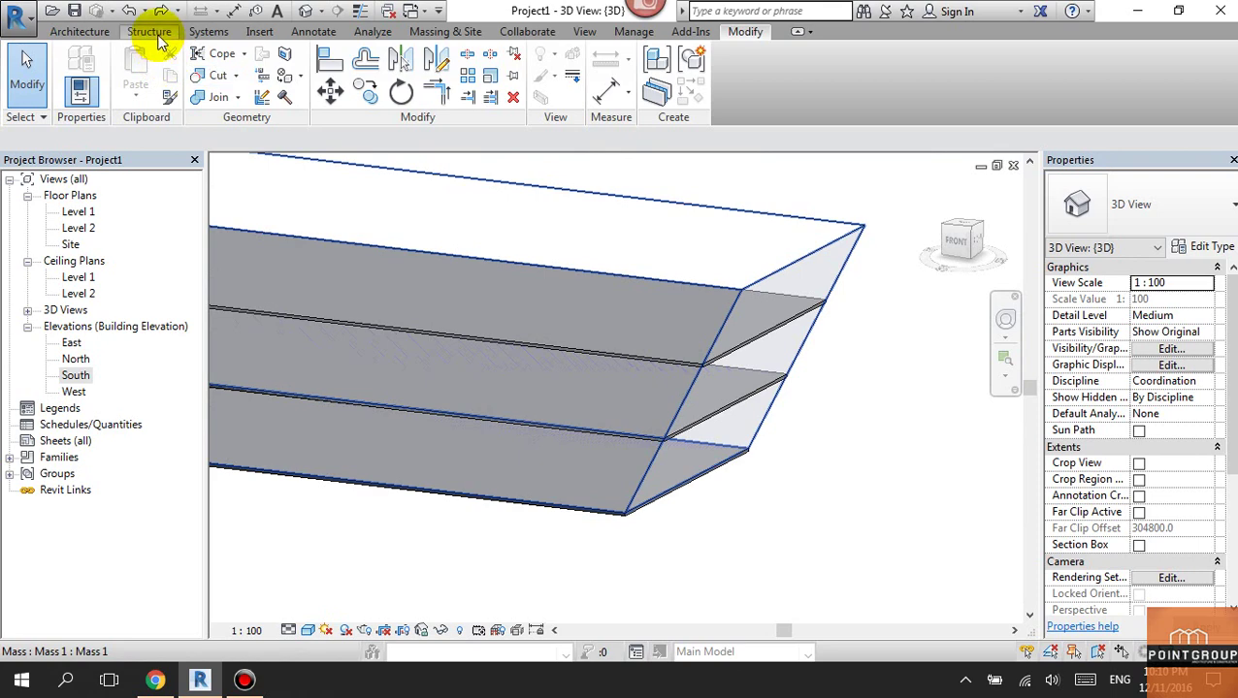
Step: Start a Model In-Place family in the Floors category named 'khối cắt sàn-0'
left_click(97, 32)
left_click(216, 89)
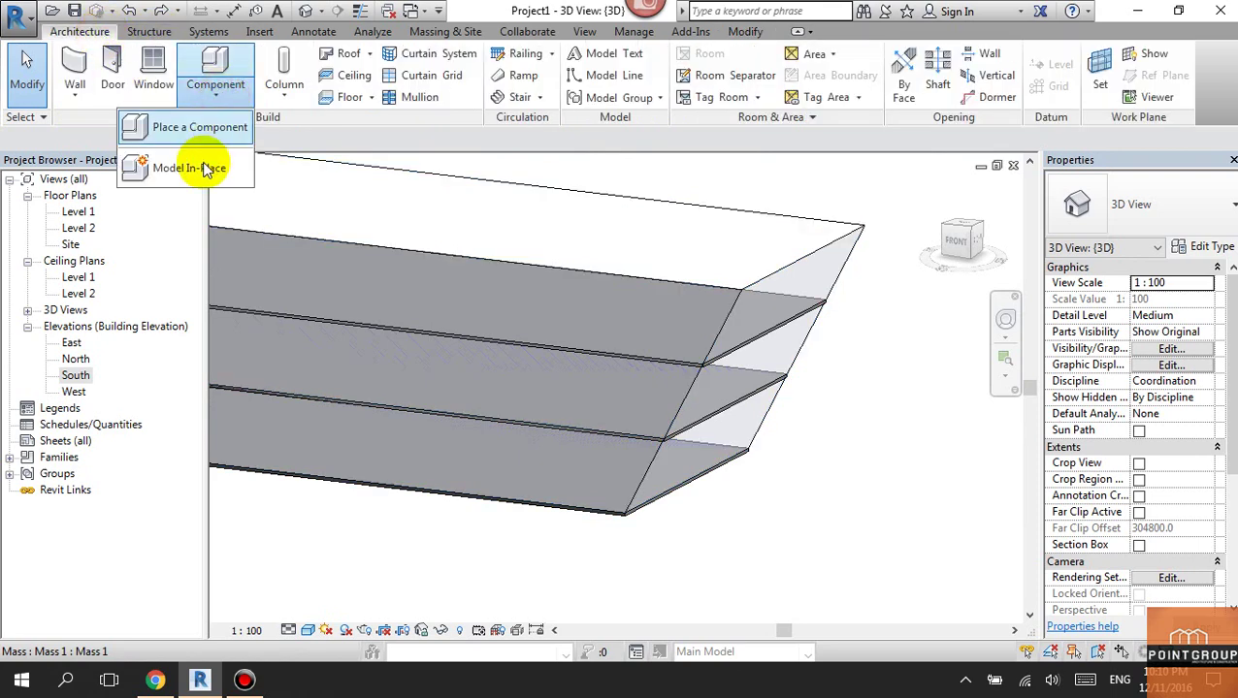
left_click(200, 173)
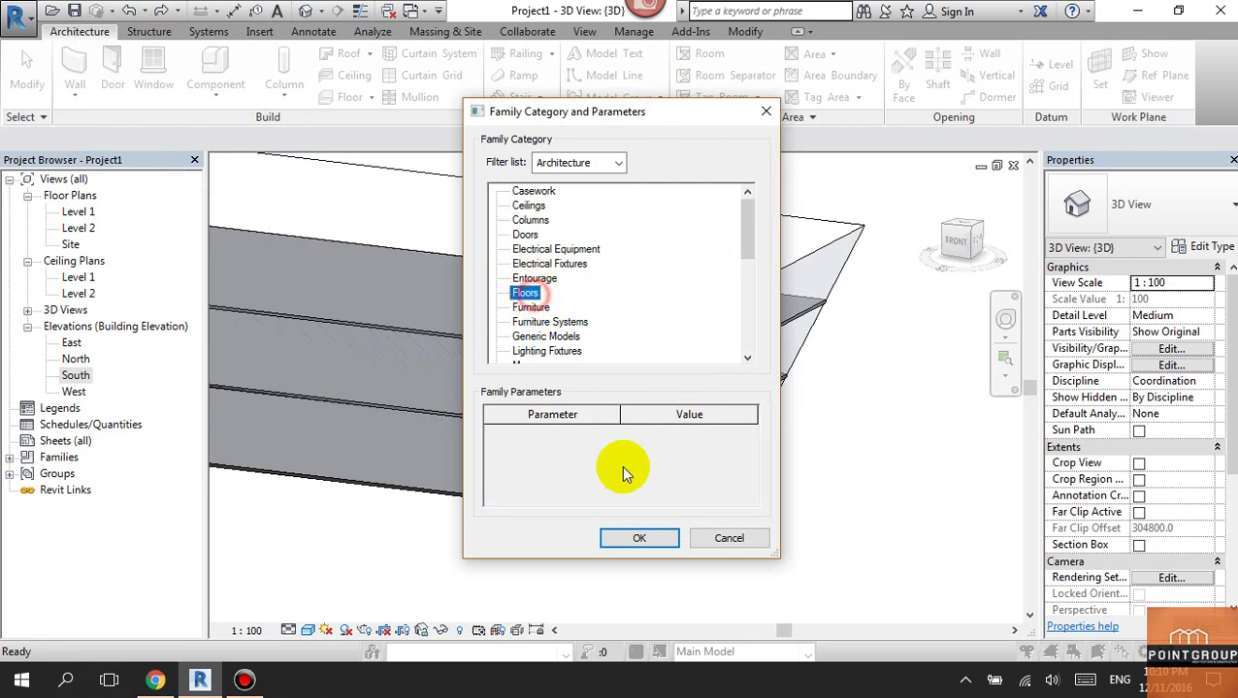
left_click(639, 540)
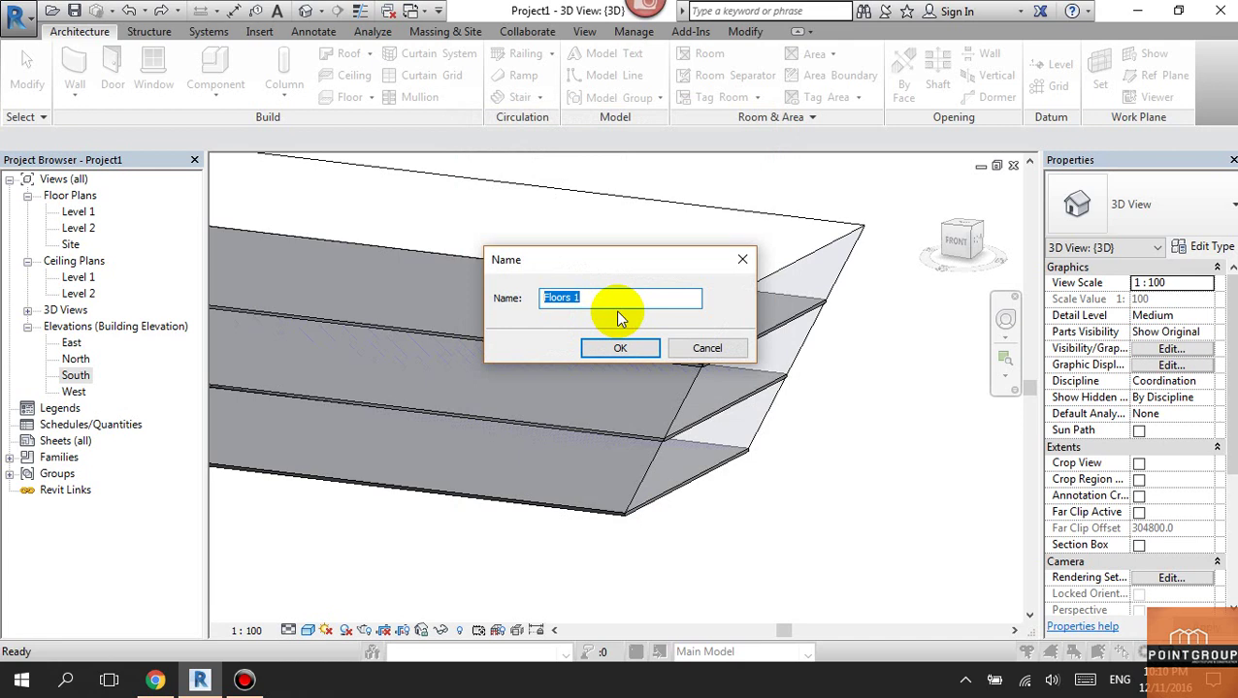
type("khối cắt sàn-01")
Step: Confirm the name, set the work plane to the picked mass face, and view from Front
left_click(635, 351)
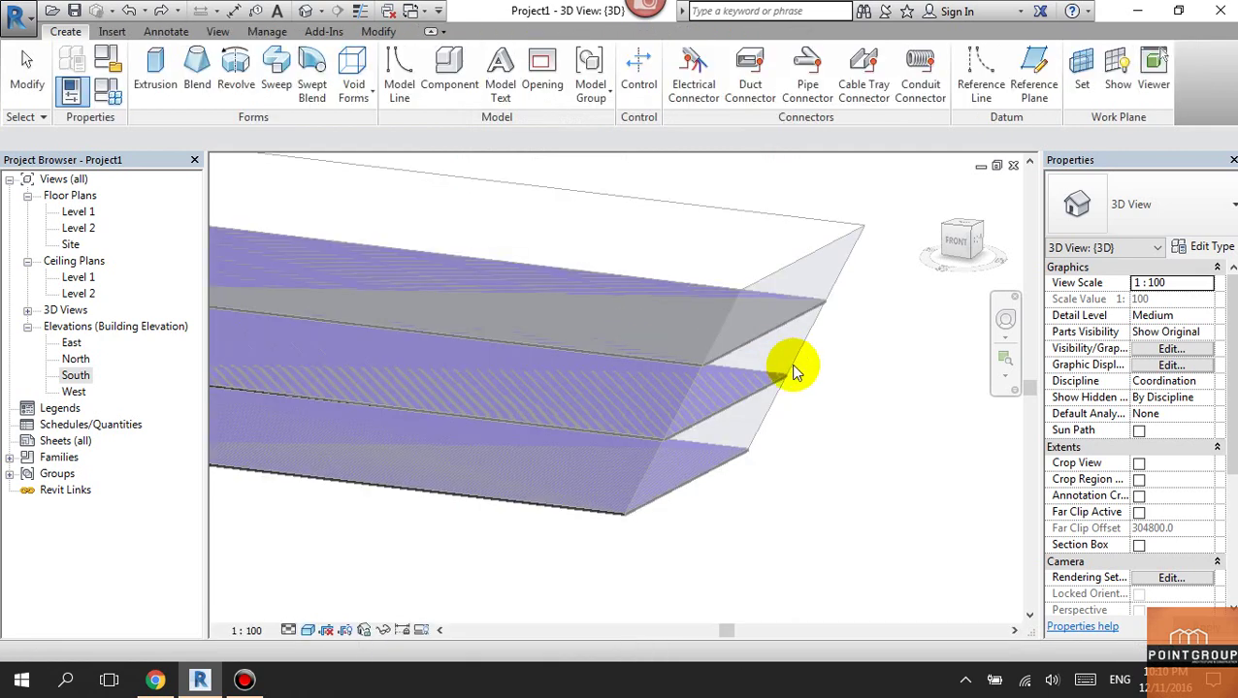
left_click(1081, 70)
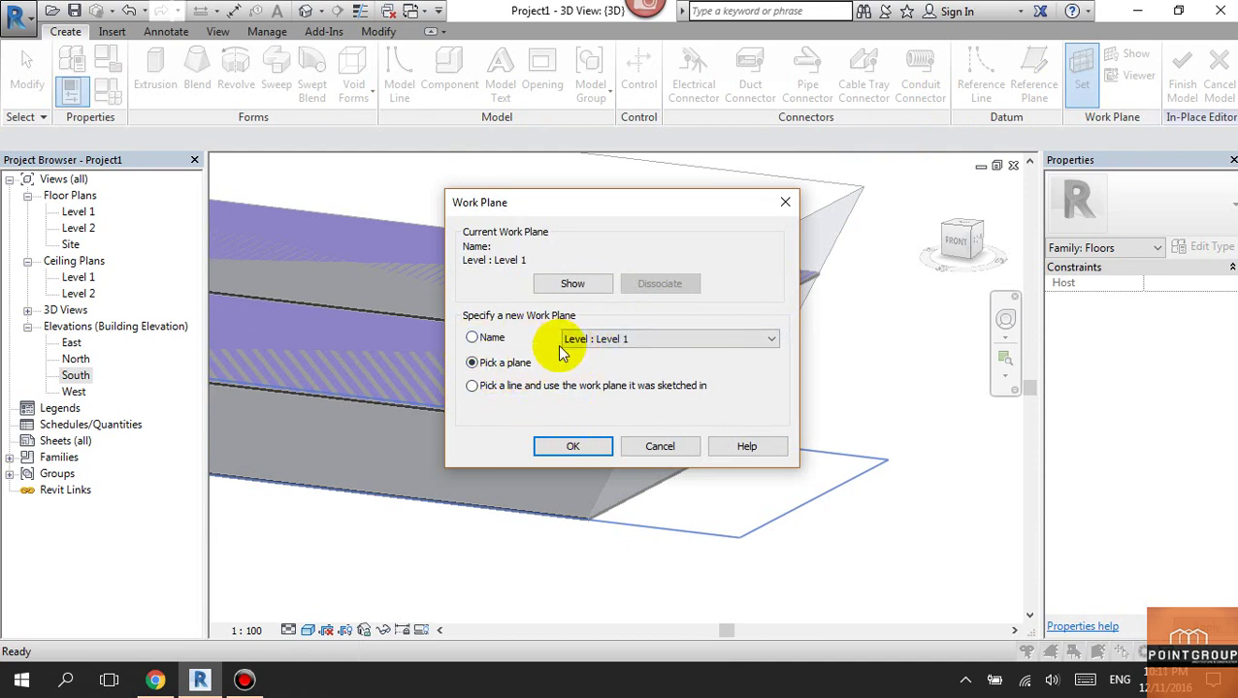
left_click(614, 341)
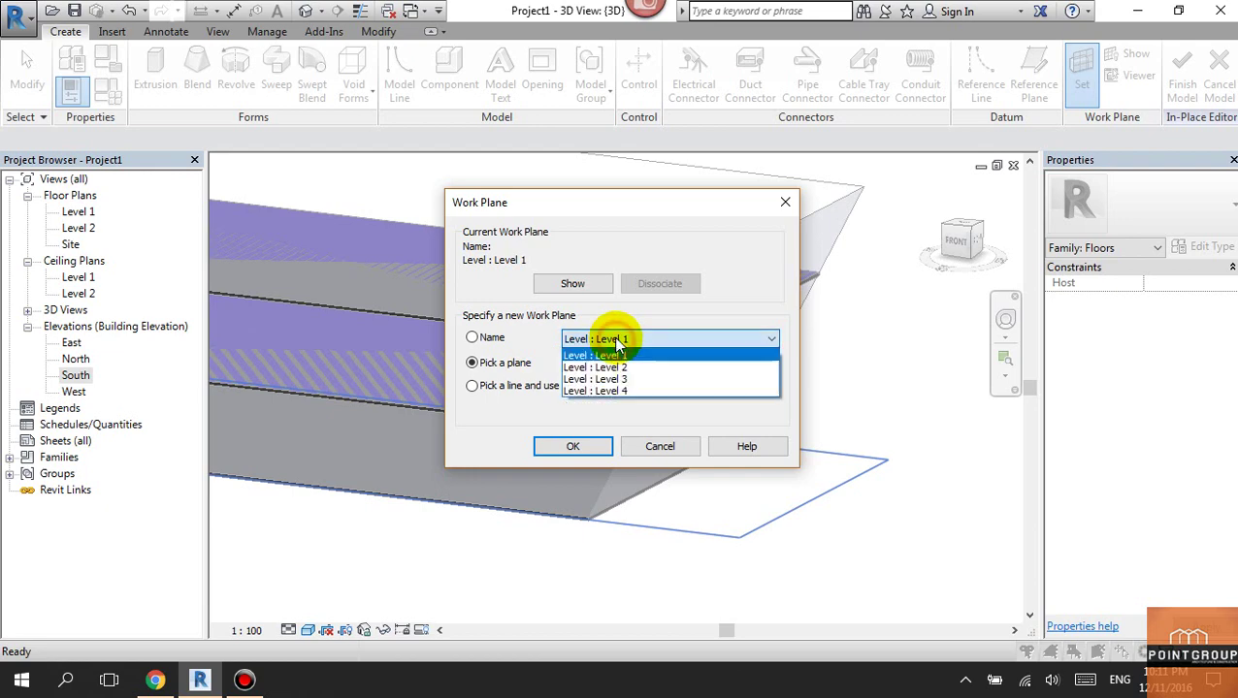
left_click(614, 342)
left_click(573, 446)
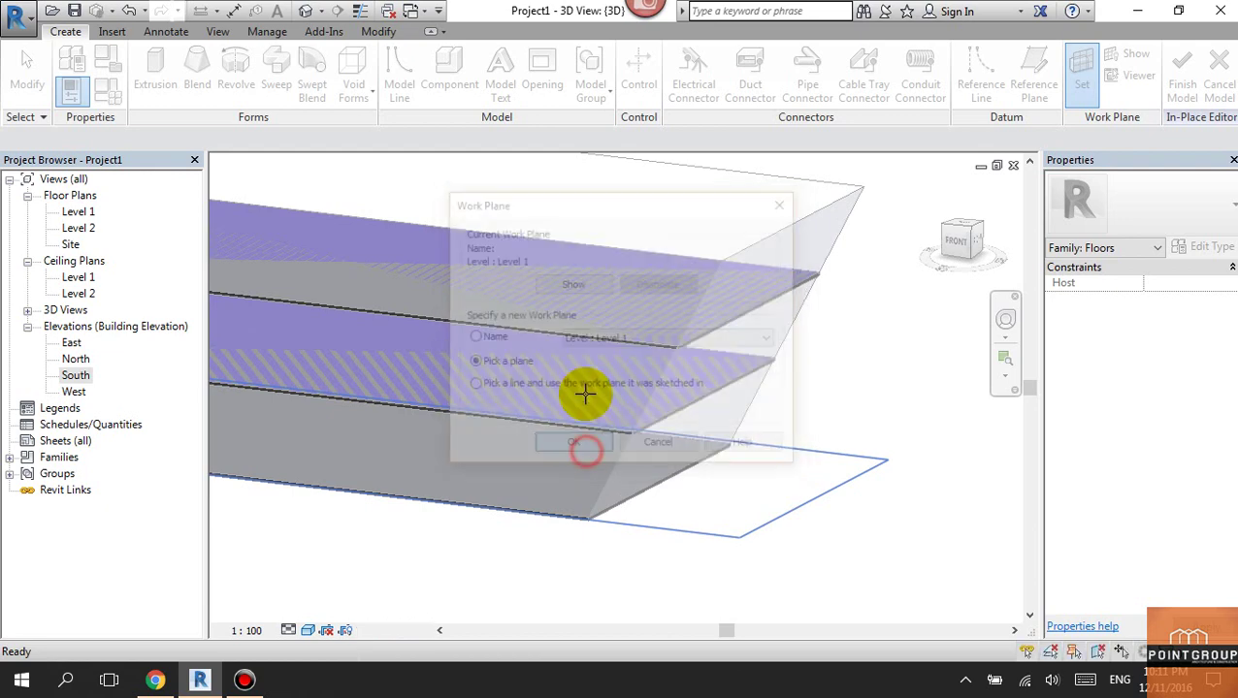
left_click(650, 258)
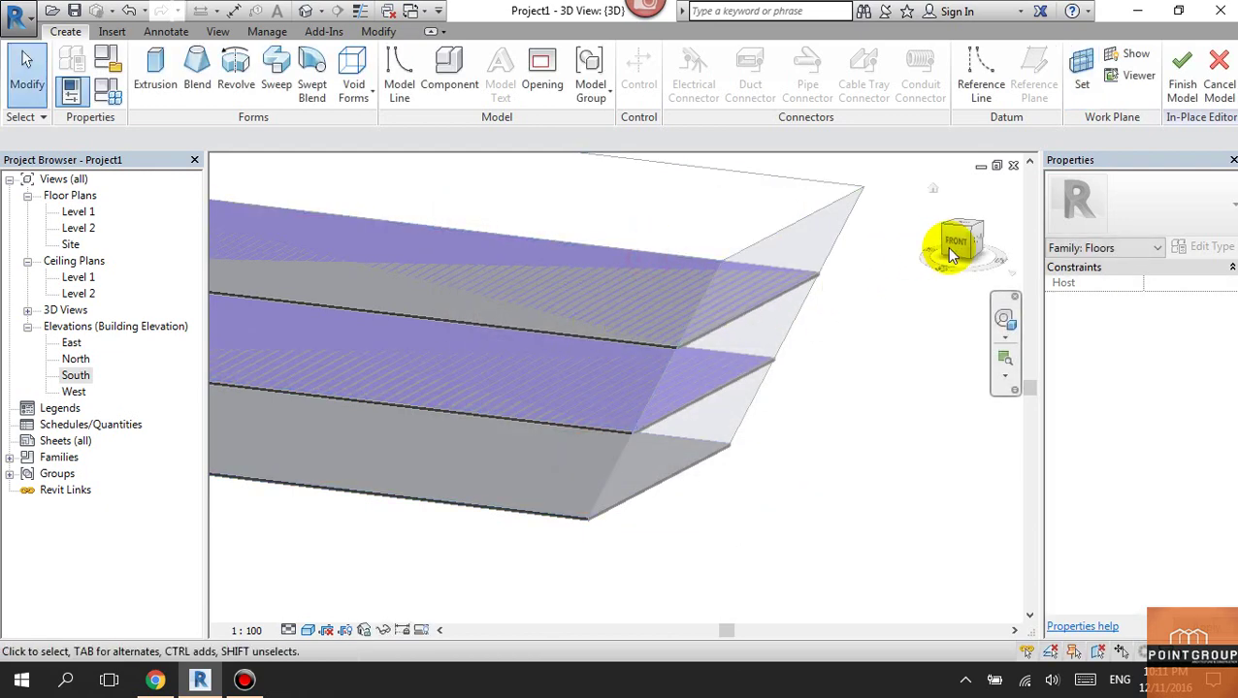
left_click(958, 247)
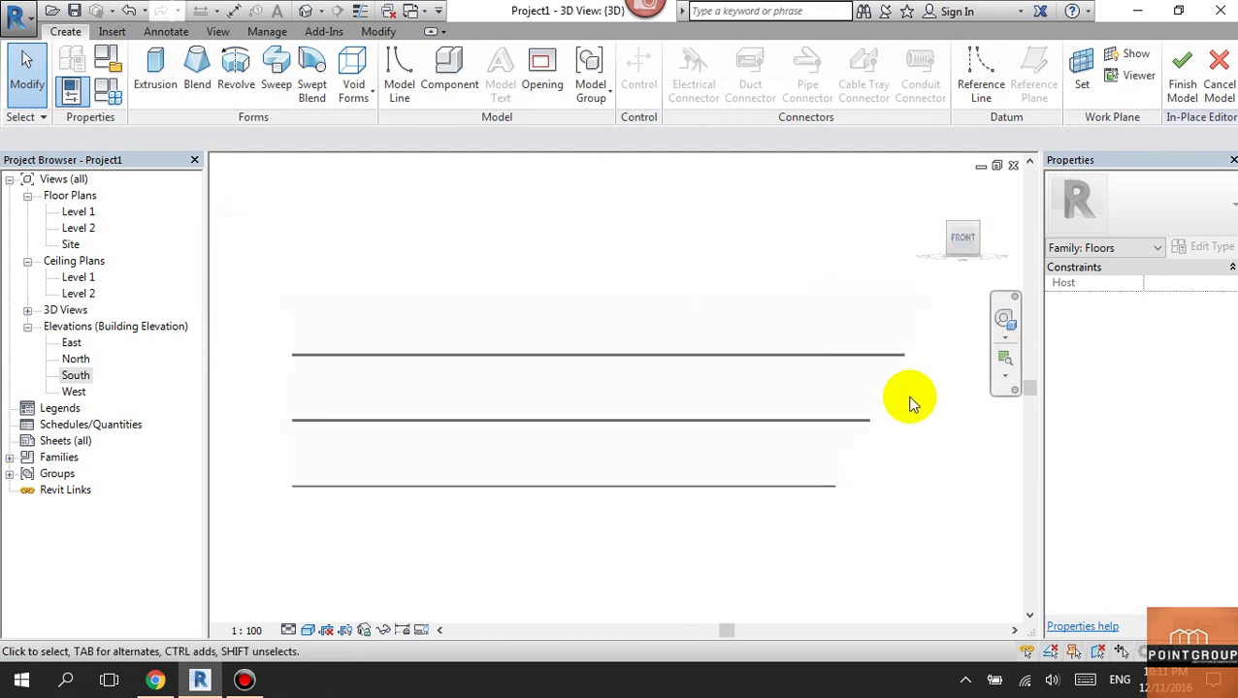
middle_click_drag(811, 408, 734, 344, "shift")
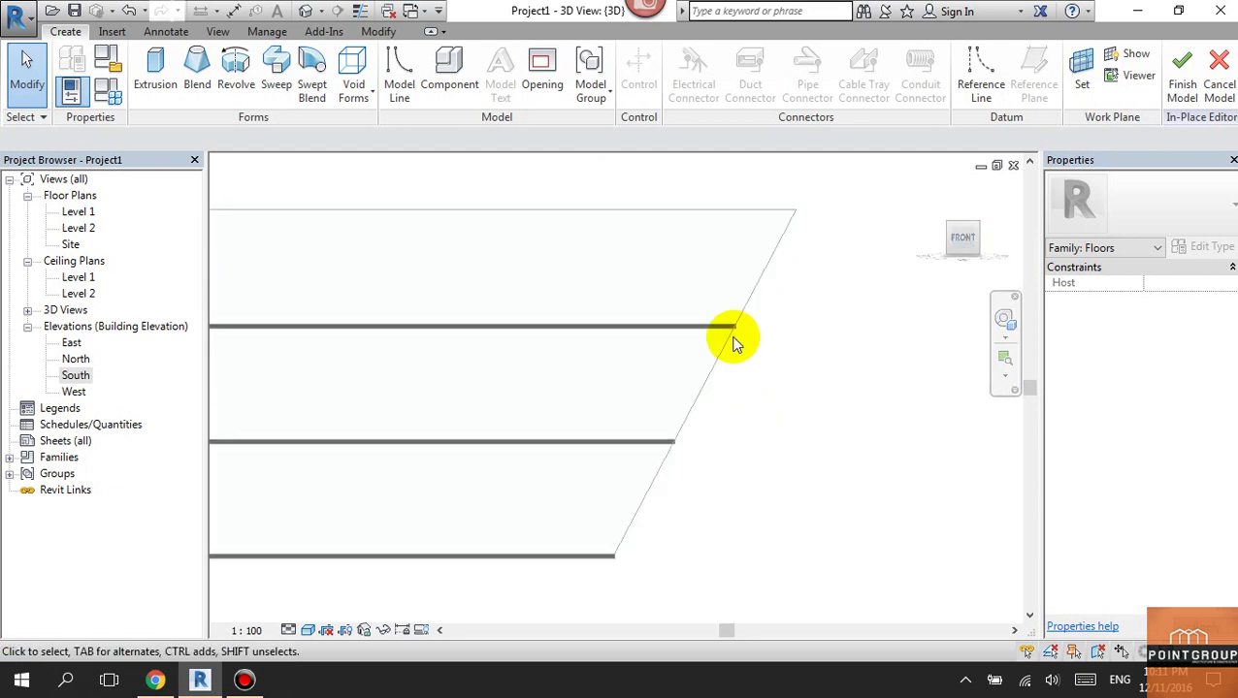
Step: Start a Void Extrusion and pick the mass's sloped edge as a sketch line
left_click(354, 97)
left_click(320, 124)
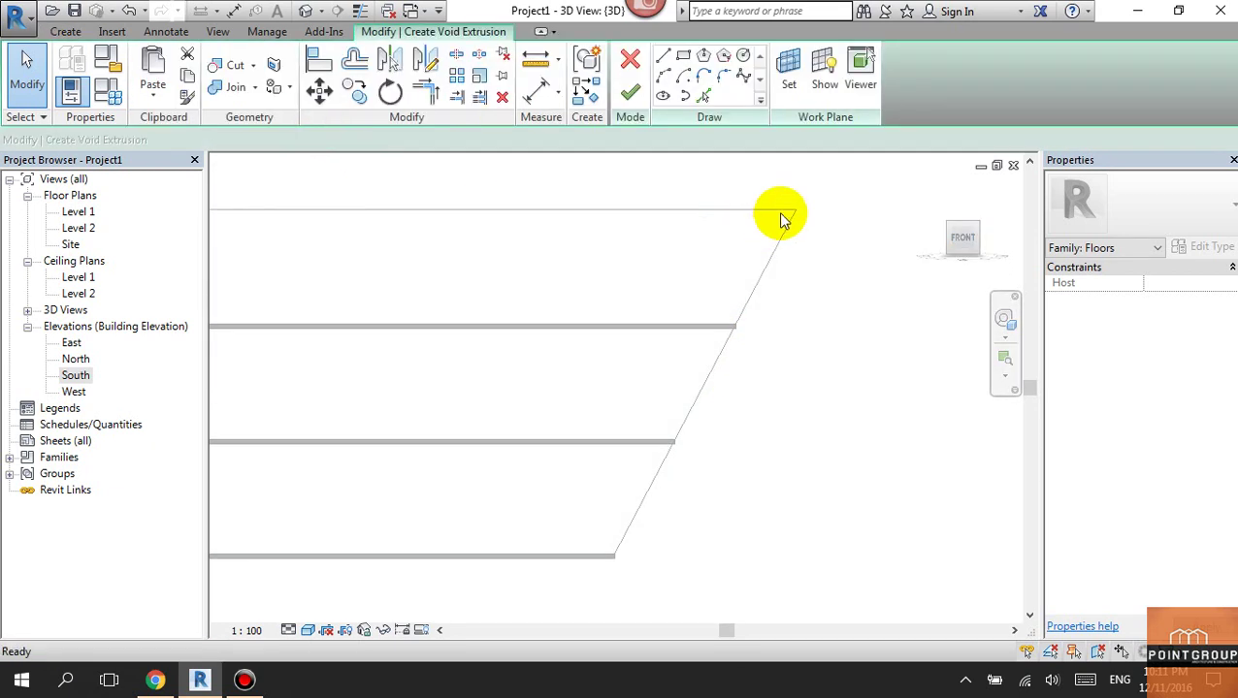
left_click(702, 95)
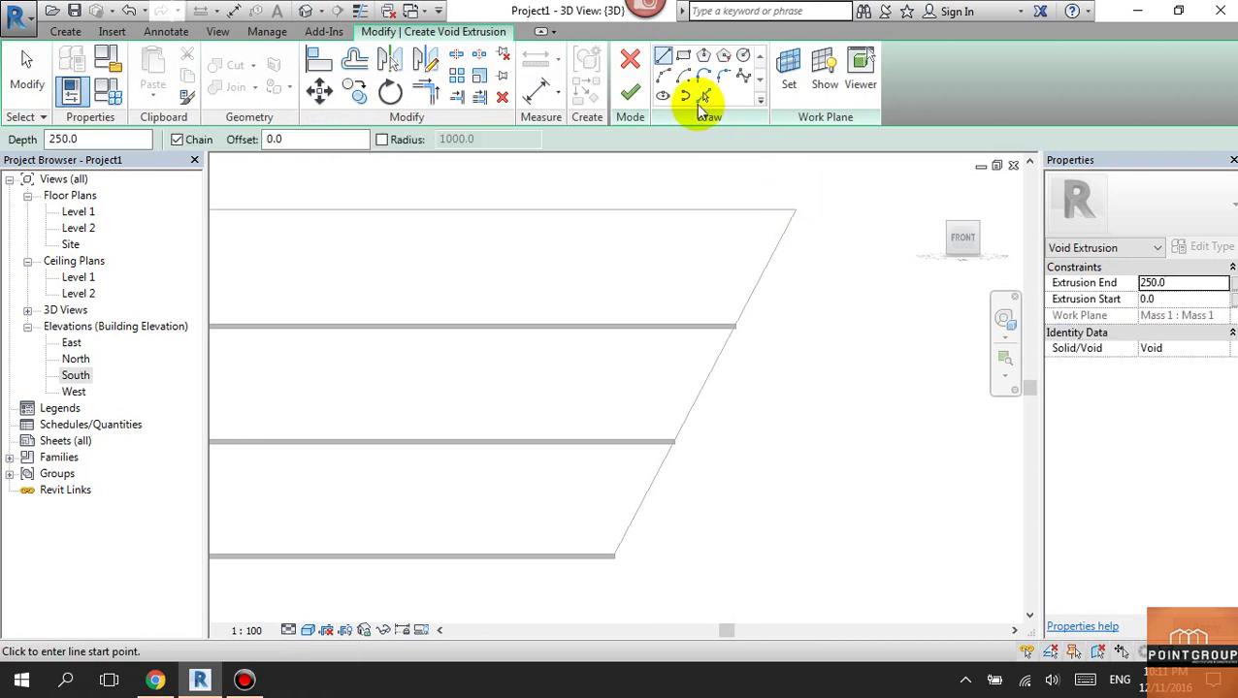
left_click(763, 287)
Step: Sketch a vertical line from the top corner and a bottom line below the slabs
left_click(662, 56)
left_click(795, 209)
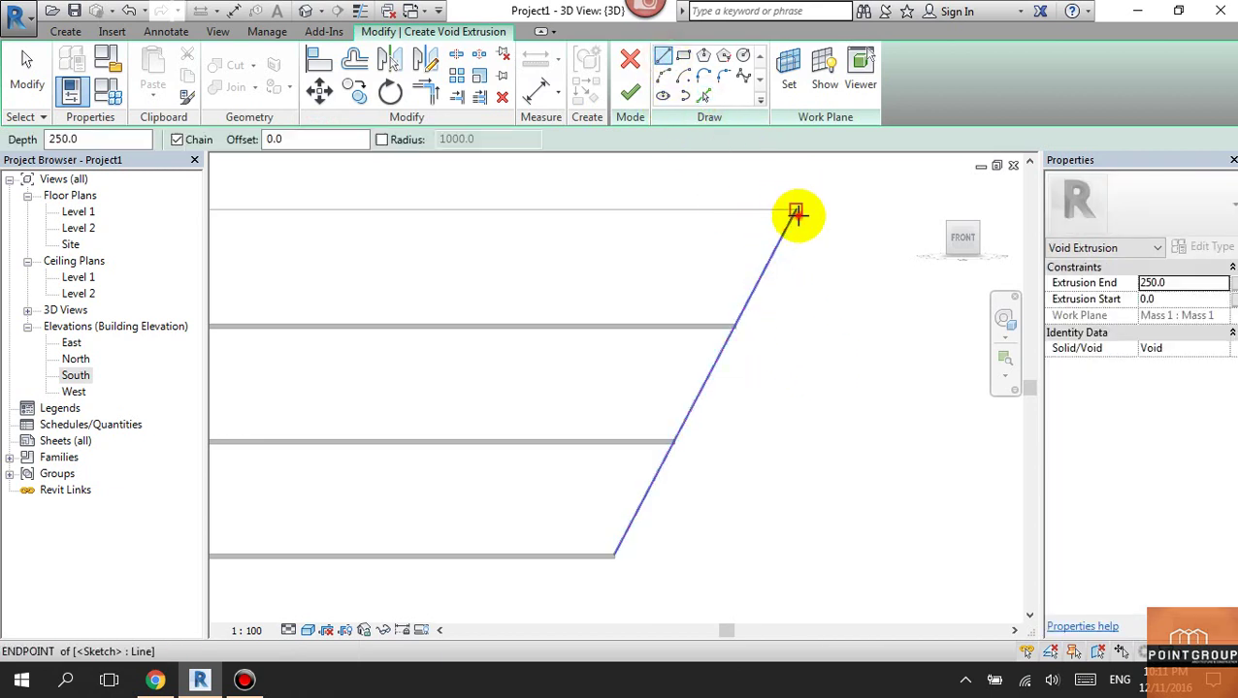
left_click(783, 579)
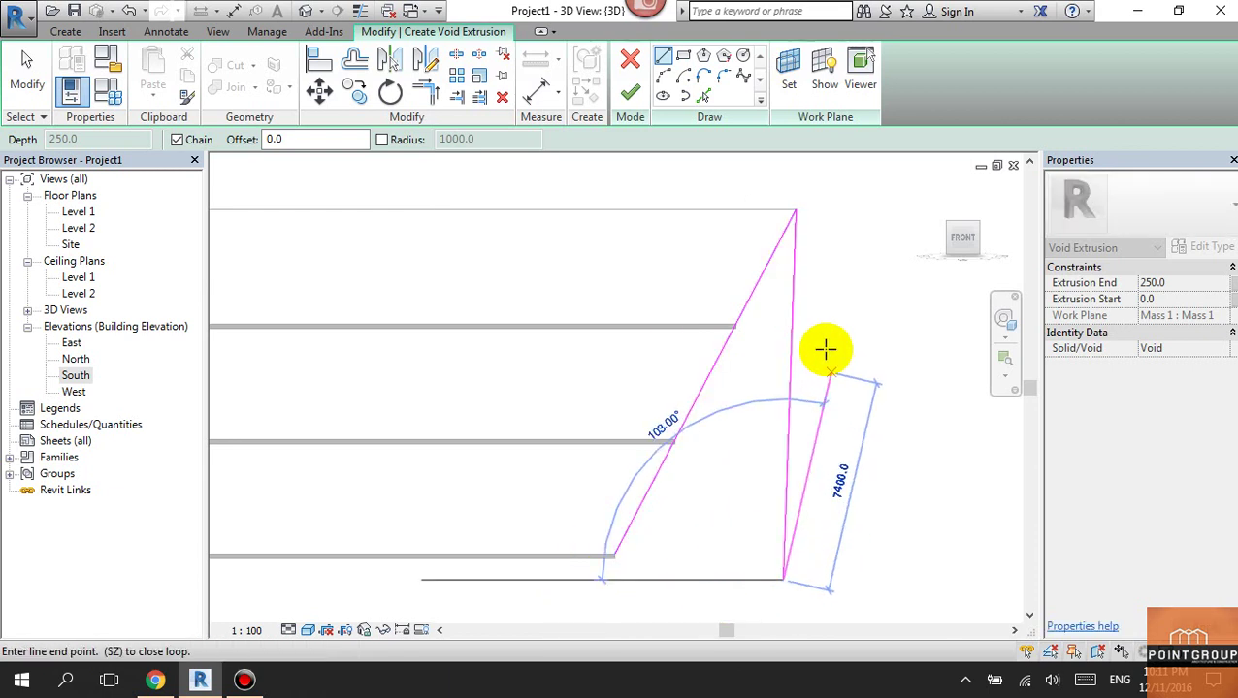
left_click(797, 217)
key("ctrl+z")
left_click(795, 209)
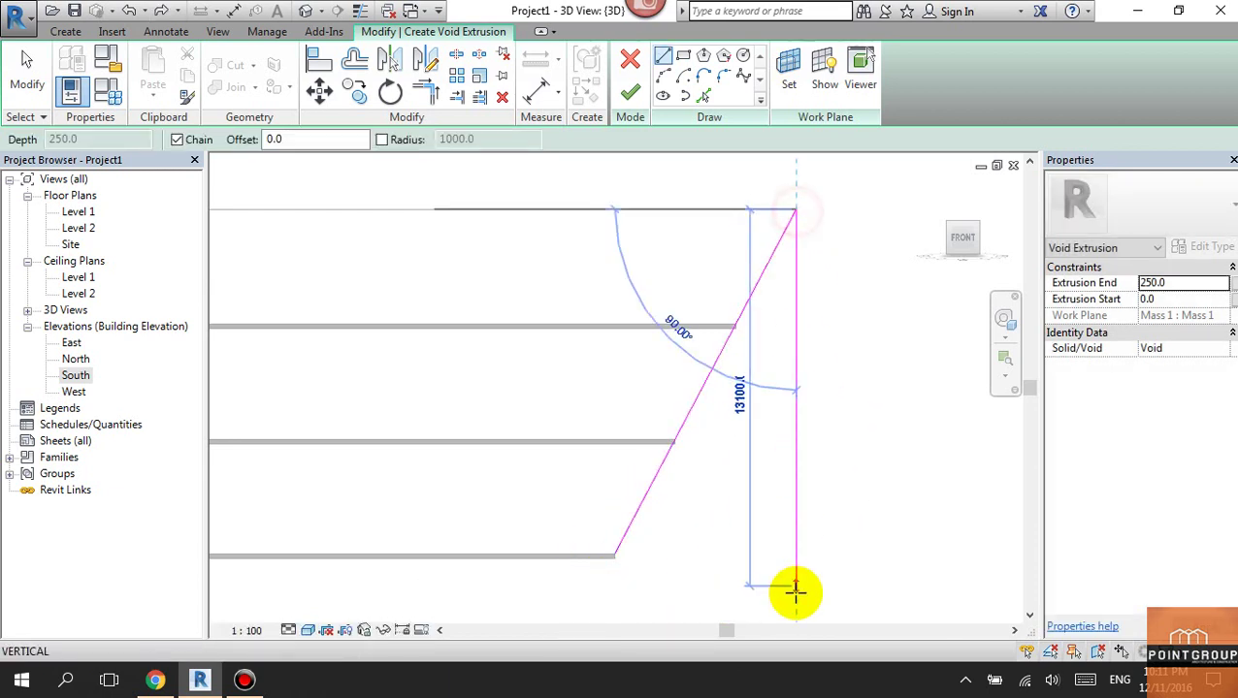
left_click(795, 593)
left_click(577, 593)
key("Escape")
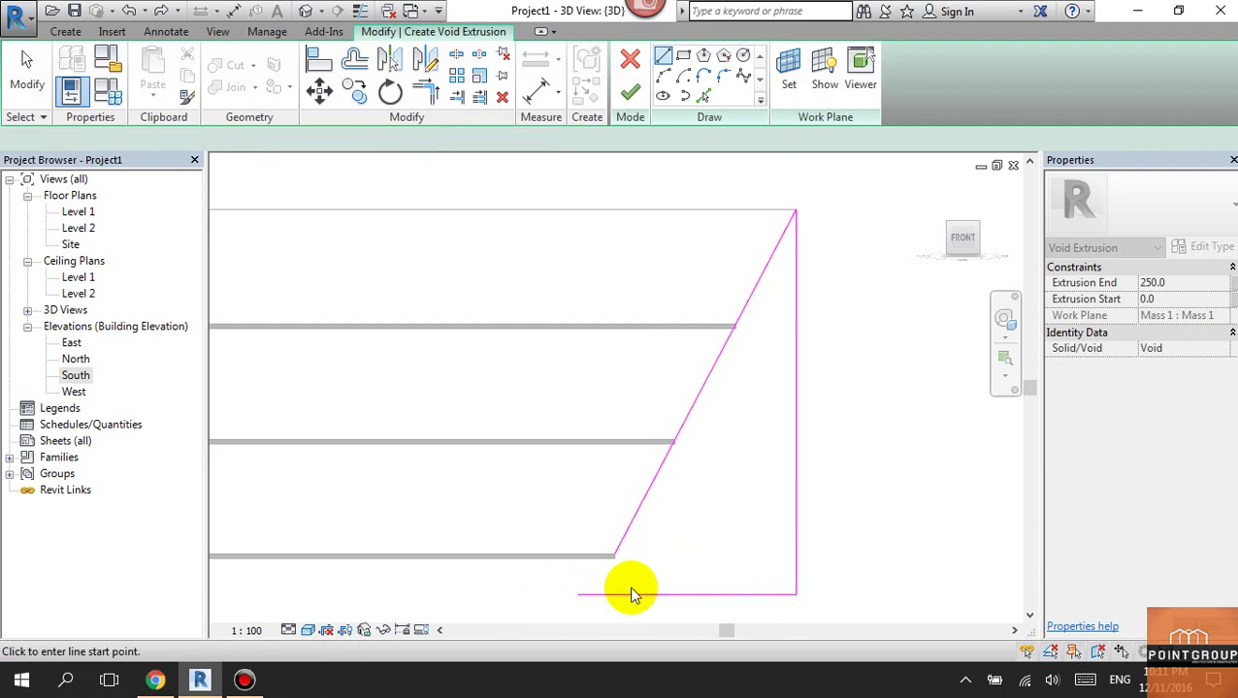
Step: Trim the bottom and sloped lines to a corner with TR and finish the void sketch
key("Escape")
key("tr")
left_click(657, 595)
left_click(631, 527)
key("Escape")
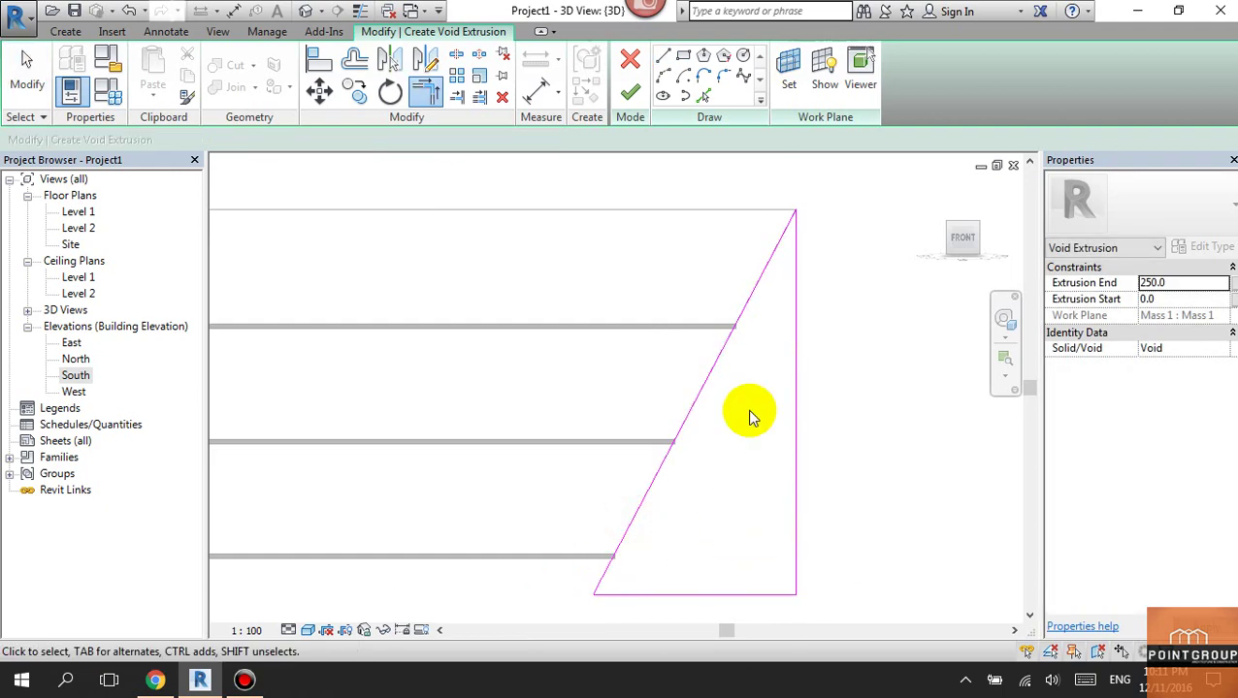
left_click(630, 92)
Step: Stretch the void extrusion from -1271.7 to 14991.2 across all three stacked slabs
middle_click_drag(858, 350, 755, 452, "shift")
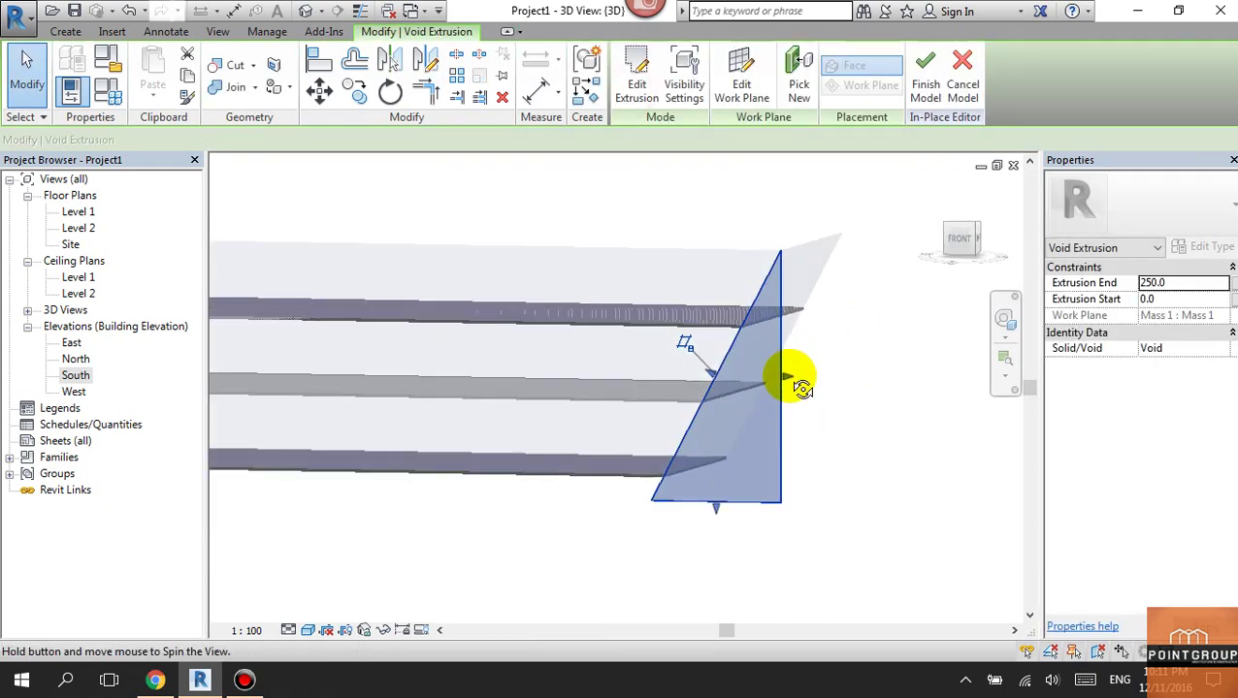
left_click(763, 505)
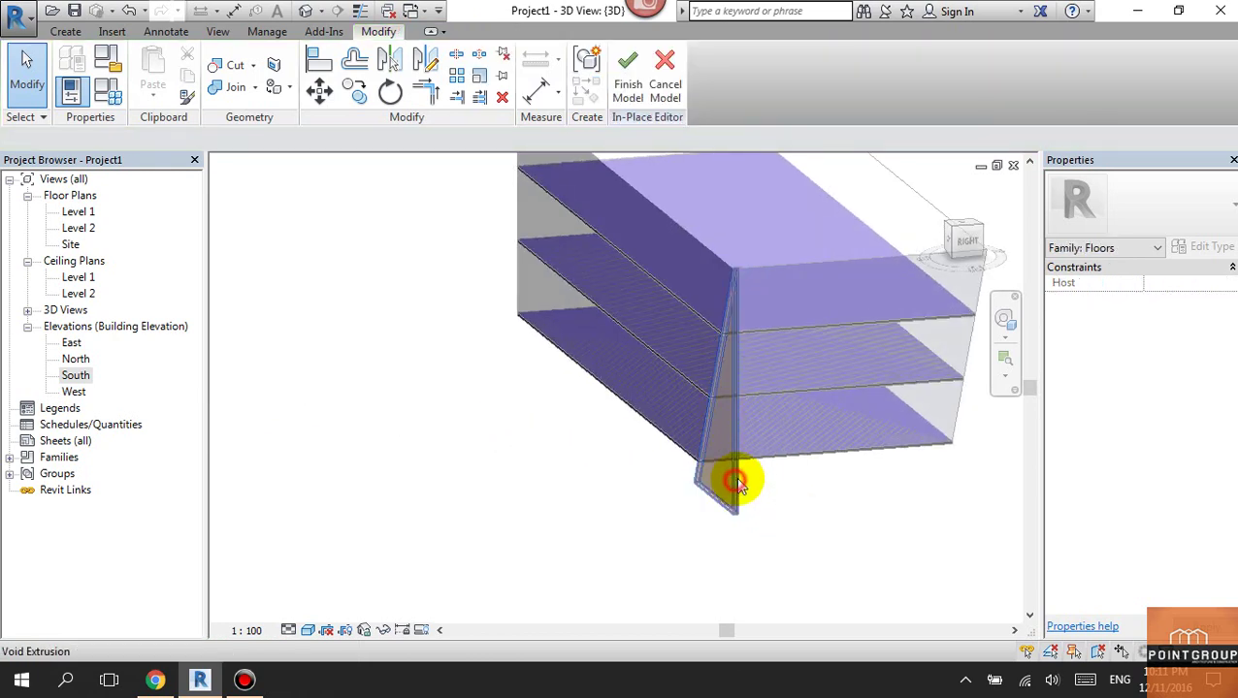
left_click(732, 477)
scroll(732, 446, "up", 2)
left_click_drag(725, 383, 873, 402)
left_click(699, 507)
scroll(668, 363, "up", 2)
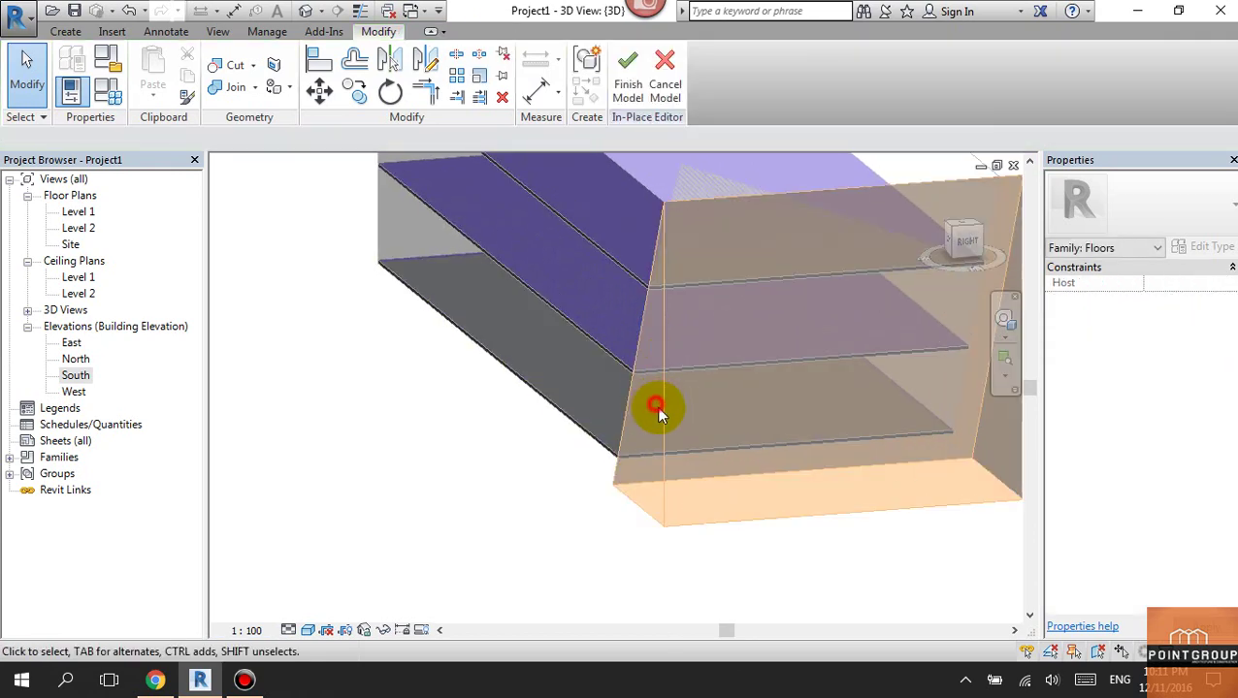
left_click(662, 408)
left_click(531, 489)
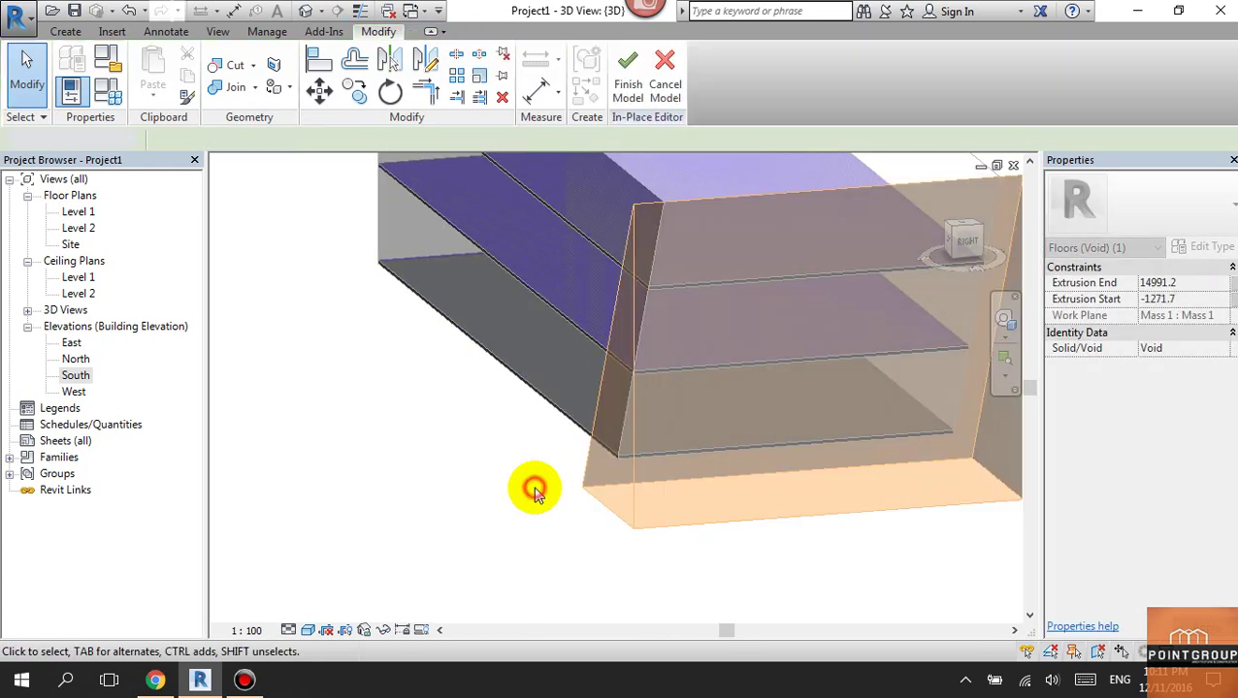
mouse_move(531, 489)
middle_mouse_down("shift")
mouse_move(606, 359)
mouse_move(693, 393)
mouse_move(671, 415)
mouse_move(631, 388)
middle_mouse_up("shift")
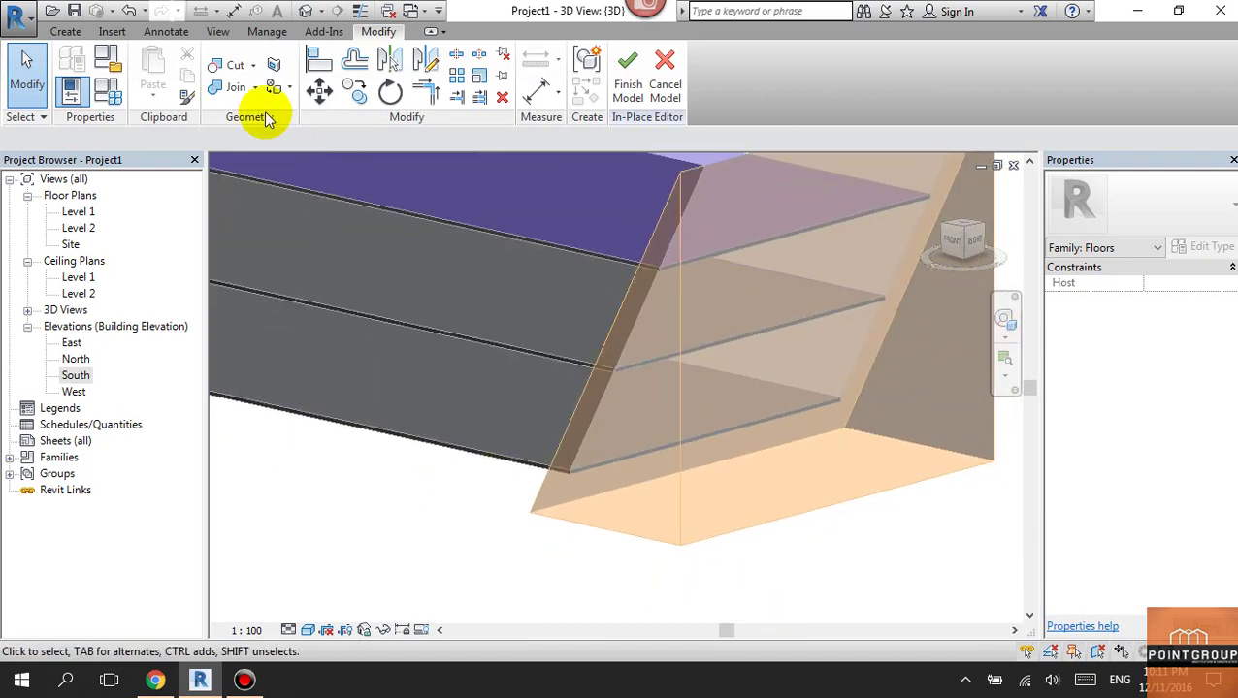
Step: Cut the top and middle floor slabs with the void using Cut Geometry
left_click(252, 66)
left_click(233, 91)
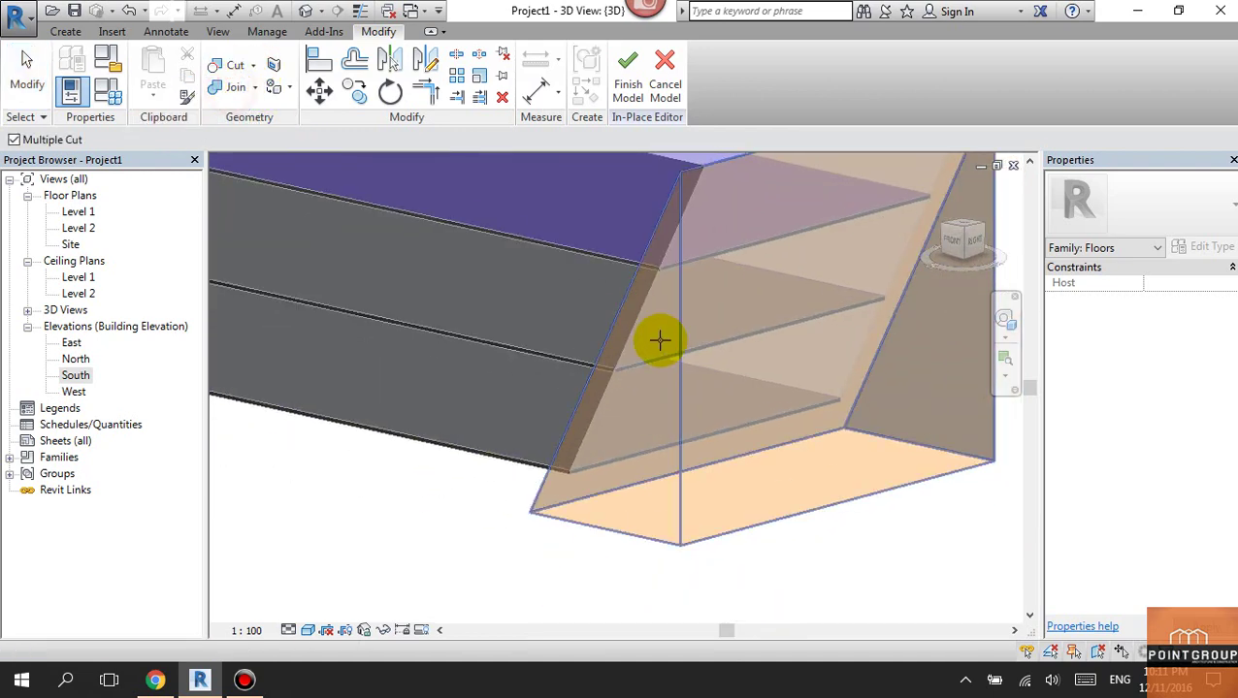
left_click(613, 264)
left_click(675, 306)
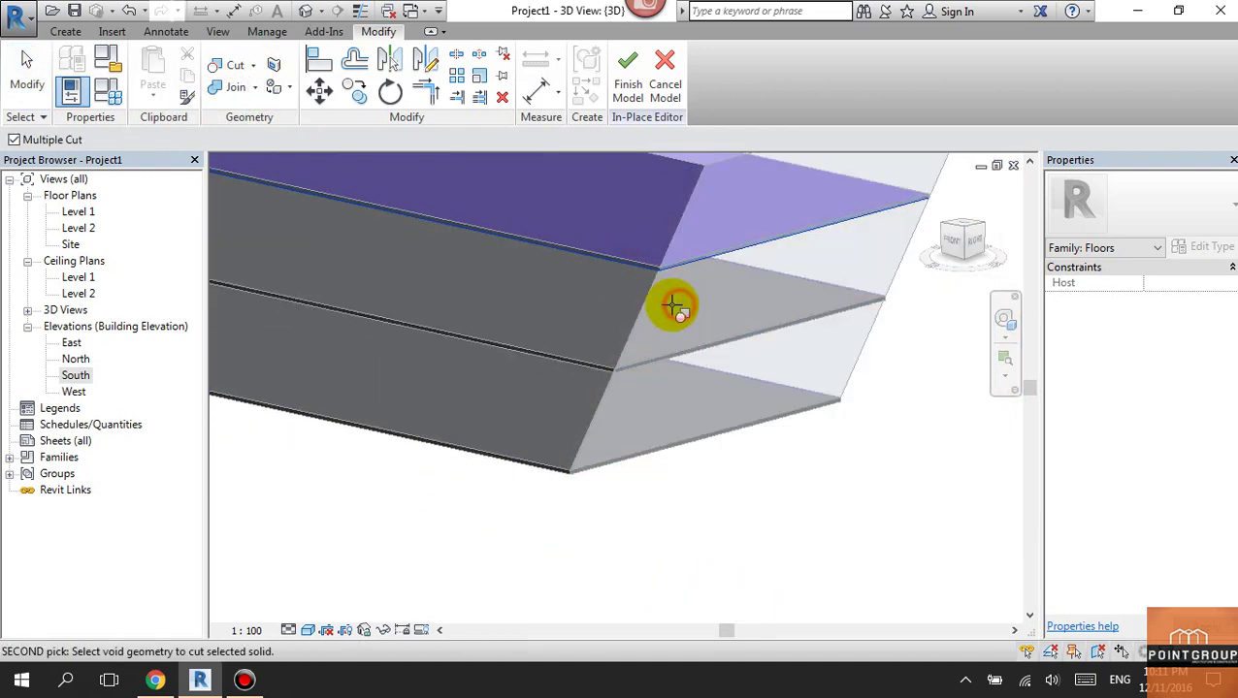
left_click(580, 361)
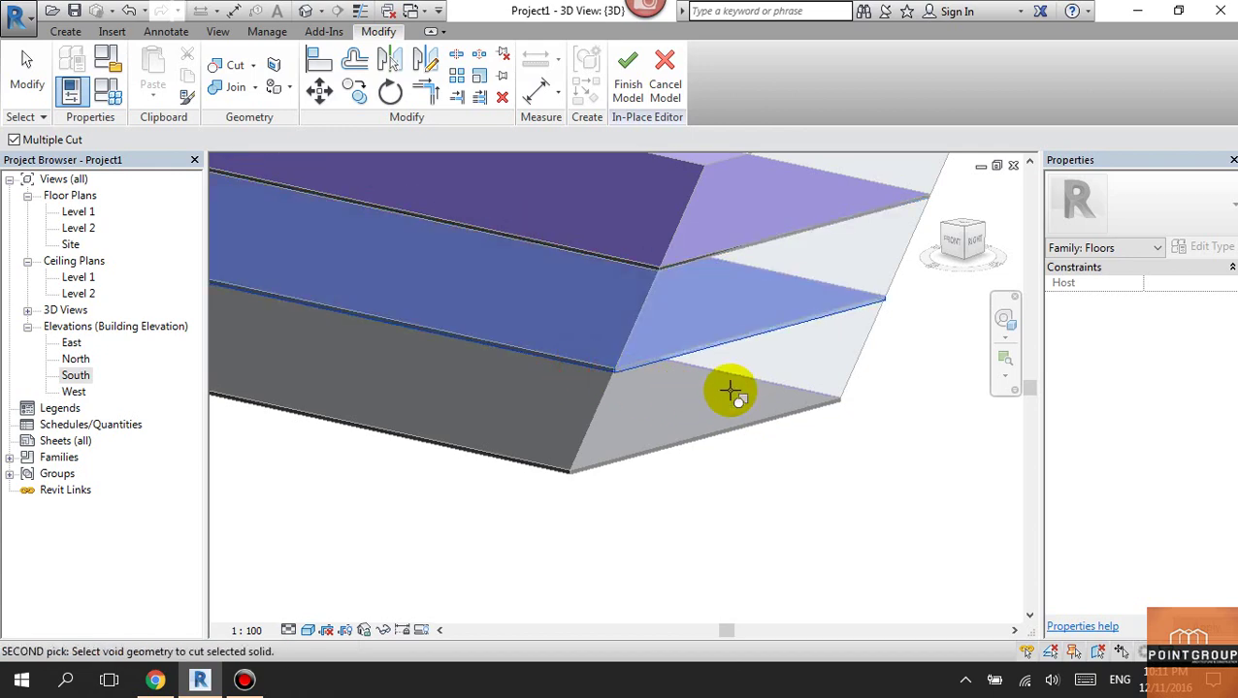
mouse_move(738, 345)
middle_mouse_down("shift")
mouse_move(821, 337)
mouse_move(719, 402)
mouse_move(663, 420)
mouse_move(737, 351)
mouse_move(624, 411)
middle_mouse_up("shift")
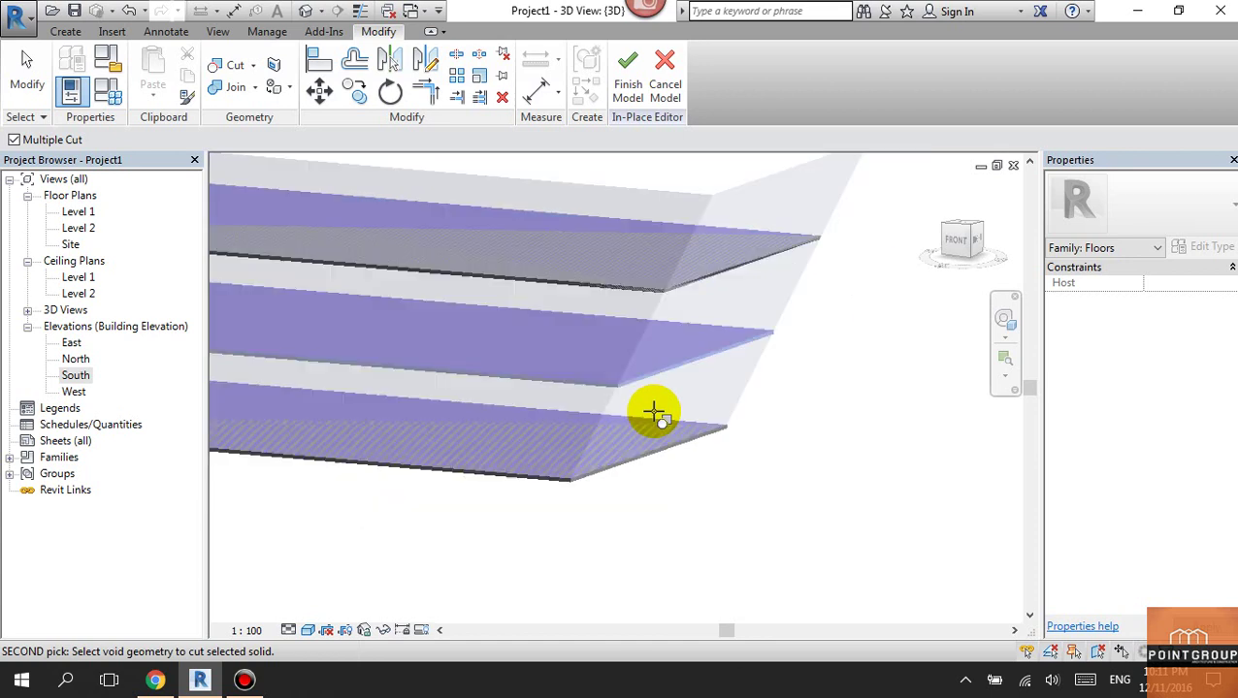
left_click(655, 415)
Step: Cut the remaining floor slabs, including the bottom one, with the void
left_click(239, 70)
left_click(525, 366)
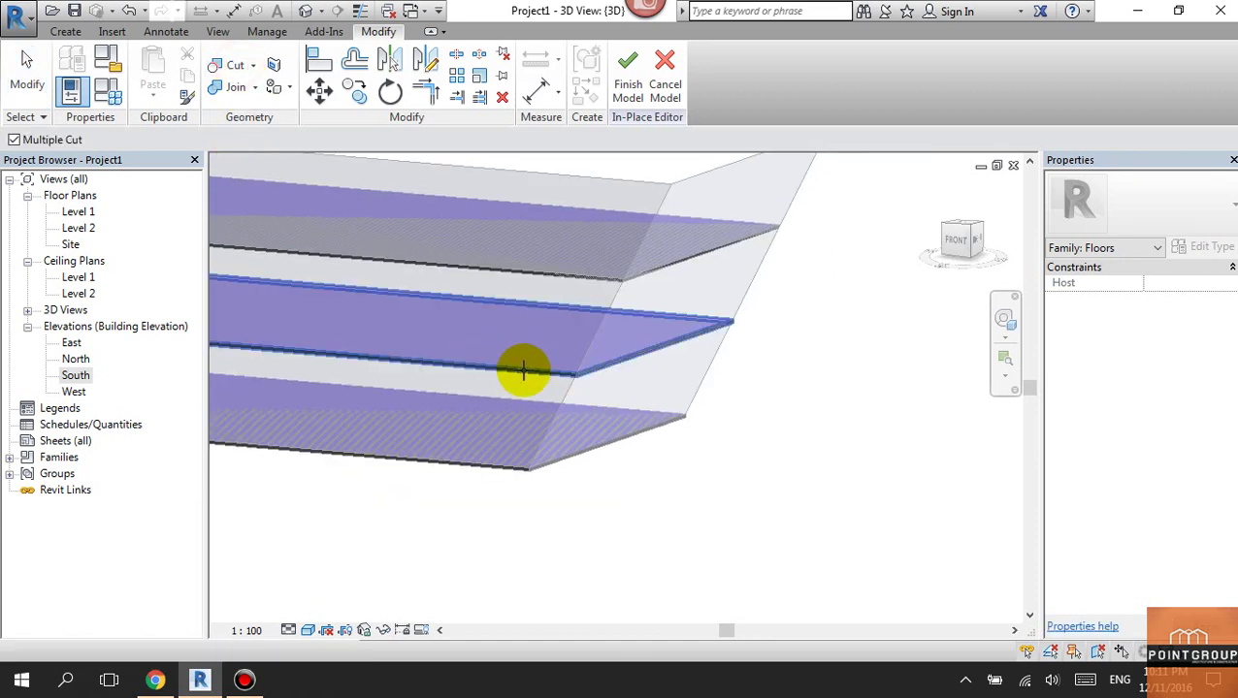
left_click(525, 477)
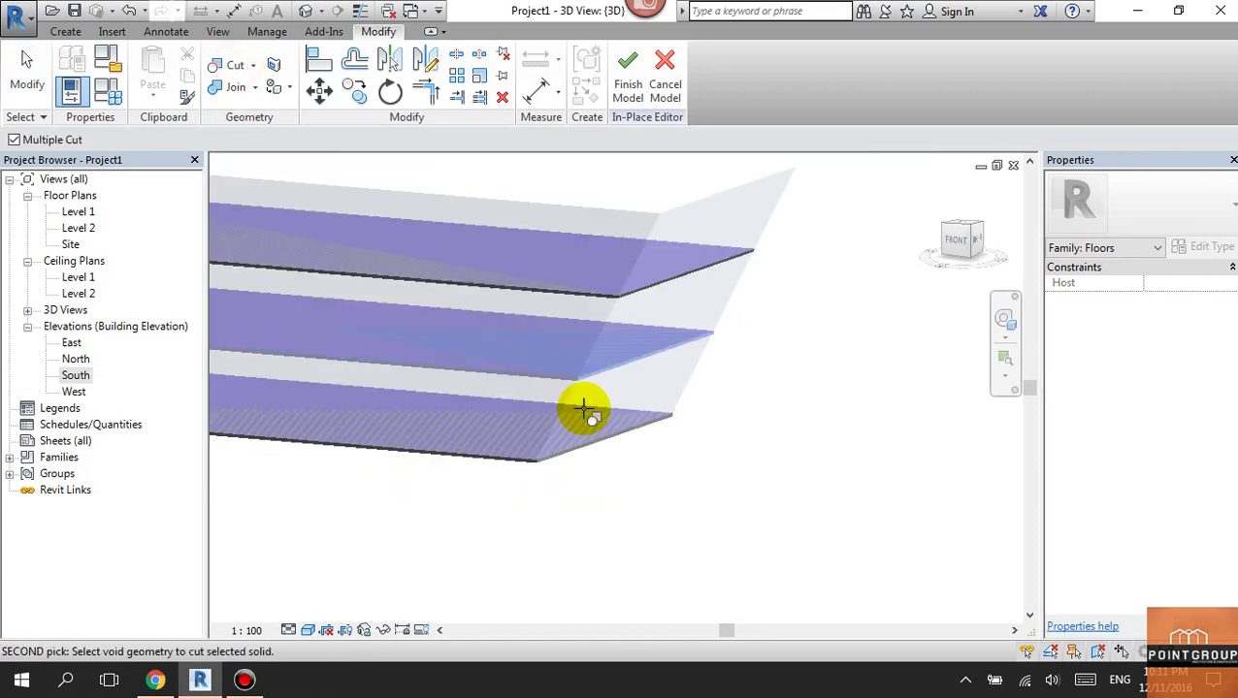
middle_click_drag(580, 408, 644, 299, "shift")
left_click(238, 66)
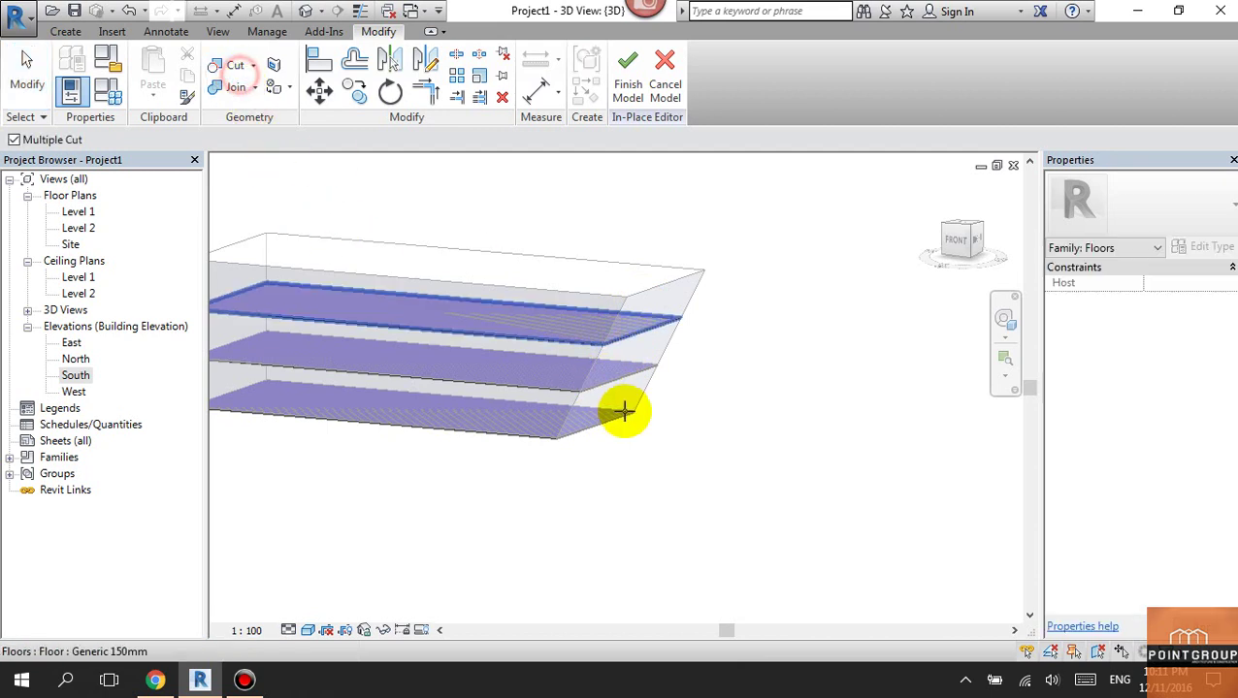
left_click(570, 390)
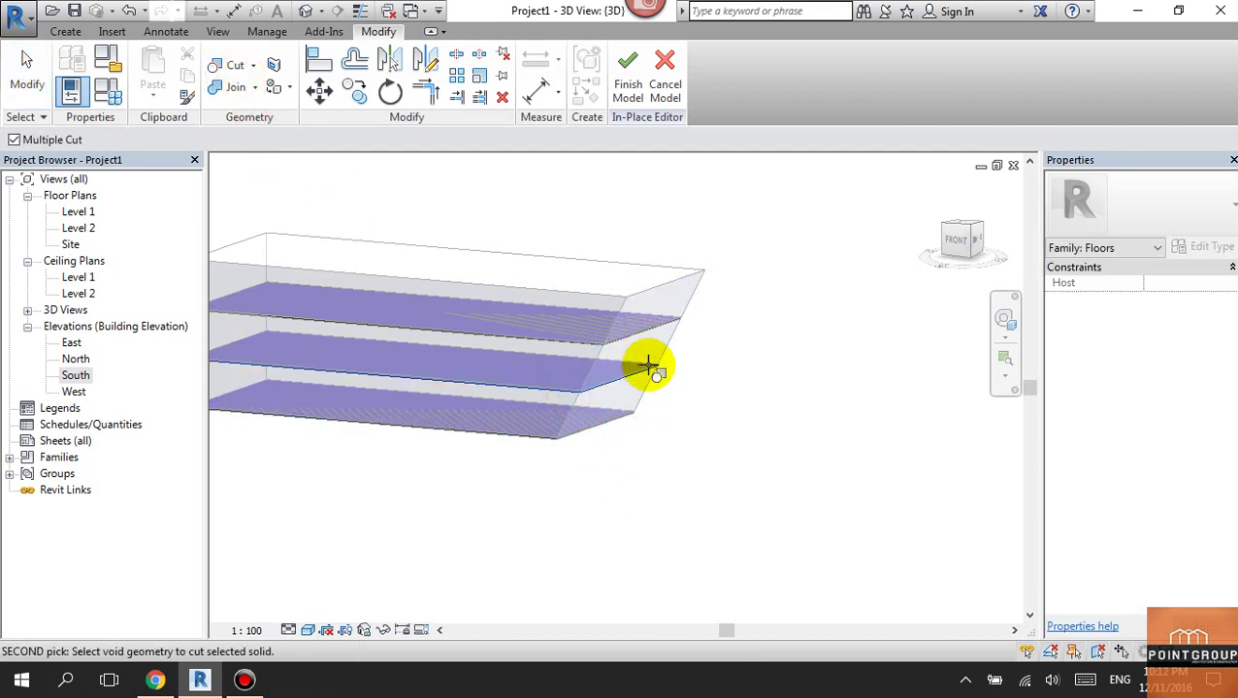
scroll(573, 417, "up", 3)
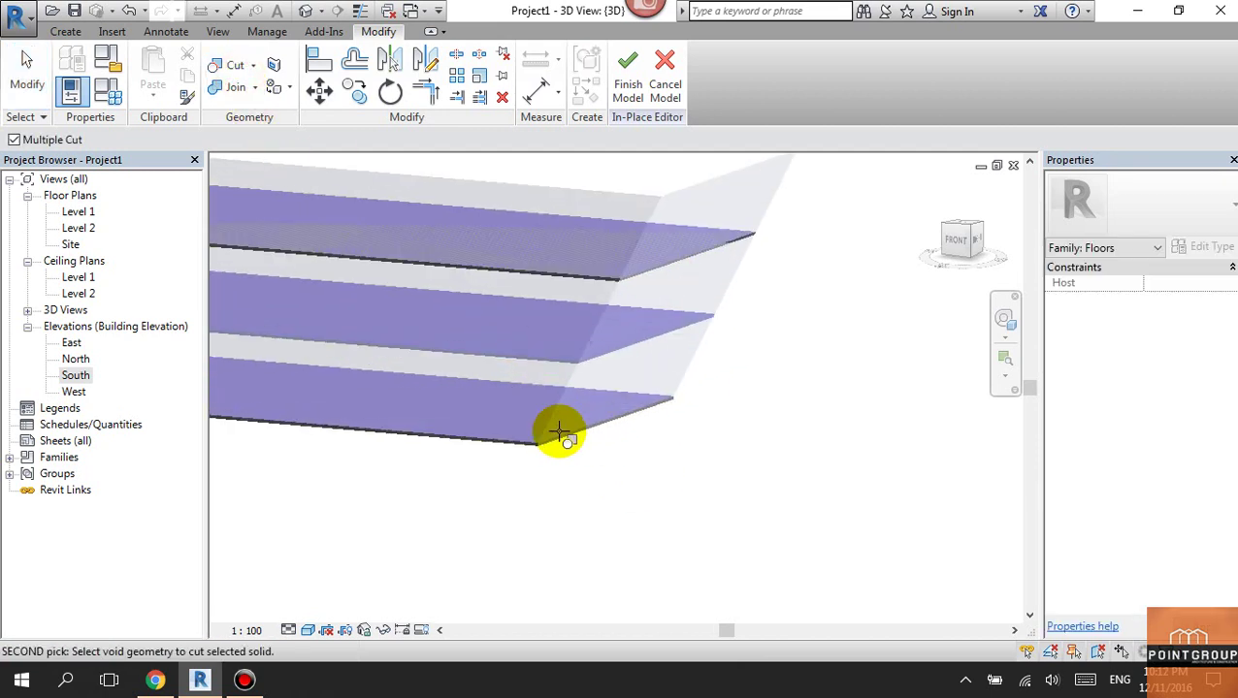
left_click(513, 440)
left_click(513, 440)
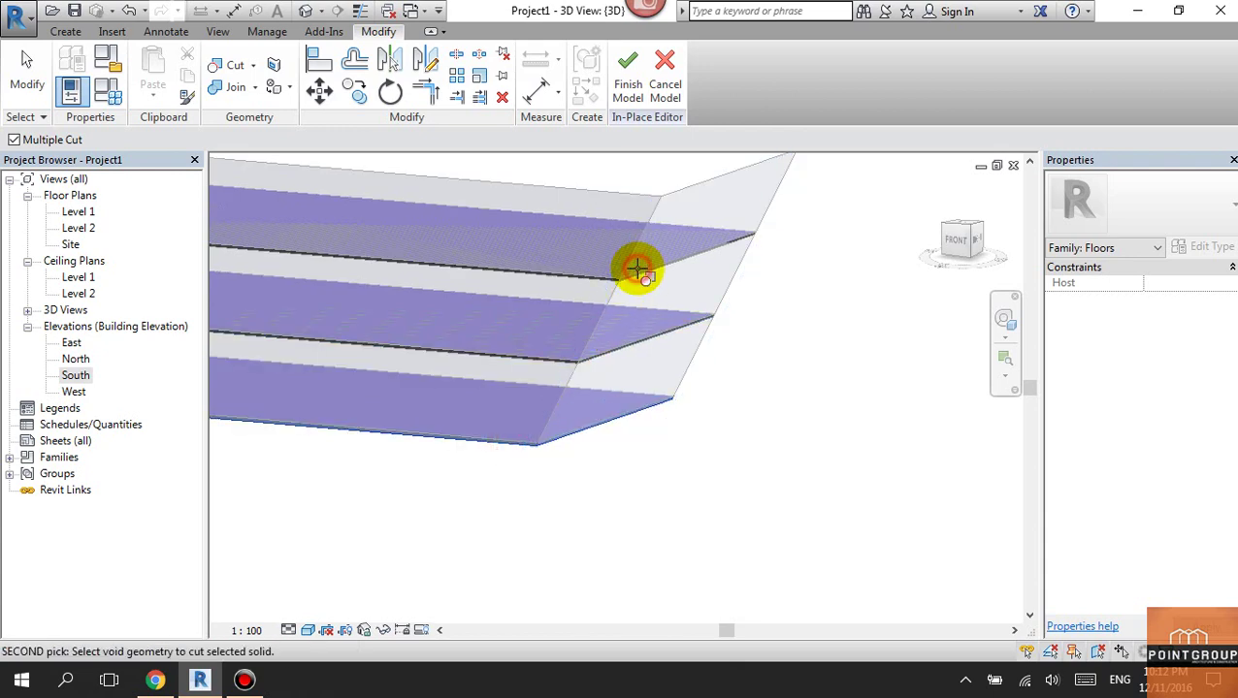
scroll(553, 430, "up", 2)
left_click(552, 429)
key("Escape")
Step: Finish the in-place void model
mouse_move(613, 401)
middle_mouse_down()
mouse_move(644, 436)
mouse_move(589, 398)
middle_mouse_up()
scroll(613, 378, "down", 3)
scroll(580, 442, "down", 2)
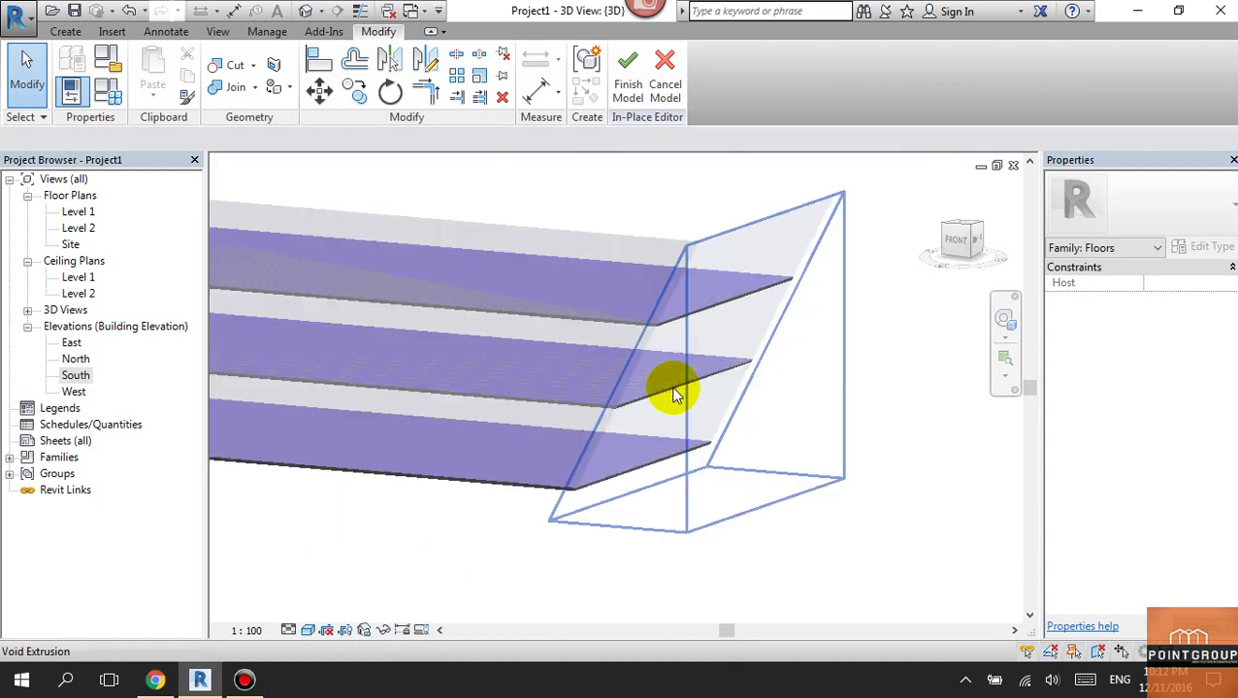
scroll(671, 386, "down", 2)
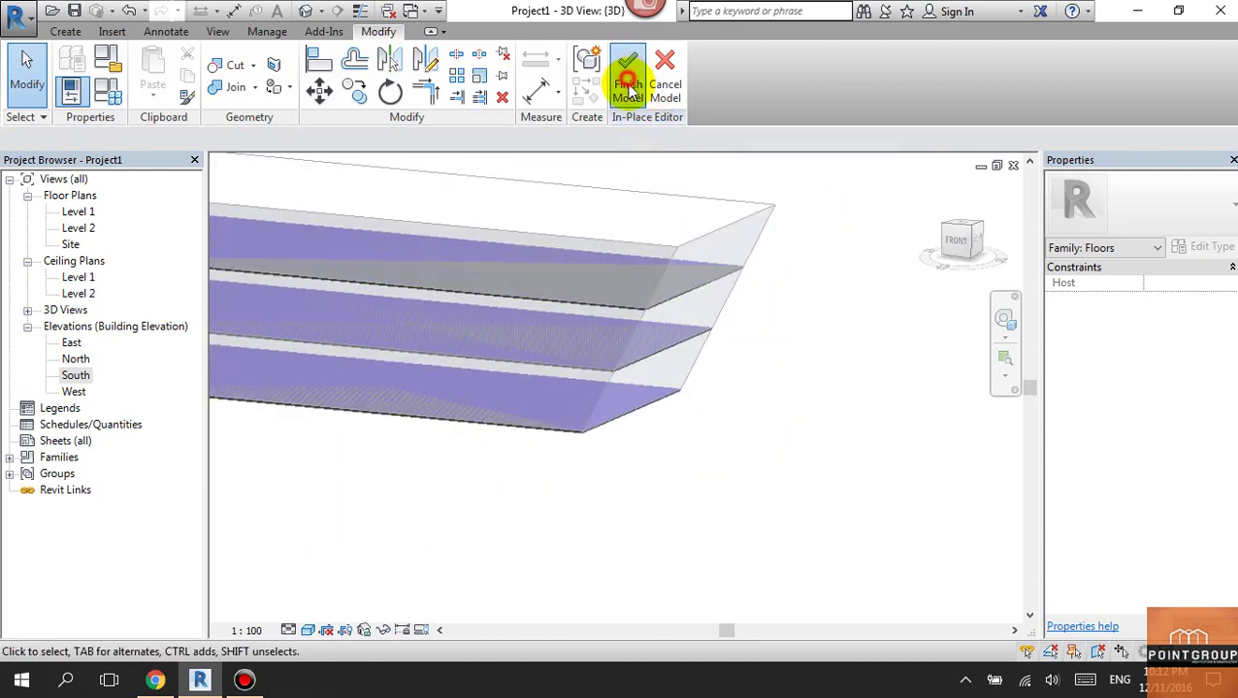
left_click(628, 73)
Step: Open the South elevation view from the Project Browser
scroll(664, 320, "up", 2)
scroll(664, 300, "up", 2)
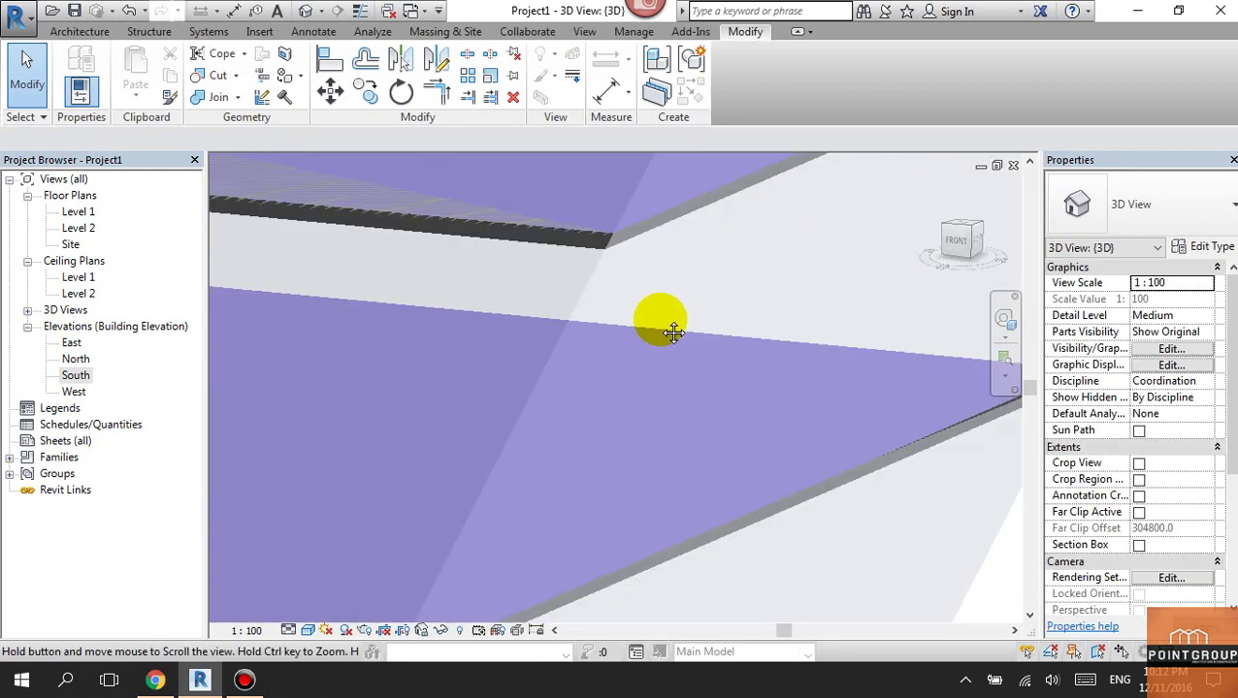
scroll(621, 315, "up", 2)
scroll(570, 309, "up", 2)
scroll(622, 294, "up", 1)
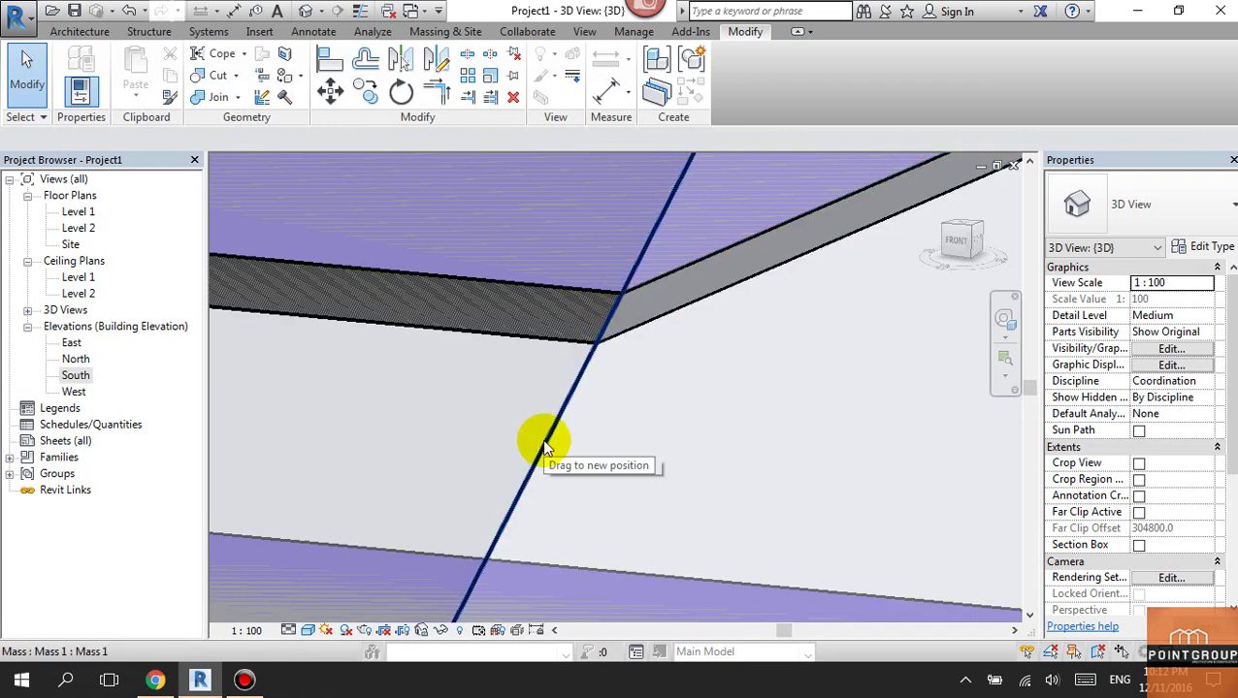
scroll(629, 420, "down", 2)
scroll(671, 423, "down", 2)
scroll(622, 401, "down", 1)
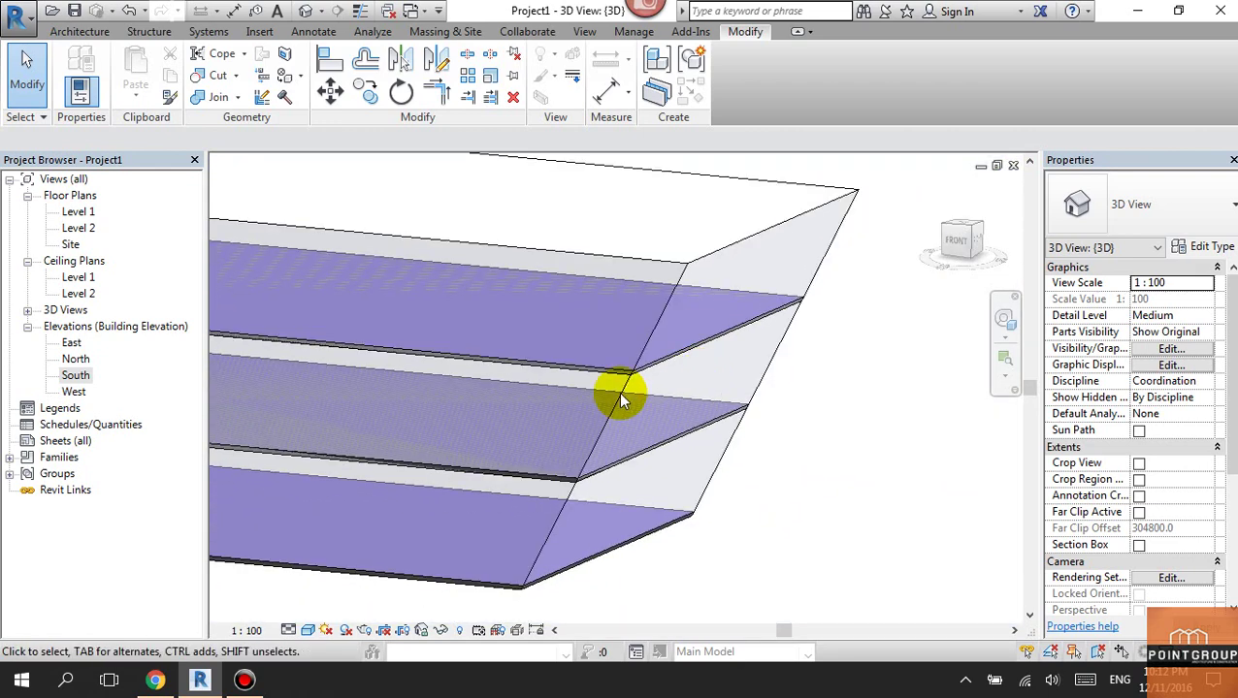
double_click(75, 375)
Step: Drag the Level 3 line's end rightward, clear of the sloped slab ends
scroll(630, 383, "down", 3)
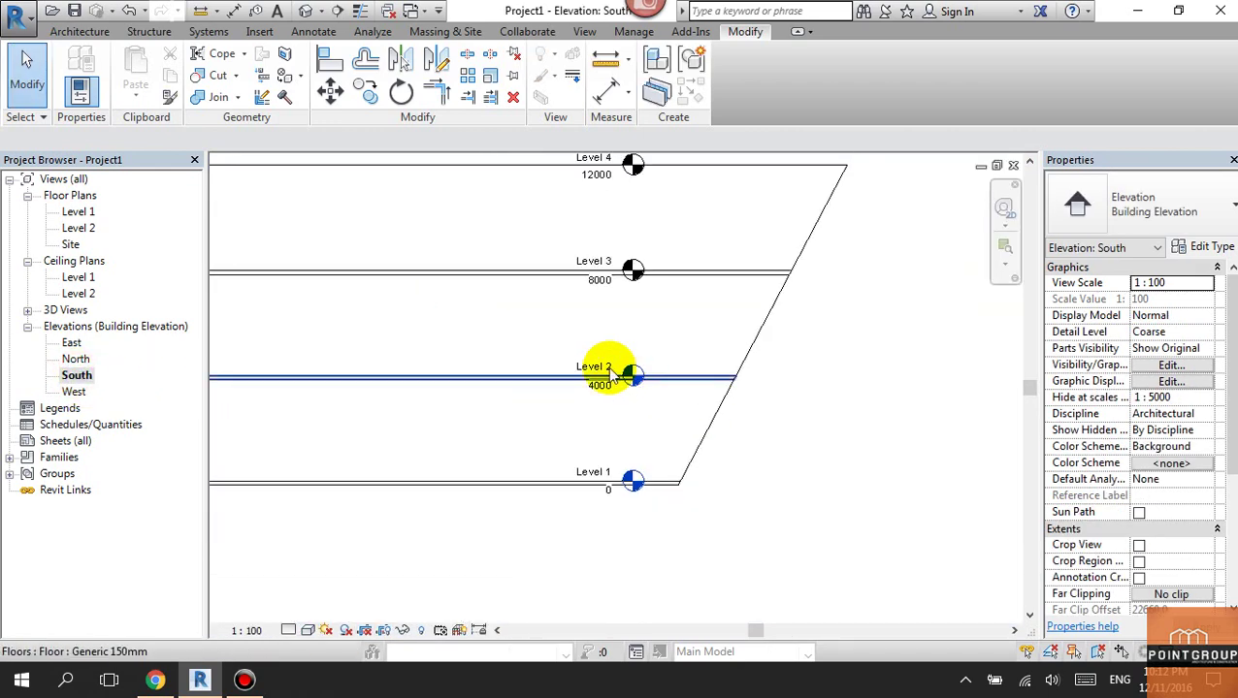
left_click(596, 269)
middle_click_drag(600, 271, 492, 309)
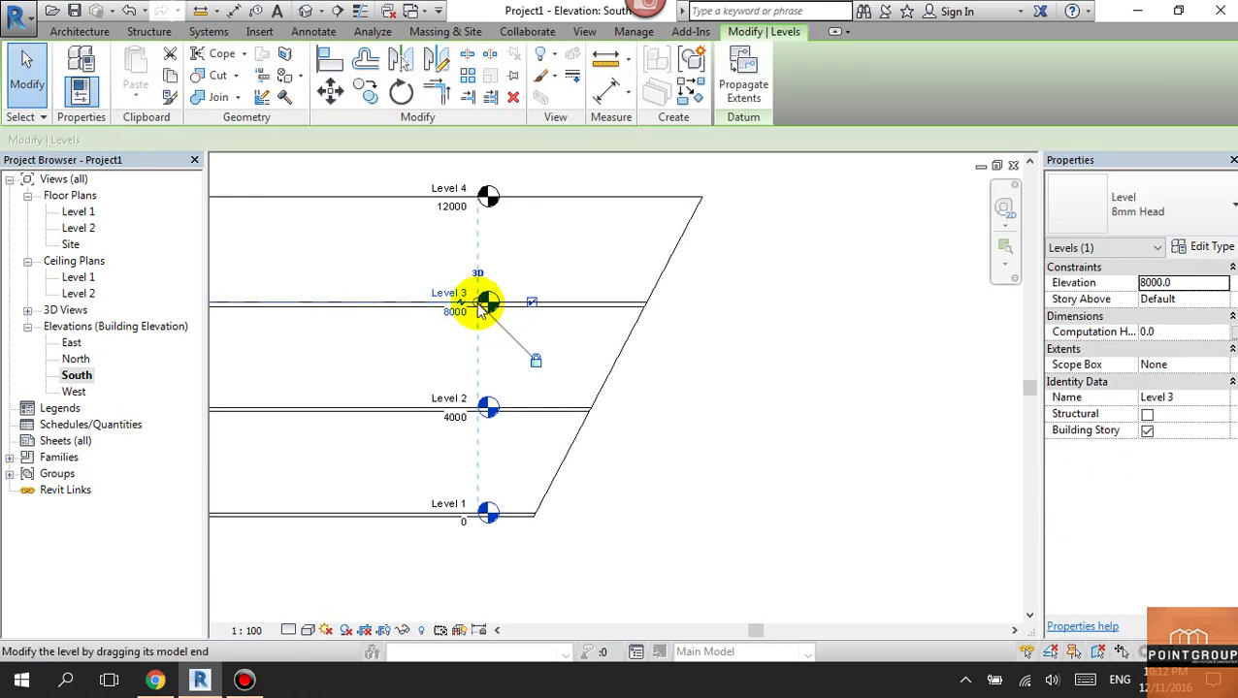
left_click_drag(480, 306, 834, 243)
left_click(732, 342)
scroll(790, 517, "down", 2)
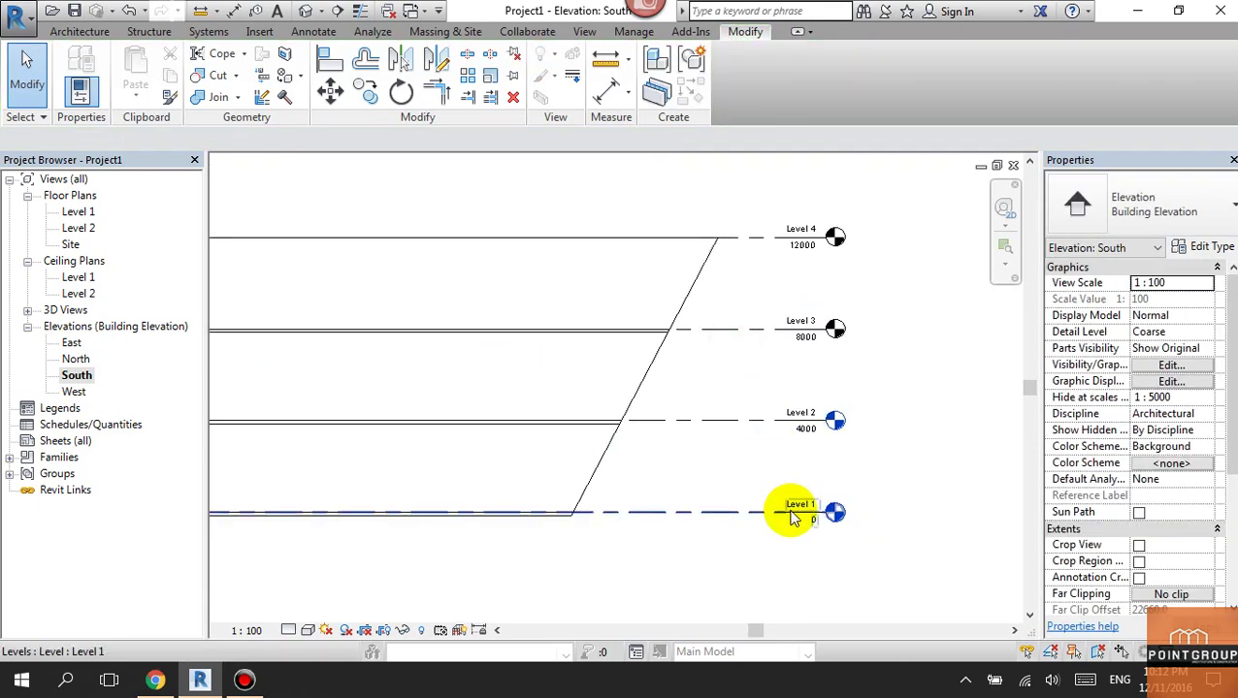
scroll(834, 432, "up", 2)
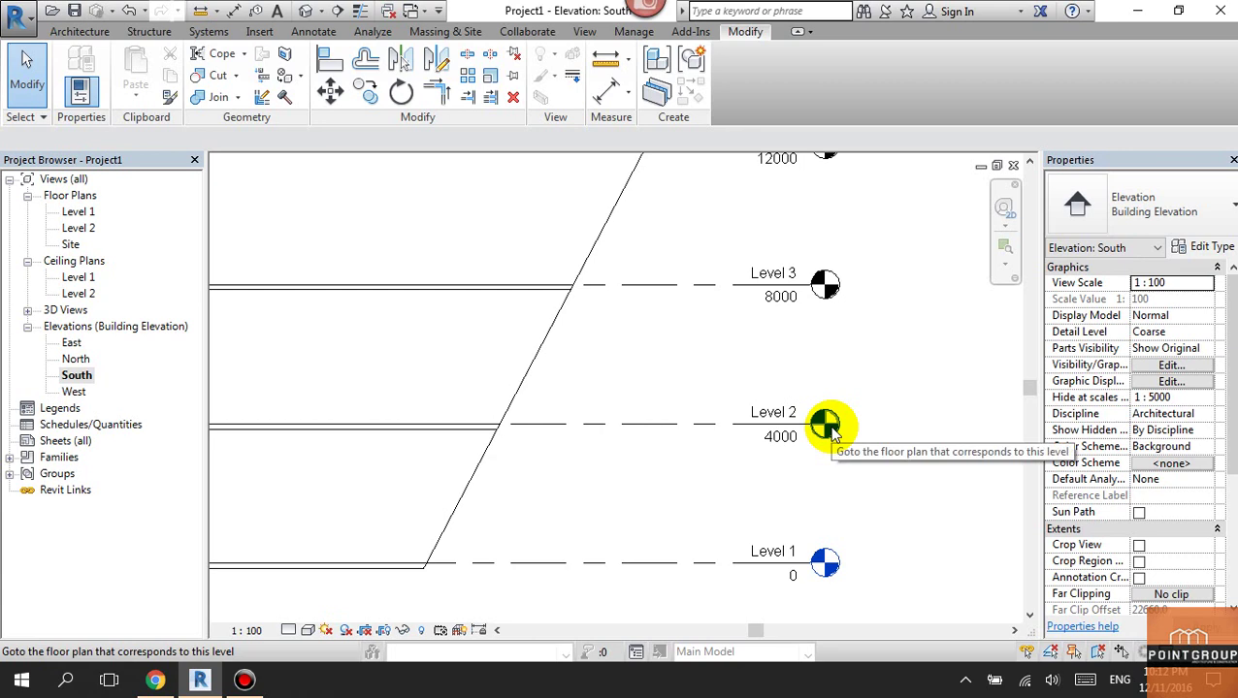
middle_click_drag(781, 327, 749, 486)
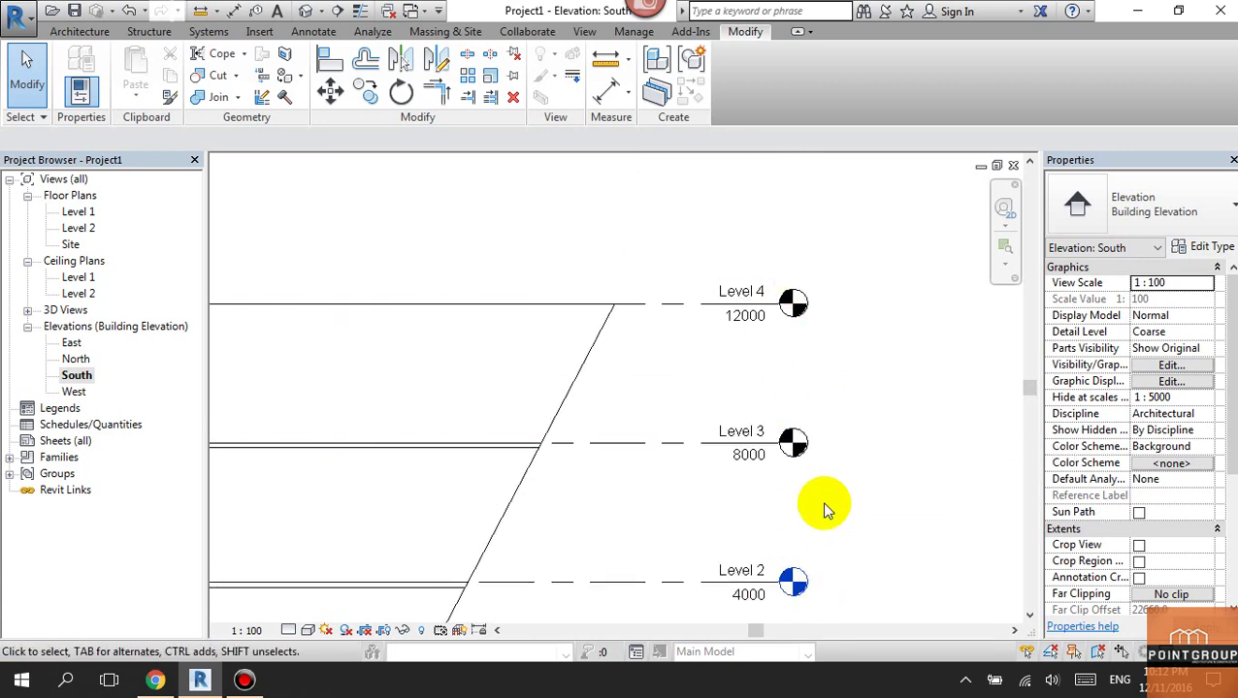
middle_click_drag(802, 537, 804, 424)
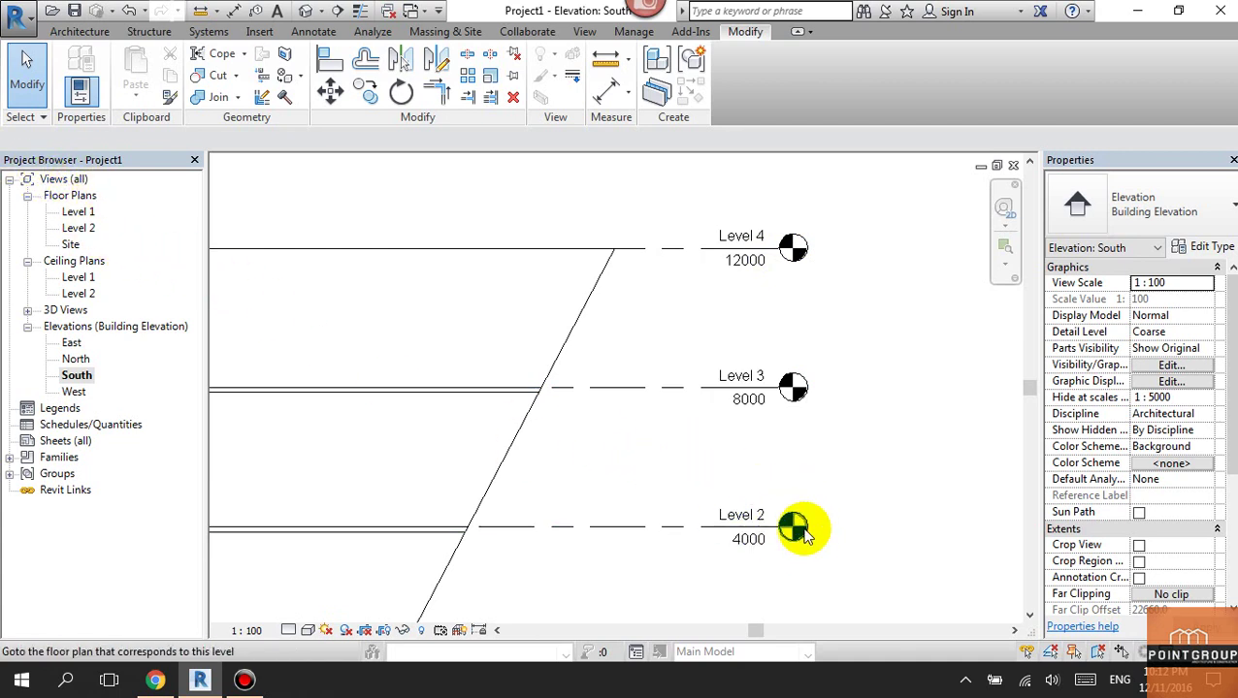
left_click(584, 35)
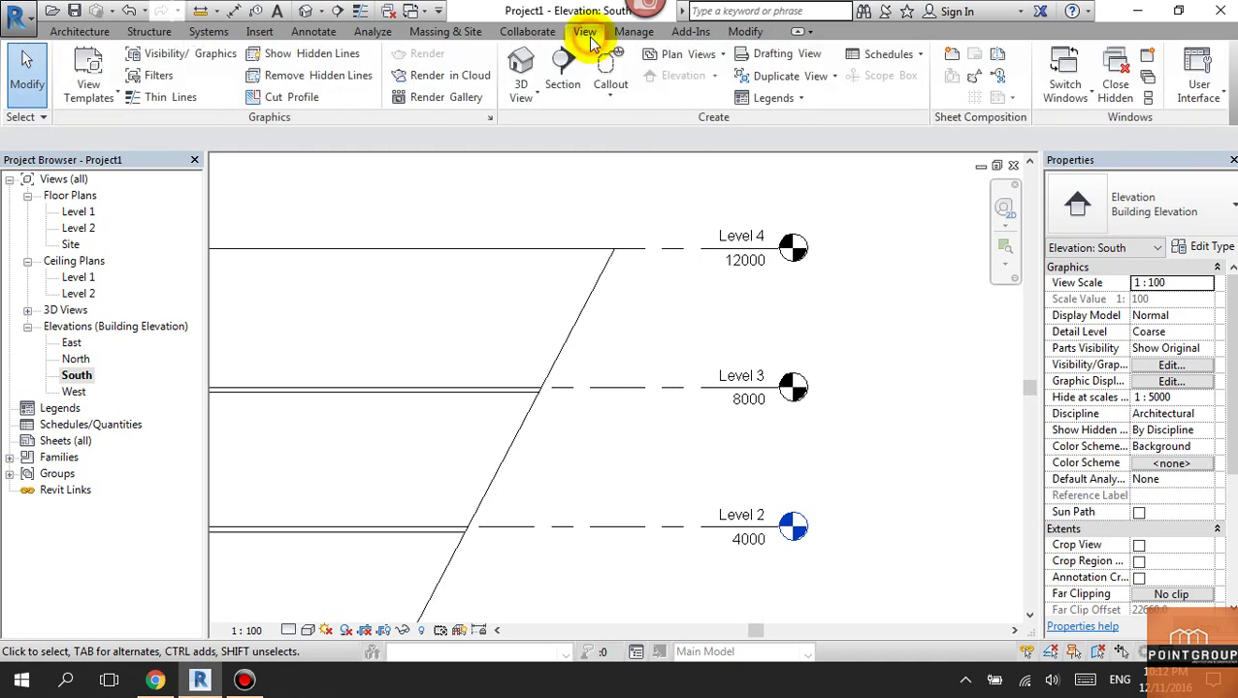
left_click(704, 69)
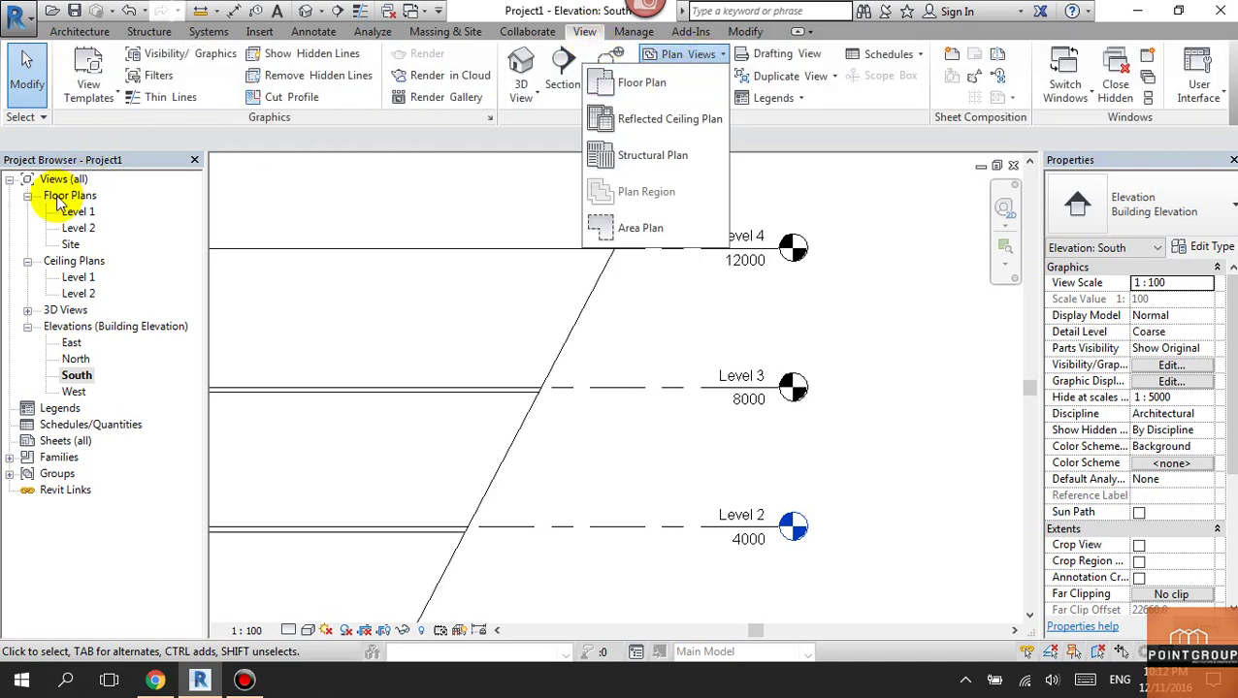
left_click(636, 84)
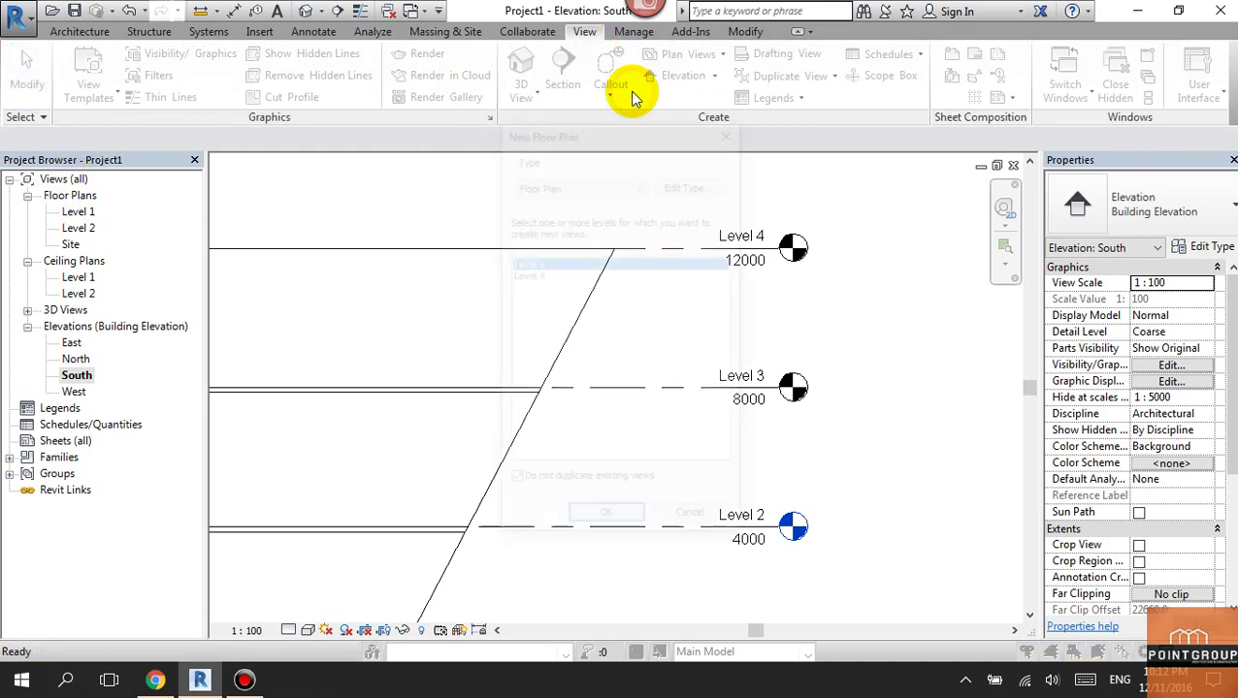
left_click(599, 522)
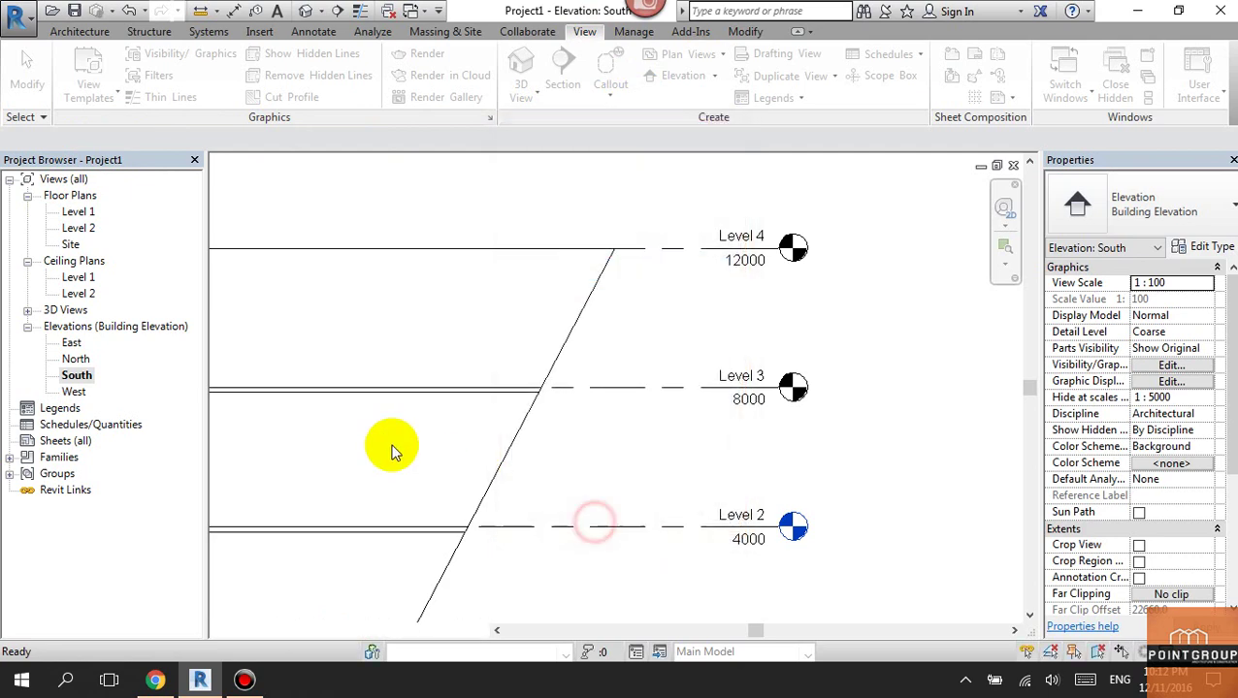
double_click(81, 414)
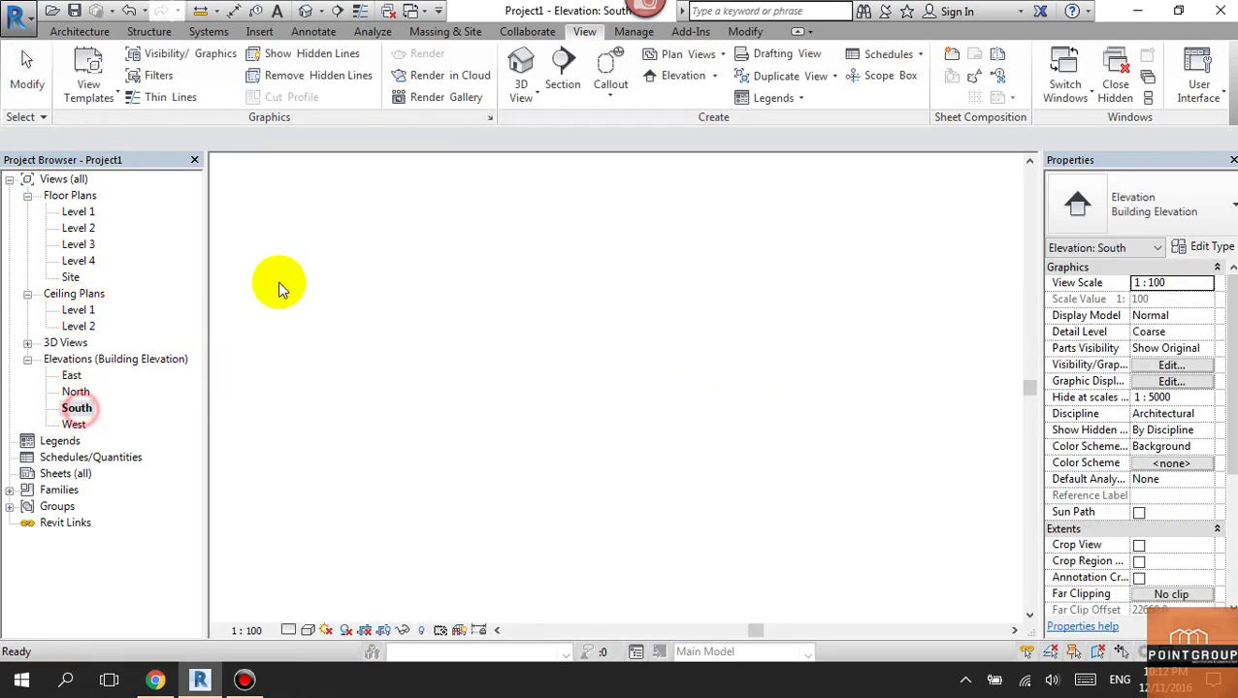
scroll(829, 361, "up", 2)
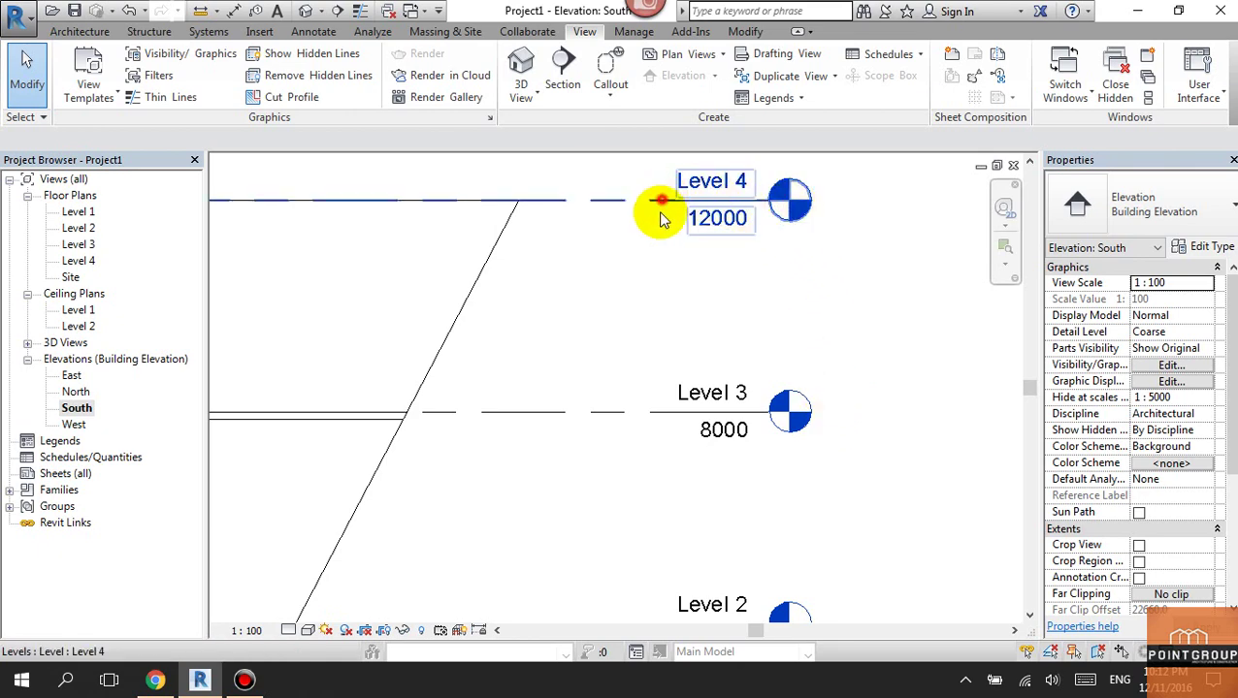
left_click(652, 217)
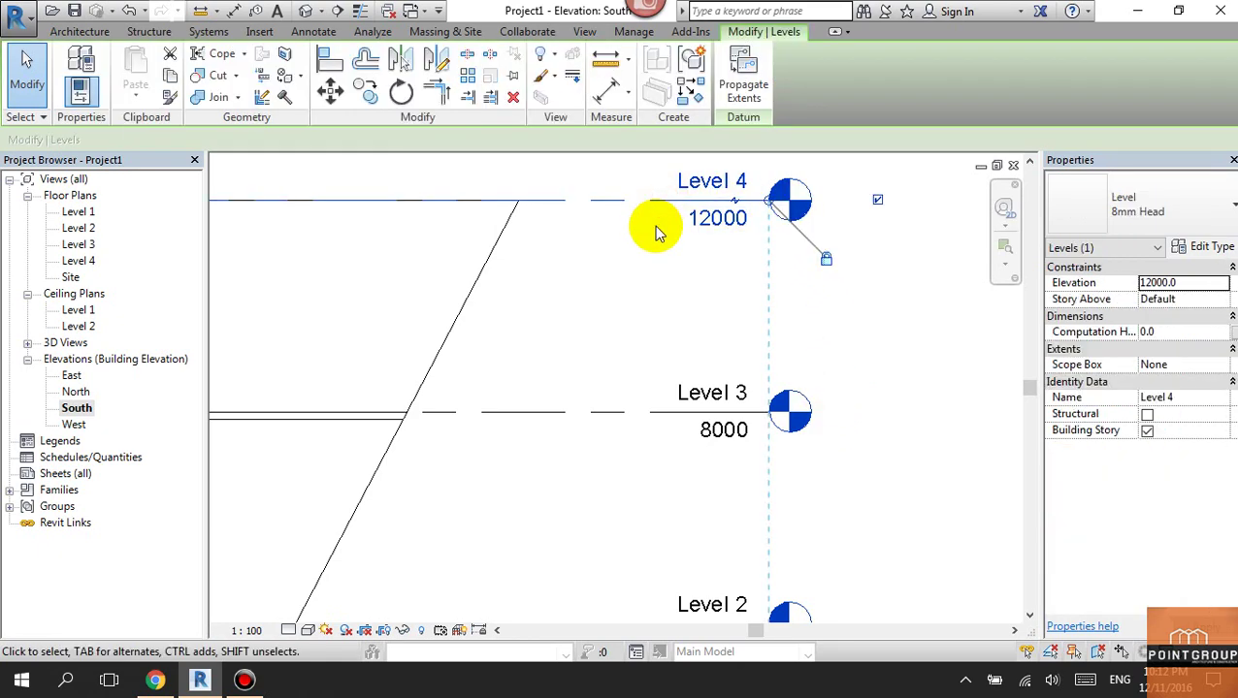
left_click(868, 303)
scroll(828, 336, "down", 3)
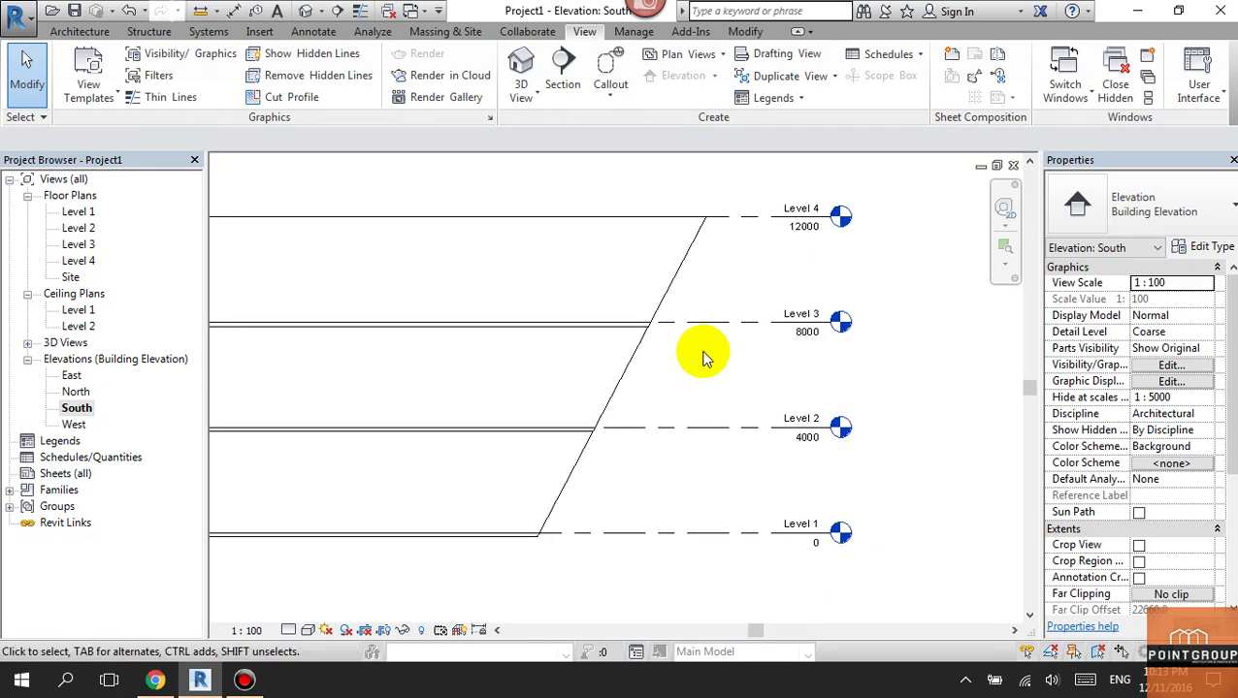
scroll(705, 357, "down", 2)
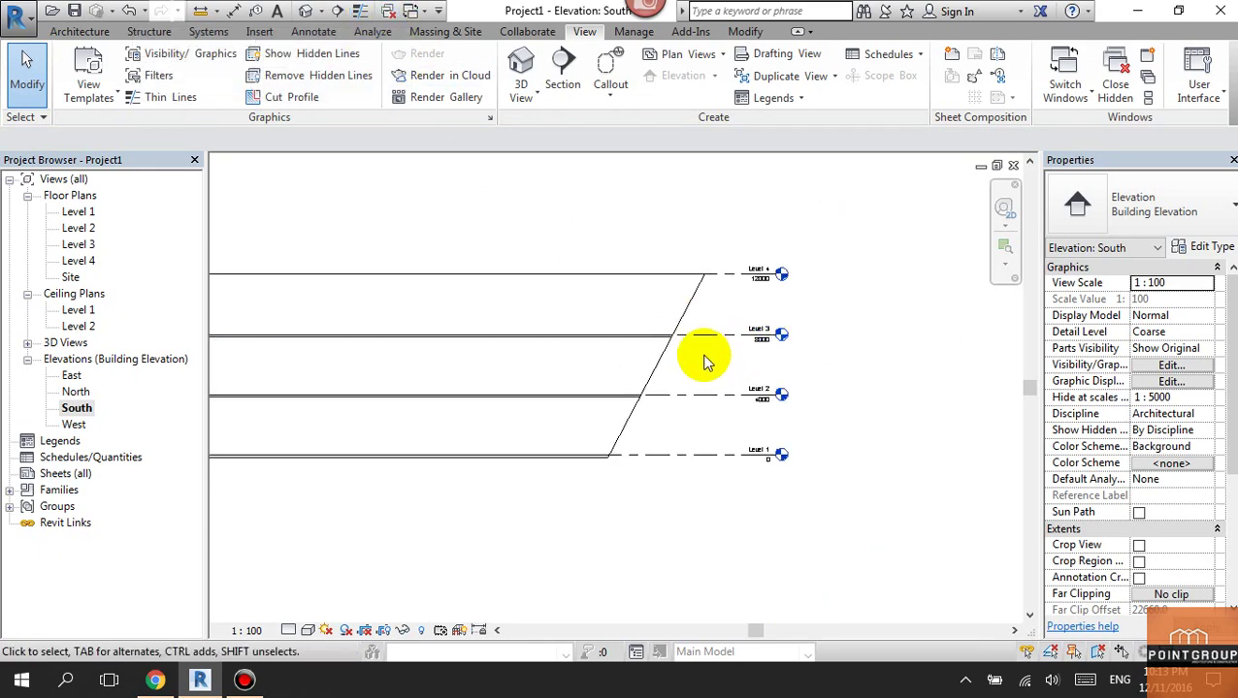
scroll(704, 353, "up", 2)
scroll(640, 441, "down", 1)
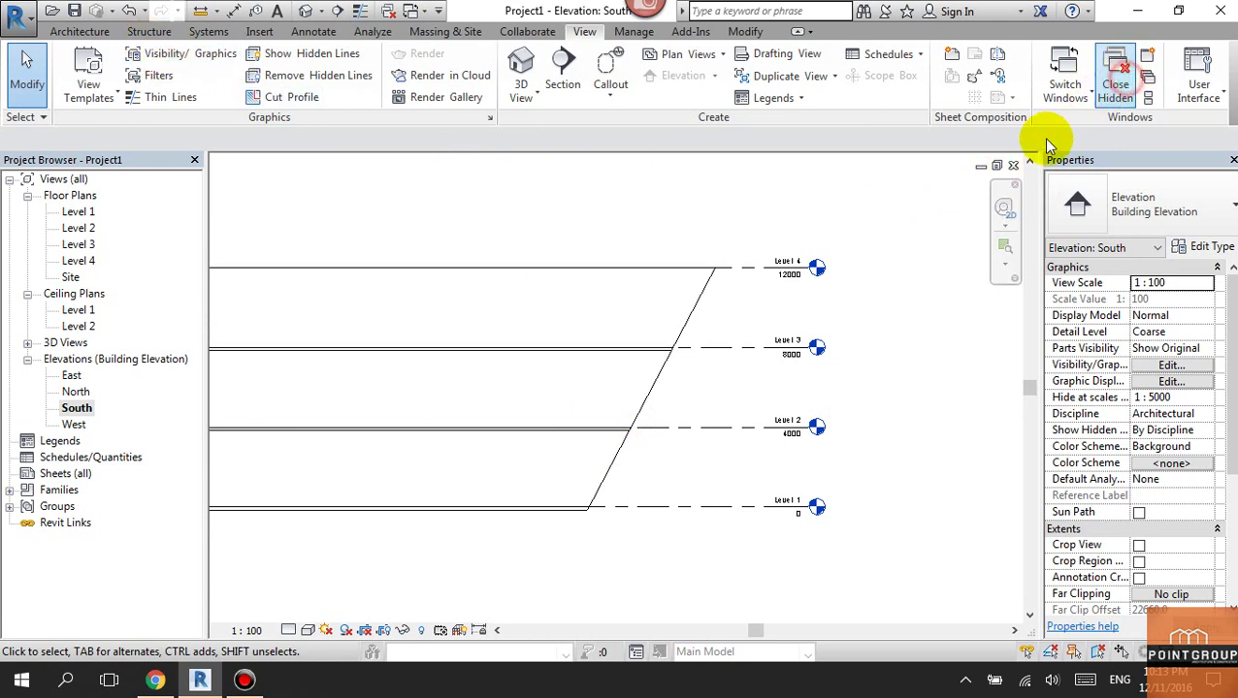
left_click(80, 31)
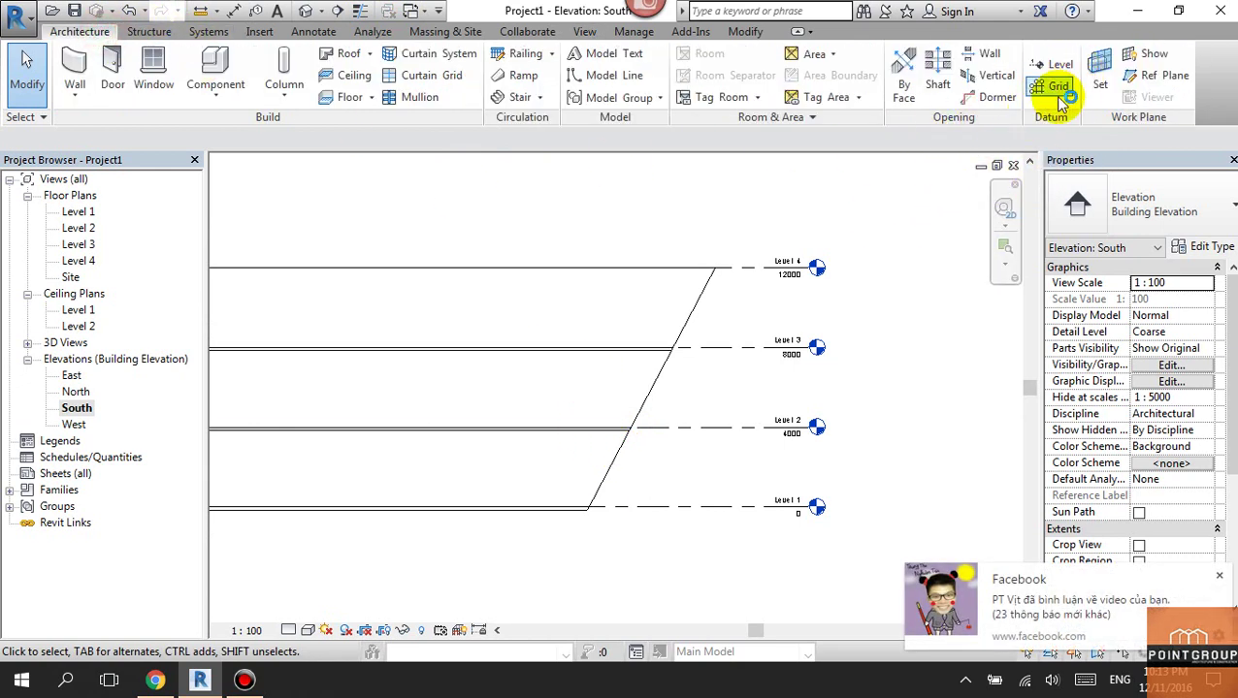
left_click(1220, 578)
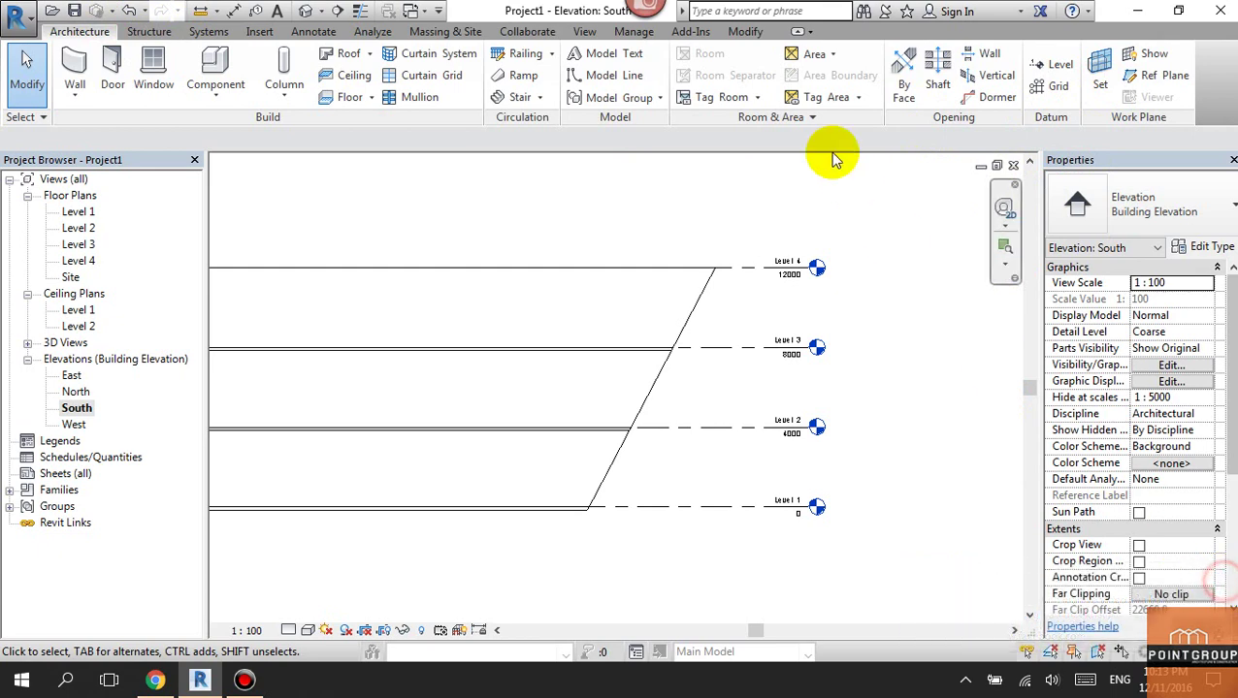
Step: Draw a vertical reference plane at the Level 2 slab edge
left_click(1148, 85)
scroll(643, 387, "up", 4)
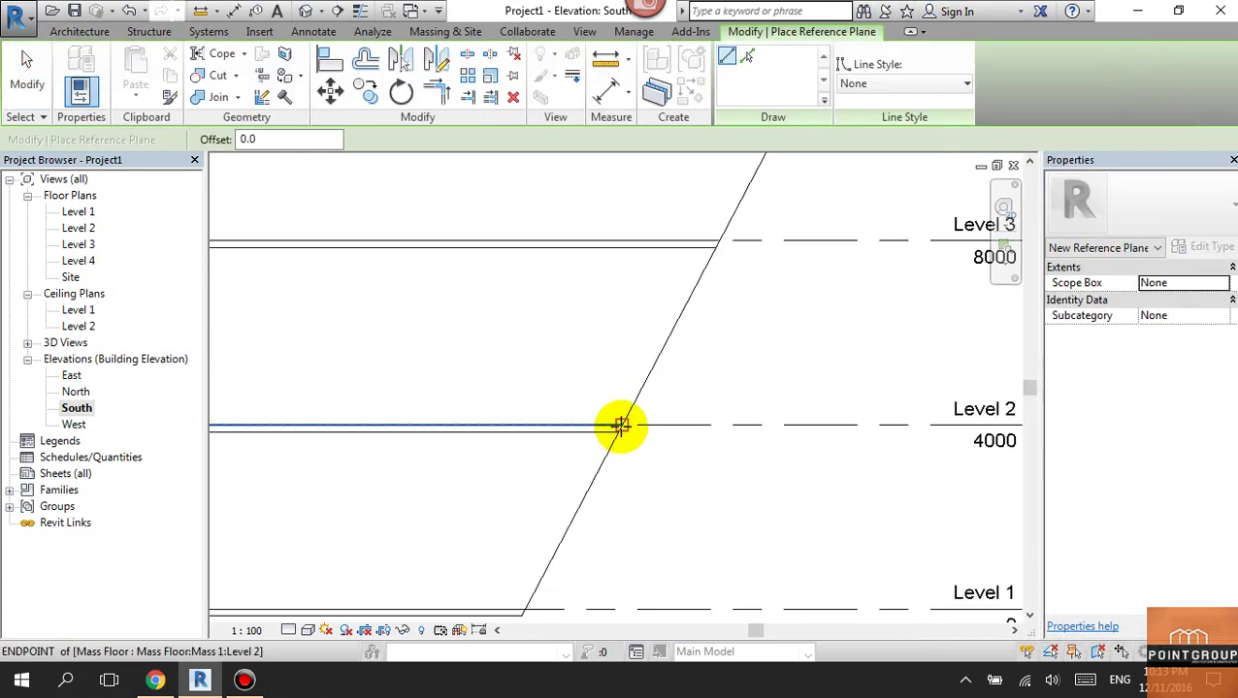
left_click(618, 433)
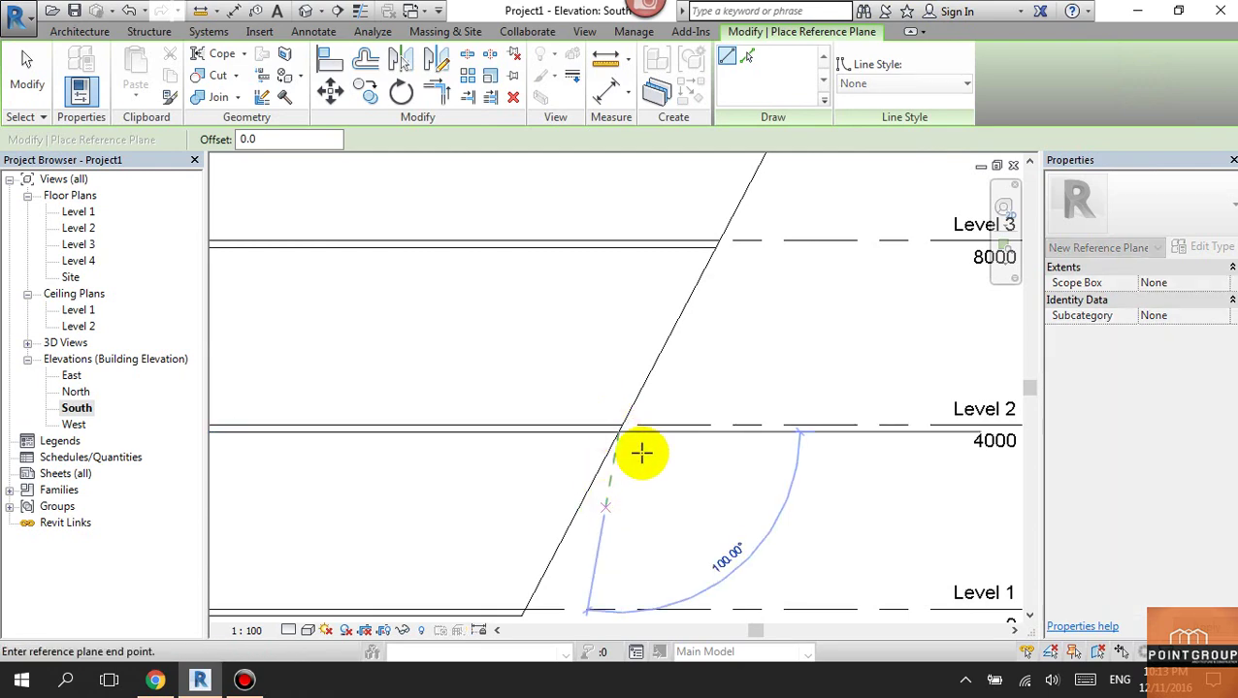
left_click(660, 534)
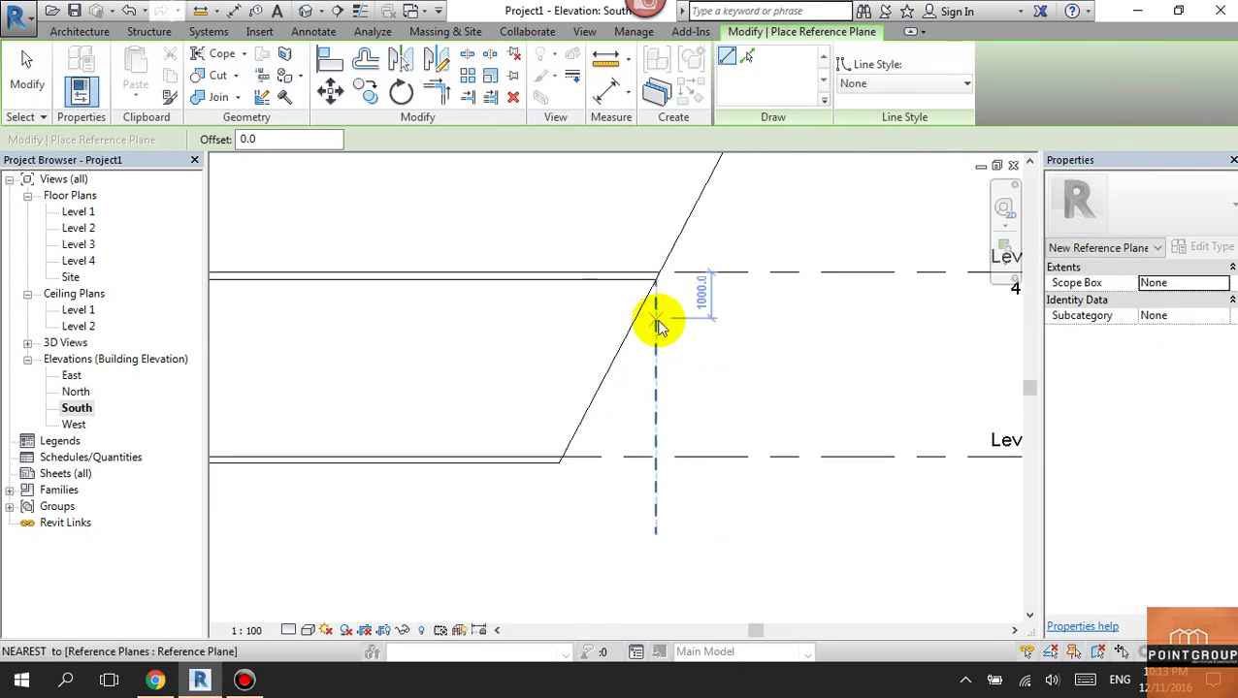
key("Escape")
Step: Stretch the reference plane's top end up to Level 4
scroll(650, 320, "up", 2)
left_click_drag(647, 328, 647, 189)
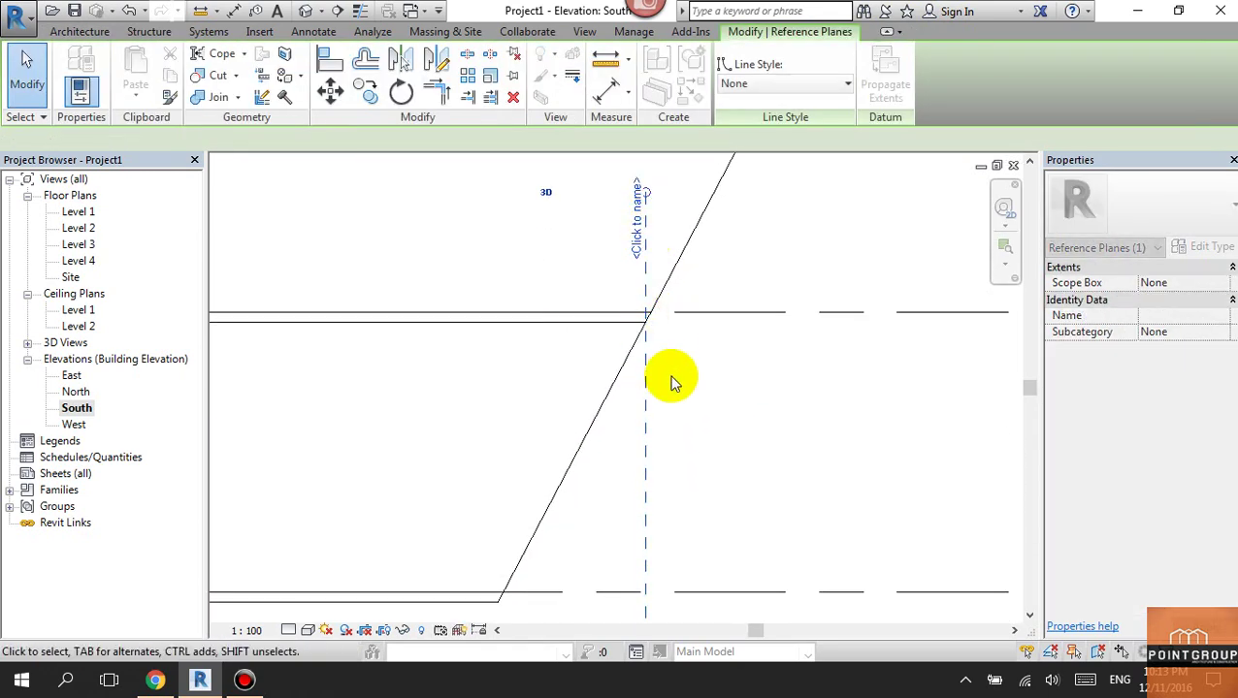
key("Escape")
scroll(659, 393, "down", 2)
left_click(652, 408)
scroll(669, 378, "down", 2)
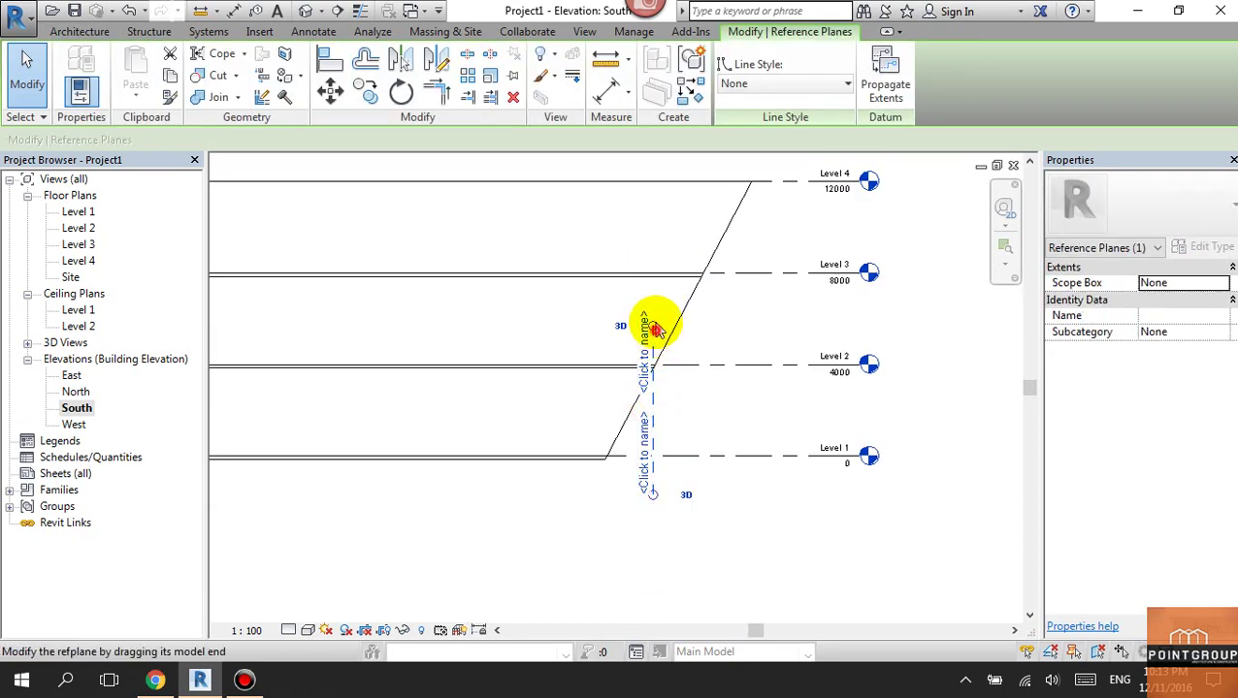
left_click_drag(650, 327, 652, 169)
scroll(632, 466, "up", 2)
type("dam 01")
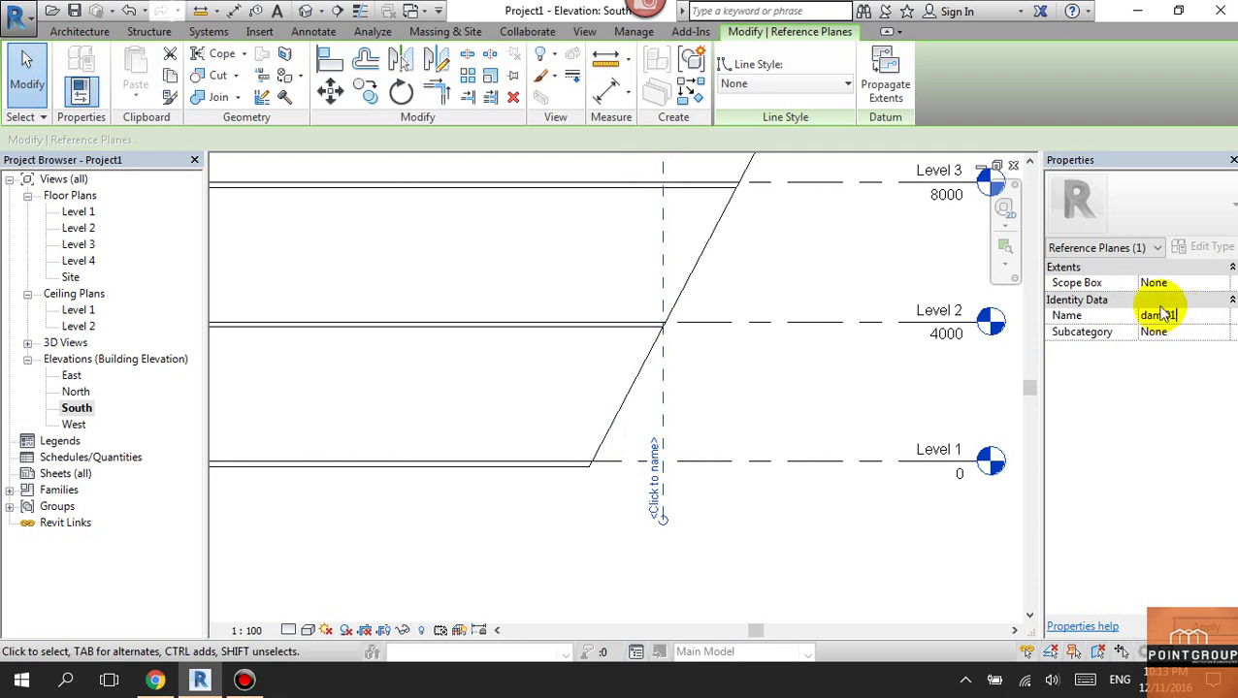
left_click(772, 399)
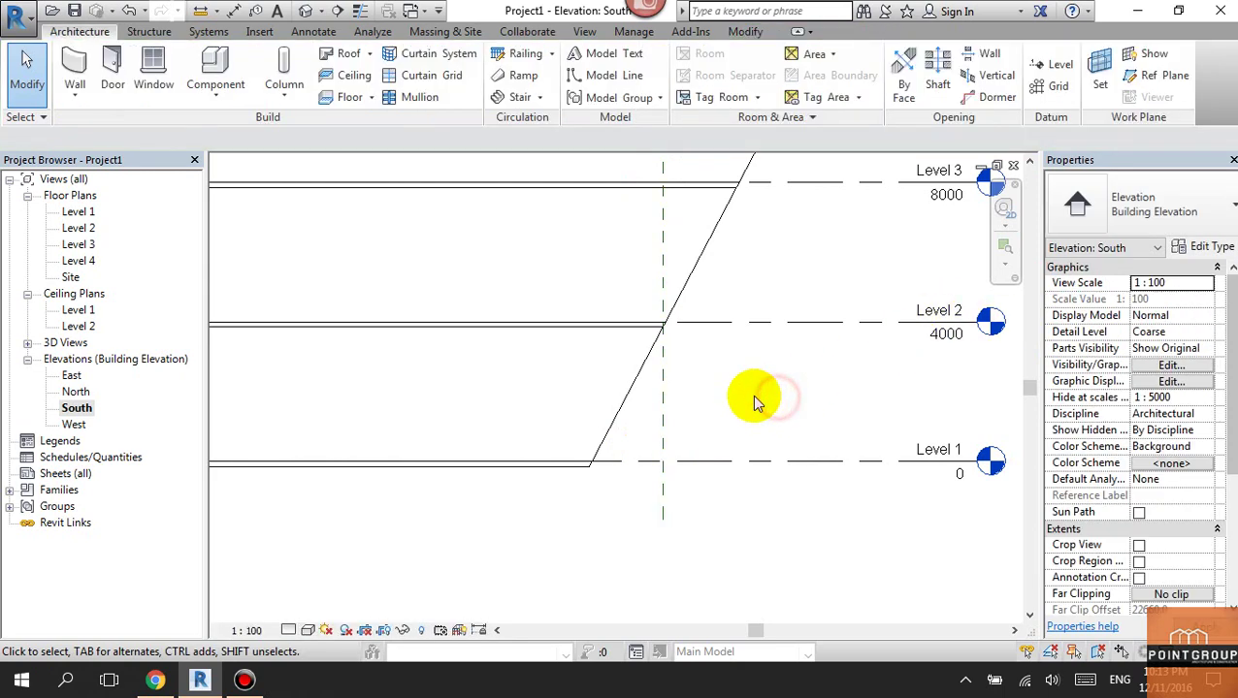
Step: Open the Level 2 floor plan
double_click(80, 212)
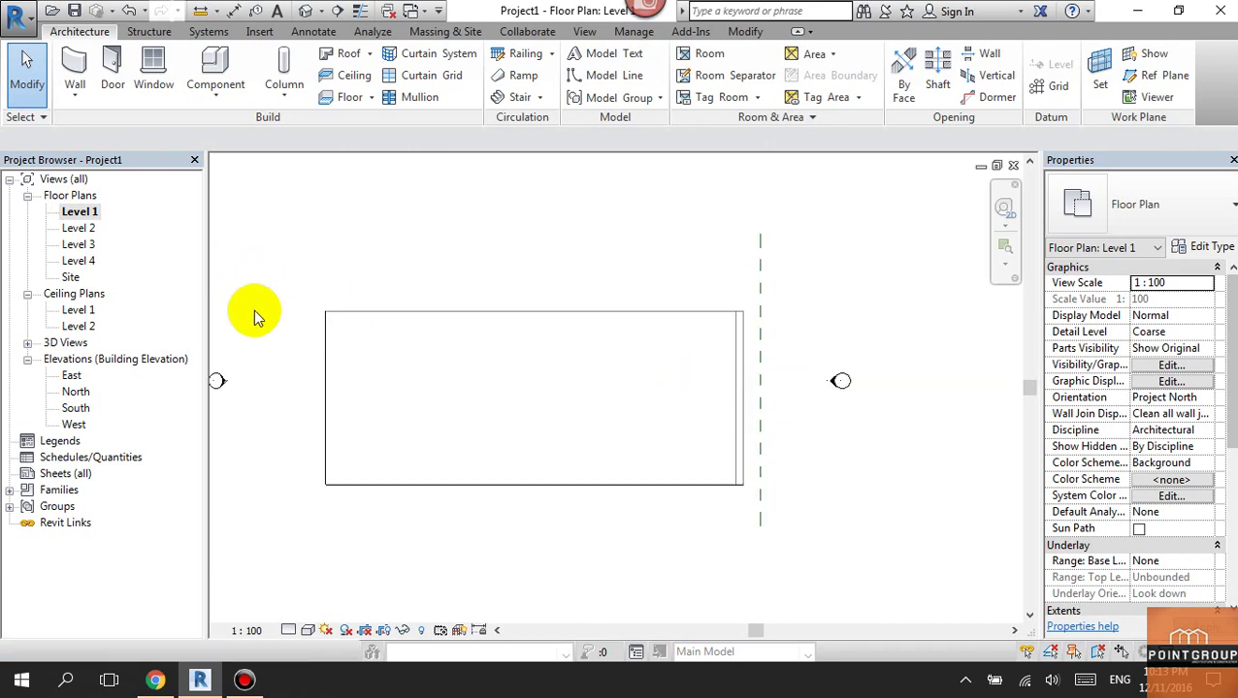
double_click(80, 228)
scroll(756, 378, "up", 2)
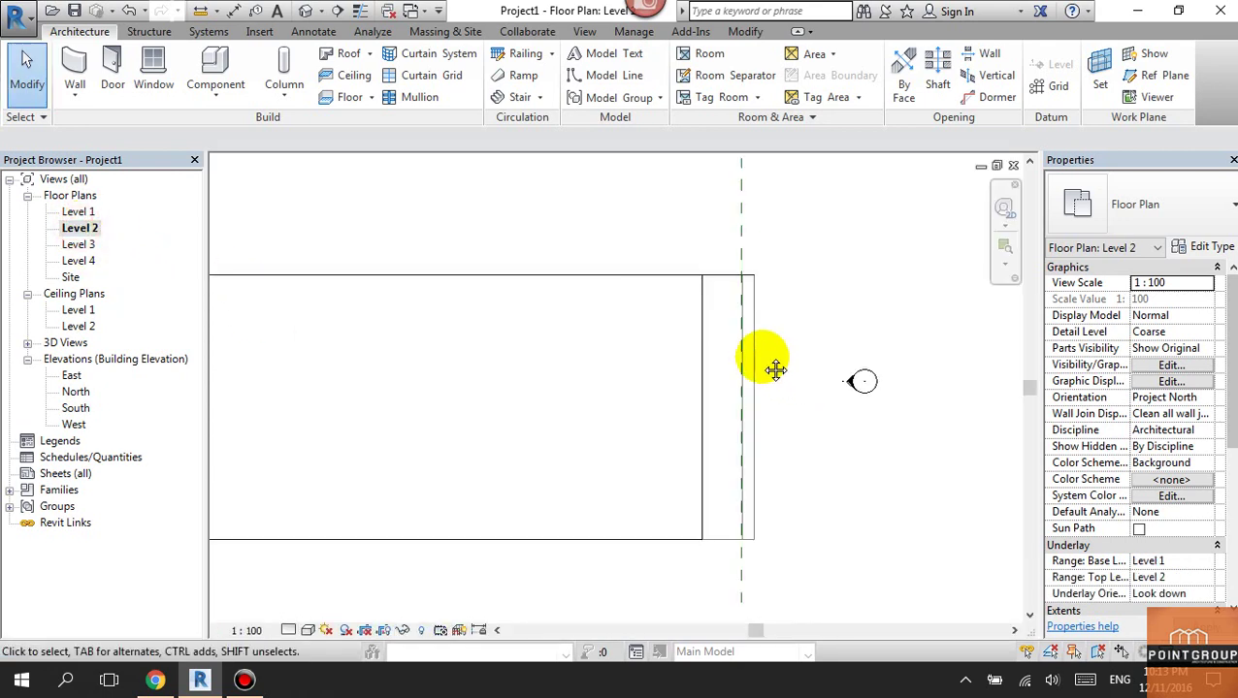
scroll(728, 311, "up", 2)
scroll(699, 267, "up", 3)
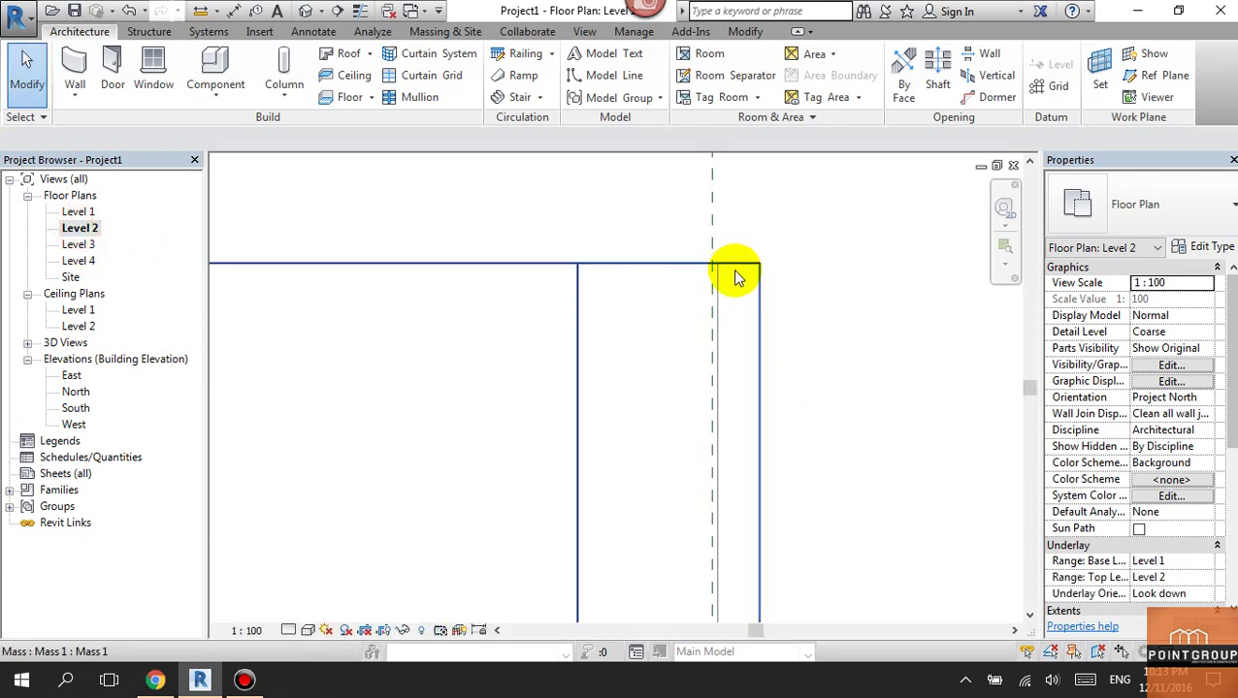
left_click(148, 30)
Step: Start the Beam tool and browse the Structural Framing library folders
left_click(71, 68)
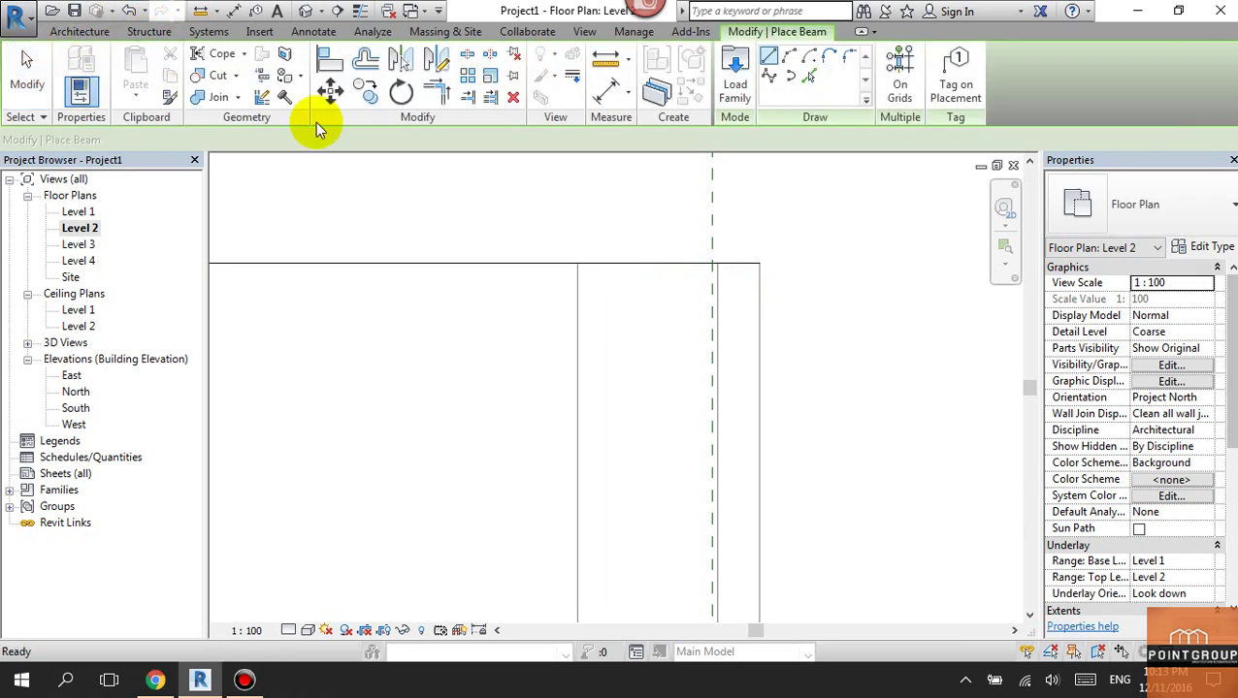
left_click(735, 77)
left_click_drag(804, 270, 817, 343)
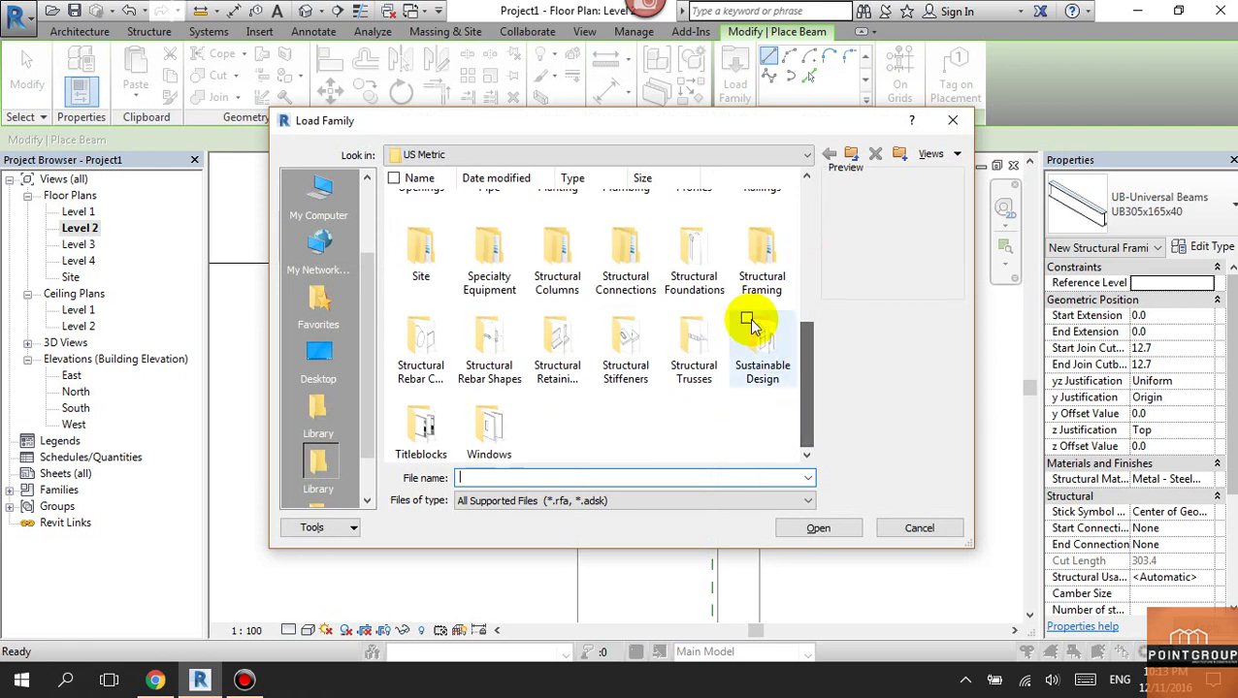
double_click(752, 286)
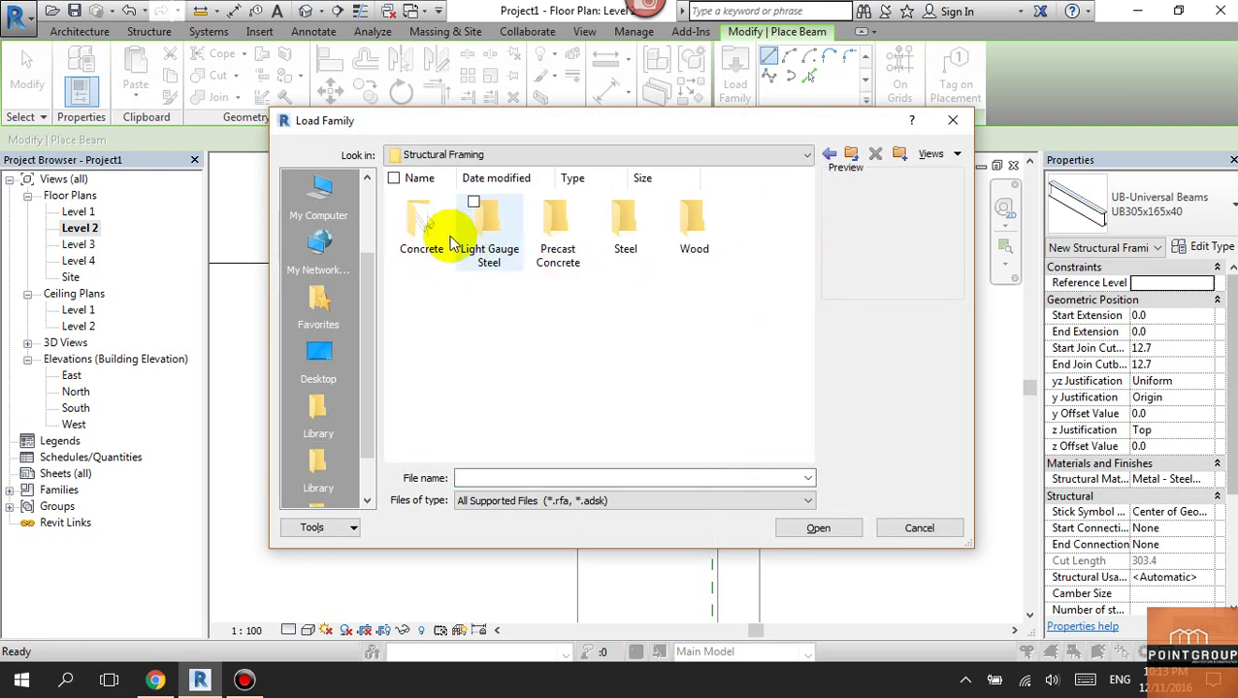
left_click(678, 260)
left_click(623, 234)
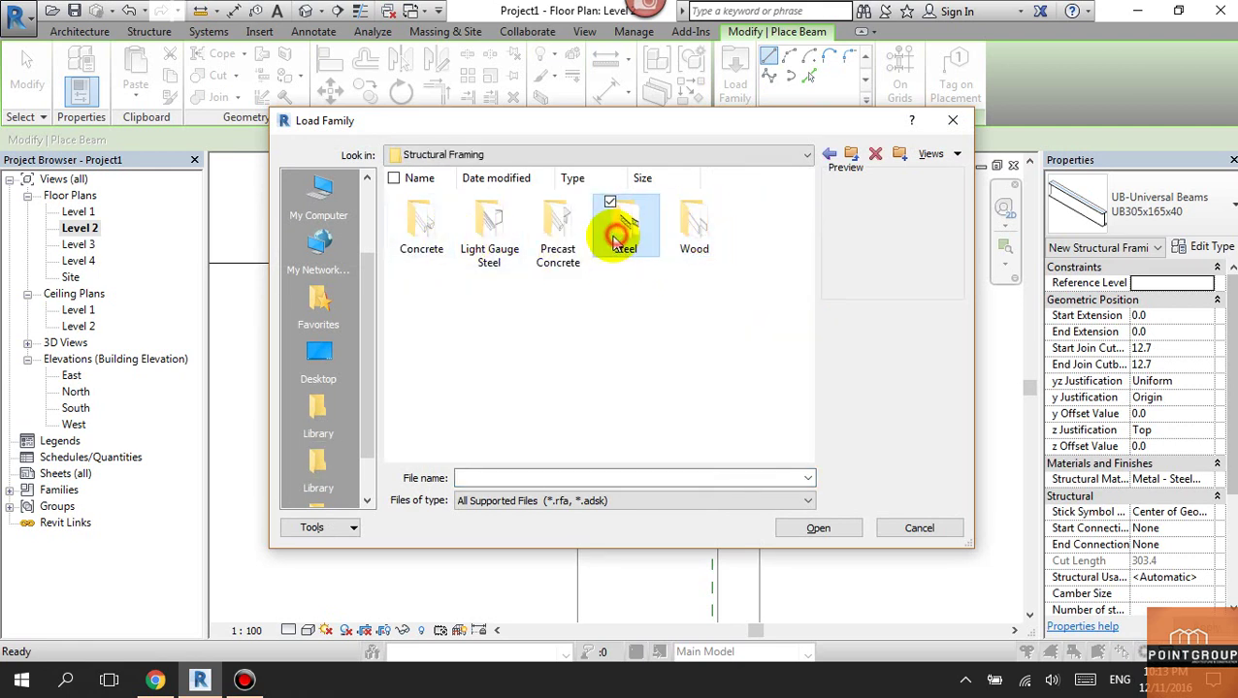
left_click(569, 243)
double_click(570, 243)
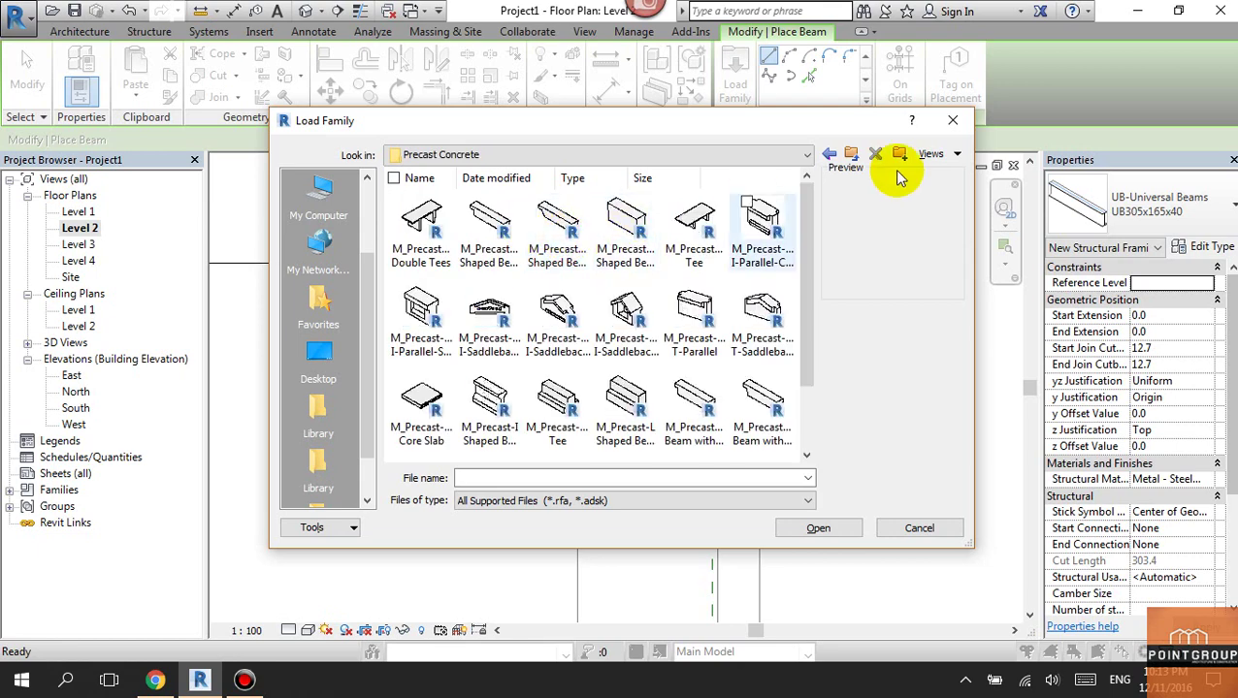
Step: Load M_Concrete-Rectangular Beam from the Concrete folder and open its 400 x 800mm type properties
left_click(830, 154)
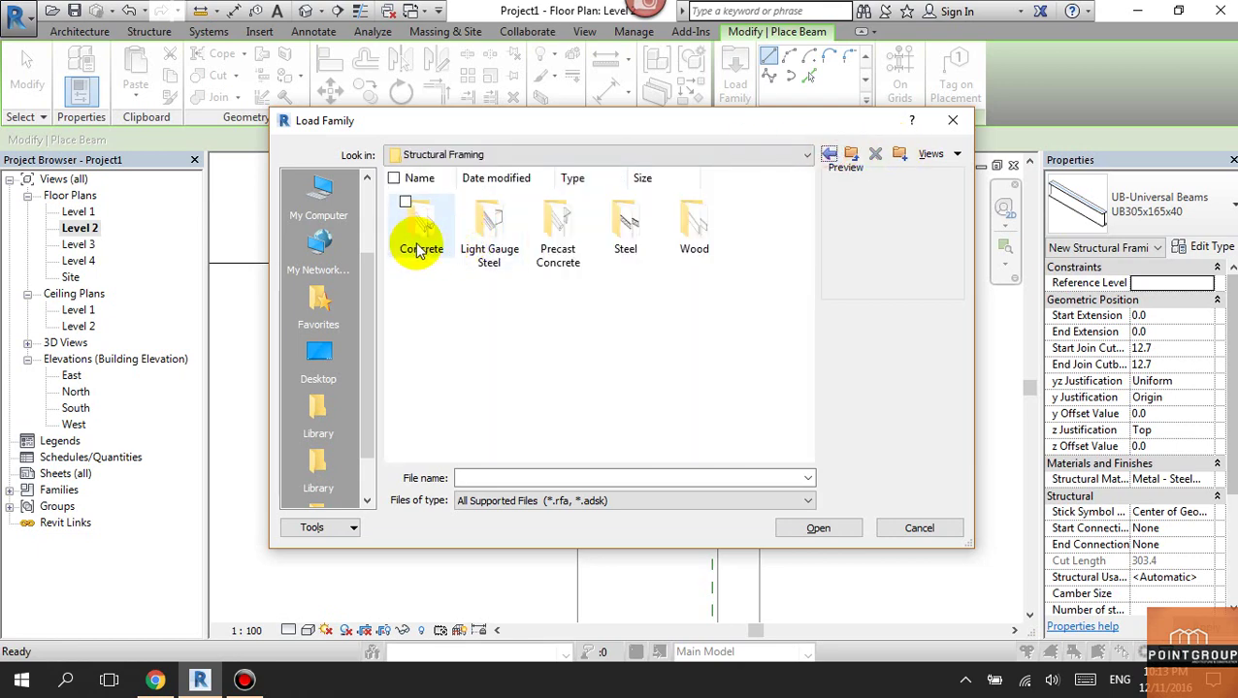
double_click(434, 246)
left_click(430, 250)
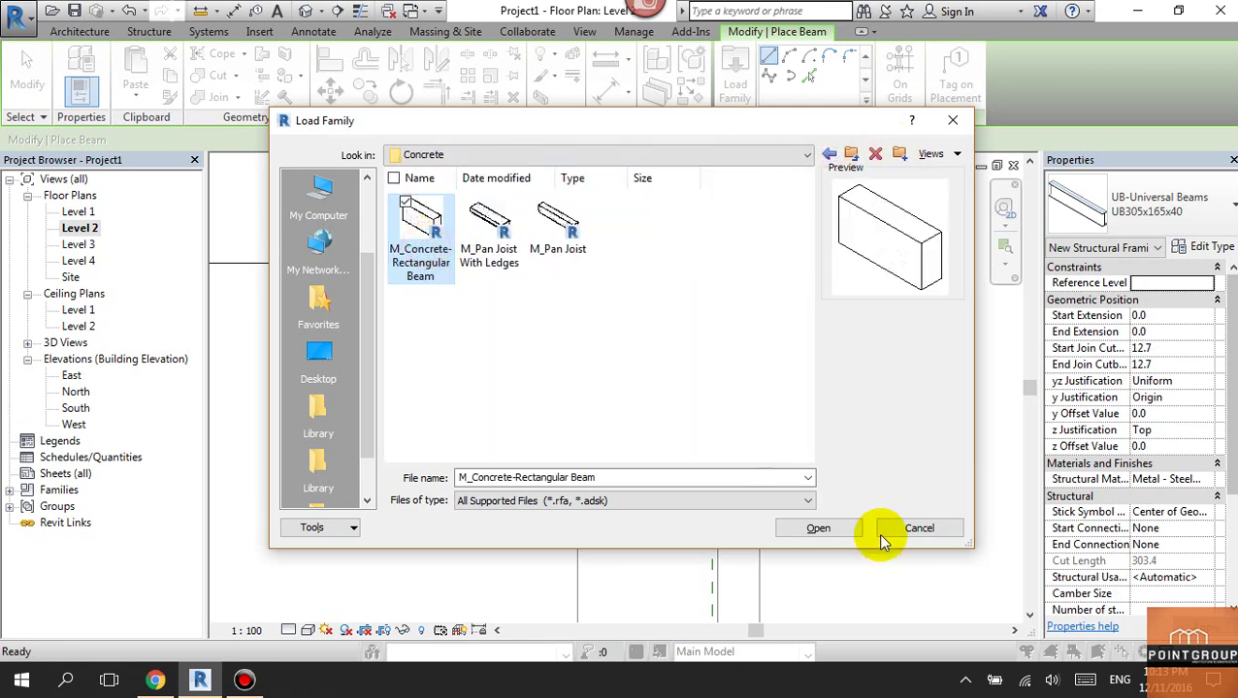
left_click(818, 528)
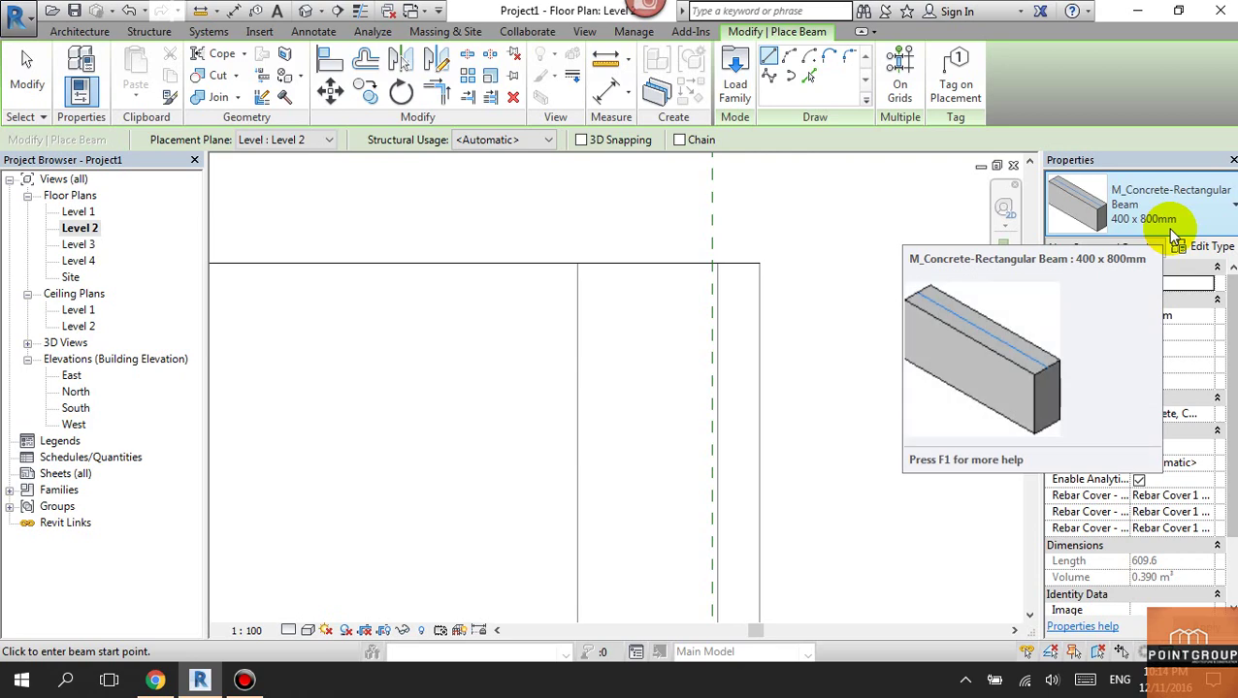
left_click(1213, 248)
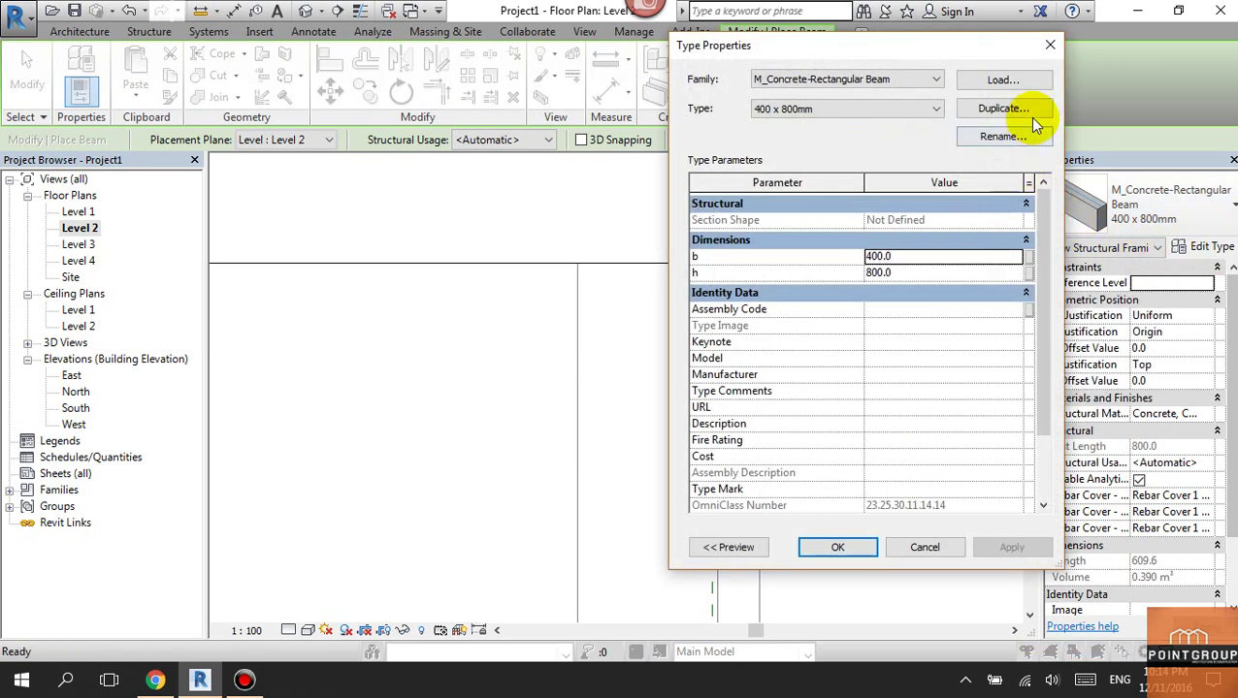
Step: Duplicate the 400x800mm beam type as D1-220x650 mm with b 220 and h 650
left_click(1003, 108)
left_click_drag(641, 303, 508, 301)
type("D1-220x650")
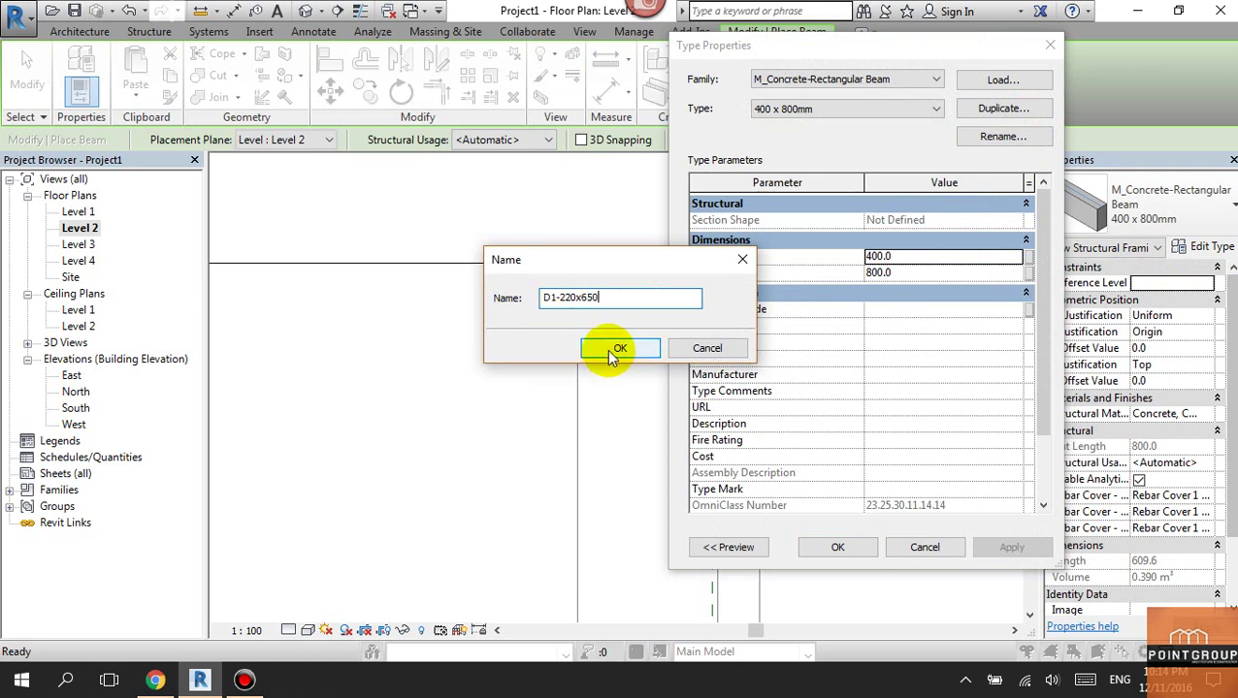
type("mm")
left_click(617, 349)
key("Tab")
type("650")
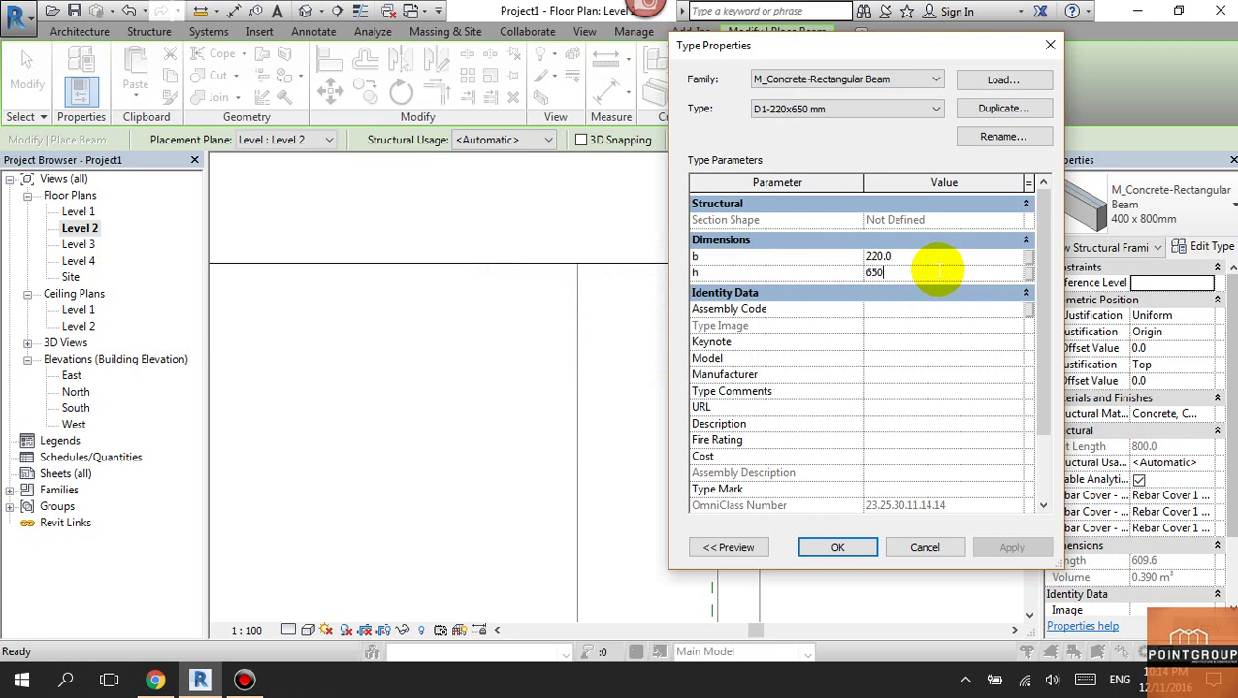
left_click(818, 550)
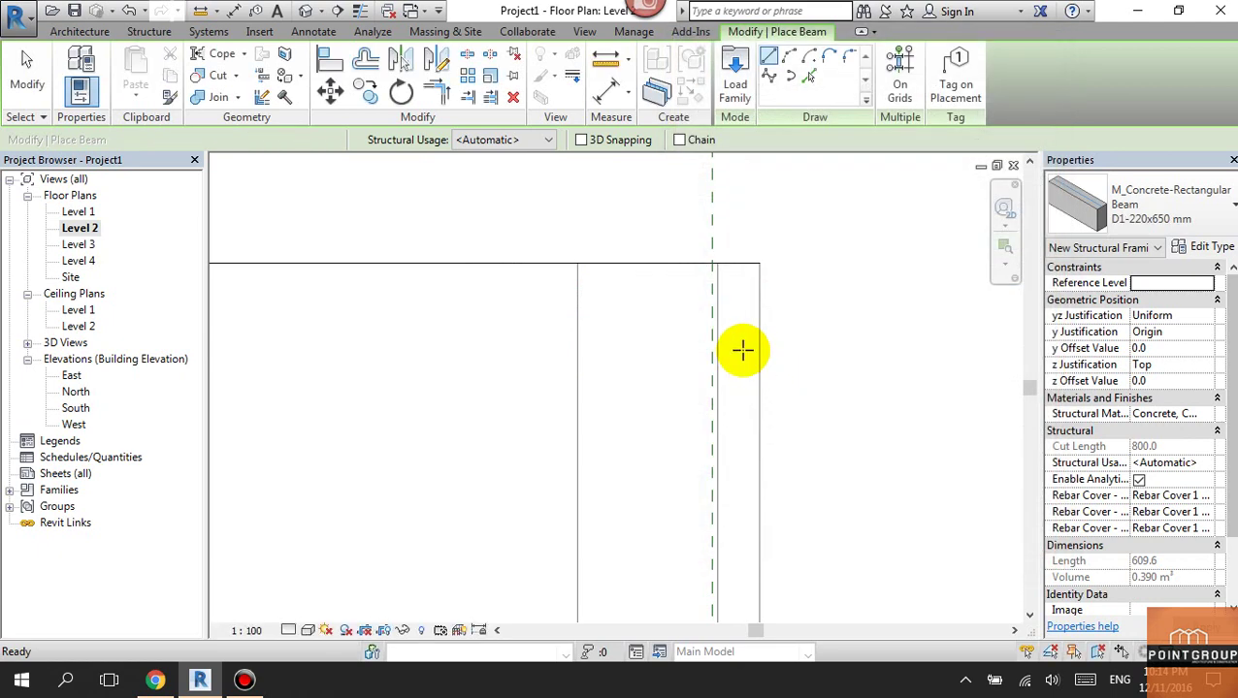
left_click(713, 263)
scroll(735, 290, "up", 2)
scroll(722, 427, "down", 3)
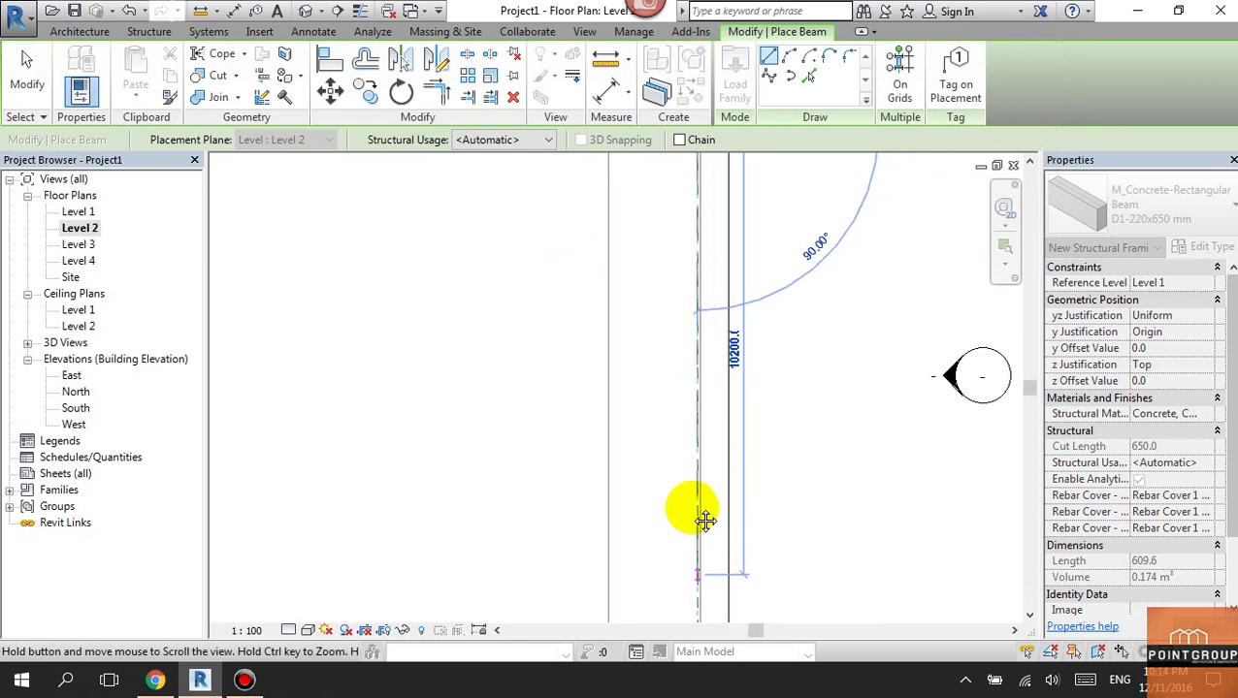
middle_click_drag(708, 519, 705, 414)
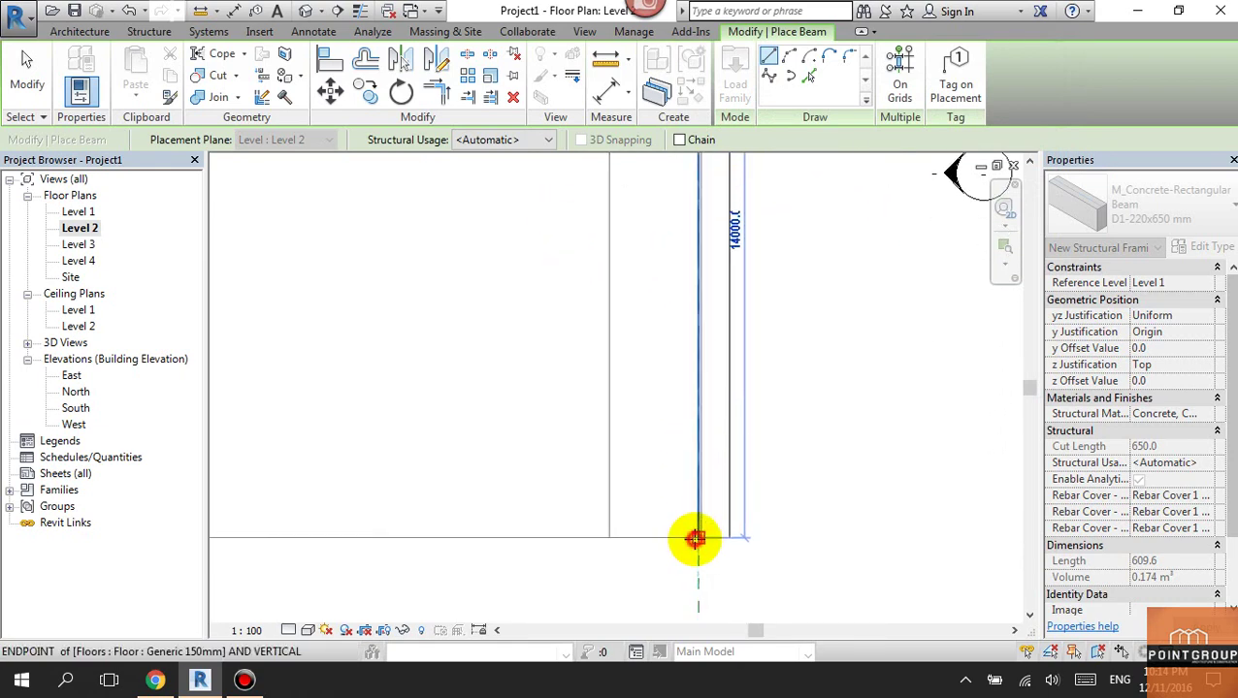
left_click(699, 538)
key("Escape")
key("Escape")
left_click(304, 10)
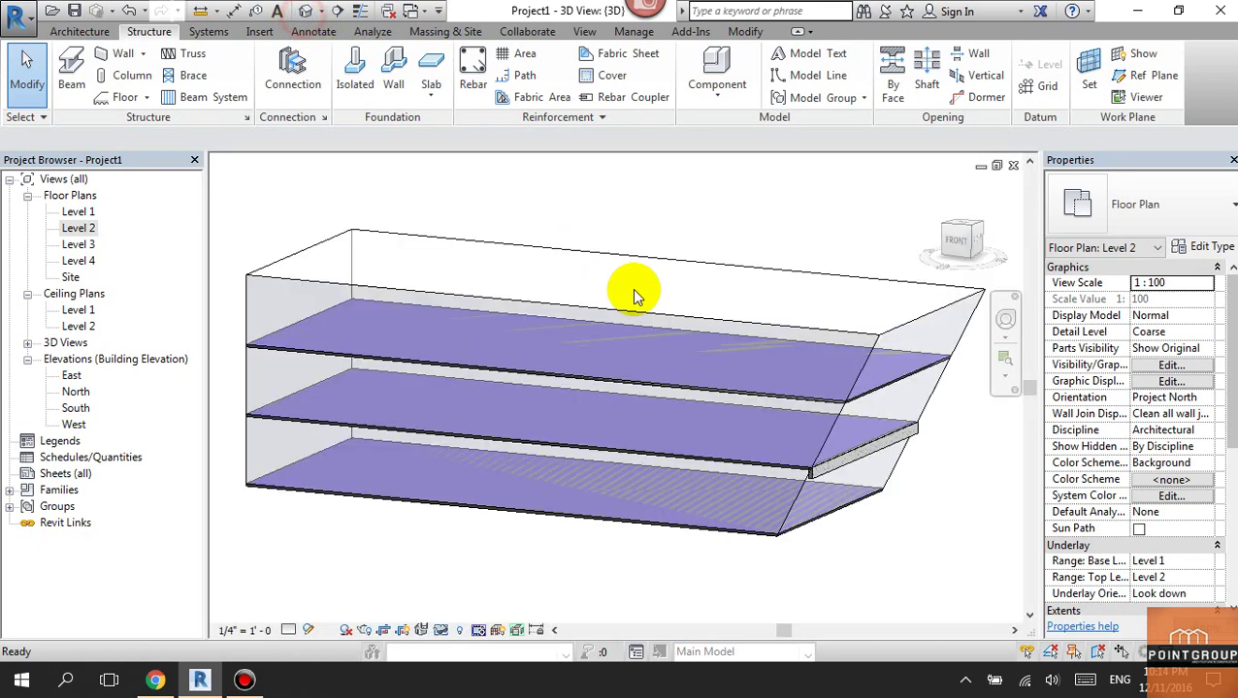
scroll(761, 475, "up", 5)
scroll(762, 475, "up", 3)
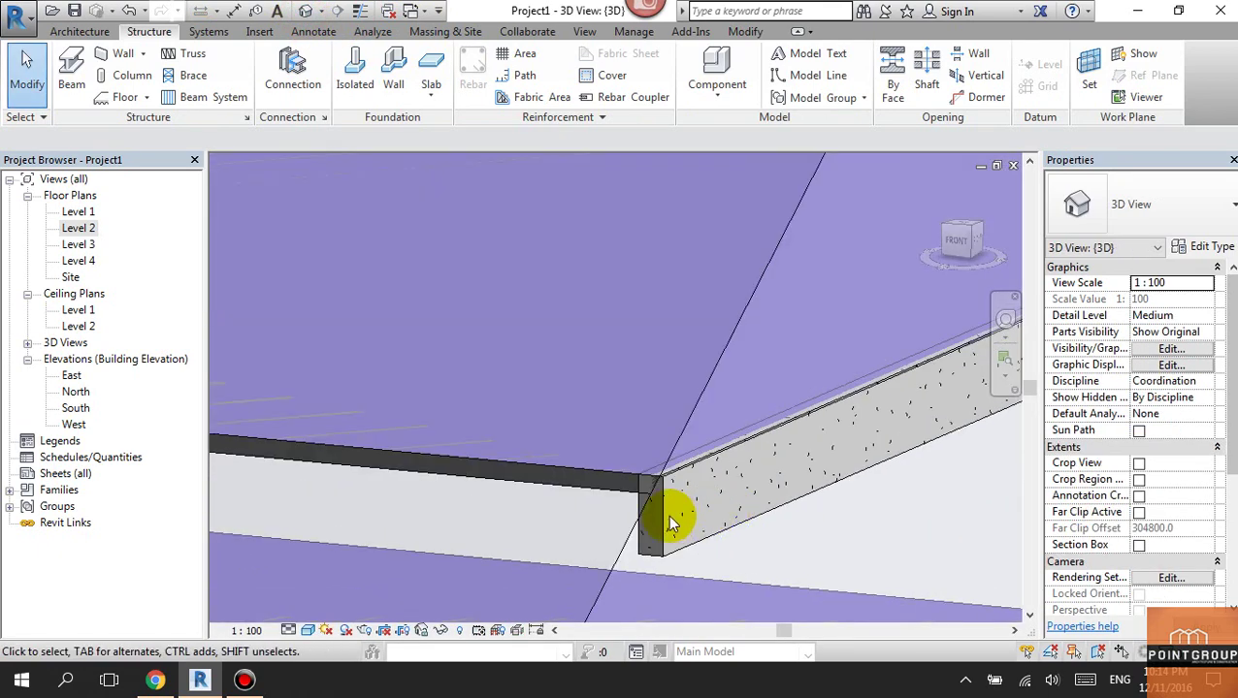
left_click(685, 524)
middle_click_drag(684, 524, 705, 378)
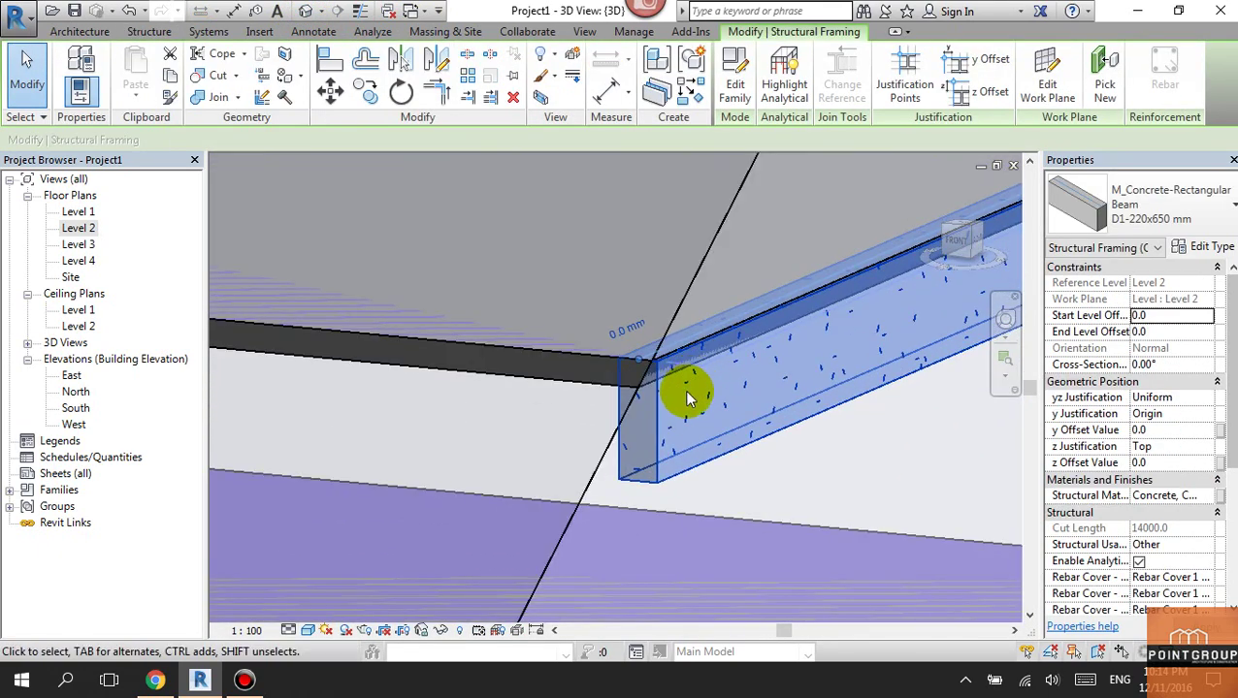
scroll(690, 387, "down", 3)
middle_click_drag(738, 451, 703, 329)
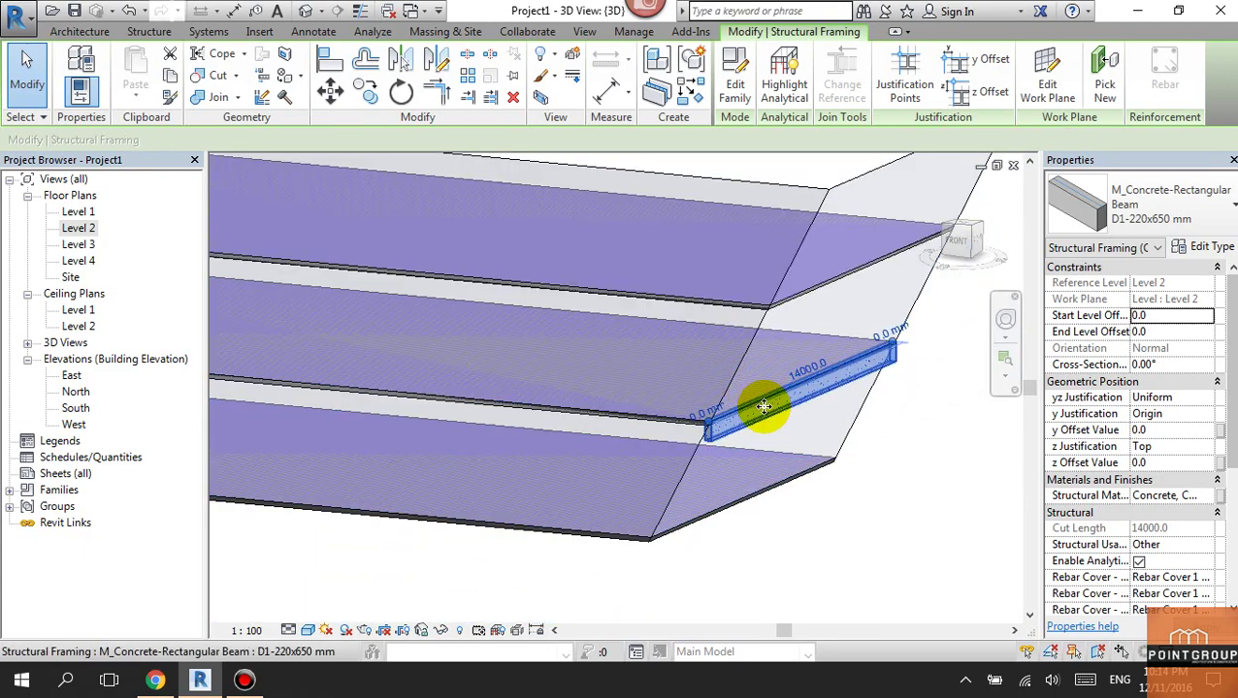
scroll(691, 434, "up", 4)
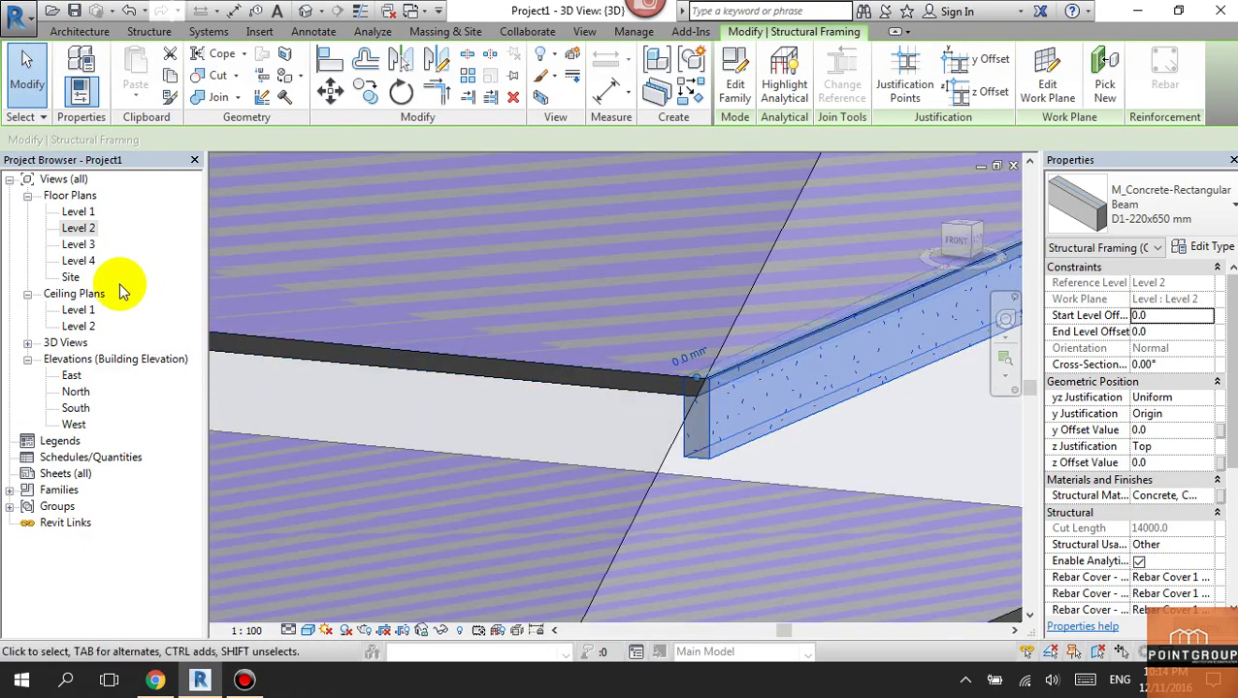
Step: Check the beam in the North and South elevations, then return to the Level 2 floor plan
double_click(76, 393)
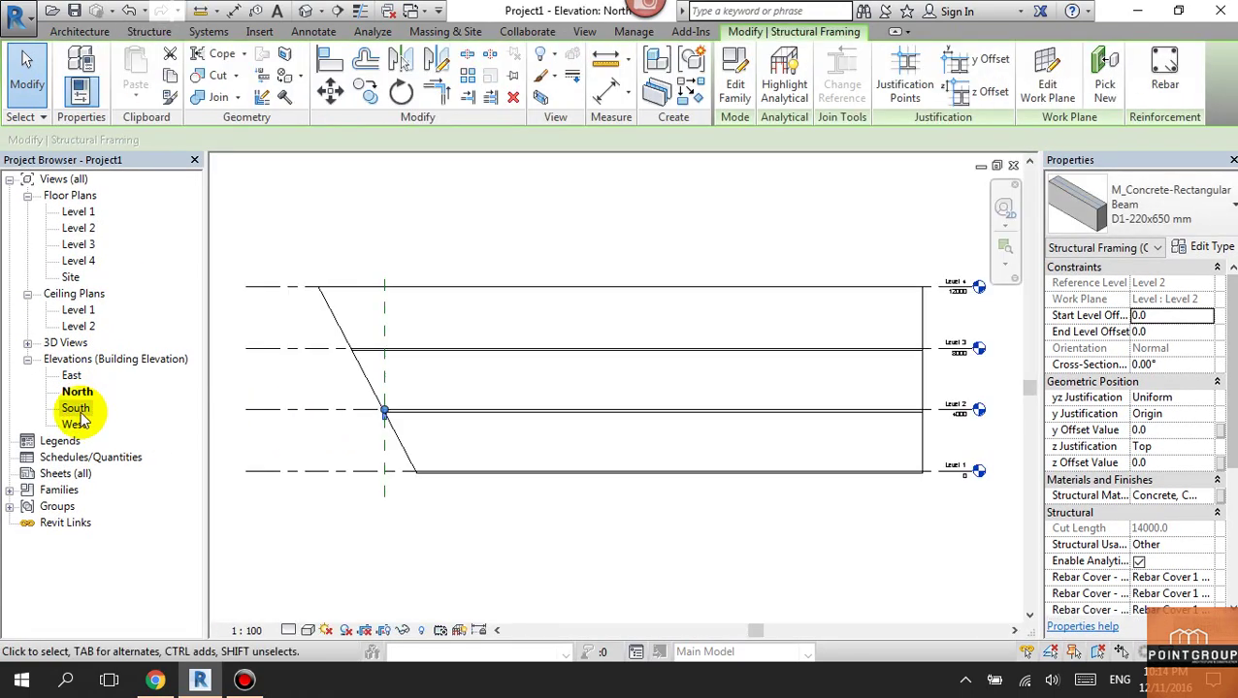
double_click(77, 408)
left_click(720, 417)
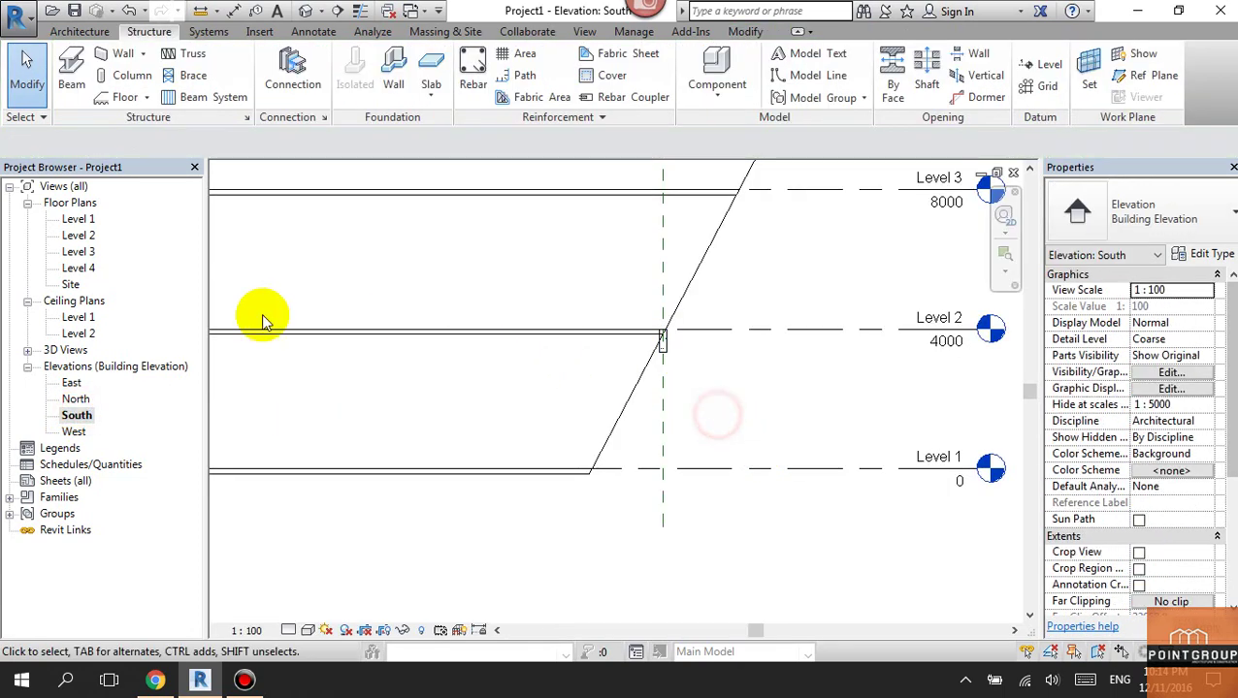
double_click(78, 220)
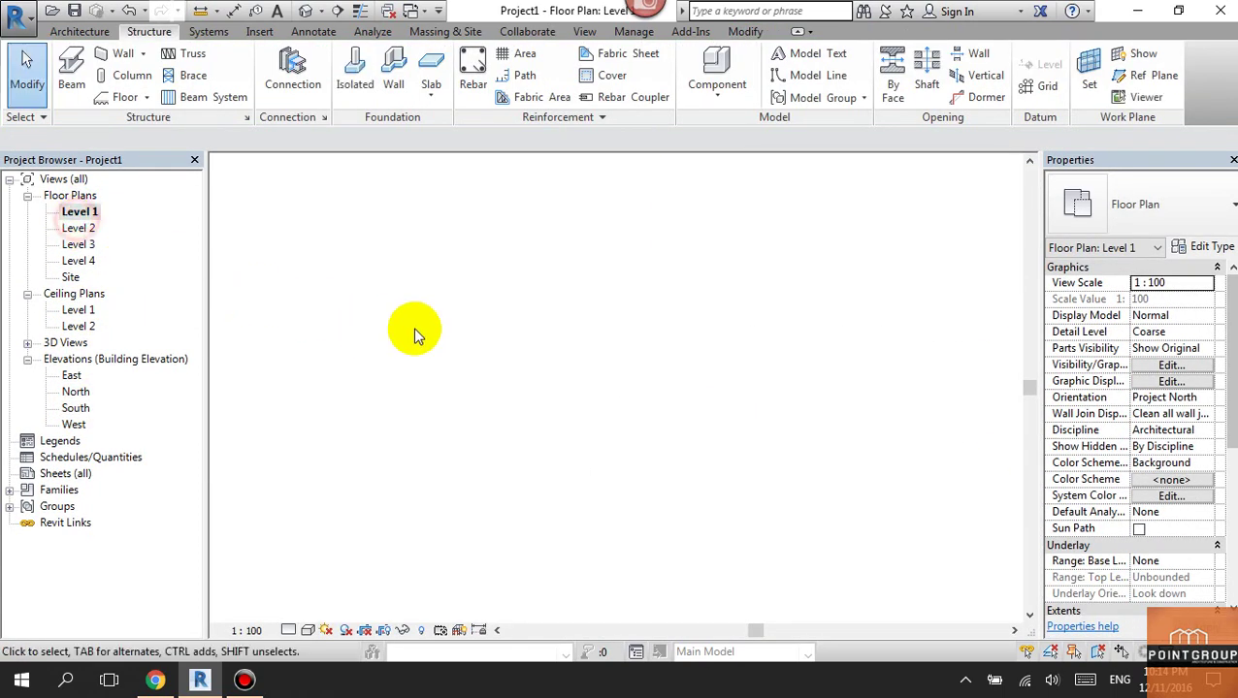
scroll(641, 373, "up", 2)
double_click(79, 228)
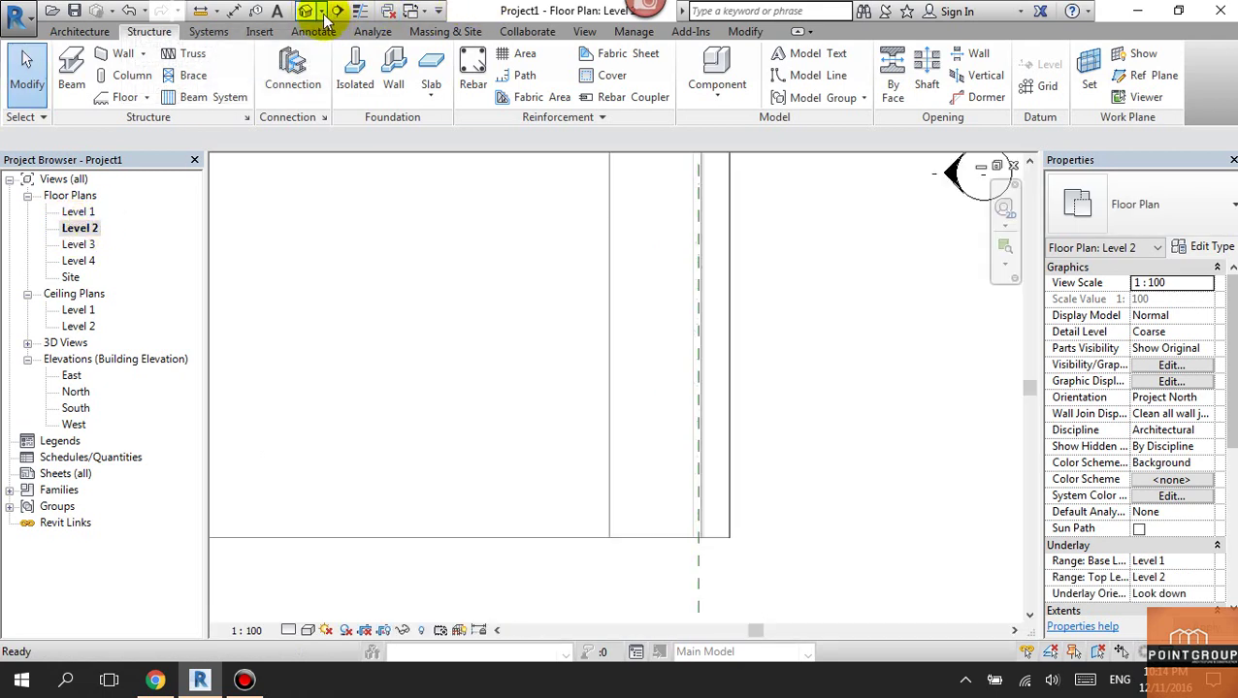
left_click(582, 33)
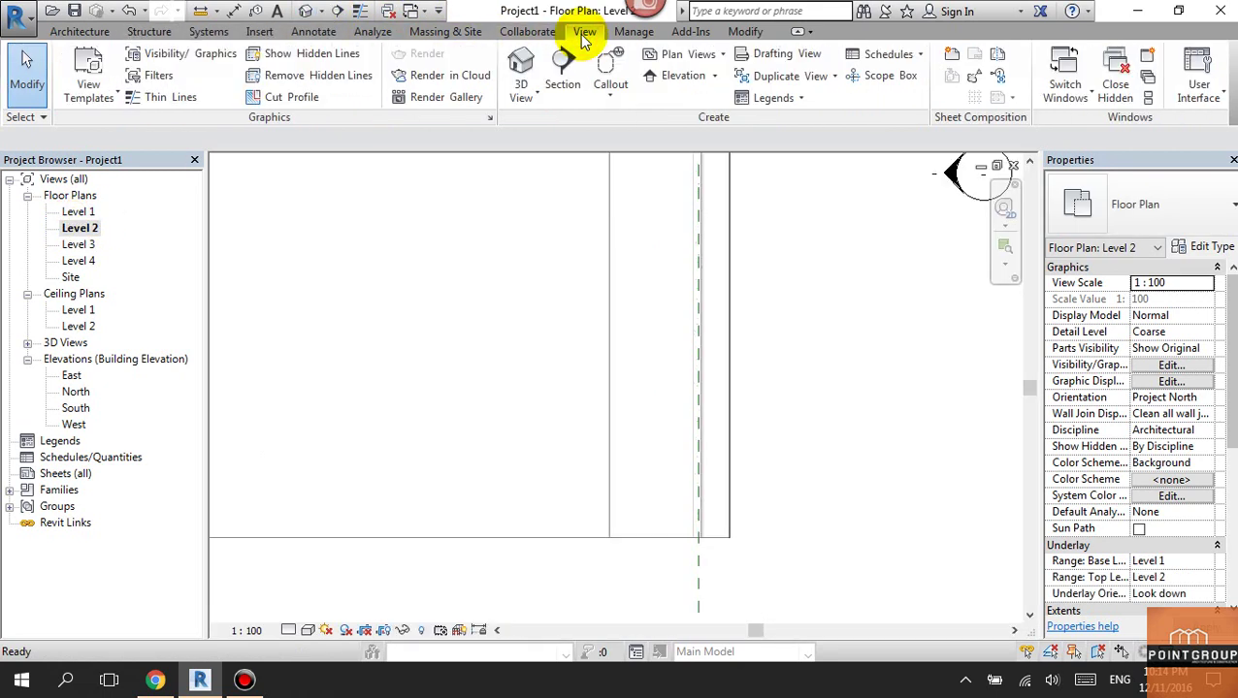
Step: Start a new section using the Wall Section type
left_click(571, 92)
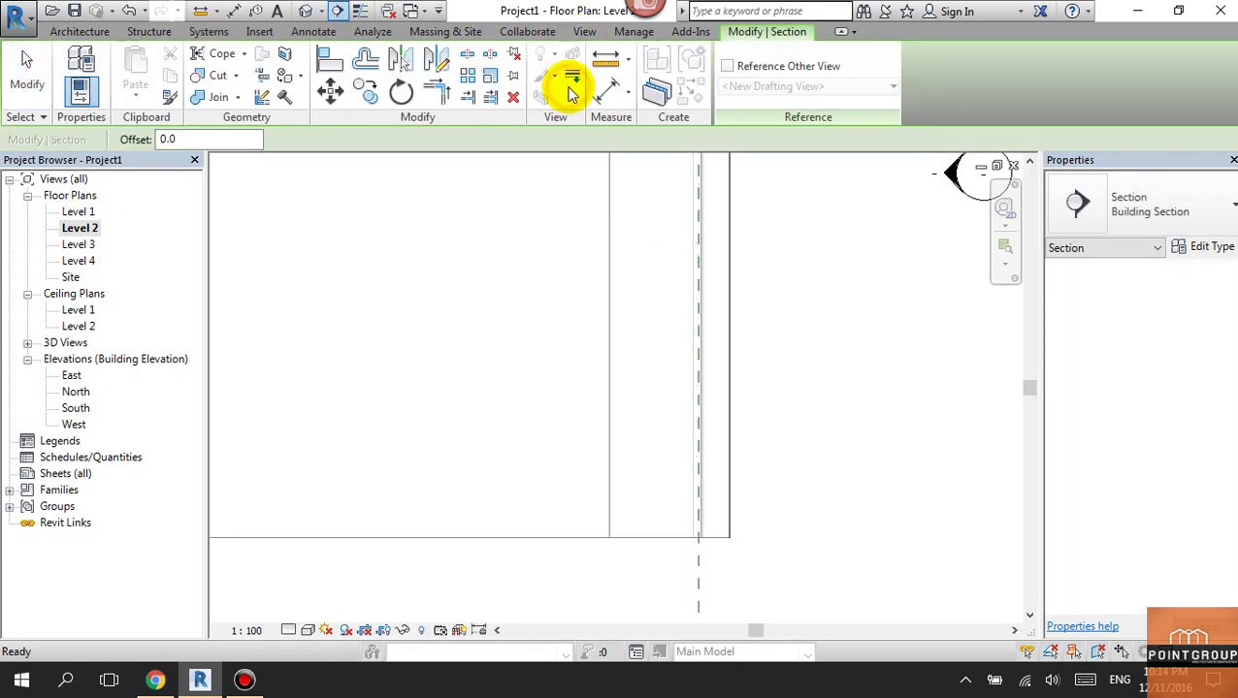
left_click(1118, 220)
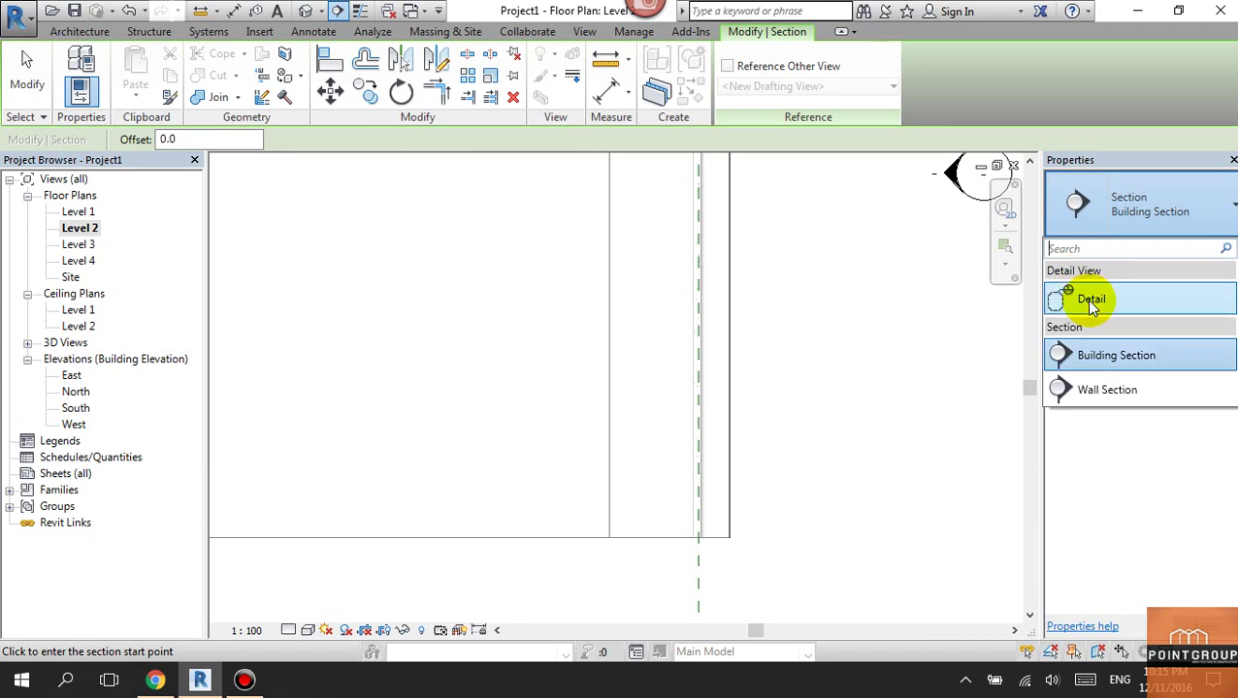
left_click(1106, 392)
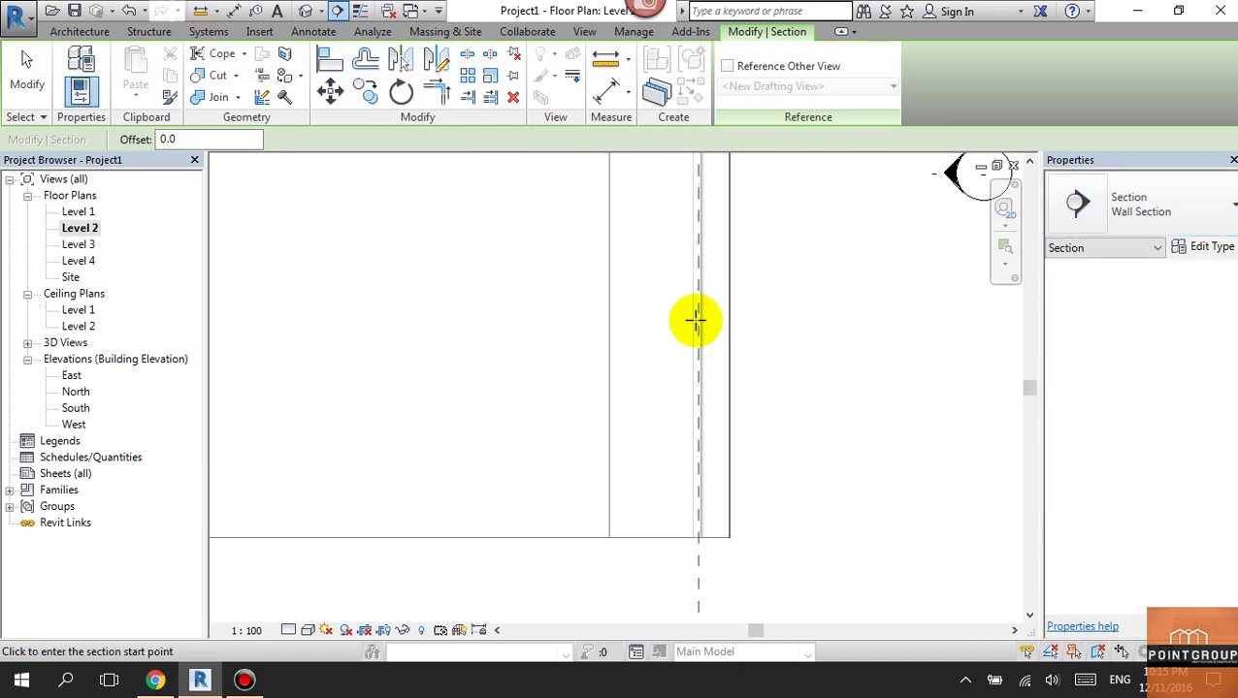
Step: Draw the section across the slab edge, extend its far clip, and go to Section 1
left_click(569, 321)
left_click(797, 322)
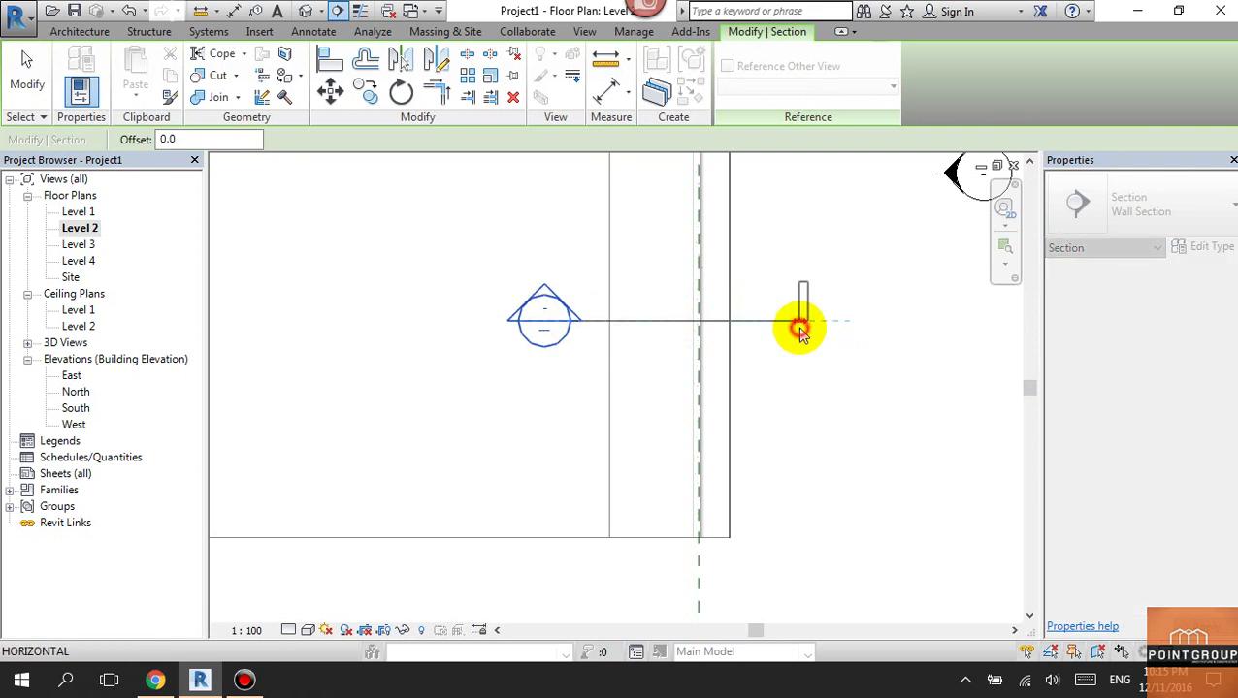
scroll(802, 378, "down", 2)
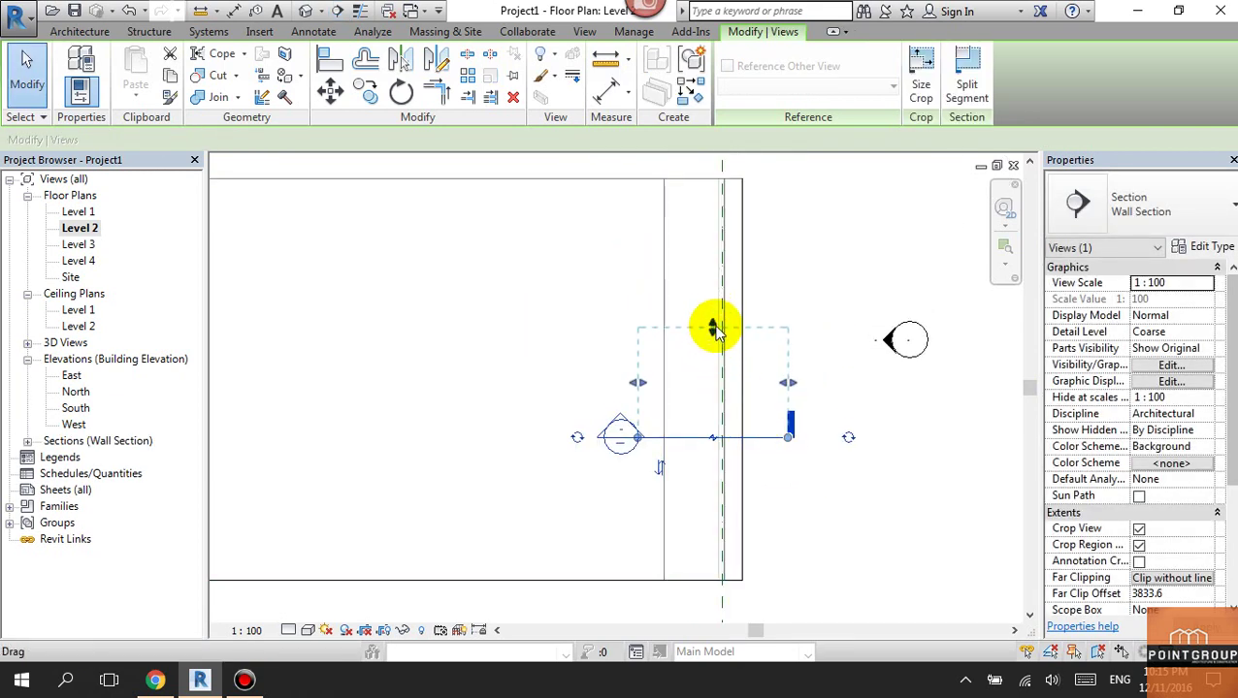
mouse_move(718, 326)
left_mouse_down()
mouse_move(723, 199)
mouse_move(714, 328)
left_mouse_up()
left_click(807, 498)
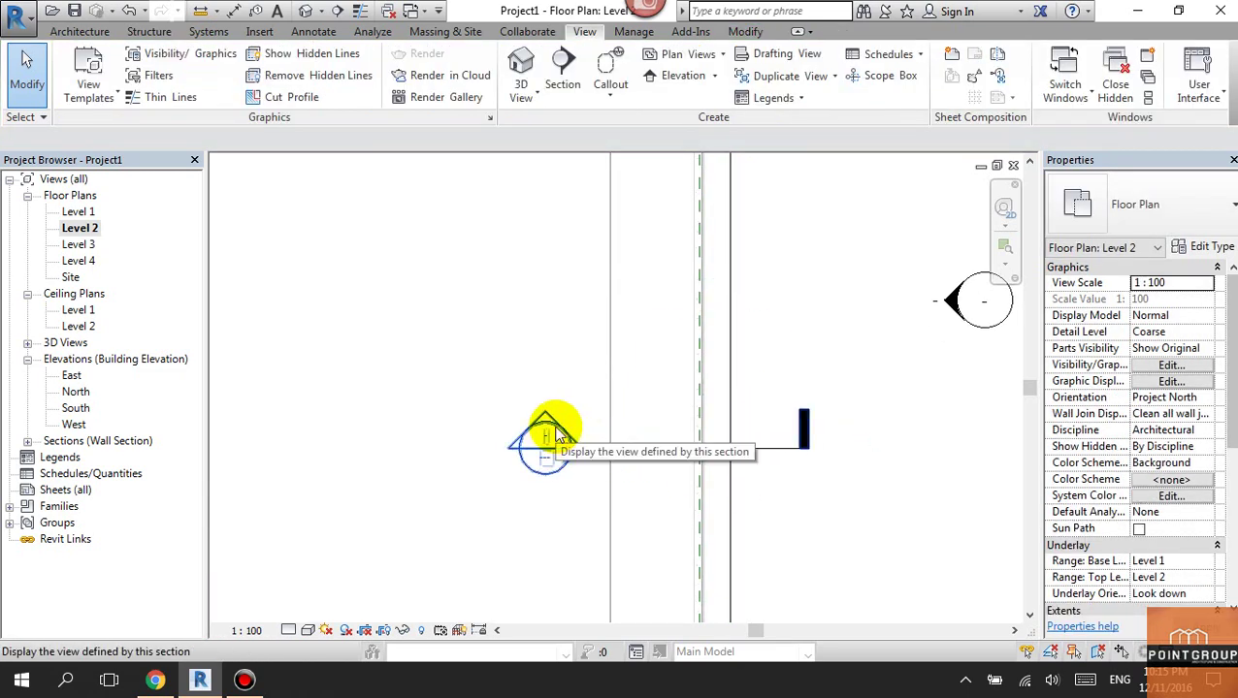
left_click(752, 450)
right_click(753, 450)
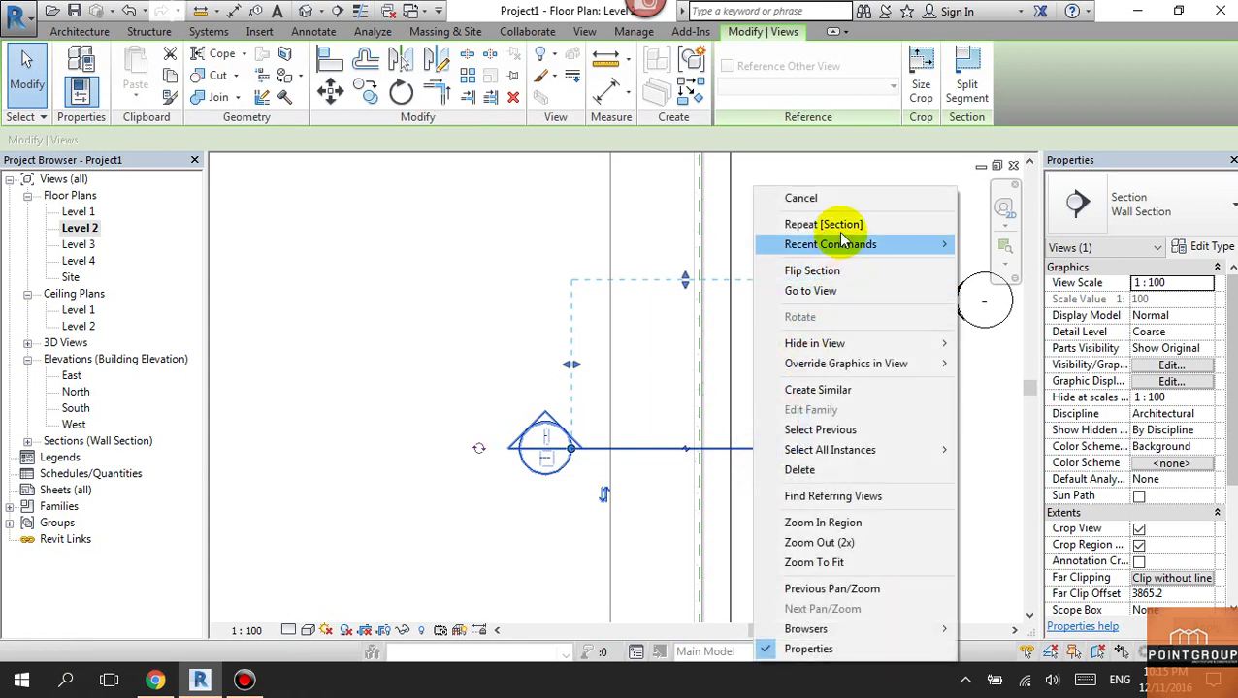
left_click(827, 292)
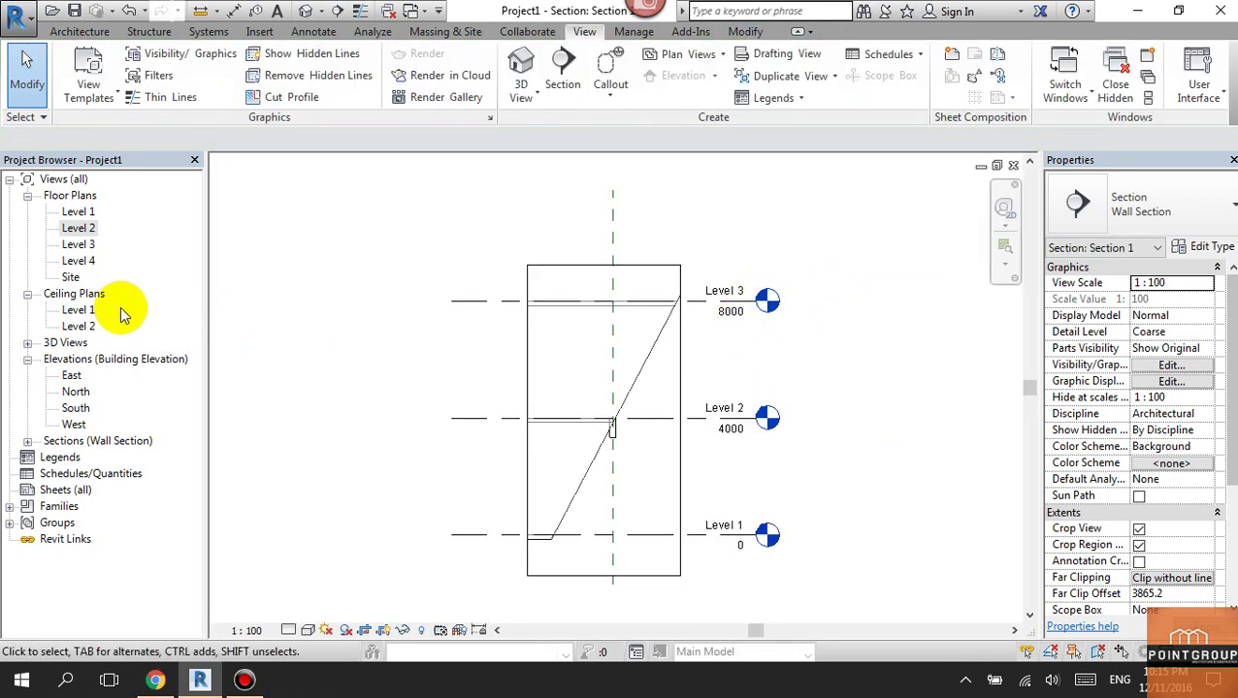
Step: Open Section 1 from the Level 2 plan and zoom in on the slab edge beam
double_click(80, 230)
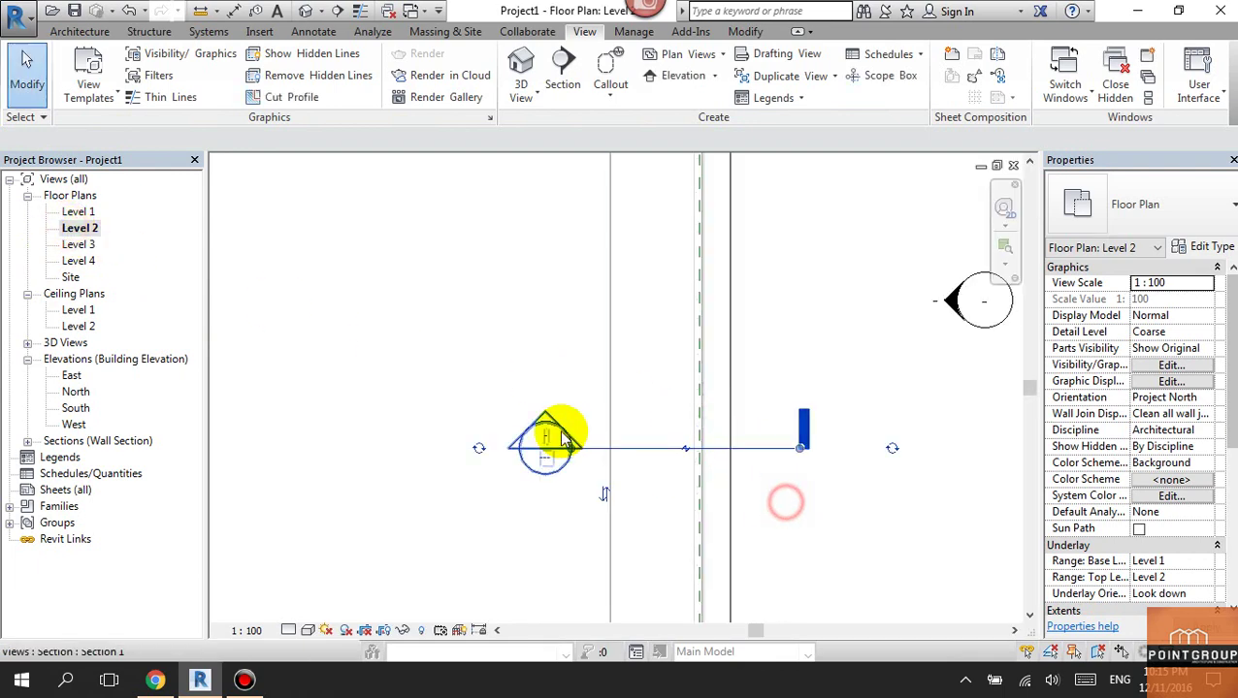
double_click(558, 432)
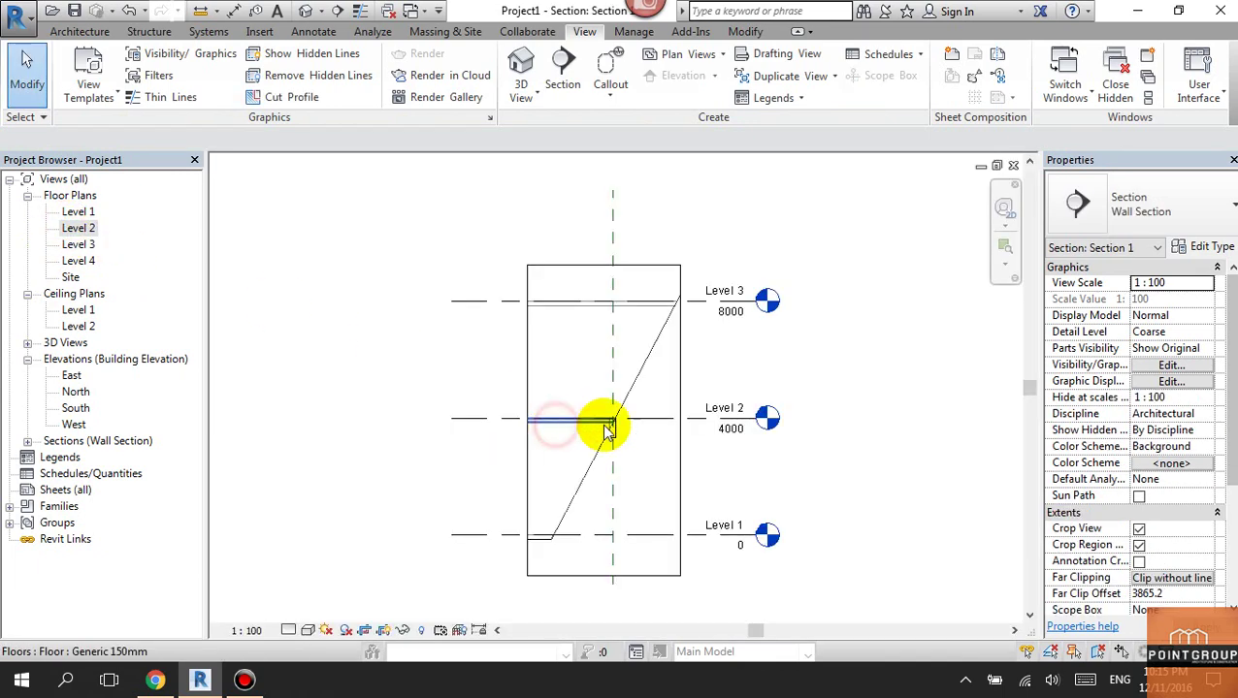
scroll(596, 423, "up", 2)
scroll(635, 428, "up", 2)
left_click(28, 441)
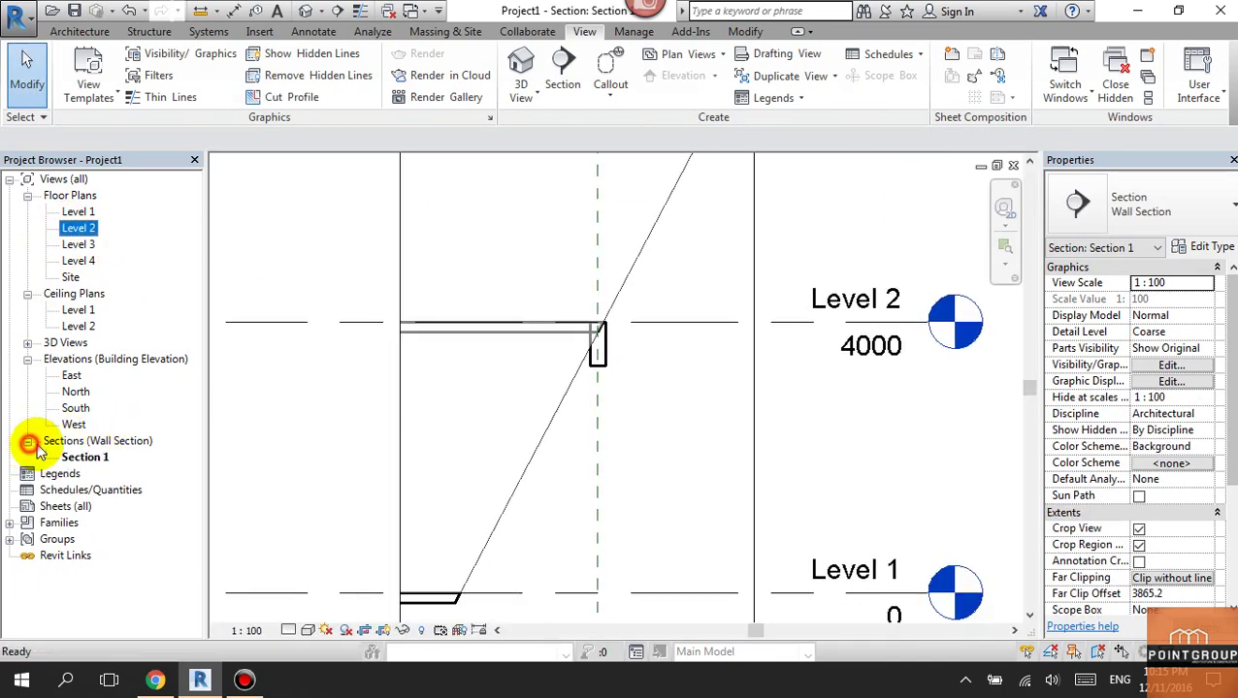
scroll(621, 364, "up", 2)
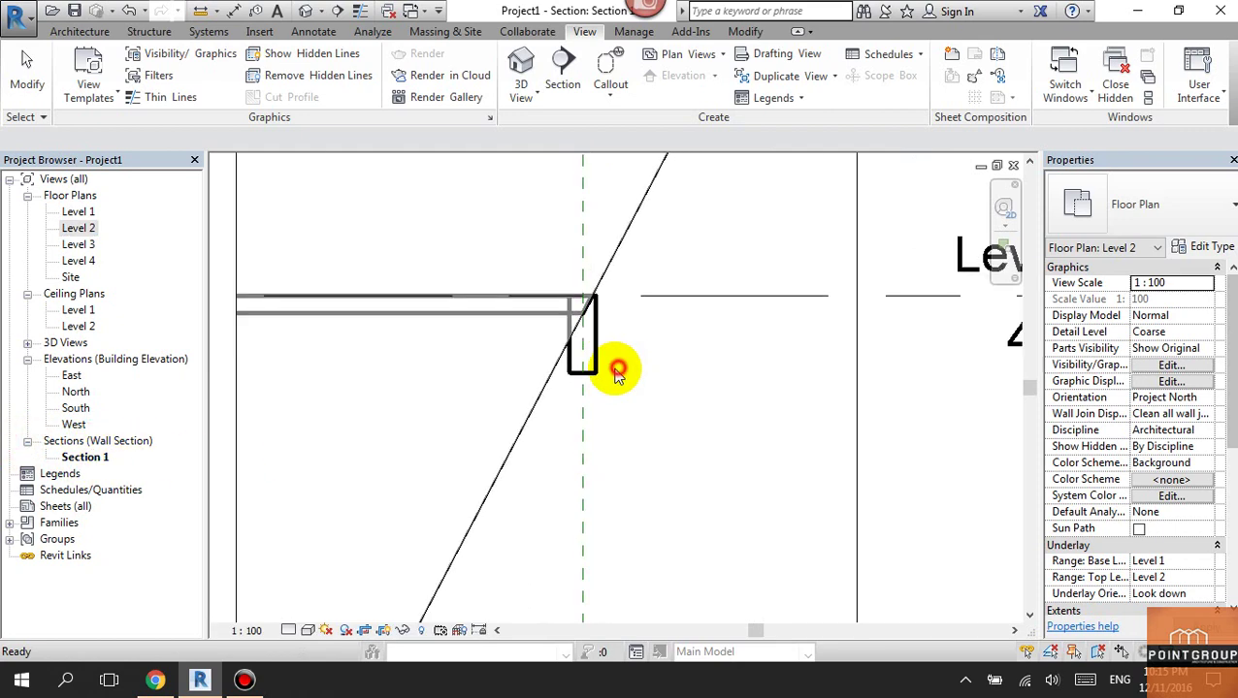
left_click(622, 365)
scroll(624, 351, "up", 2)
scroll(589, 263, "up", 2)
scroll(588, 263, "up", 2)
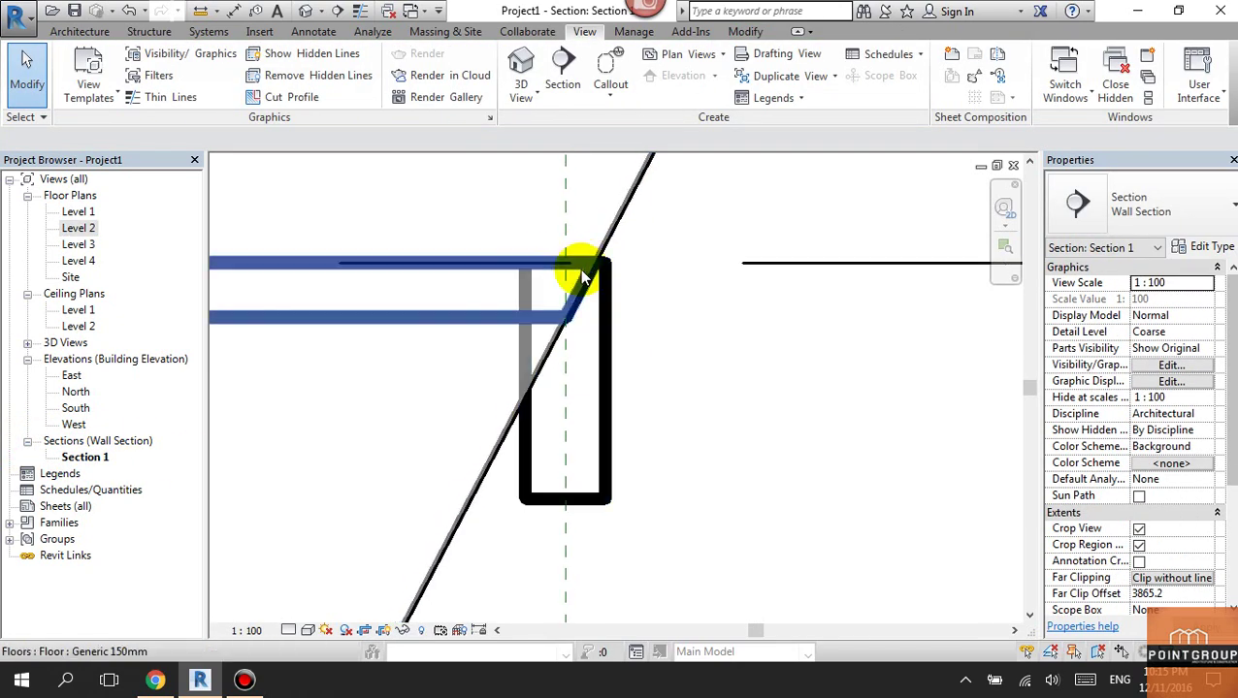
scroll(620, 296, "down", 2)
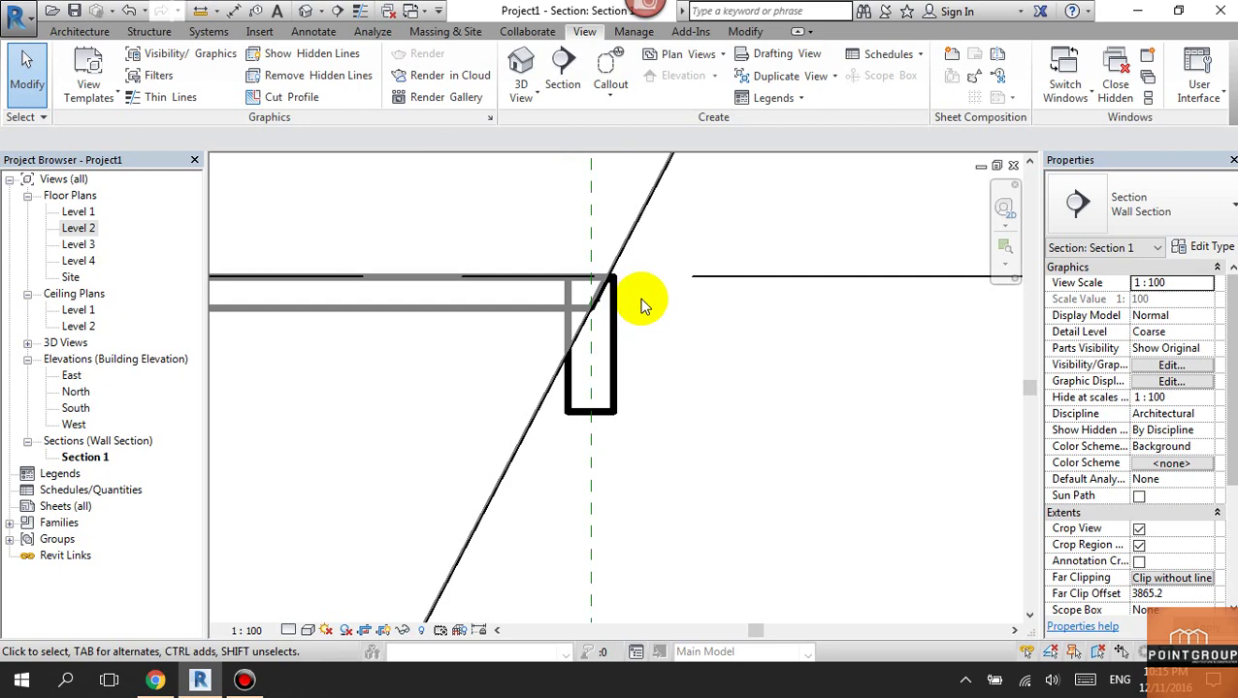
Step: Change the Level 2 floor type to Generic 300mm
left_click(531, 302)
left_click(1135, 206)
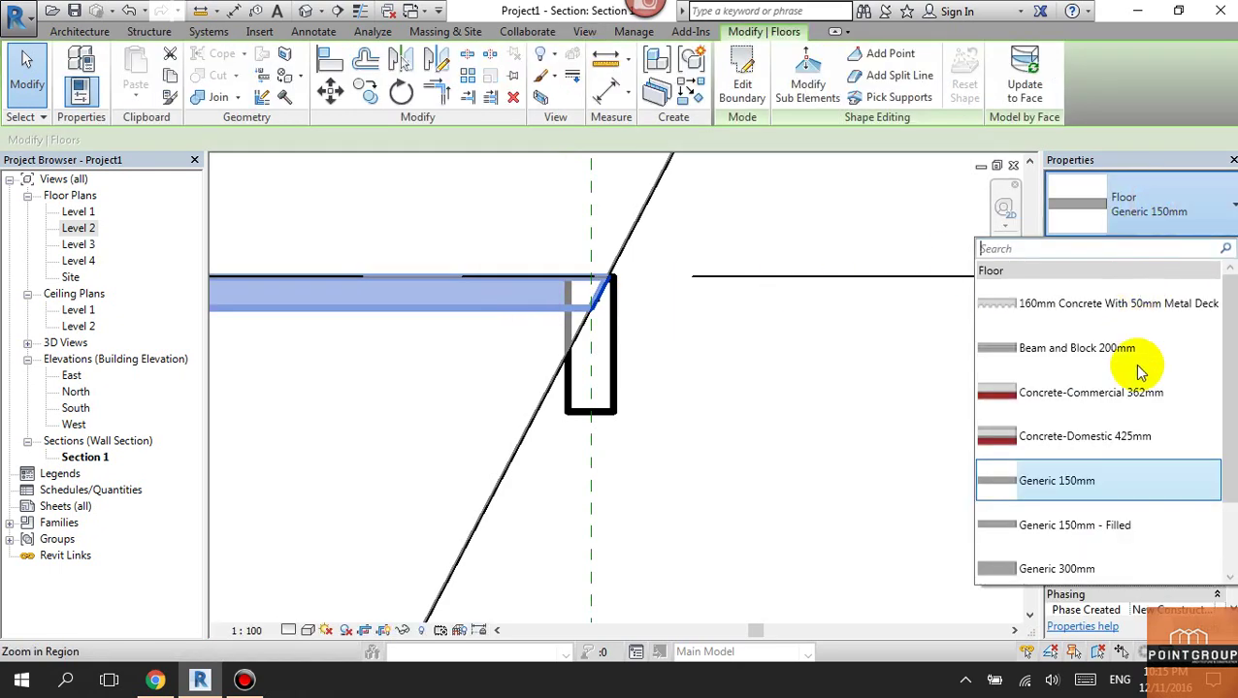
scroll(1140, 388, "down", 2)
left_click(1041, 470)
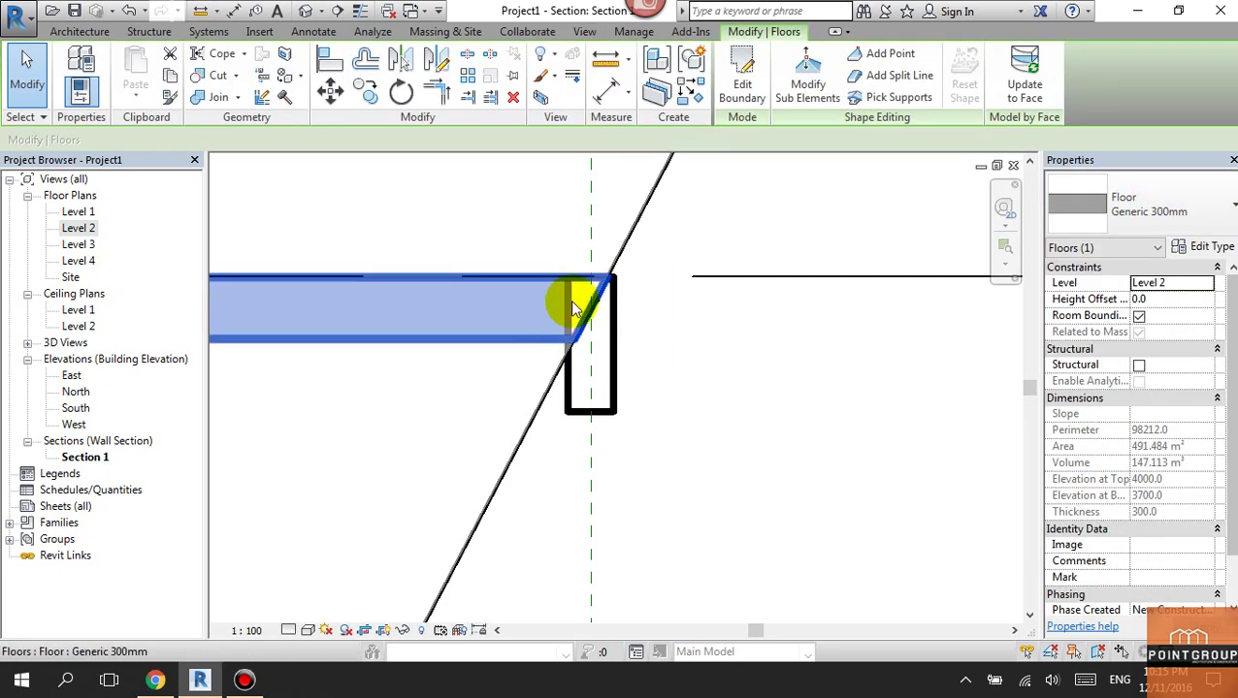
left_click(655, 339)
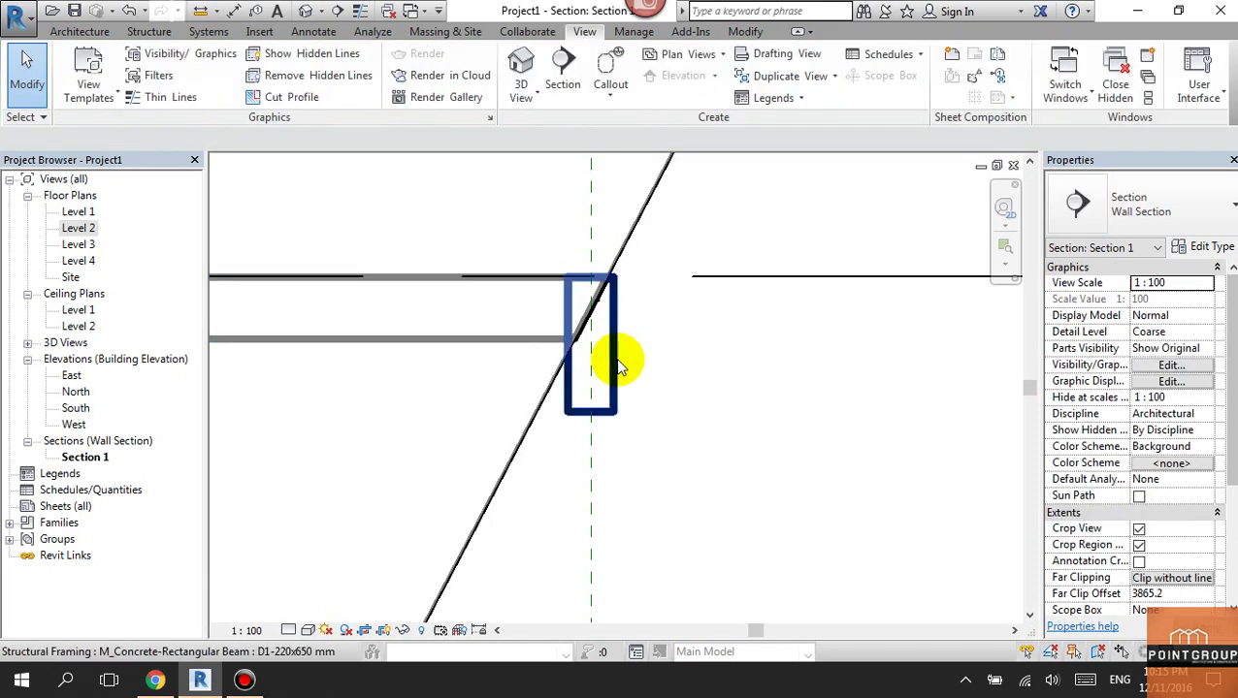
left_click(611, 354)
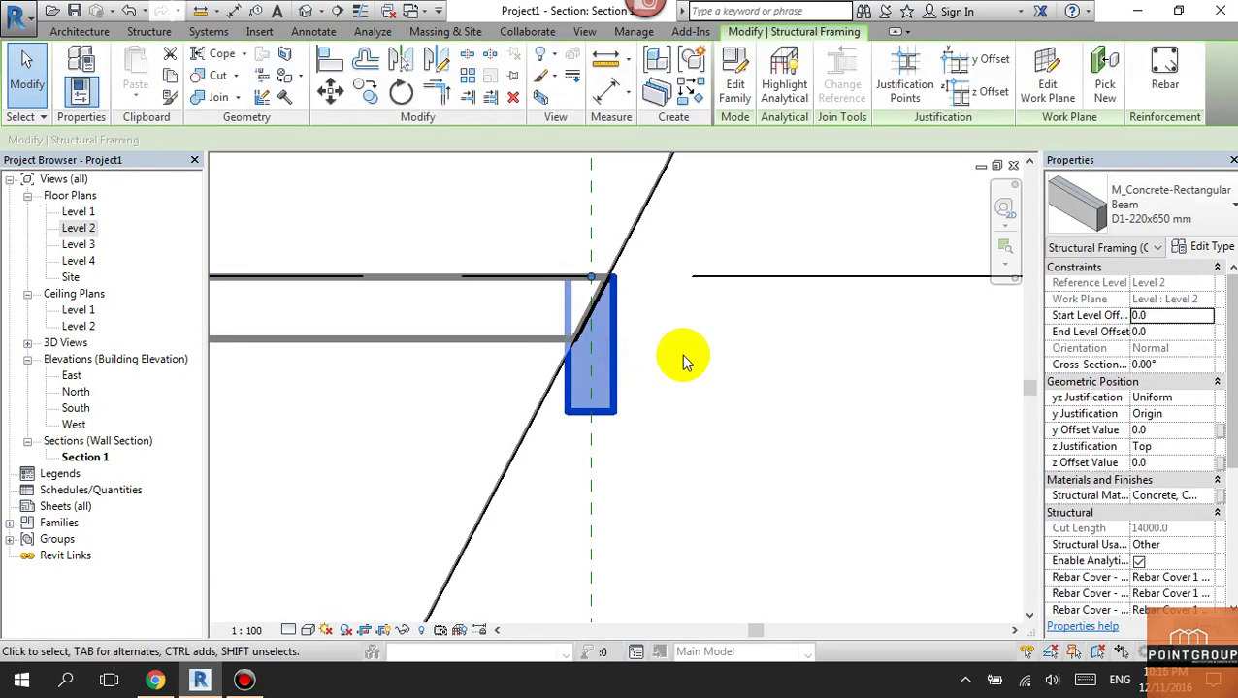
Step: Place an angular dimension of 27.77° between the sloped slab edge and the vertical reference
left_click(681, 354)
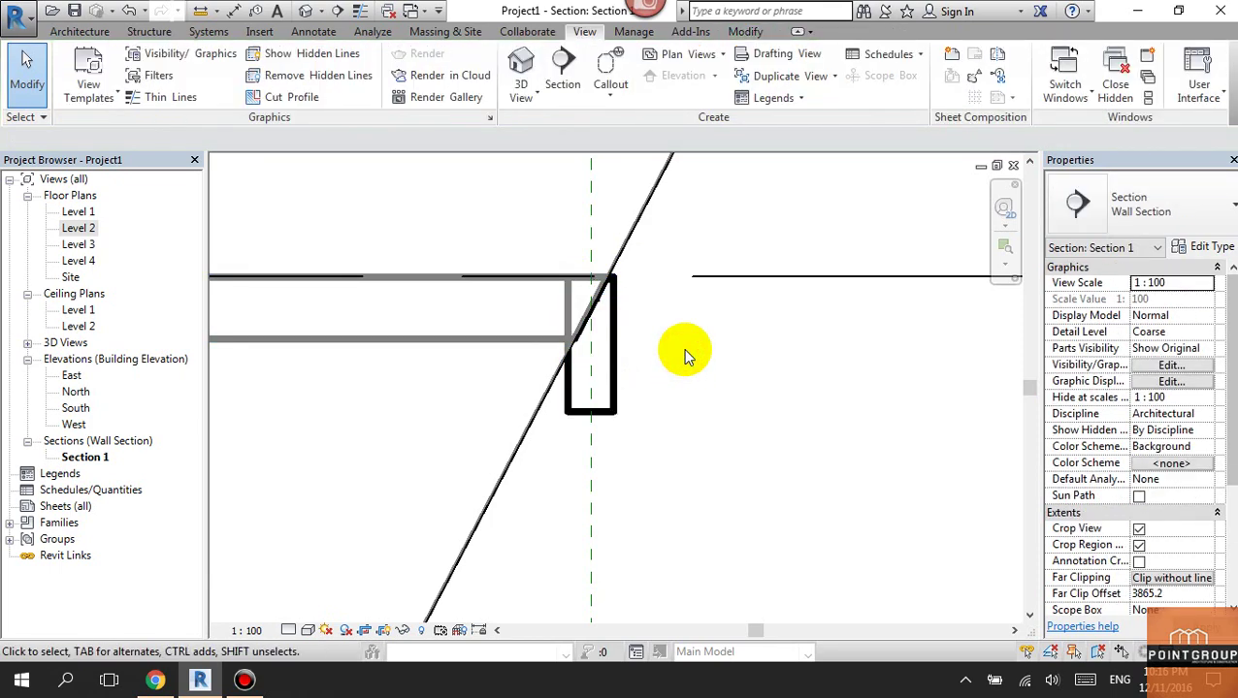
left_click(314, 31)
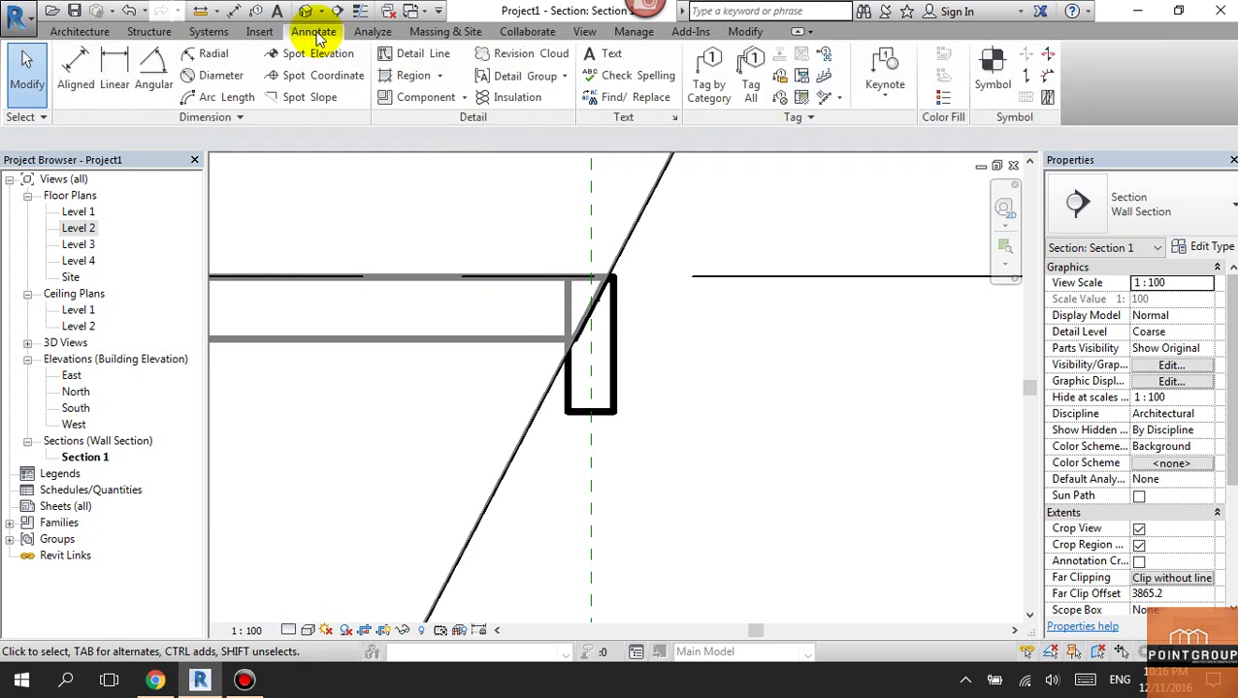
left_click(155, 72)
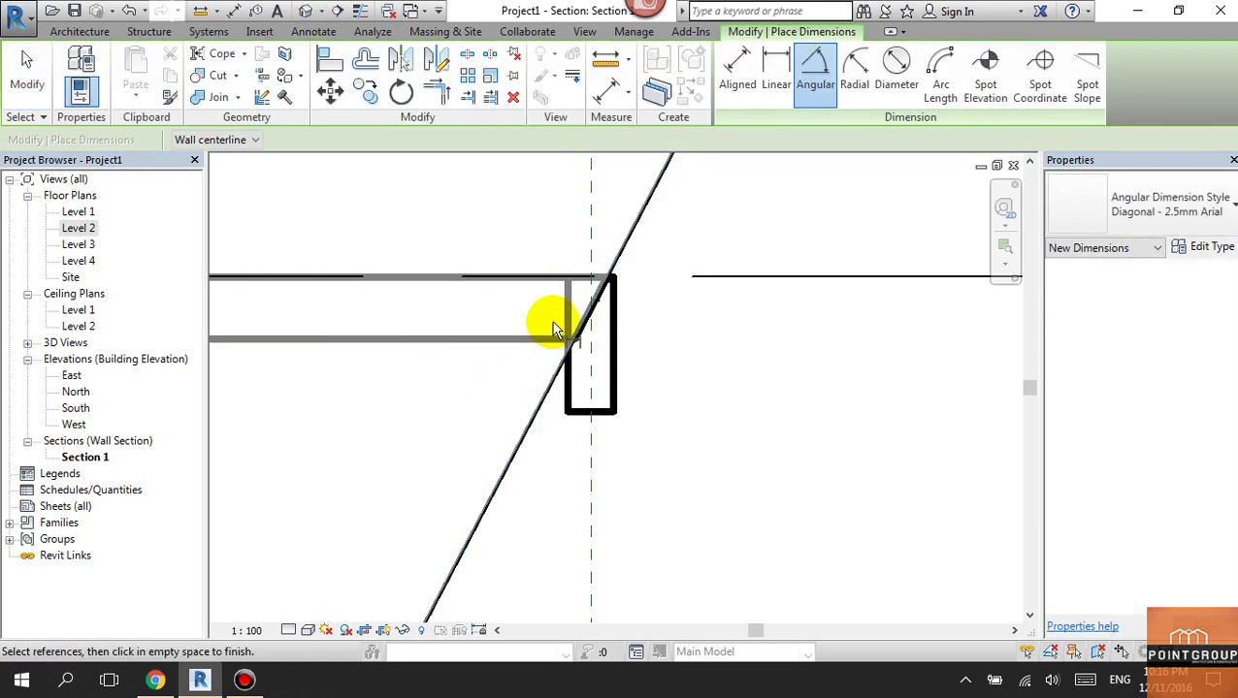
left_click(570, 378)
left_click(587, 364)
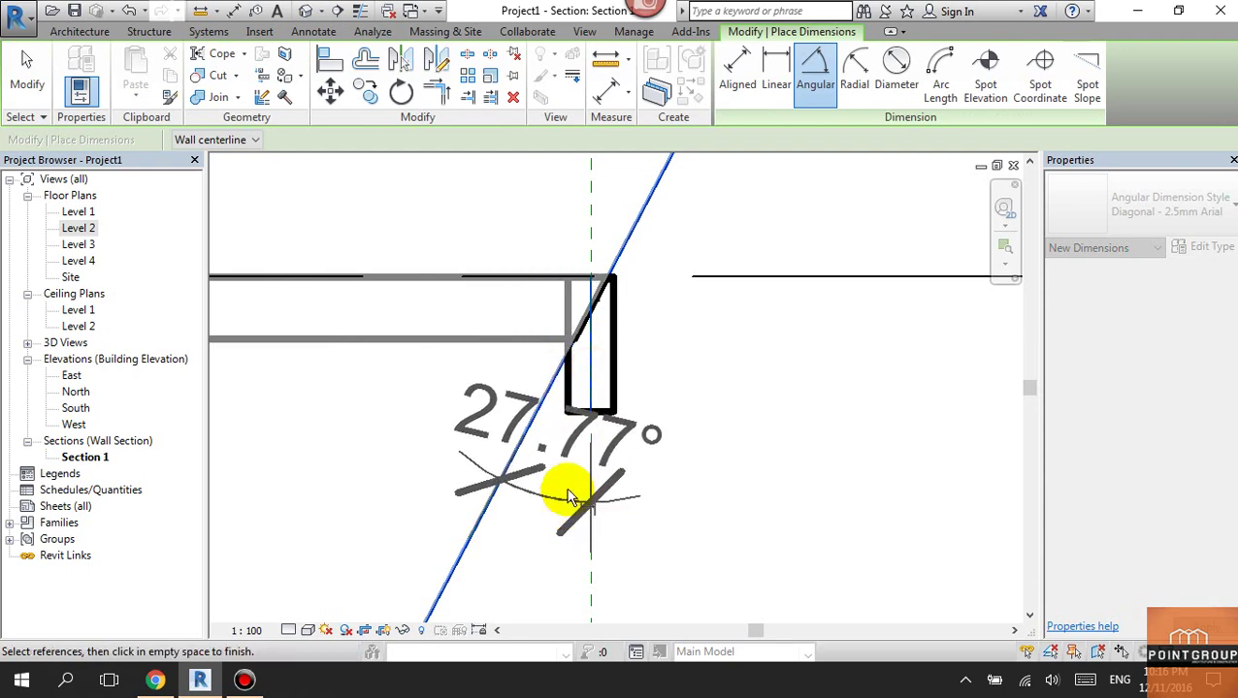
scroll(567, 496, "down", 3)
middle_click_drag(644, 303, 601, 432)
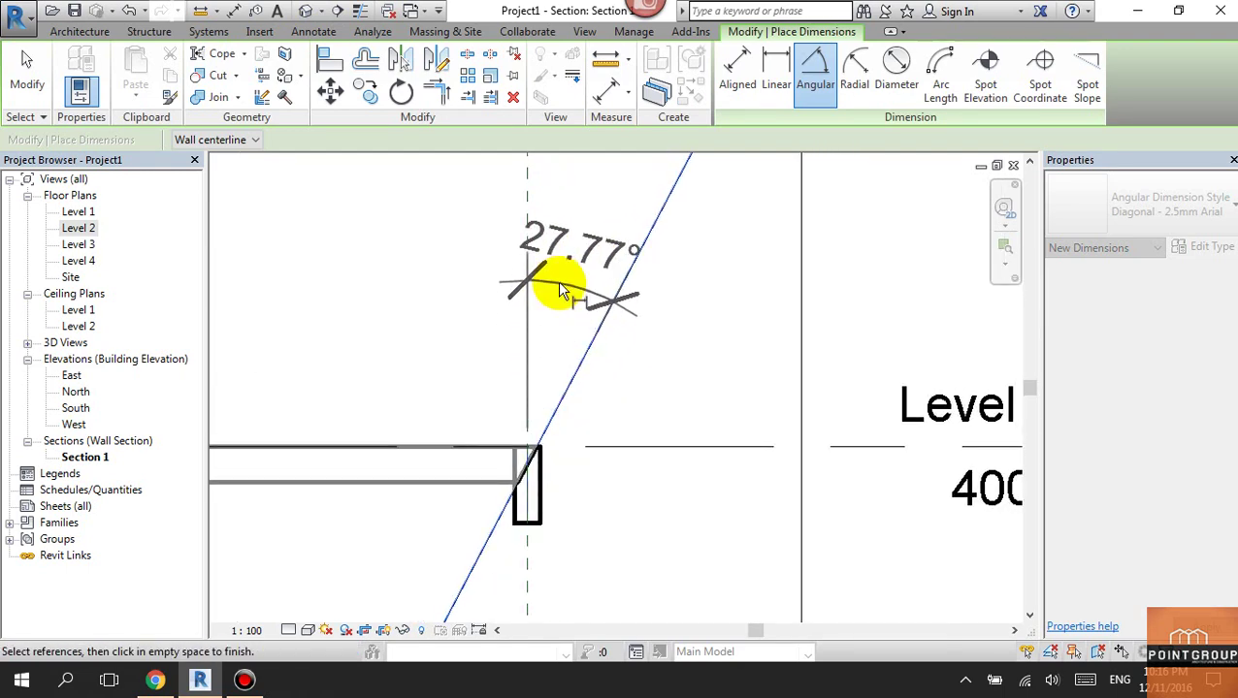
left_click(570, 294)
key("Escape")
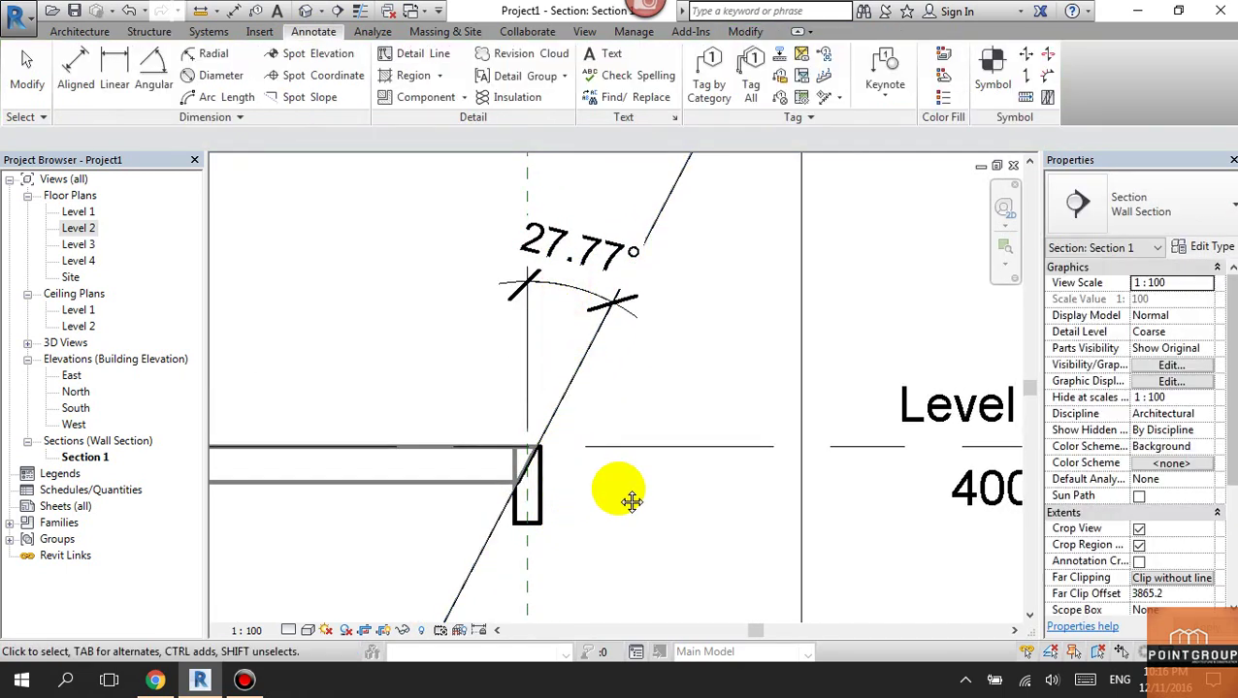
scroll(601, 495, "up", 1)
Step: Set the beam's Cross-Section Rotation to 27.77°, deleting the conflicting dimension
left_click(581, 488)
middle_click_drag(672, 489, 755, 400)
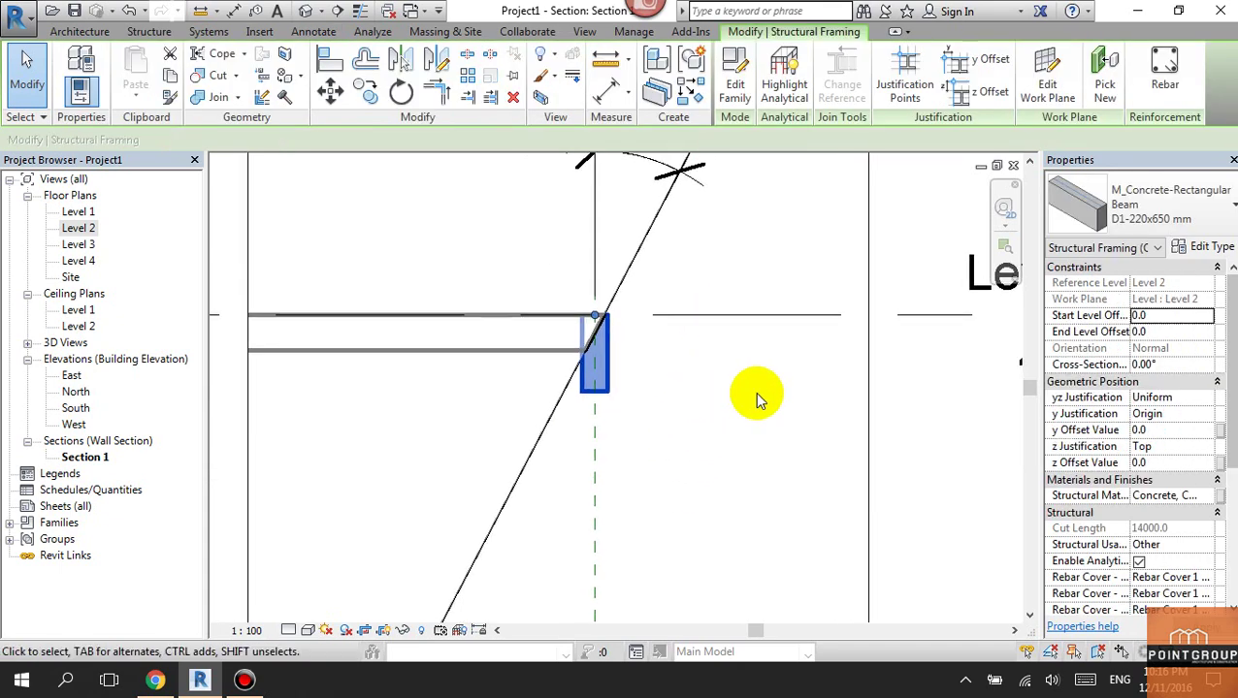
left_click(1168, 366)
type("27.77")
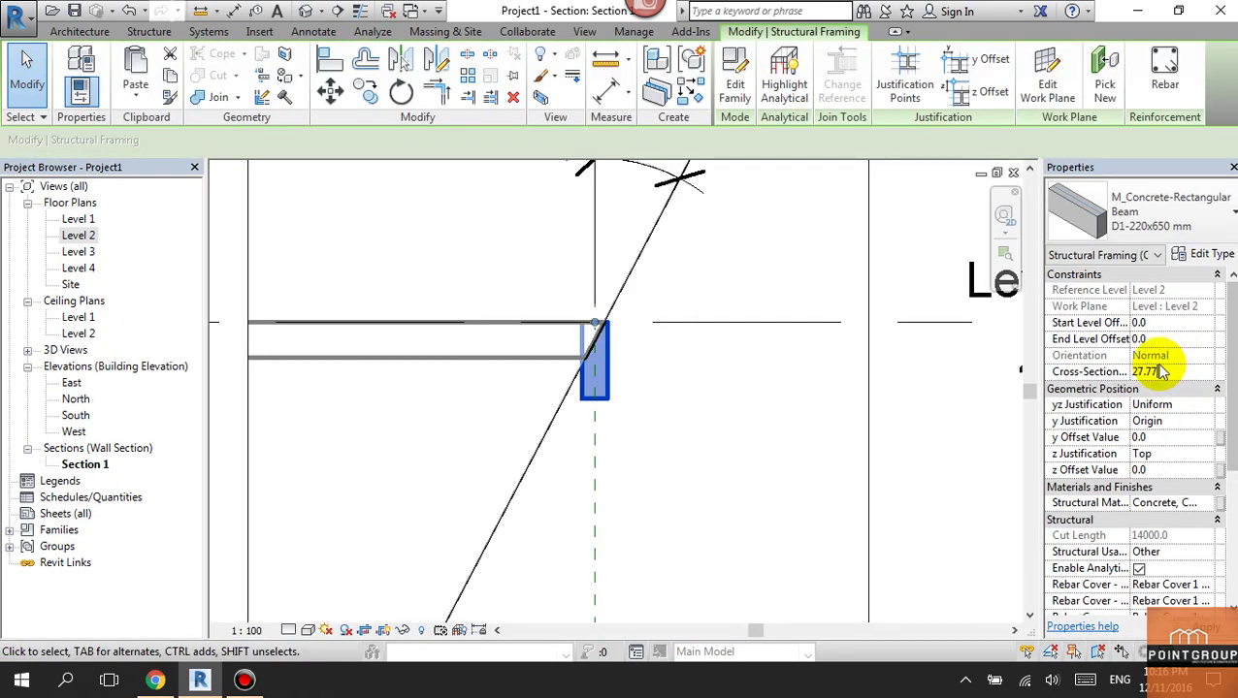
key("Return")
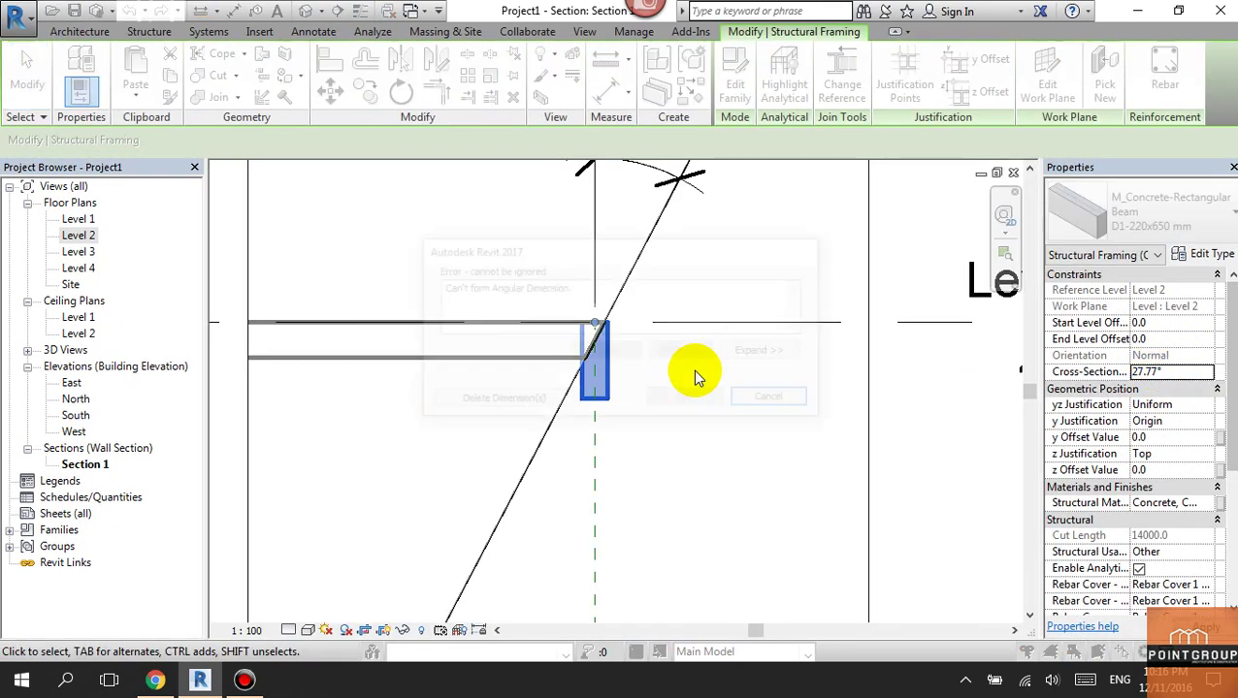
left_click(524, 405)
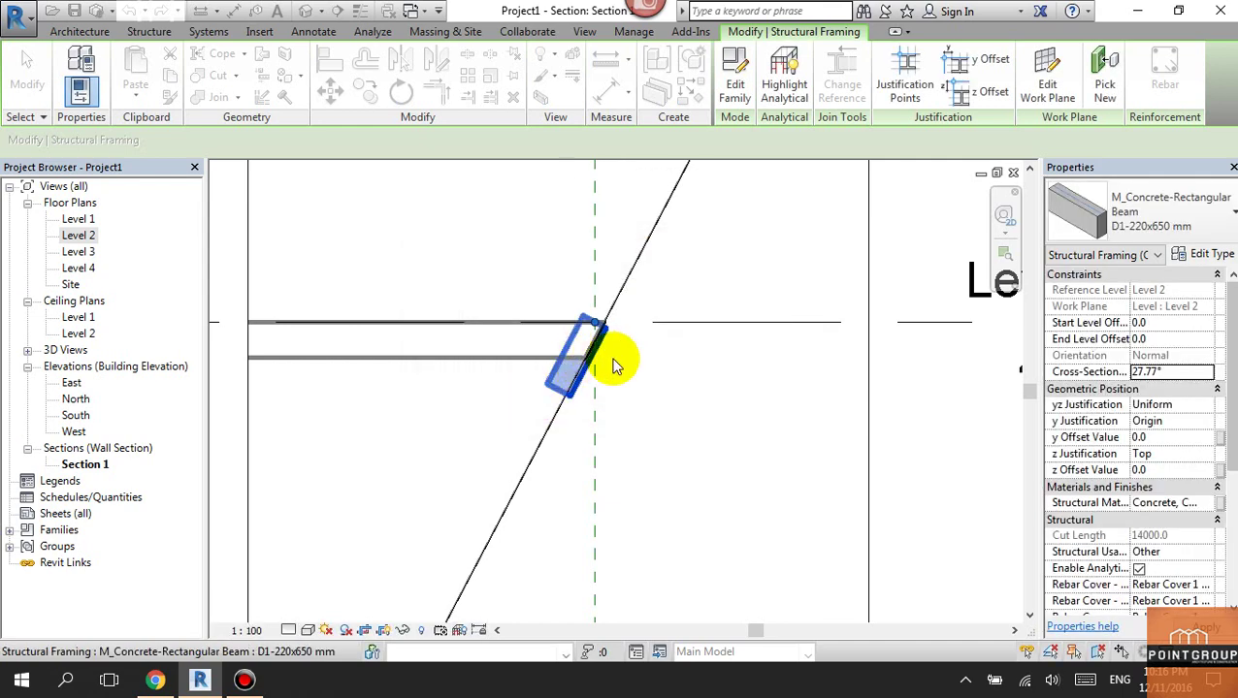
scroll(650, 349, "up", 1)
scroll(633, 338, "up", 2)
scroll(626, 354, "up", 1)
left_click(630, 394)
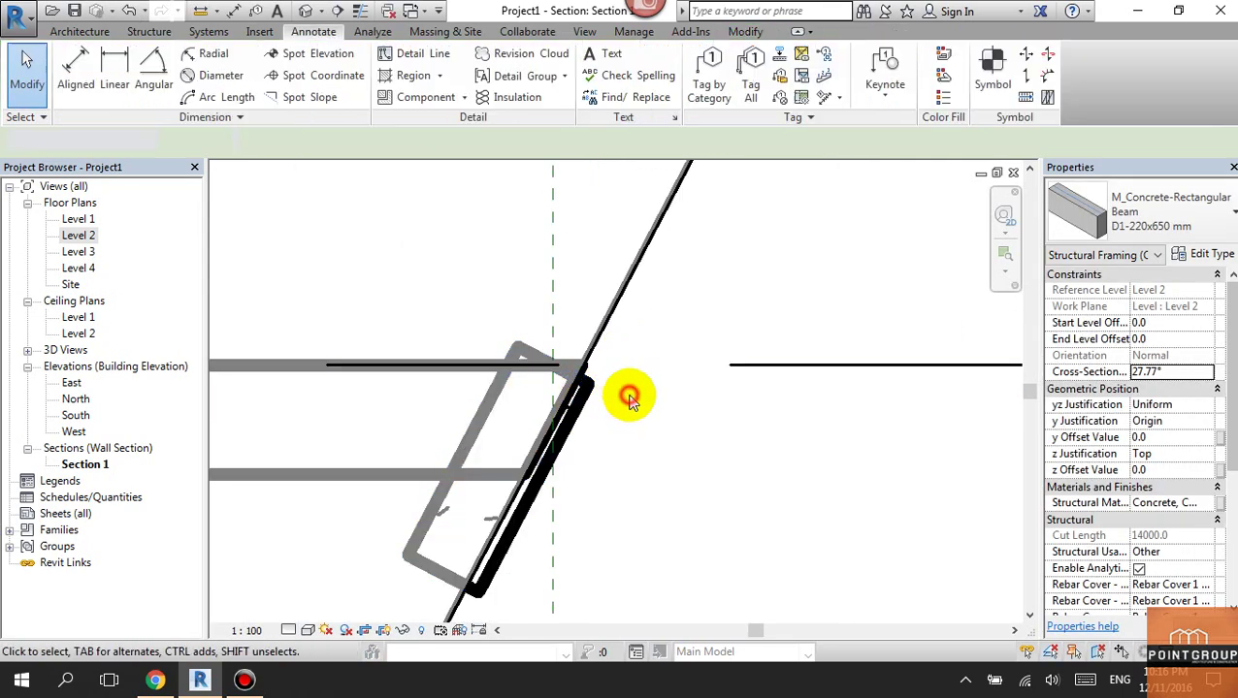
left_click(588, 407)
middle_click_drag(588, 411, 597, 405)
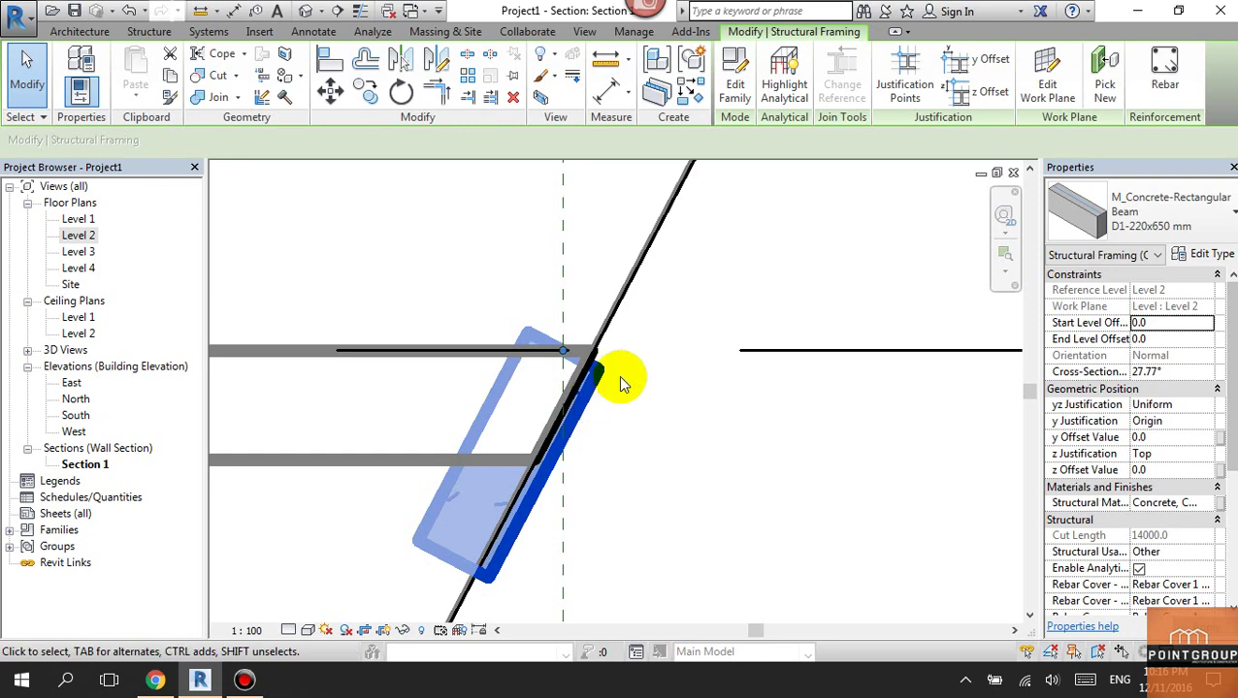
Step: Undo the rotation and briefly try an aligned dimension on the slab line before cancelling
key("ctrl+z")
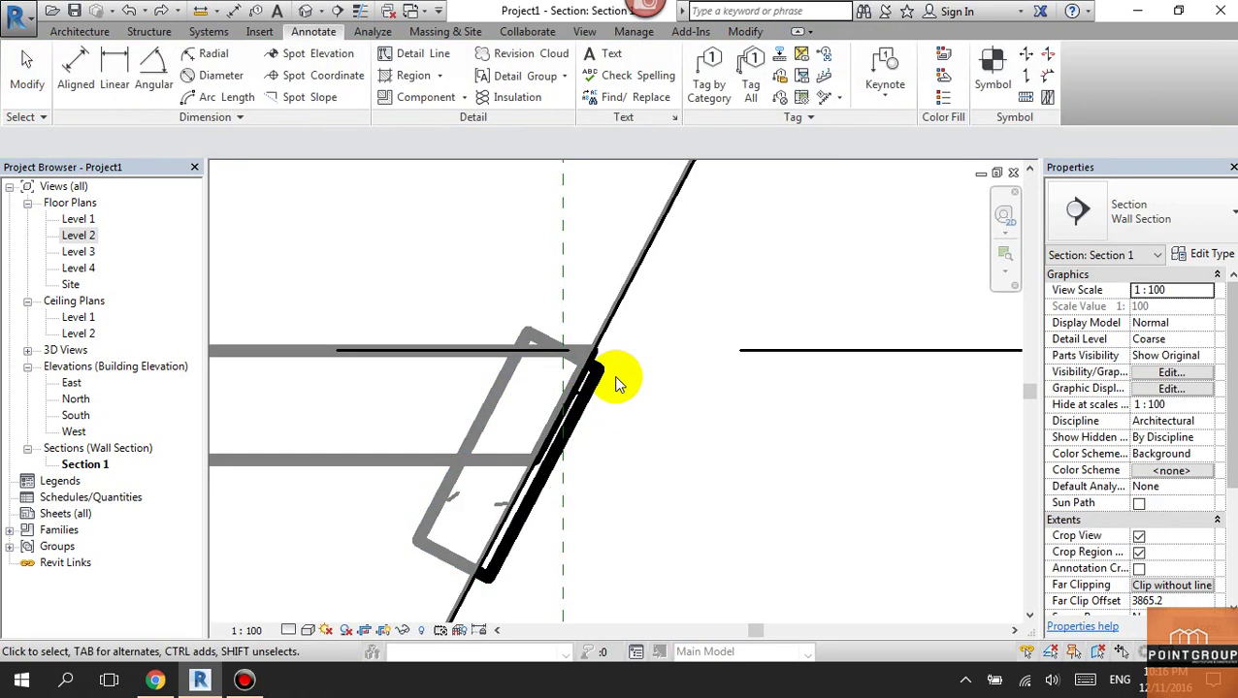
middle_click_drag(588, 451, 601, 431)
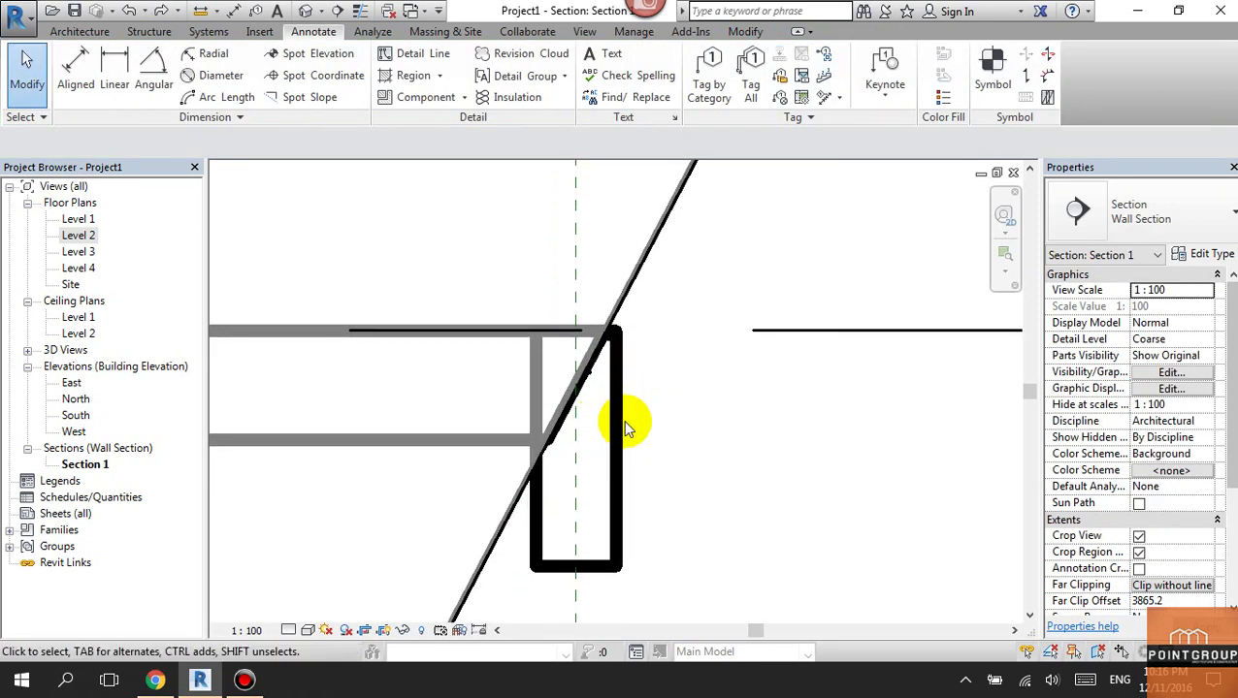
left_click(622, 365)
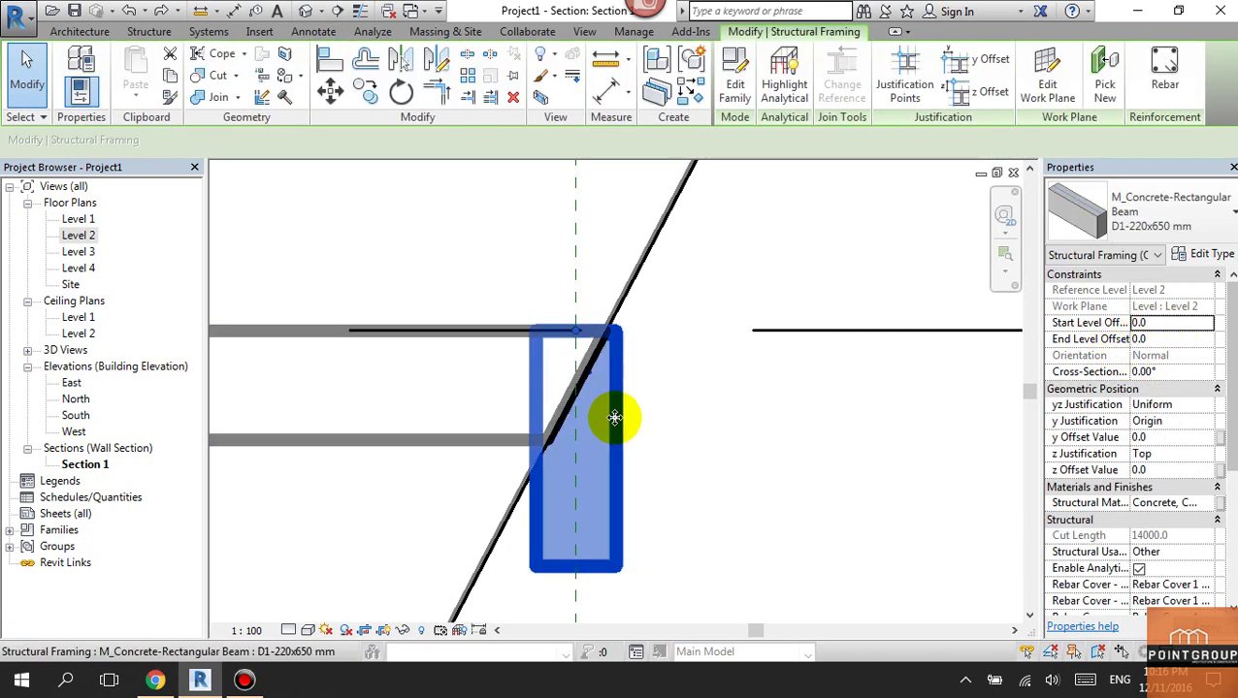
left_click(694, 441)
key("i")
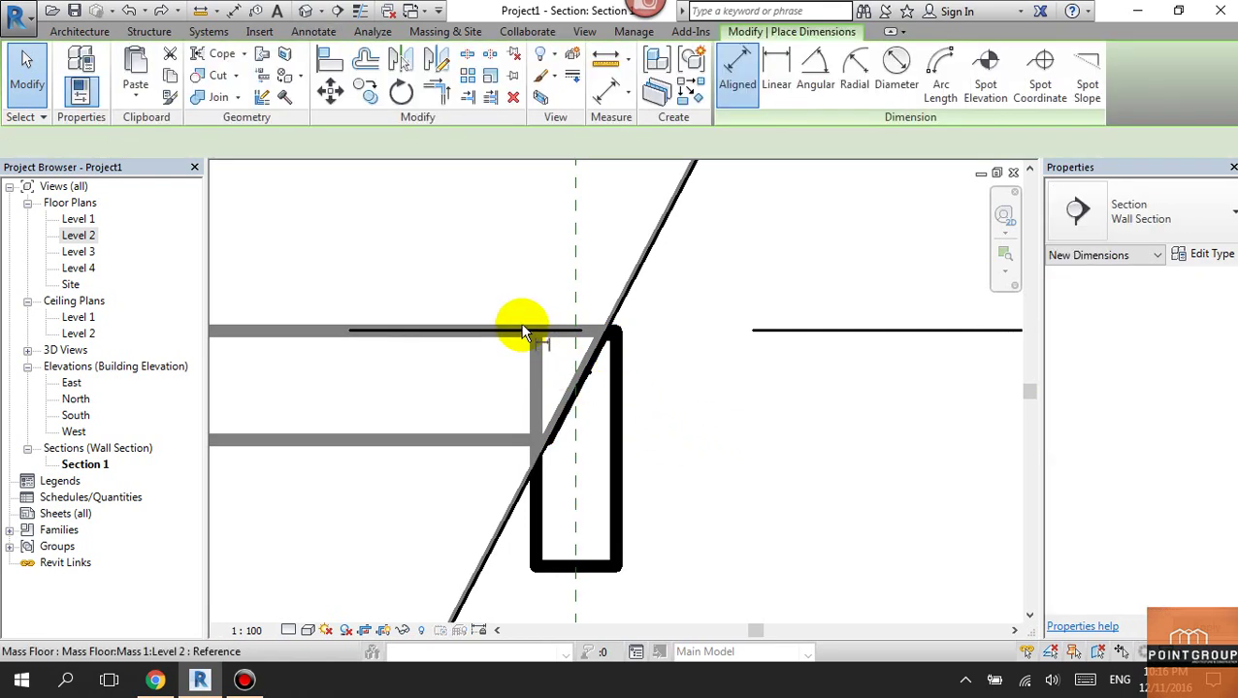
left_click(517, 327)
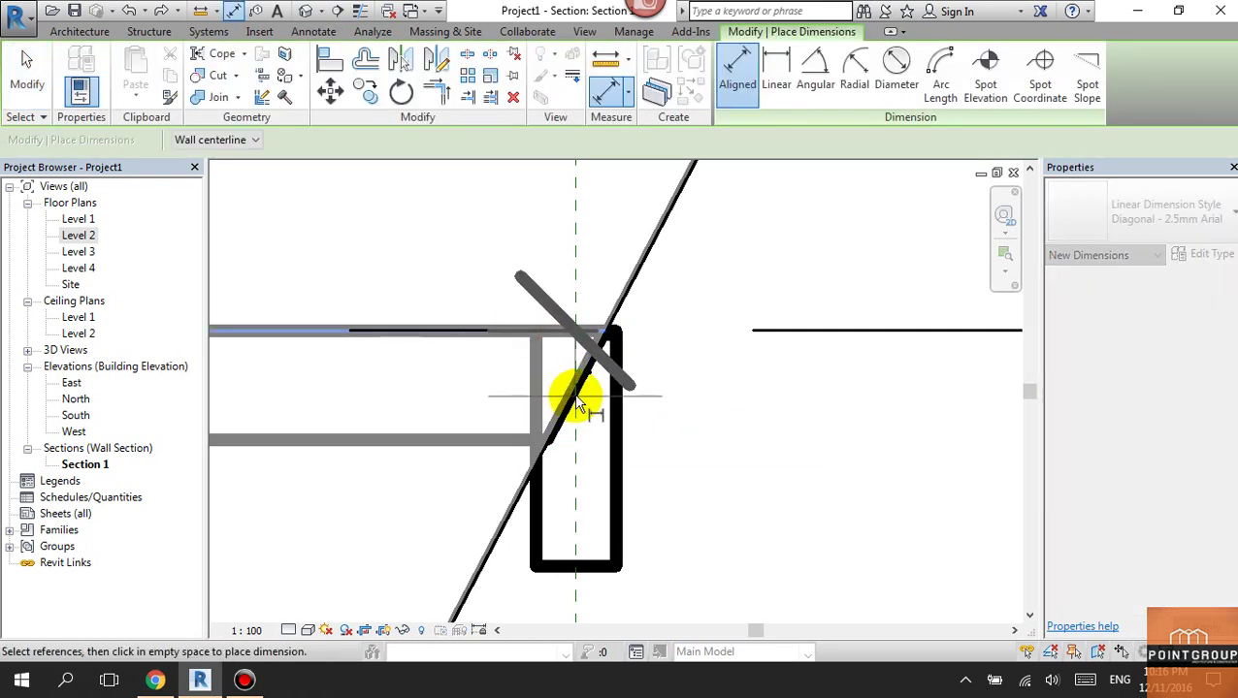
key("Escape")
key("Escape")
Step: Re-enter the beam's 27.77° cross-section rotation and delete the conflicting dimension again
left_click(621, 388)
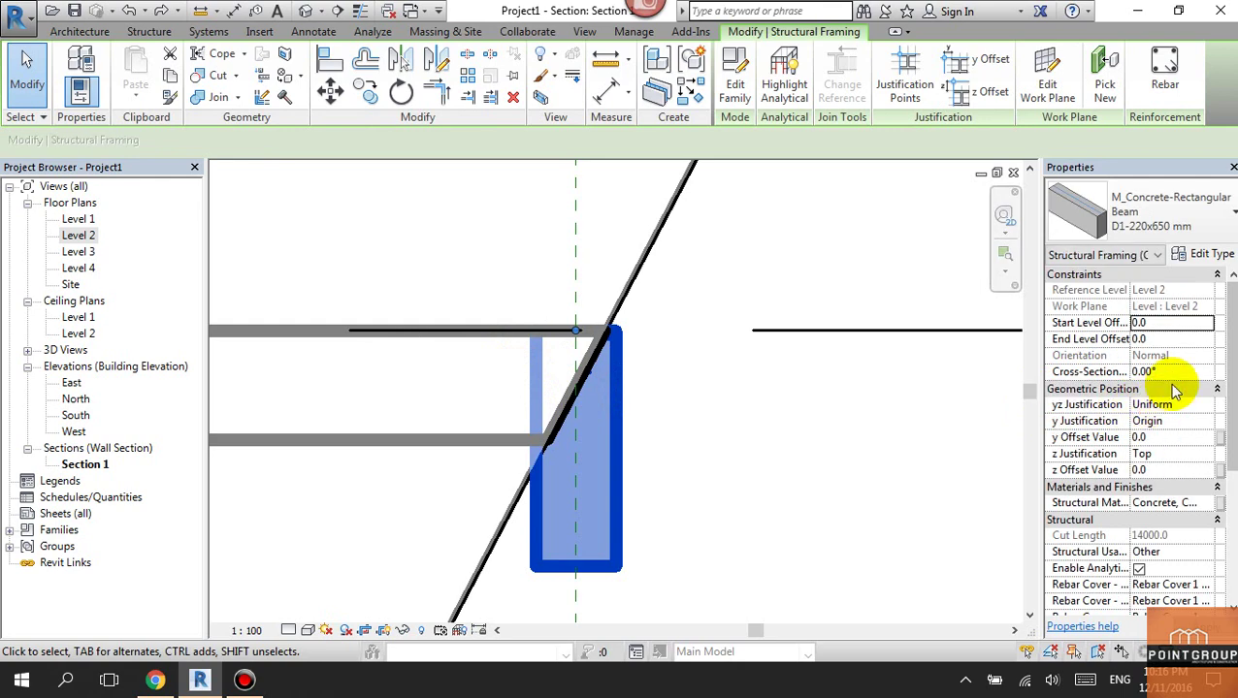
left_click(1145, 372)
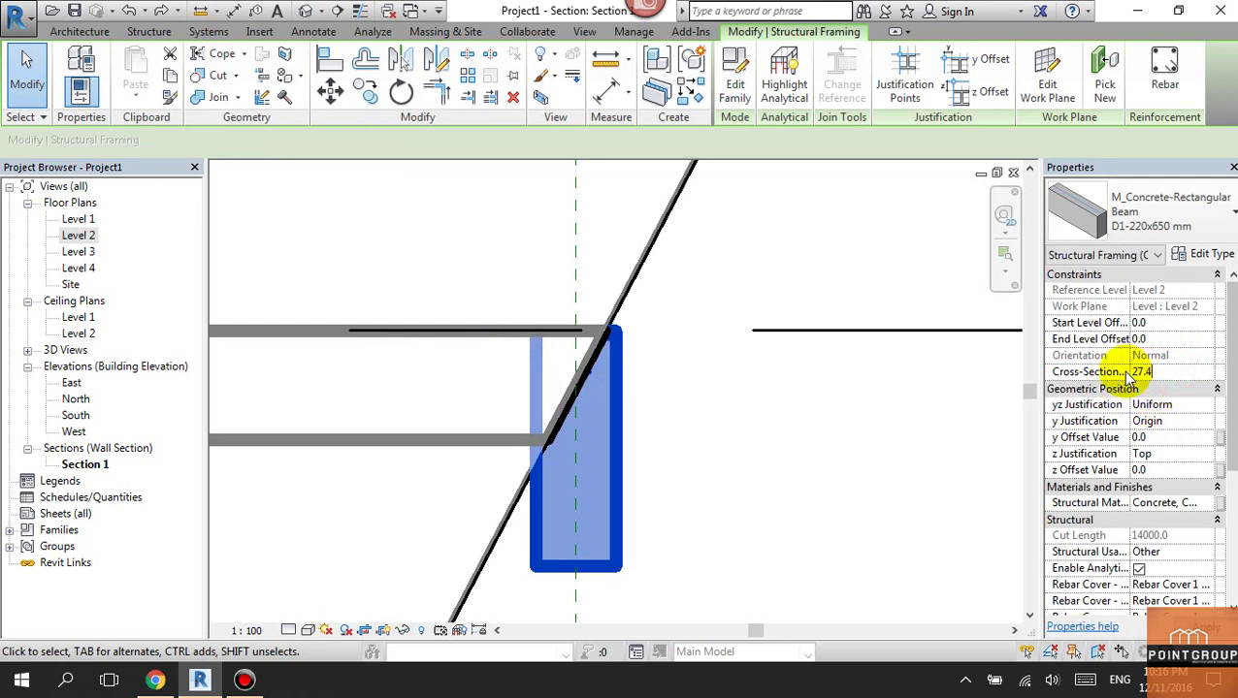
type("77")
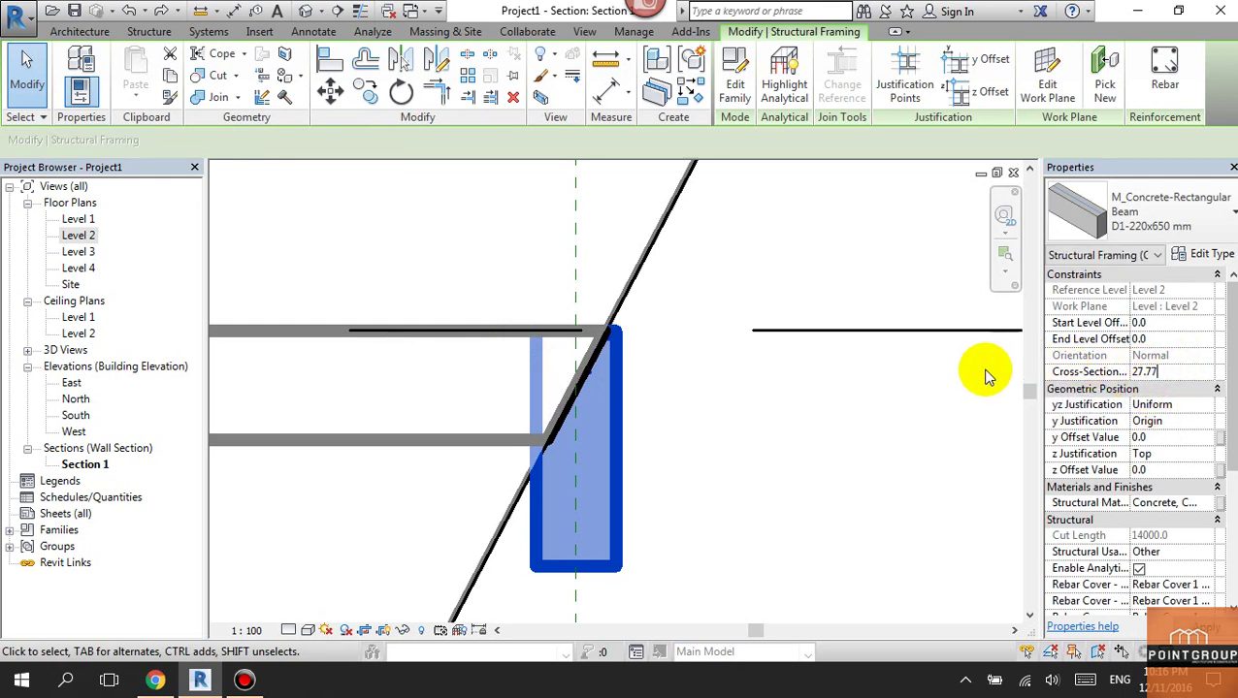
left_click(518, 401)
left_click(663, 427)
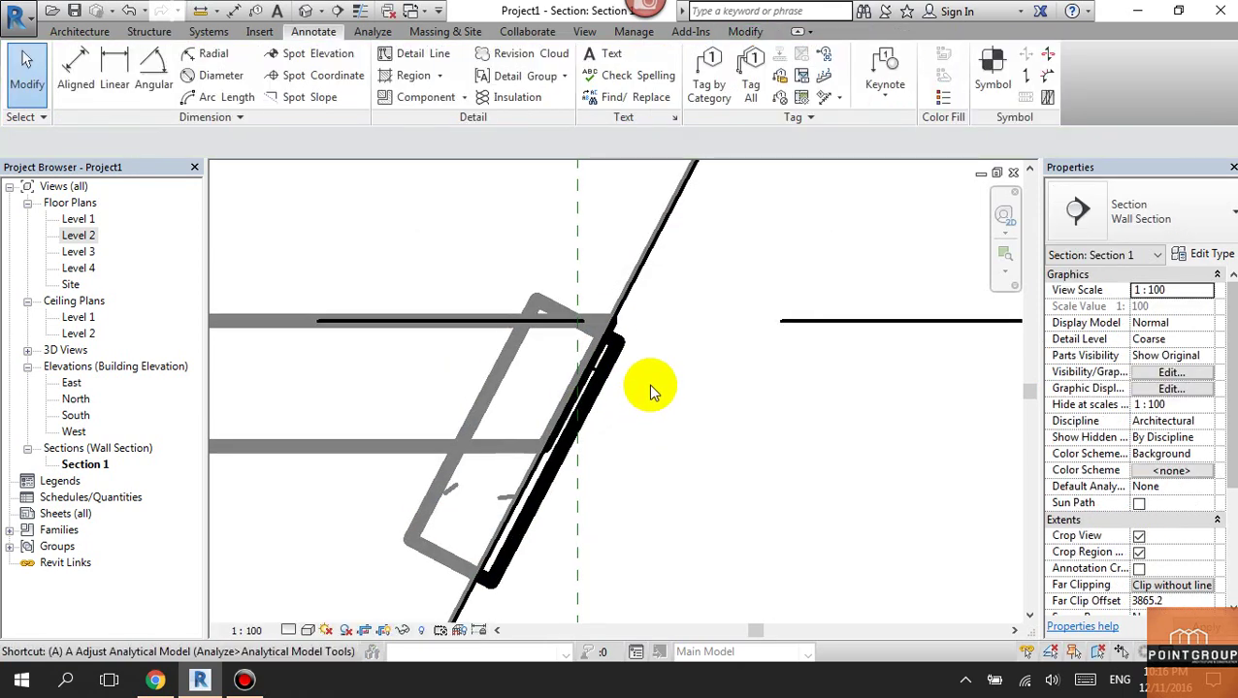
Step: Align the beam's face to the sloped line and set its Start Level Offset to -50
left_click(745, 31)
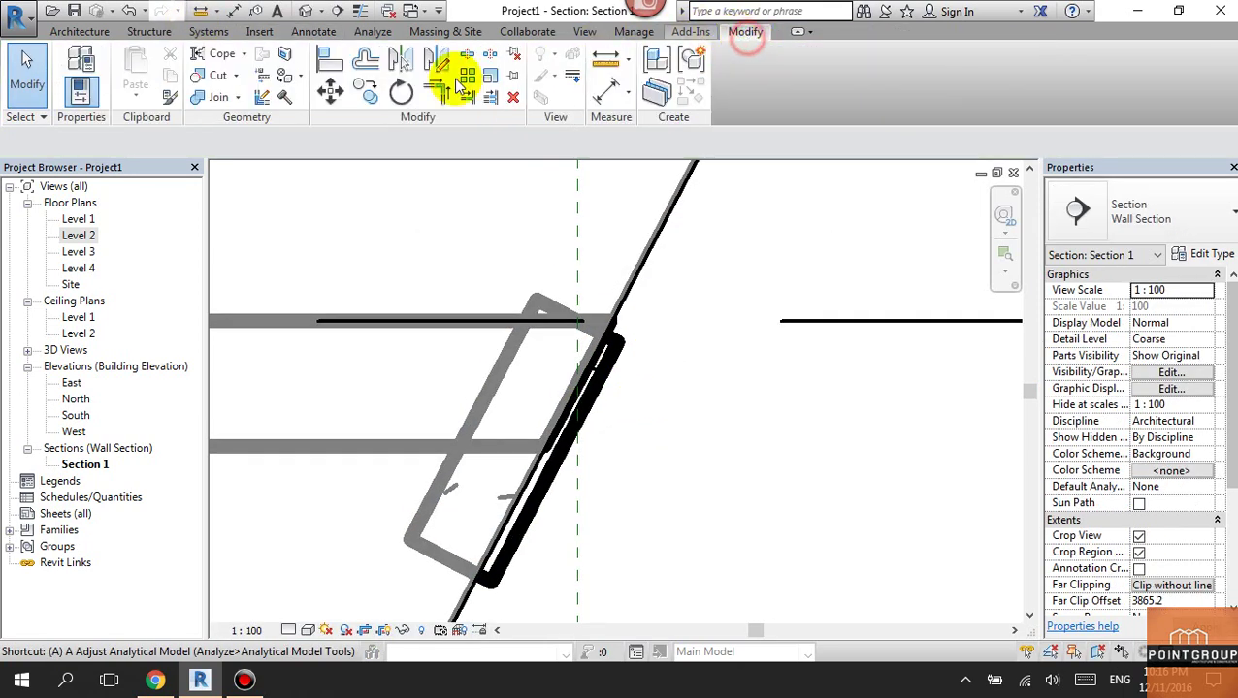
left_click(330, 60)
left_click(643, 276)
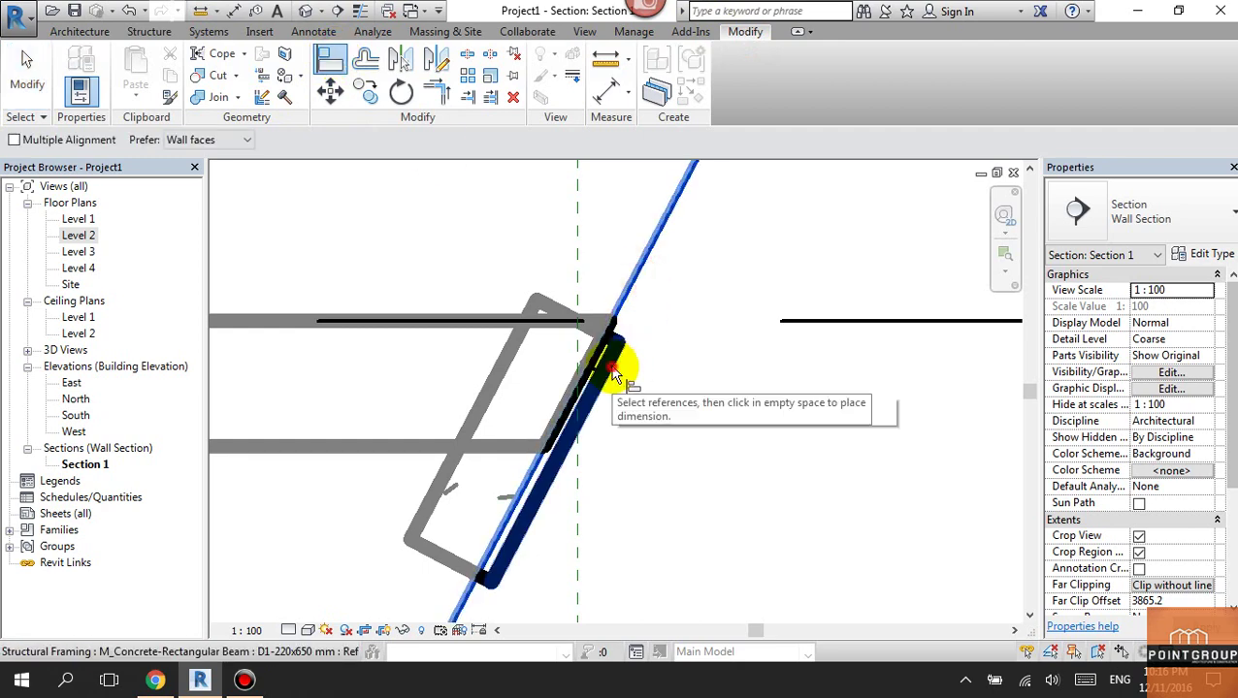
left_click(617, 366)
key("Escape")
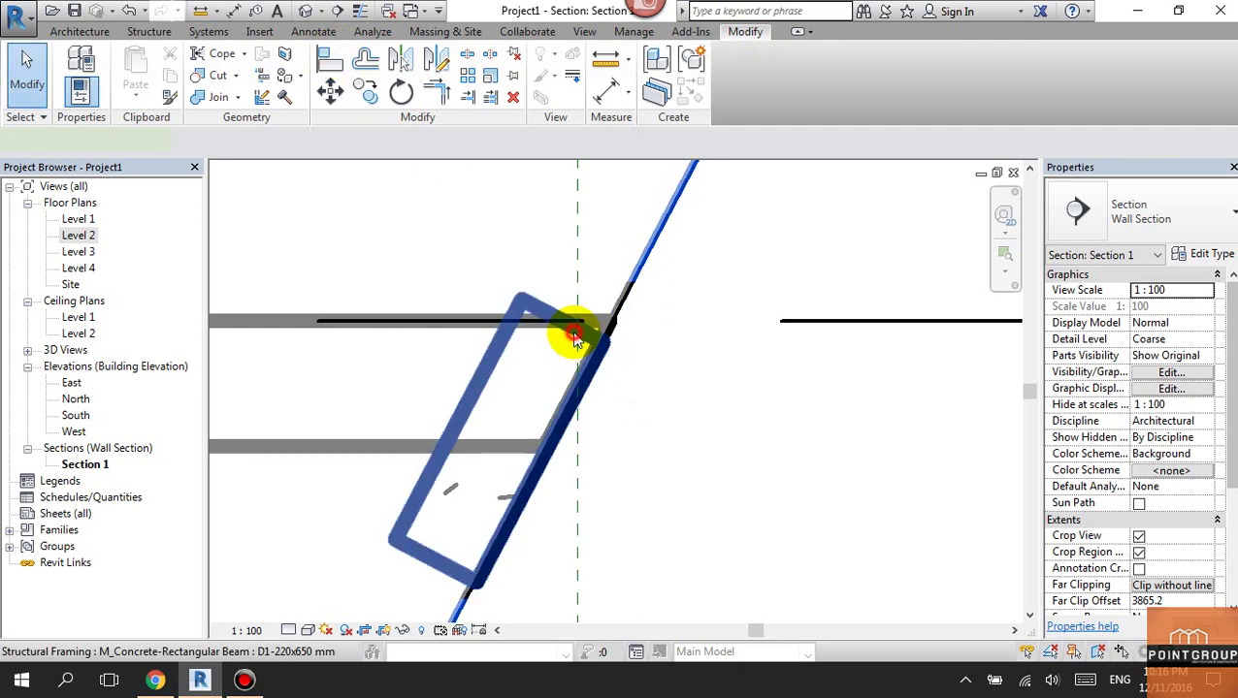
left_click(574, 339)
type("-50")
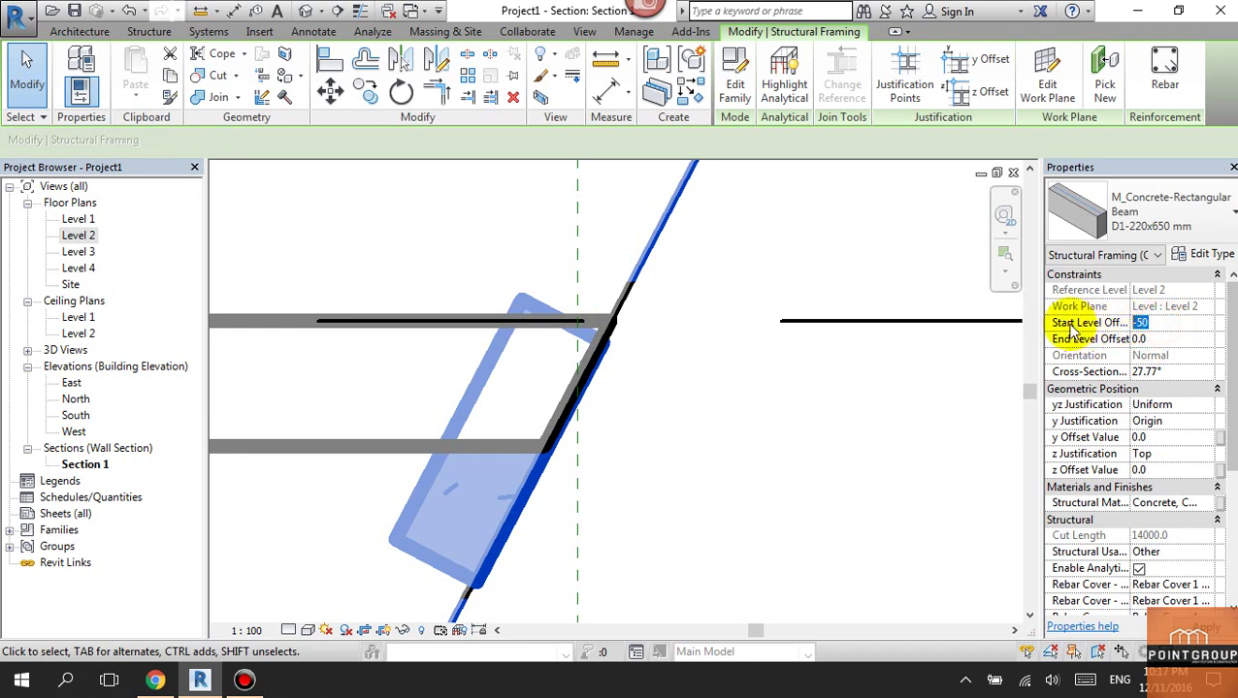
left_click(724, 352)
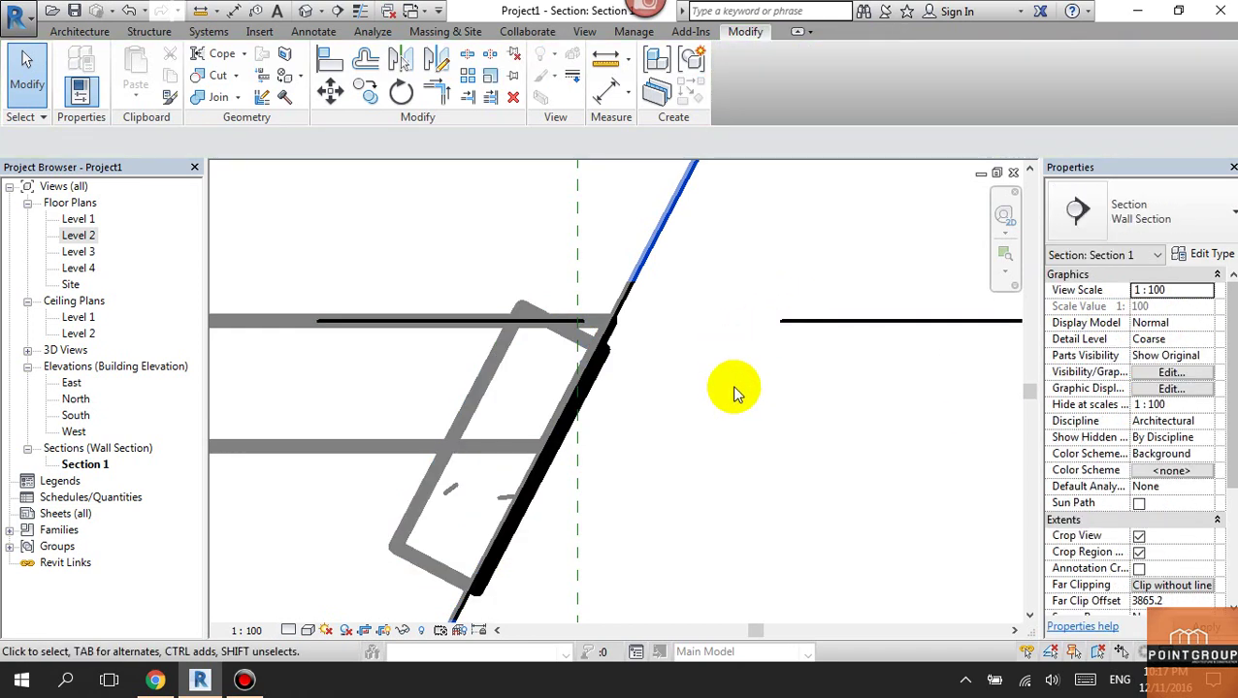
Step: In the 3D view, change the edge beam's start level offset from -50 to -100
left_click(306, 11)
middle_click_drag(609, 350, 490, 426, "shift")
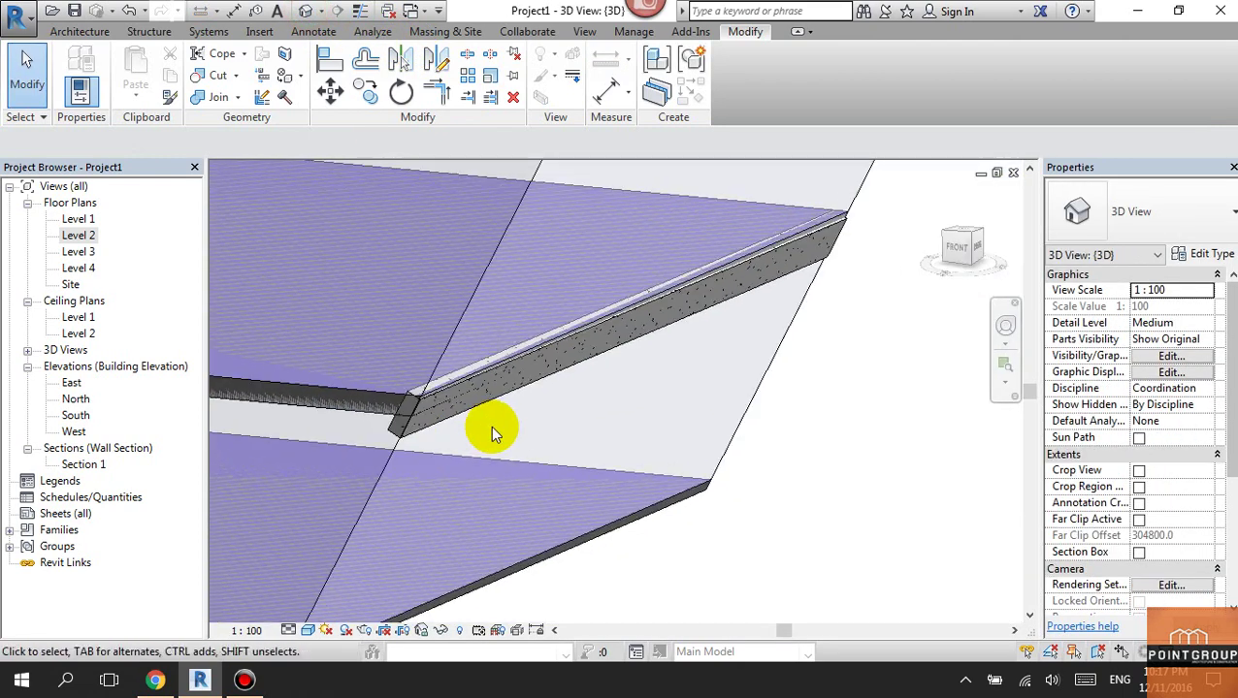
left_click(449, 409)
left_click(408, 378)
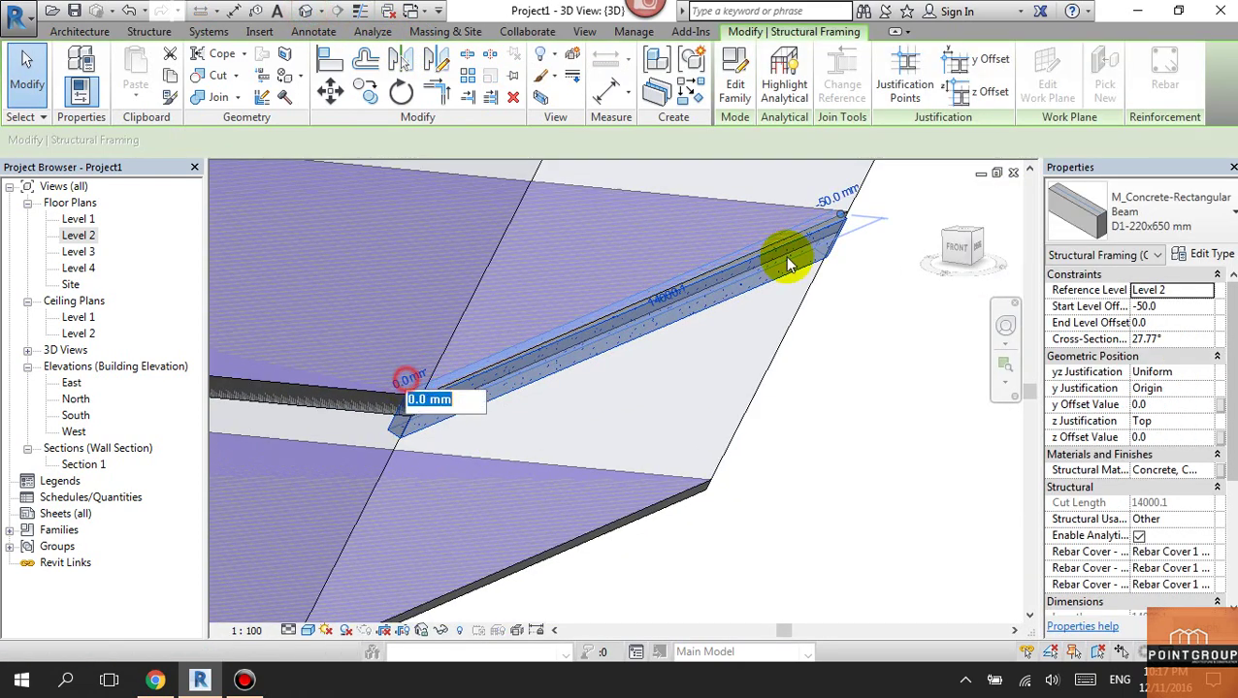
scroll(877, 211, "up", 3)
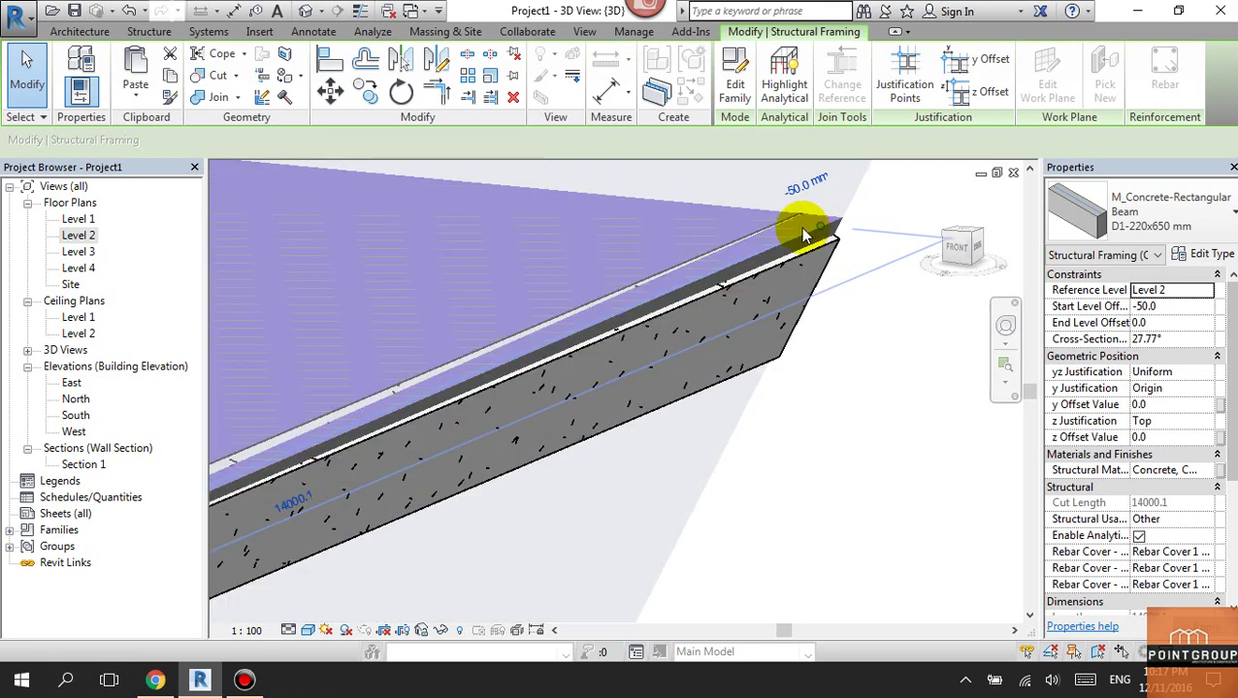
scroll(726, 339, "up", 2)
scroll(765, 262, "down", 1)
left_click(674, 268)
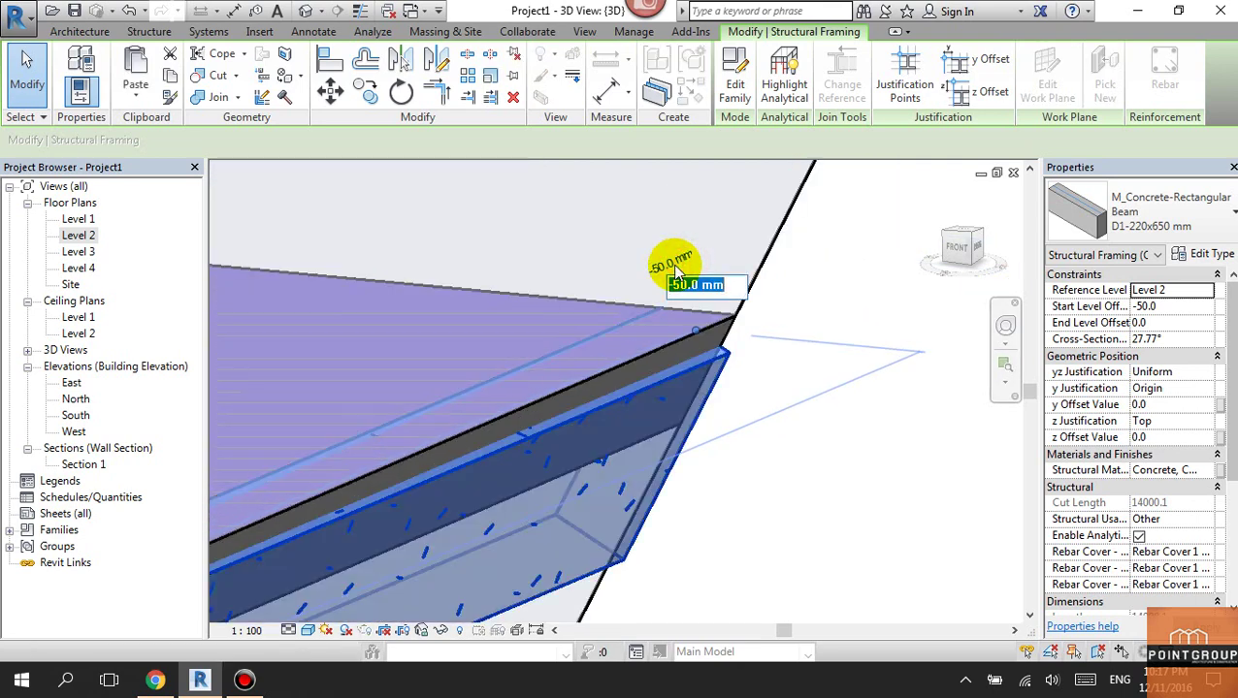
key("Return")
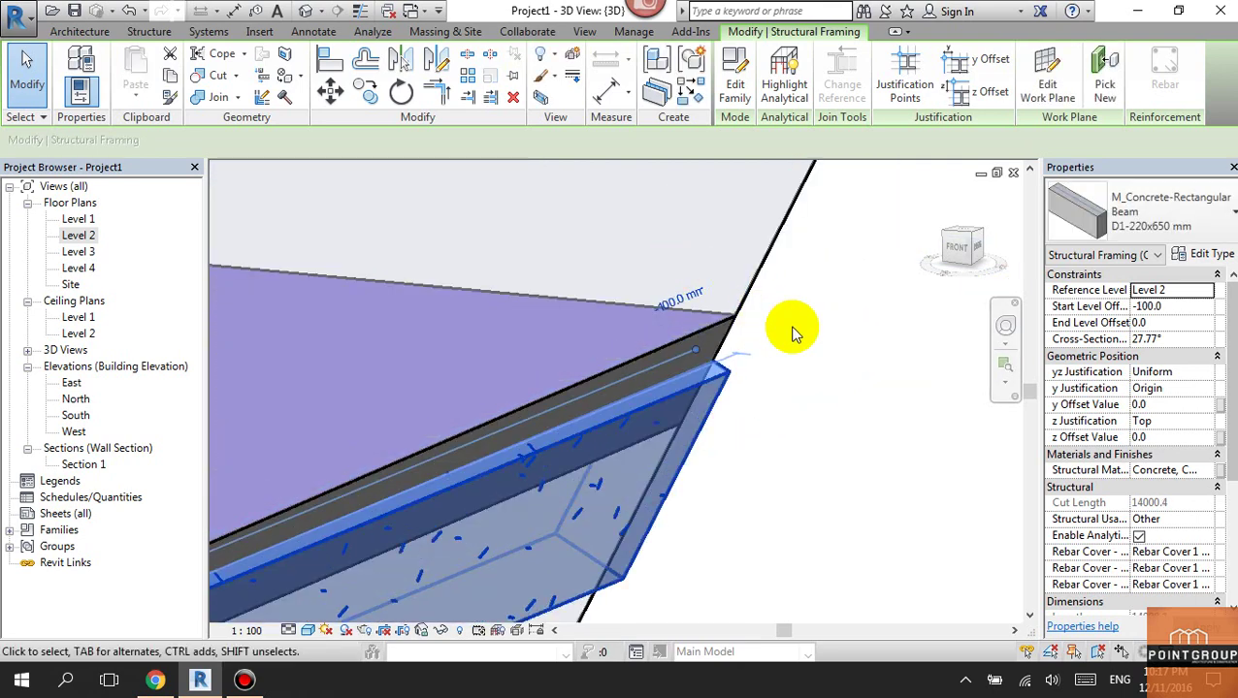
left_click(793, 336)
Step: Set the beam's end level offset to -100 as well
scroll(801, 342, "down", 1)
scroll(779, 398, "down", 1)
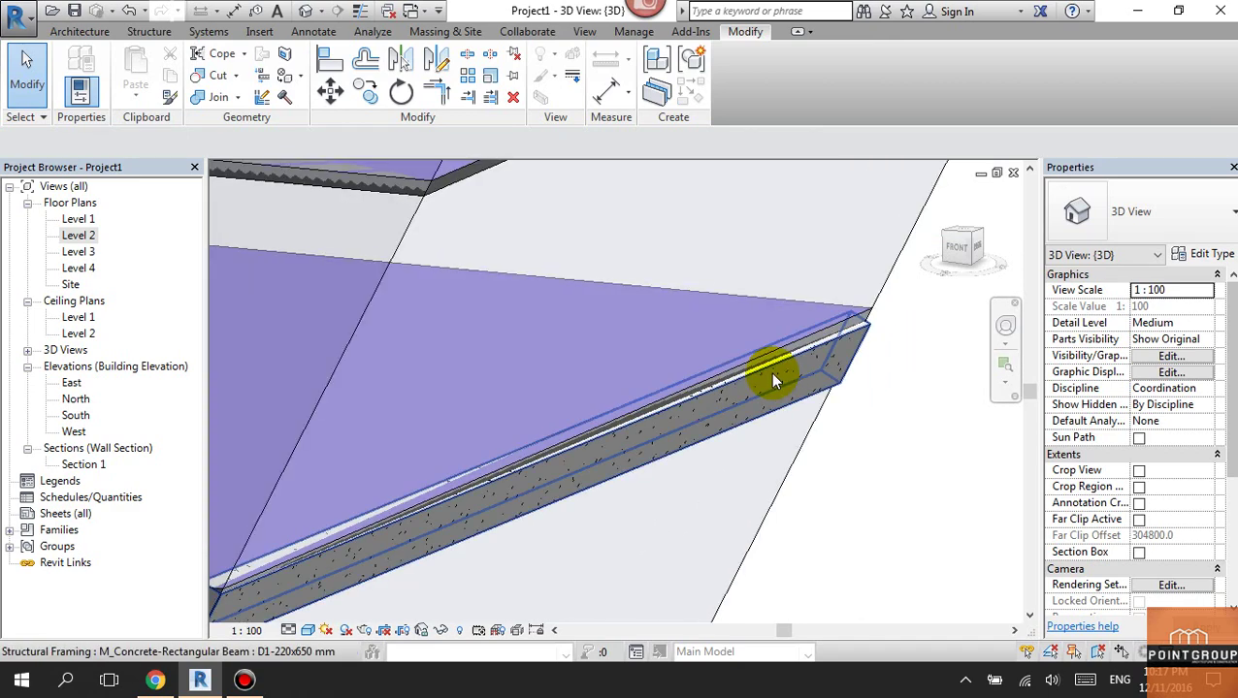
left_click(684, 418)
left_click(386, 483)
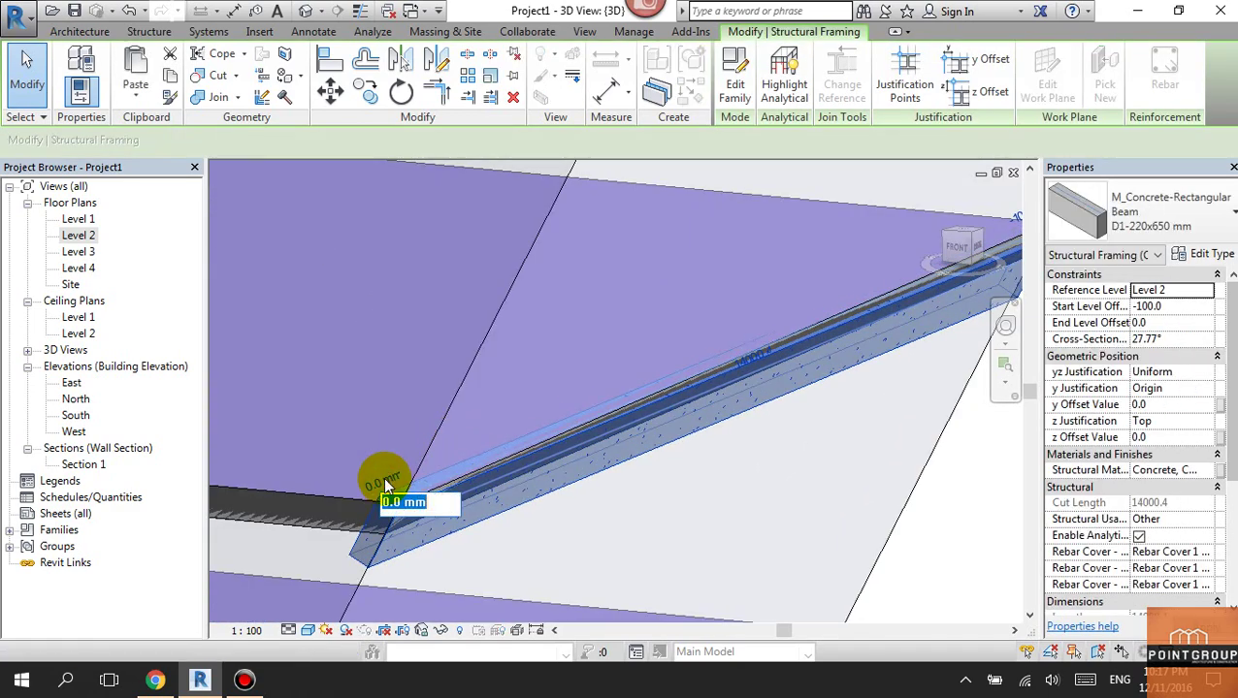
type("-100")
key("Return")
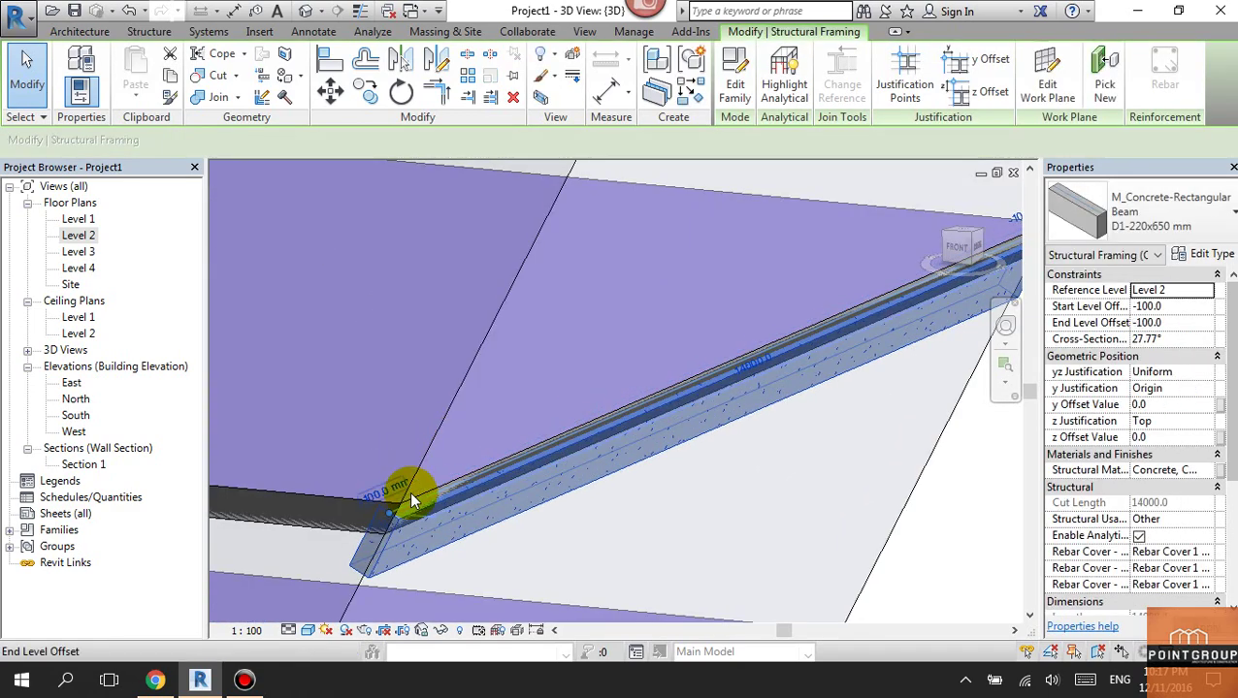
scroll(436, 510, "up", 2)
scroll(553, 406, "up", 2)
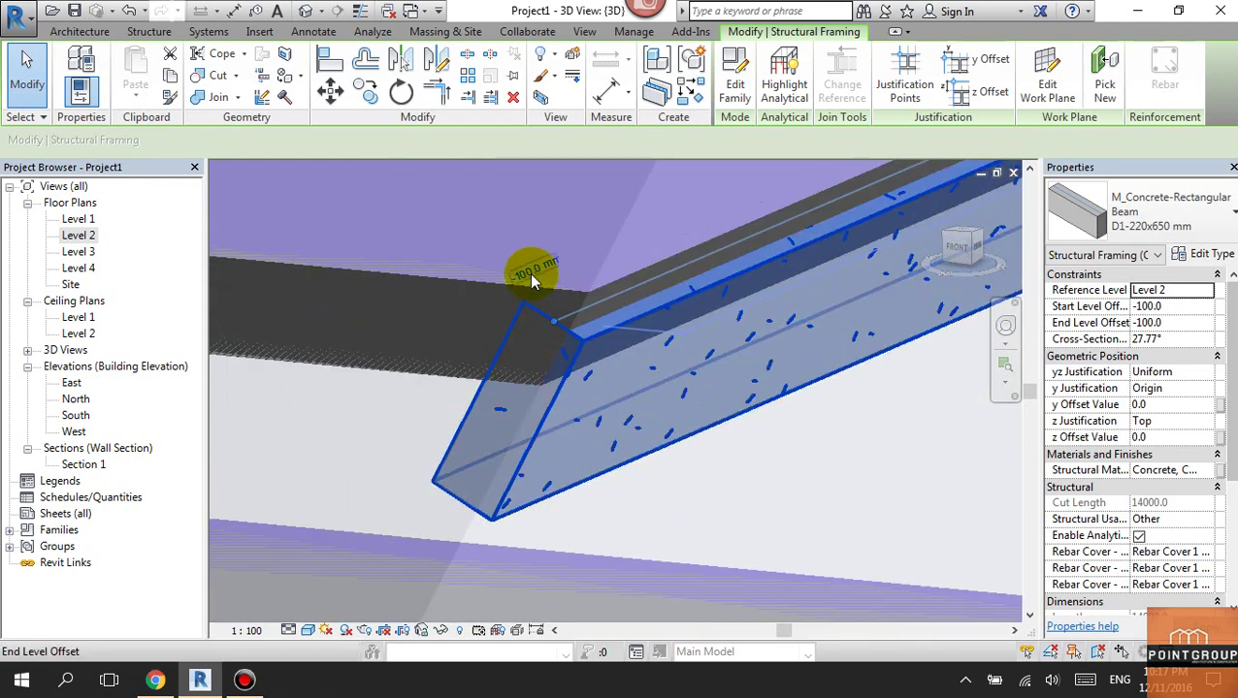
Step: In Section 1, move the D1-220x650 beam from its corner onto the sloped slab edge
double_click(96, 471)
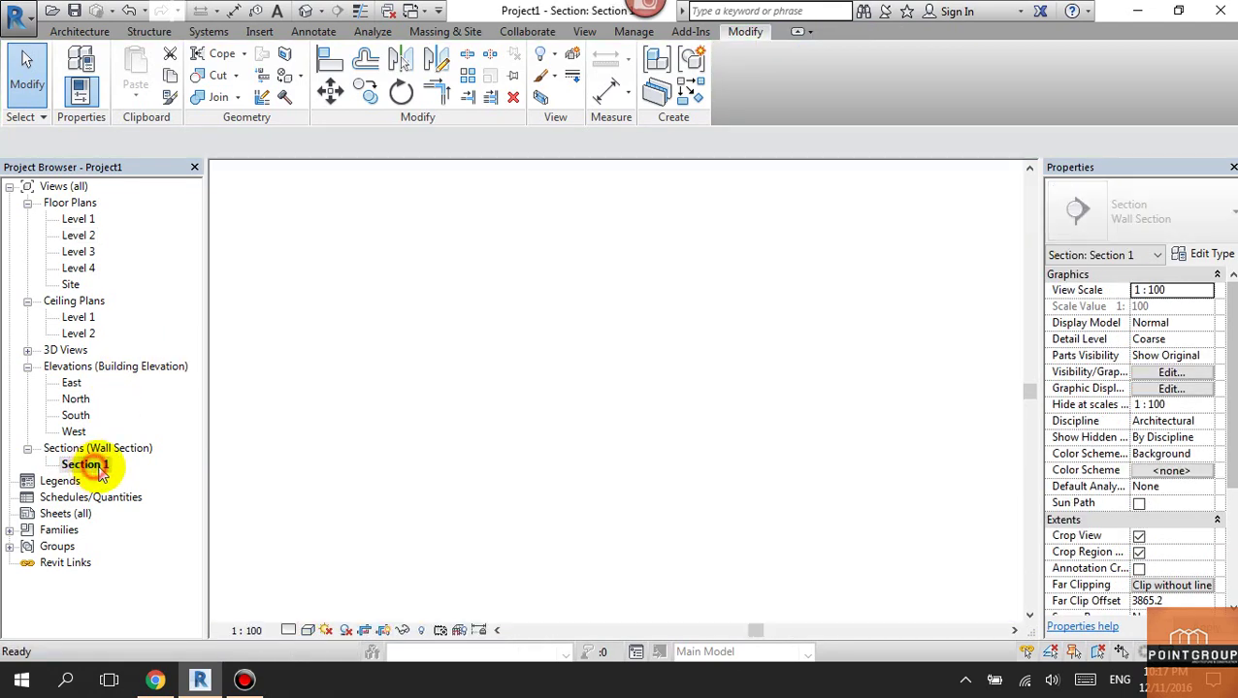
left_click(659, 404)
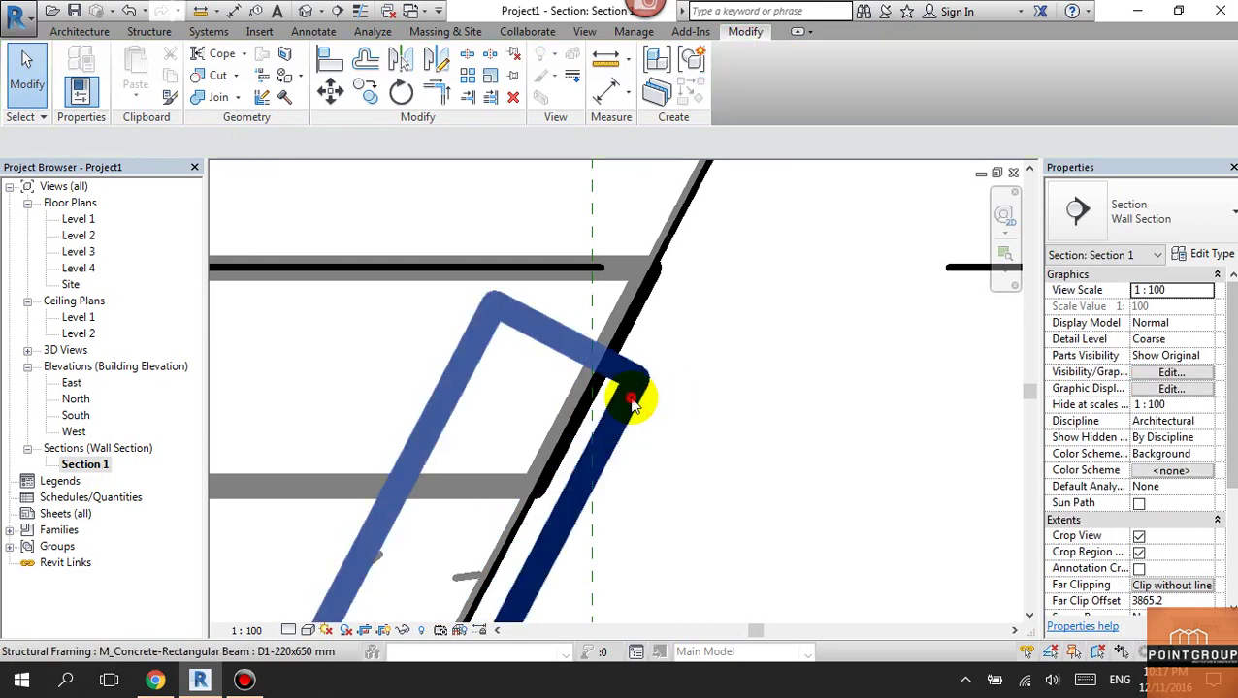
left_click(632, 406)
left_click(329, 90)
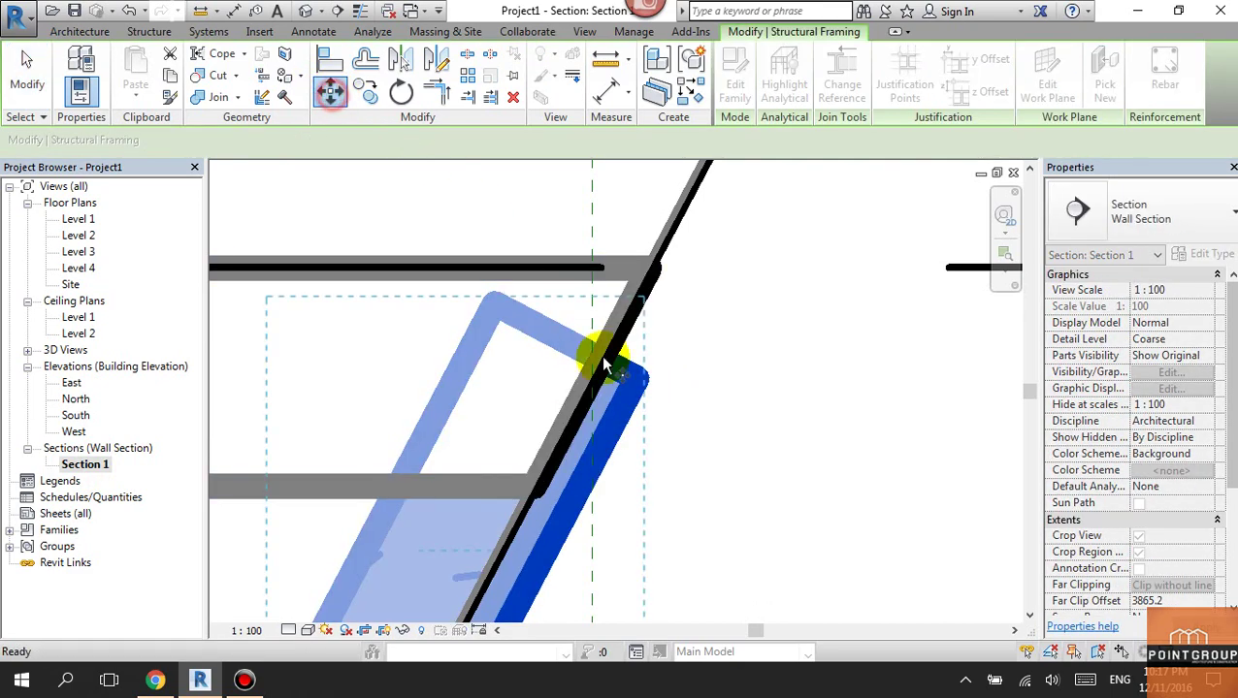
left_click(635, 381)
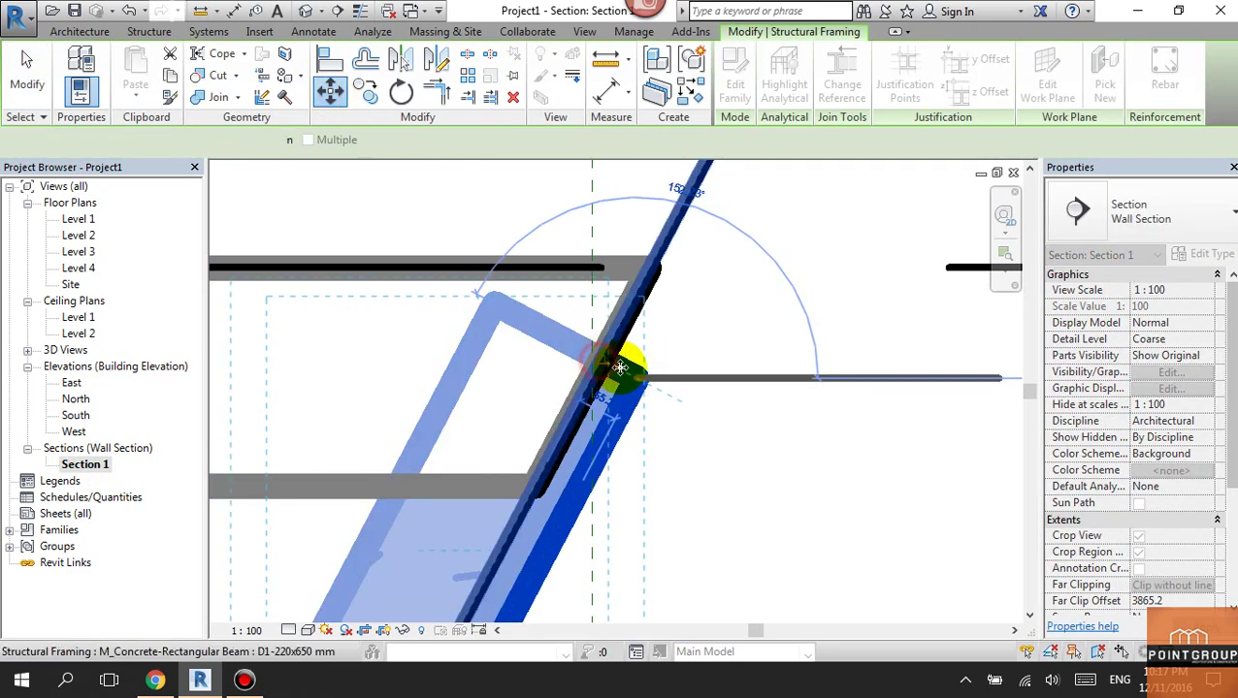
left_click(622, 360)
left_click(666, 388)
scroll(666, 388, "down", 2)
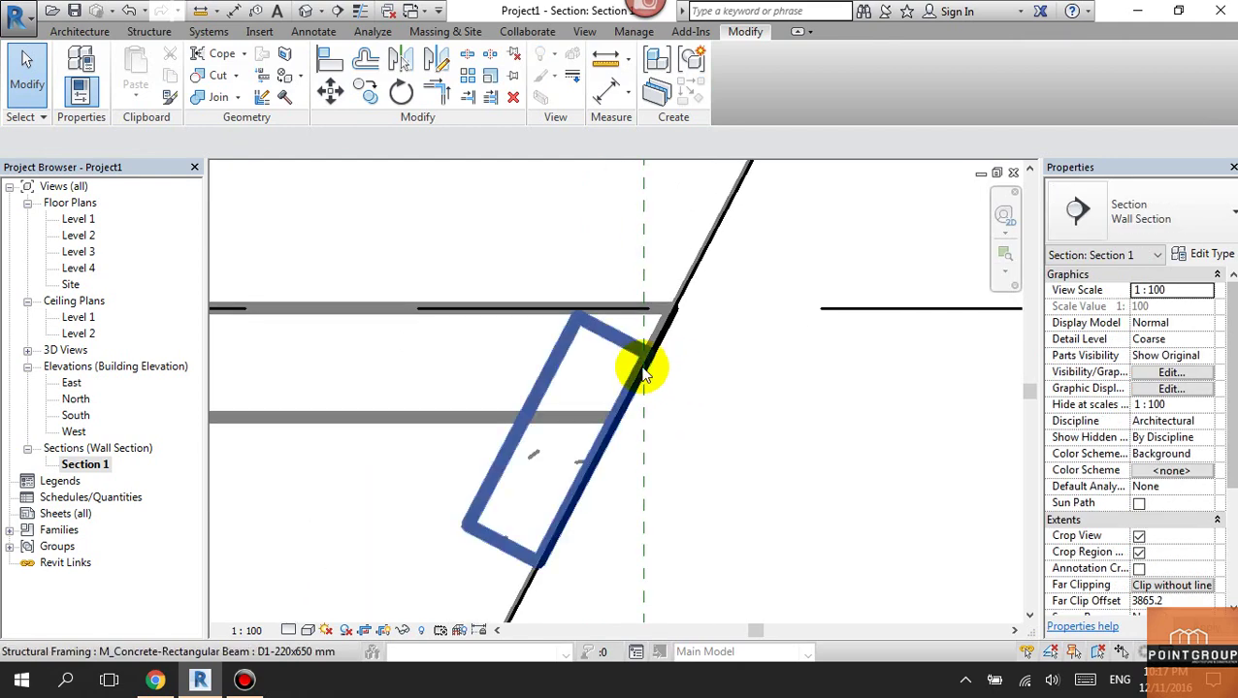
scroll(718, 353, "up", 2)
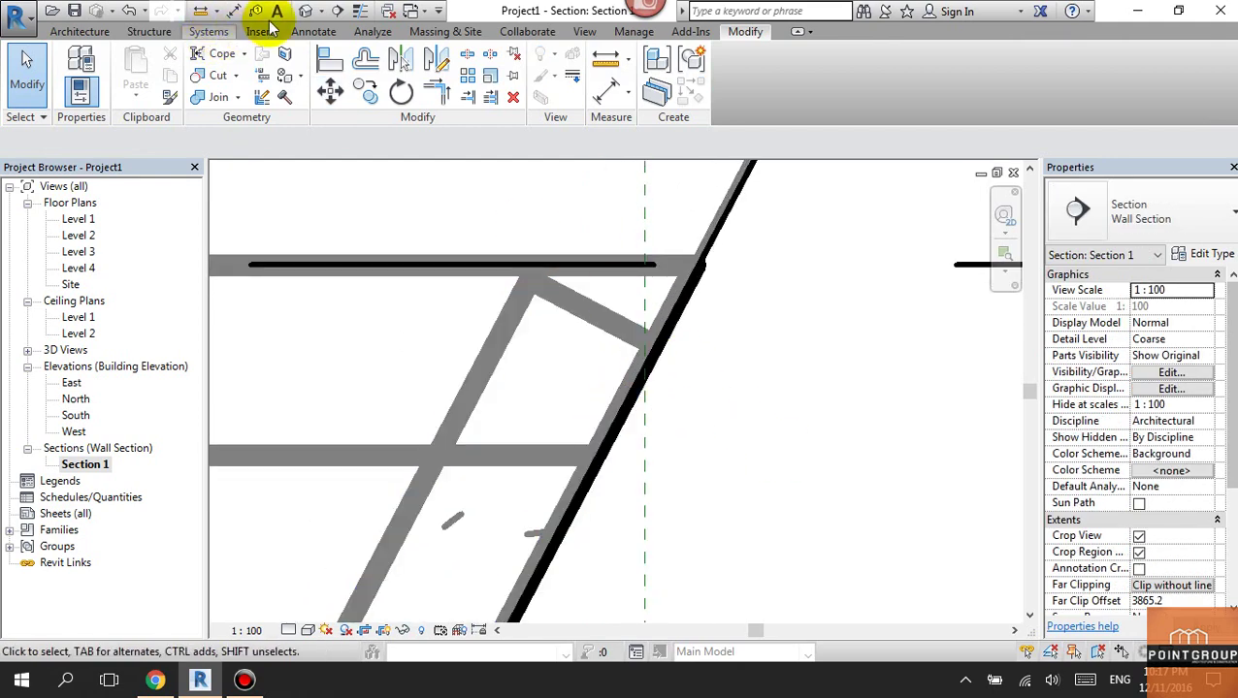
Step: Join the beam and Level 2 floor geometry, then unjoin them to clear the cut error
left_click(236, 97)
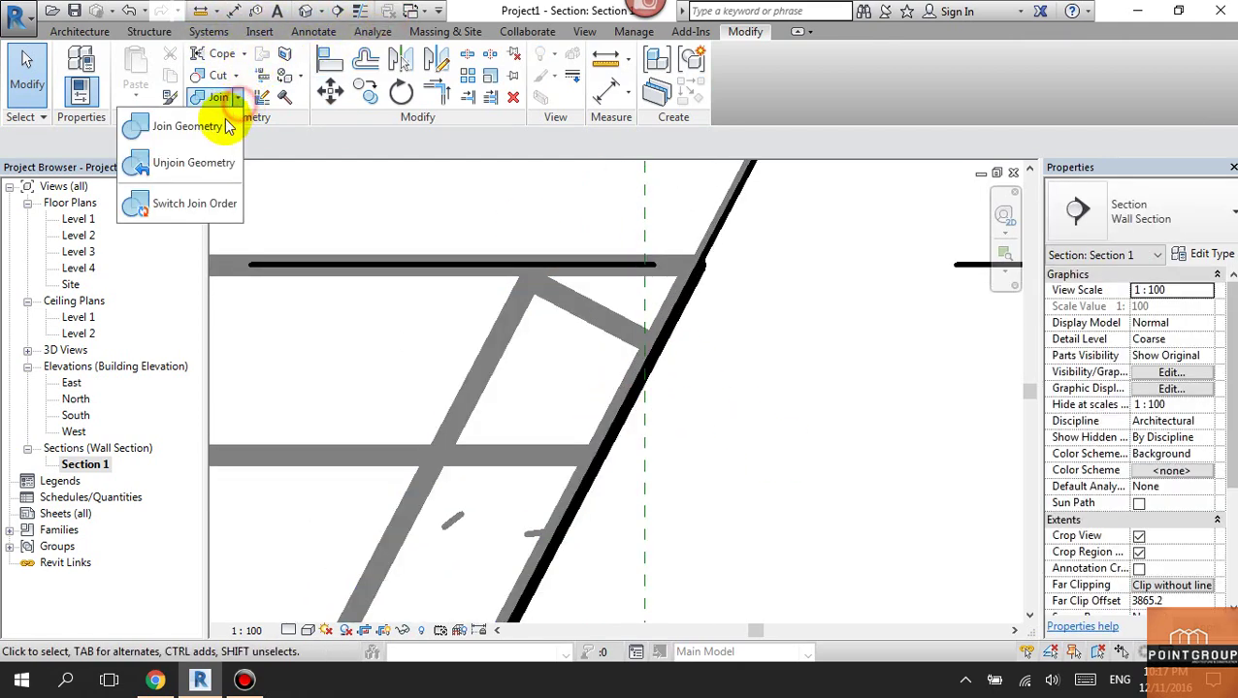
left_click(216, 124)
left_click(412, 488)
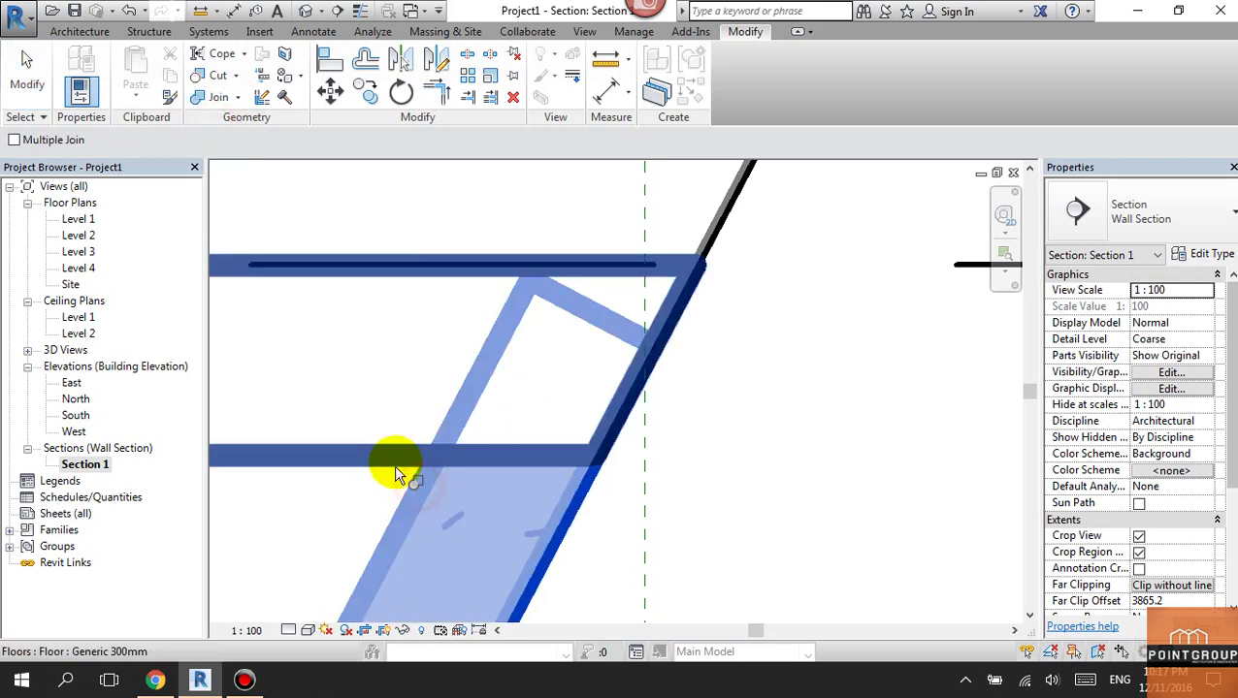
left_click(395, 461)
left_click(1099, 636)
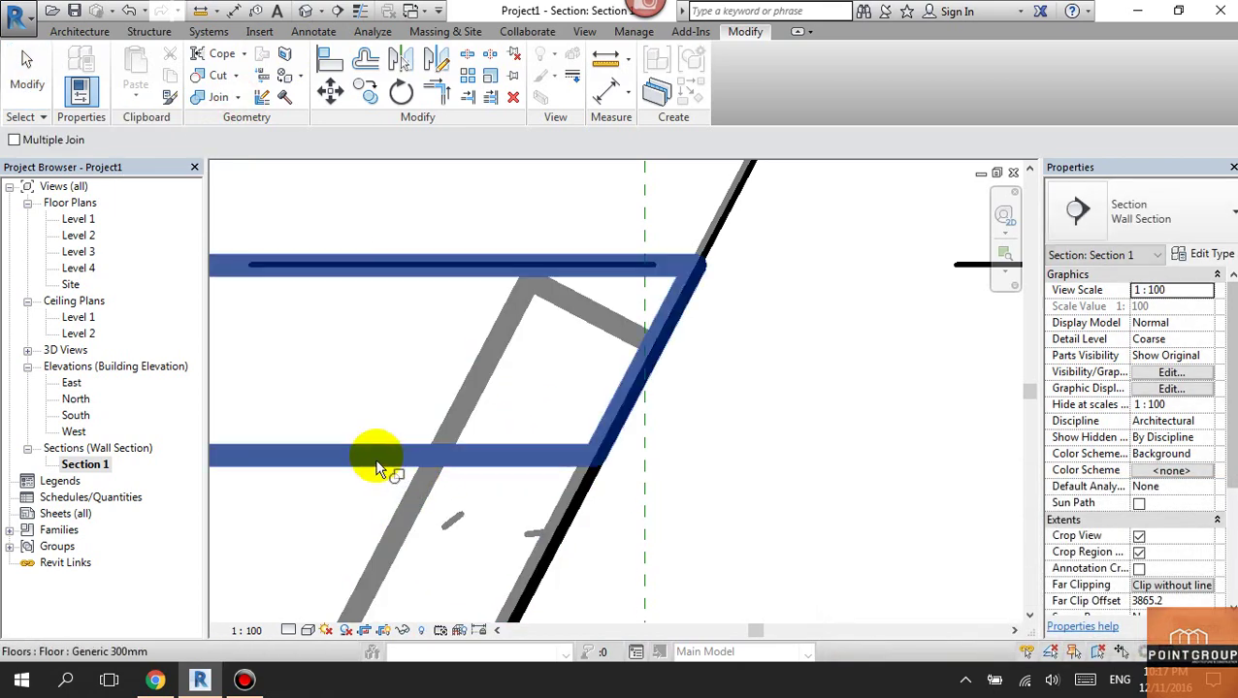
left_click(376, 456)
left_click(415, 504)
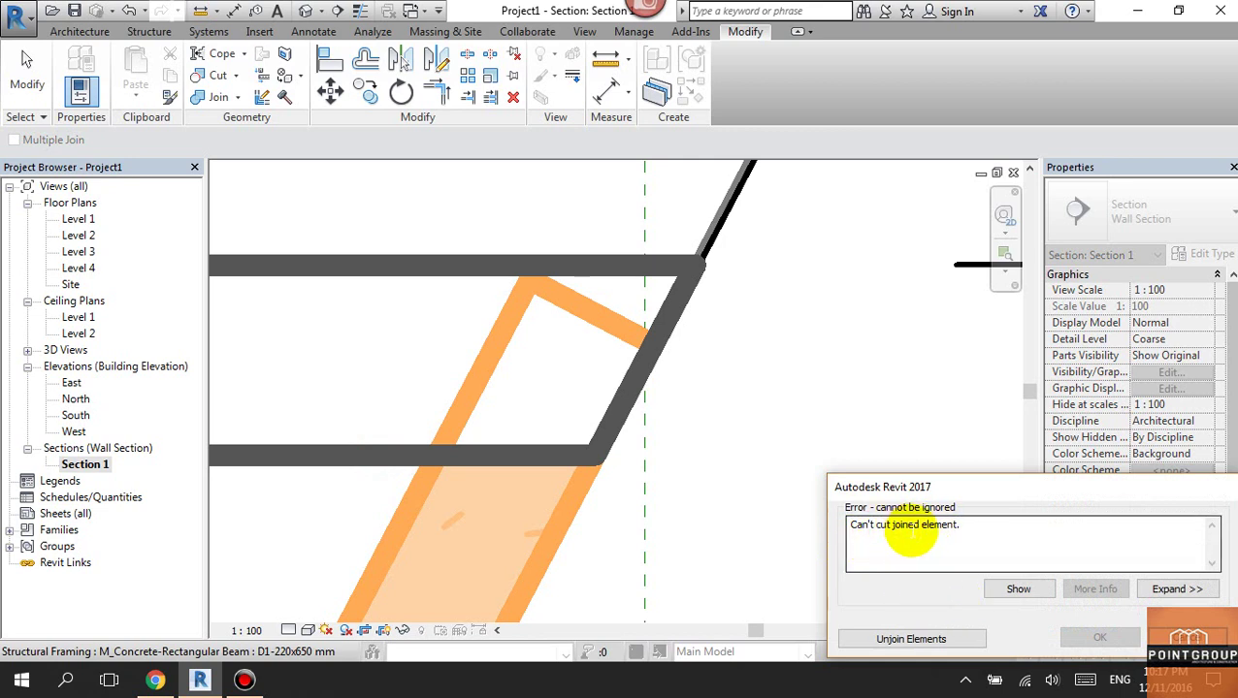
left_click(931, 640)
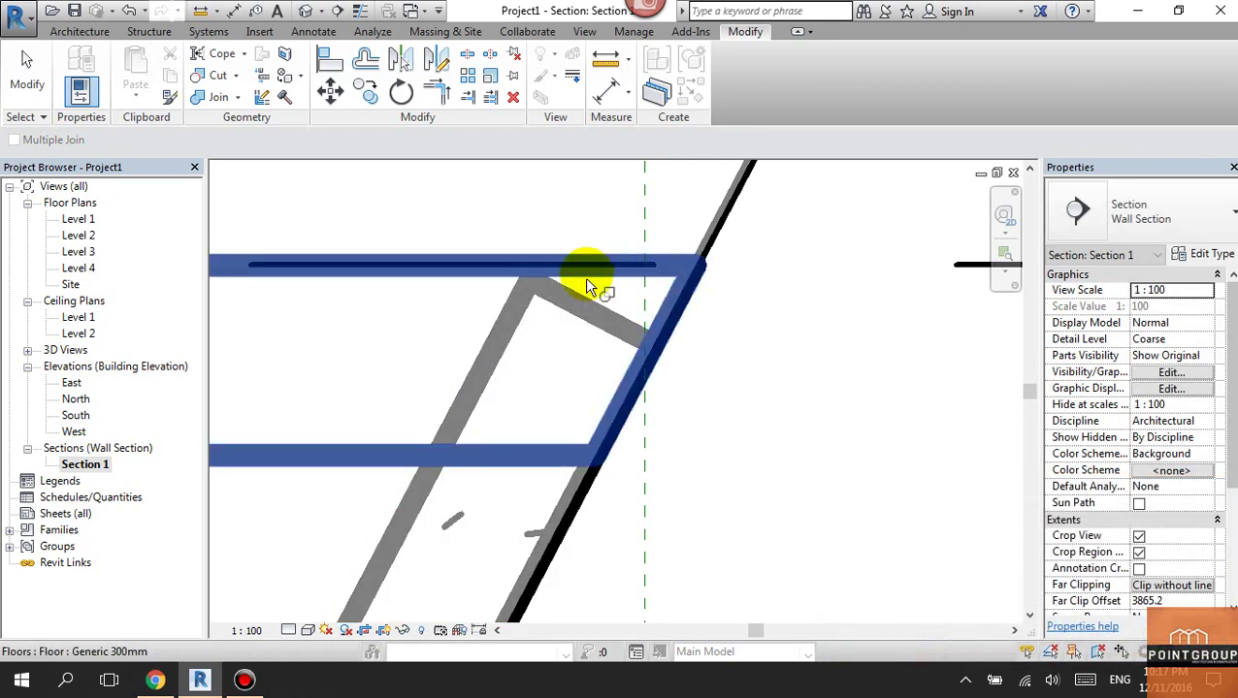
scroll(553, 291, "up", 2)
Step: Move the edge beam from its endpoint to a new position in the section
left_click(555, 299)
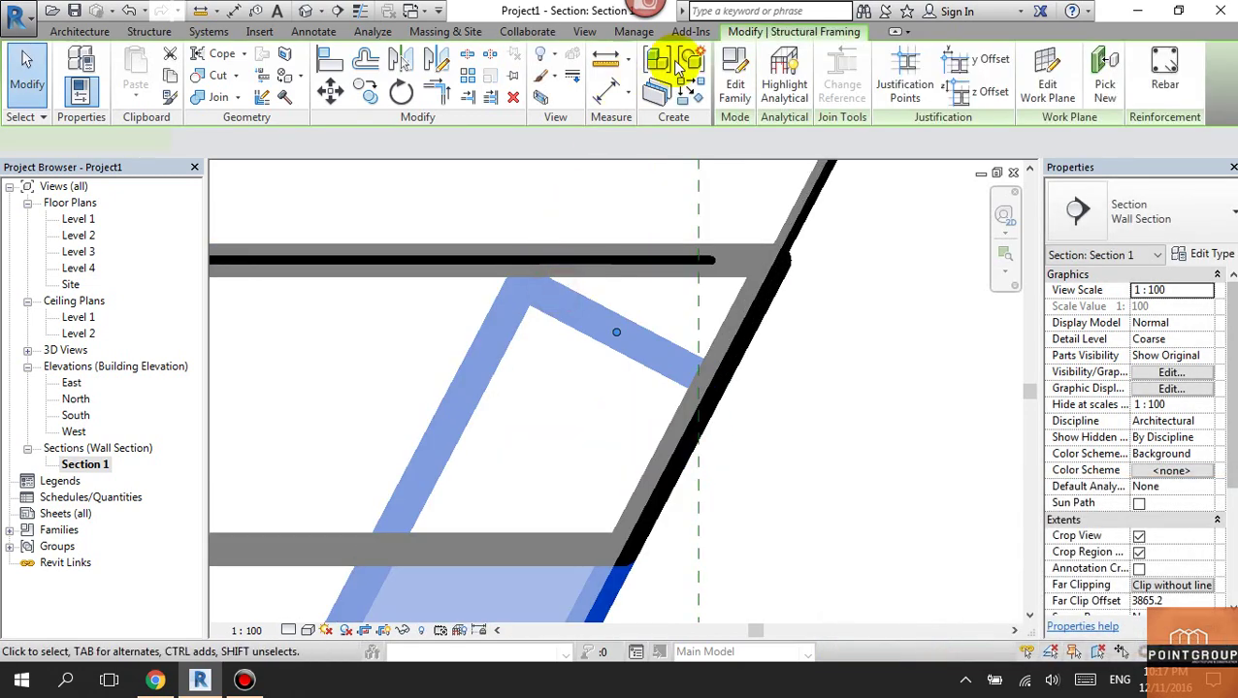
left_click(330, 91)
left_click(524, 293)
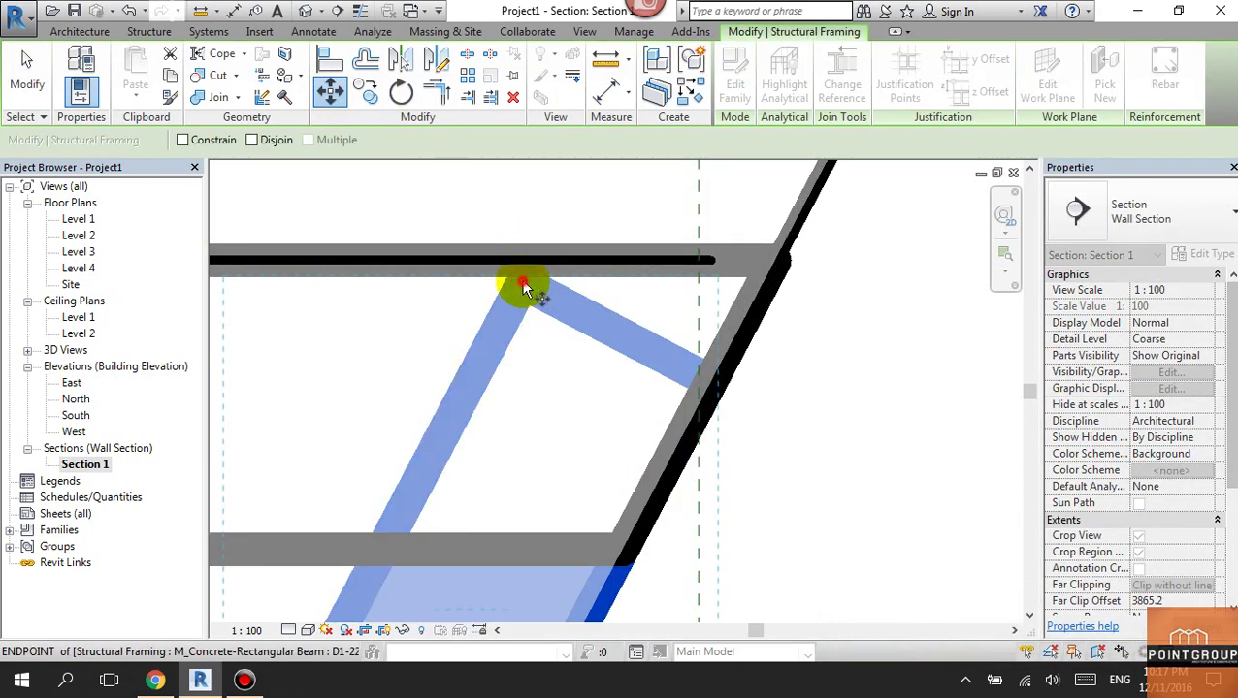
left_click(525, 262)
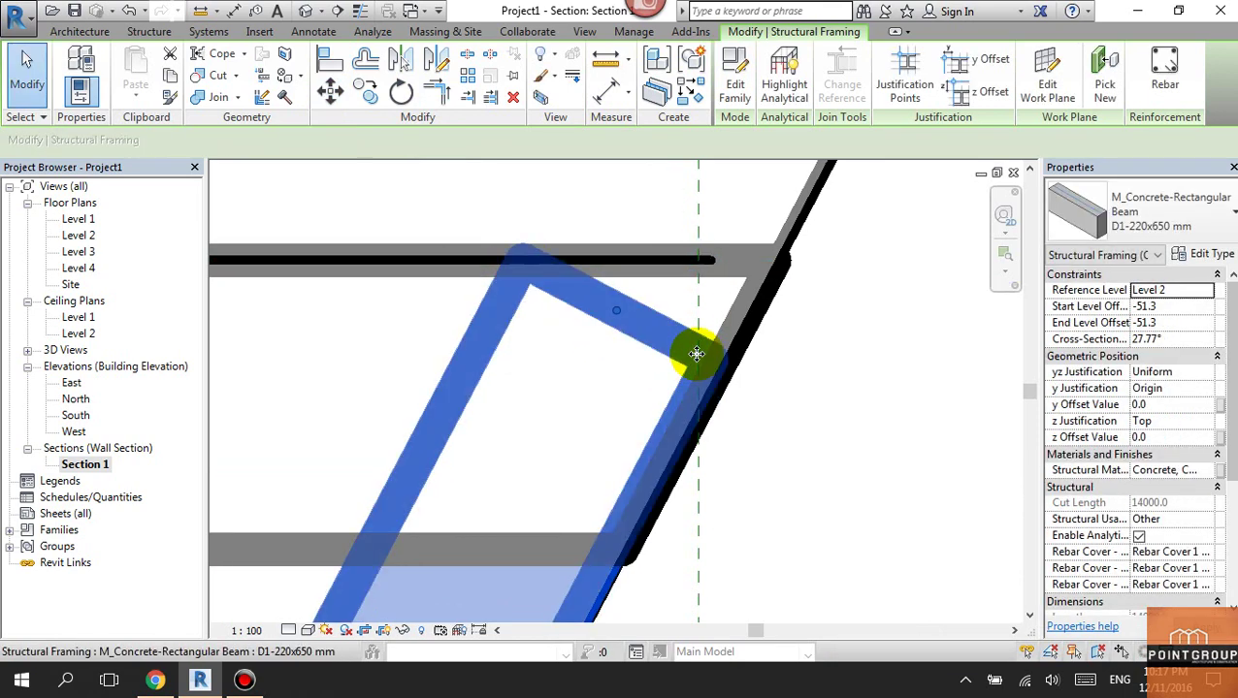
left_click(724, 428)
scroll(724, 427, "down", 2)
scroll(696, 419, "down", 2)
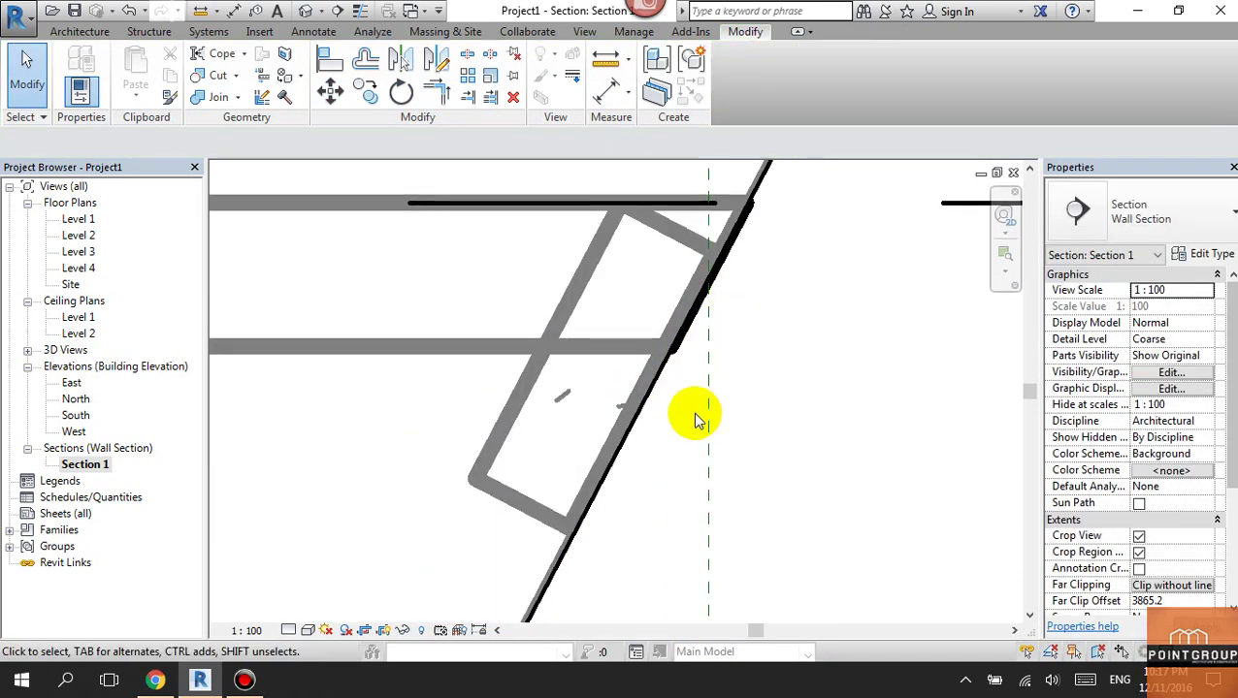
Step: Move the beam again so its corner lands on the slab edge
left_click(635, 402)
scroll(614, 184, "up", 2)
left_click(330, 91)
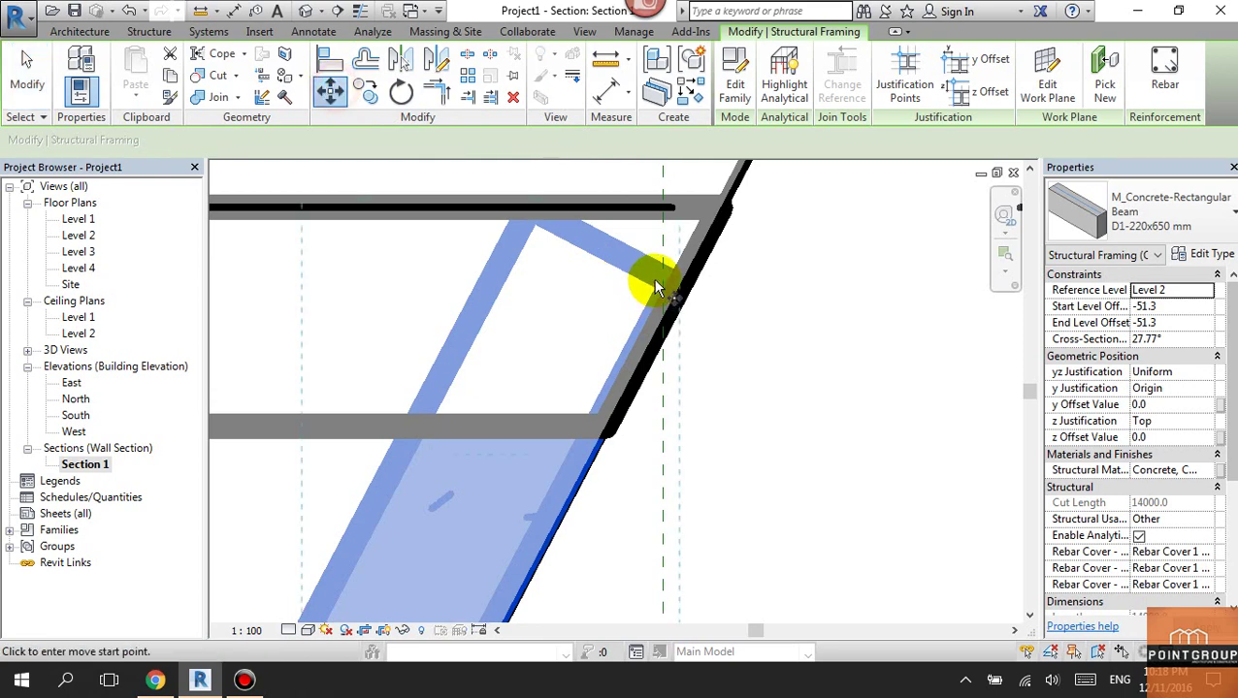
left_click(679, 284)
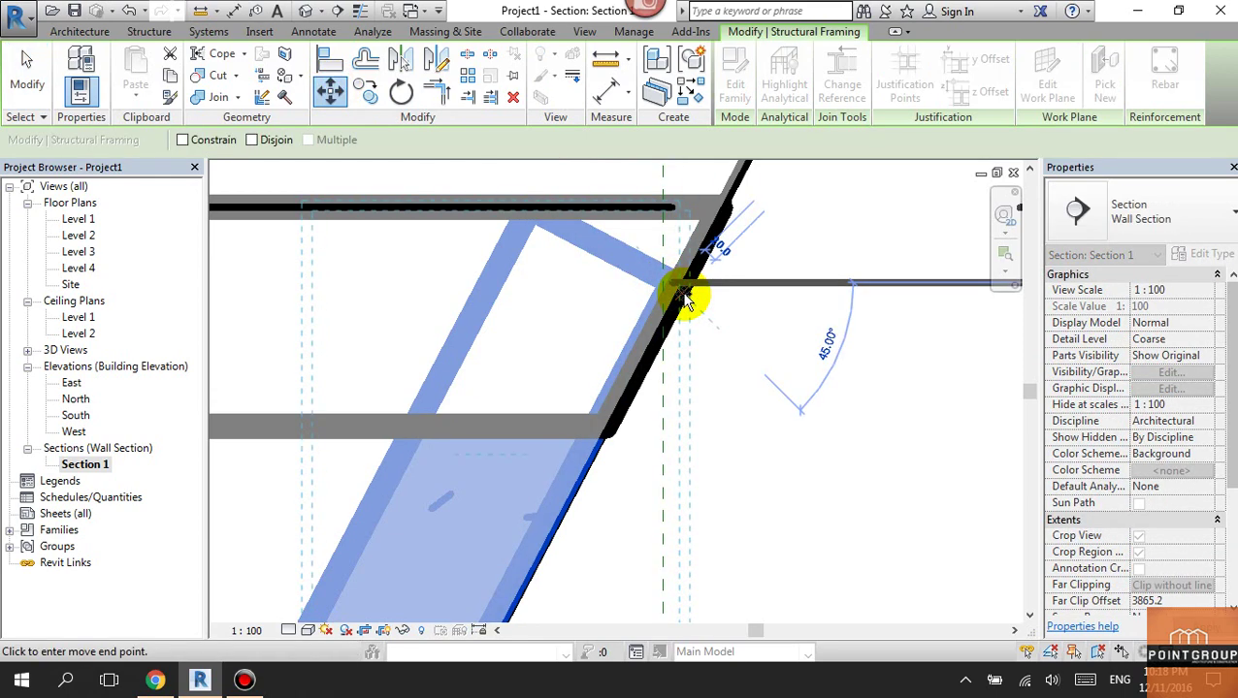
scroll(685, 301, "up", 2)
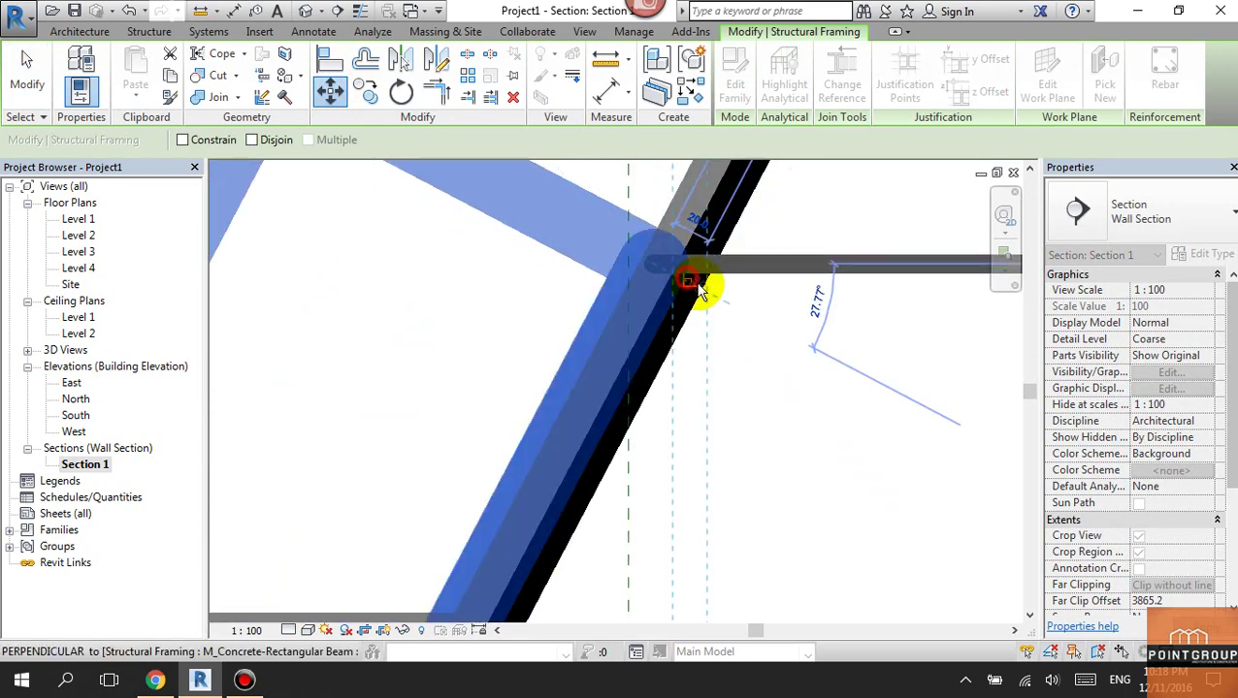
left_click(701, 291)
key("Escape")
scroll(772, 332, "down", 2)
scroll(792, 336, "down", 2)
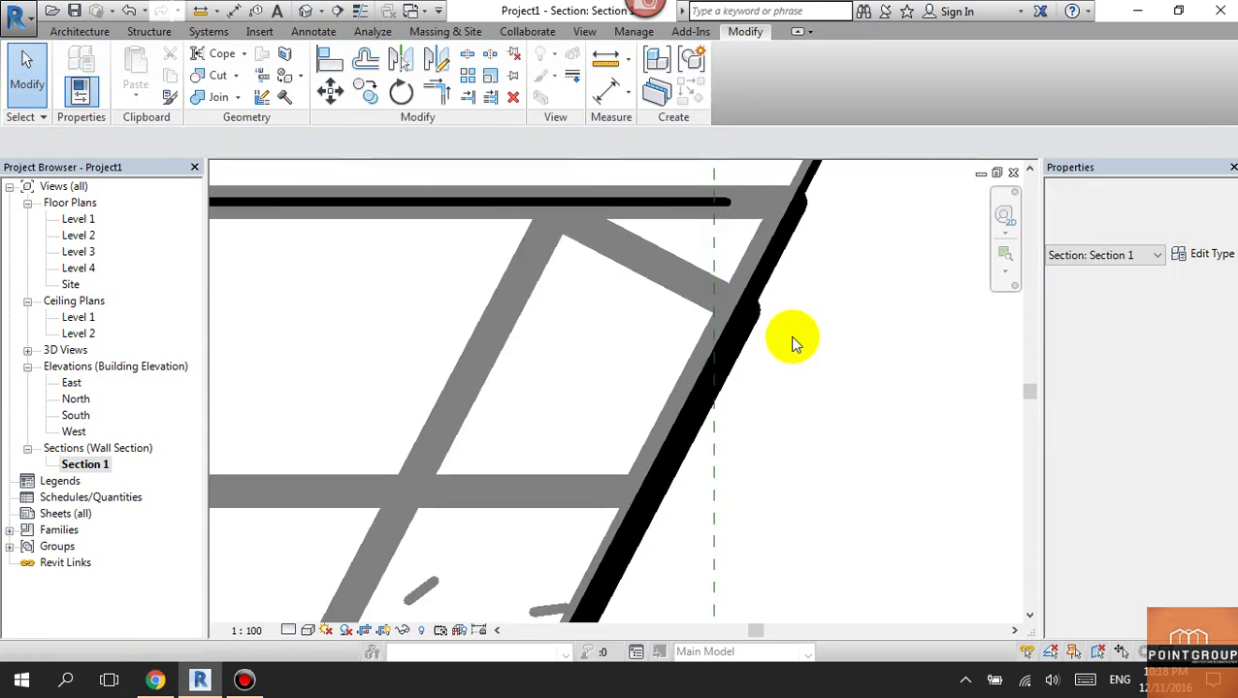
Step: In Thin Lines, move the beam's top corner onto the slab edge, reaching -56.2 offsets
key("t")
key("l")
left_click(742, 325)
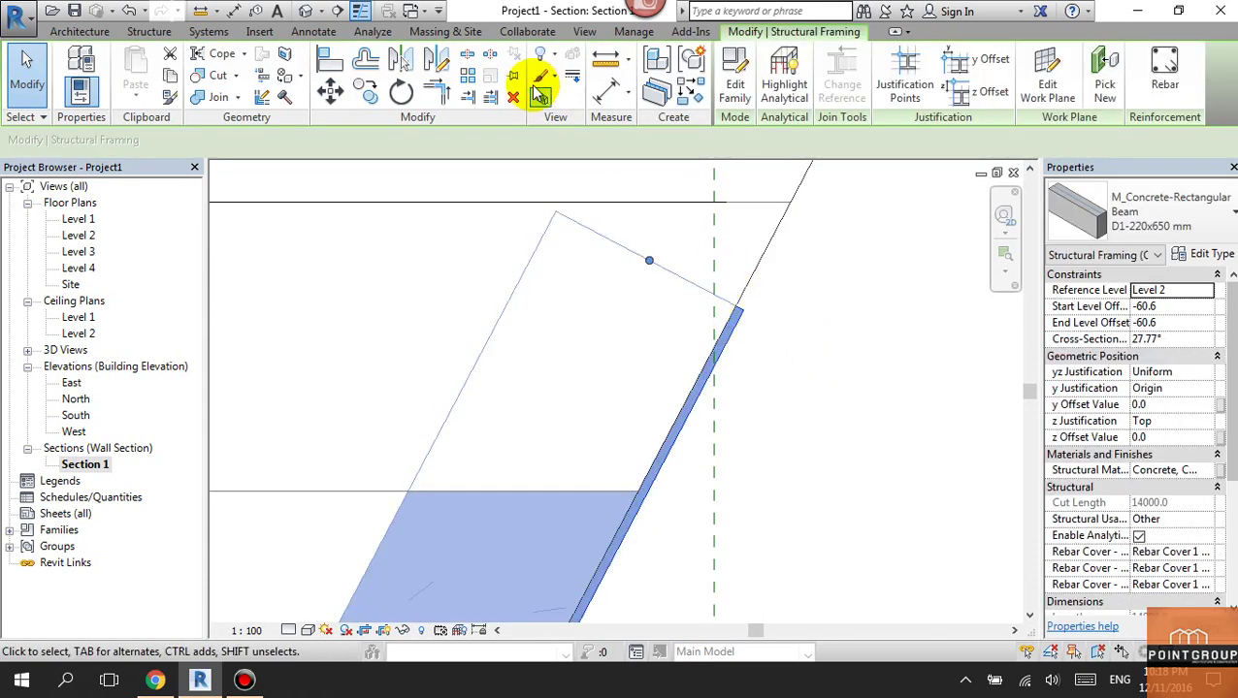
left_click(330, 90)
scroll(740, 290, "up", 2)
left_click(723, 286)
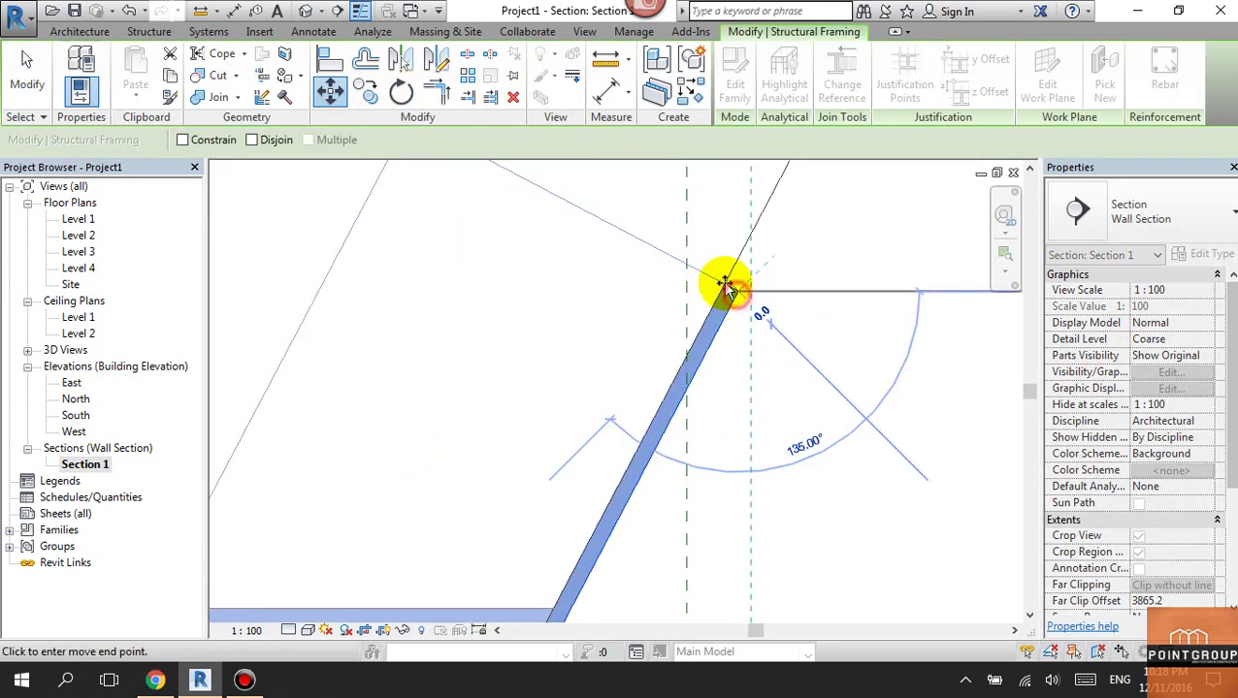
scroll(724, 285, "up", 1)
left_click(768, 313)
scroll(776, 319, "up", 3)
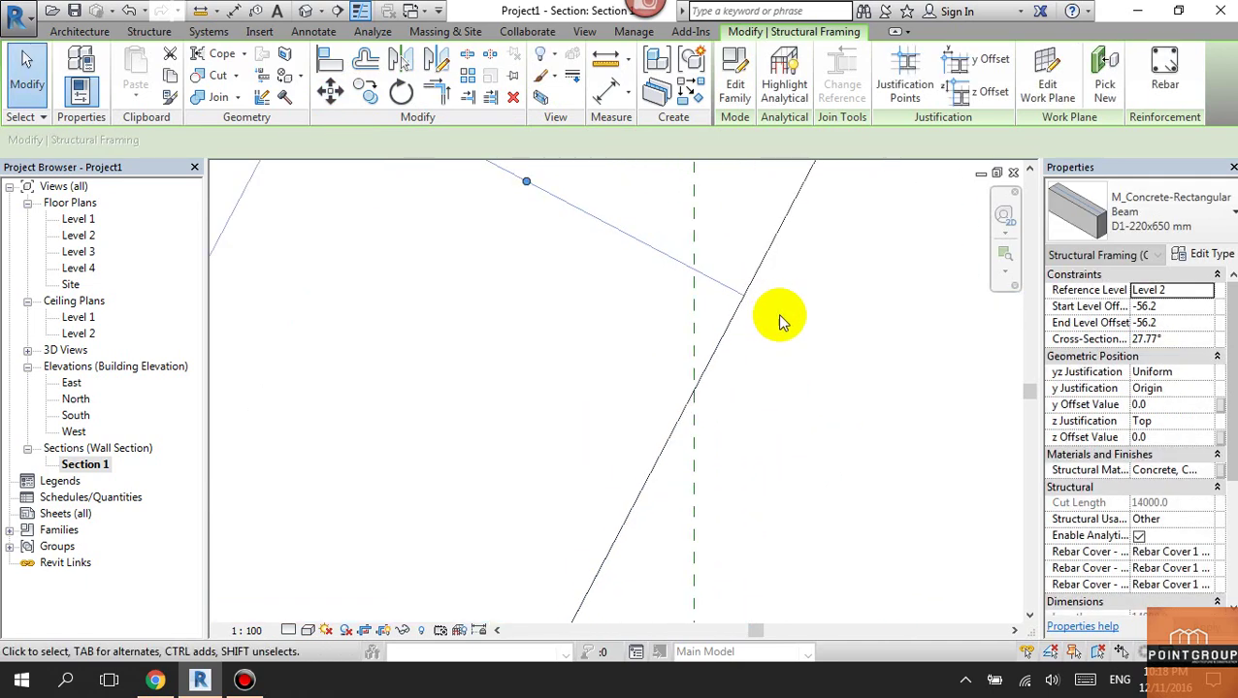
key("Escape")
scroll(803, 333, "down", 3)
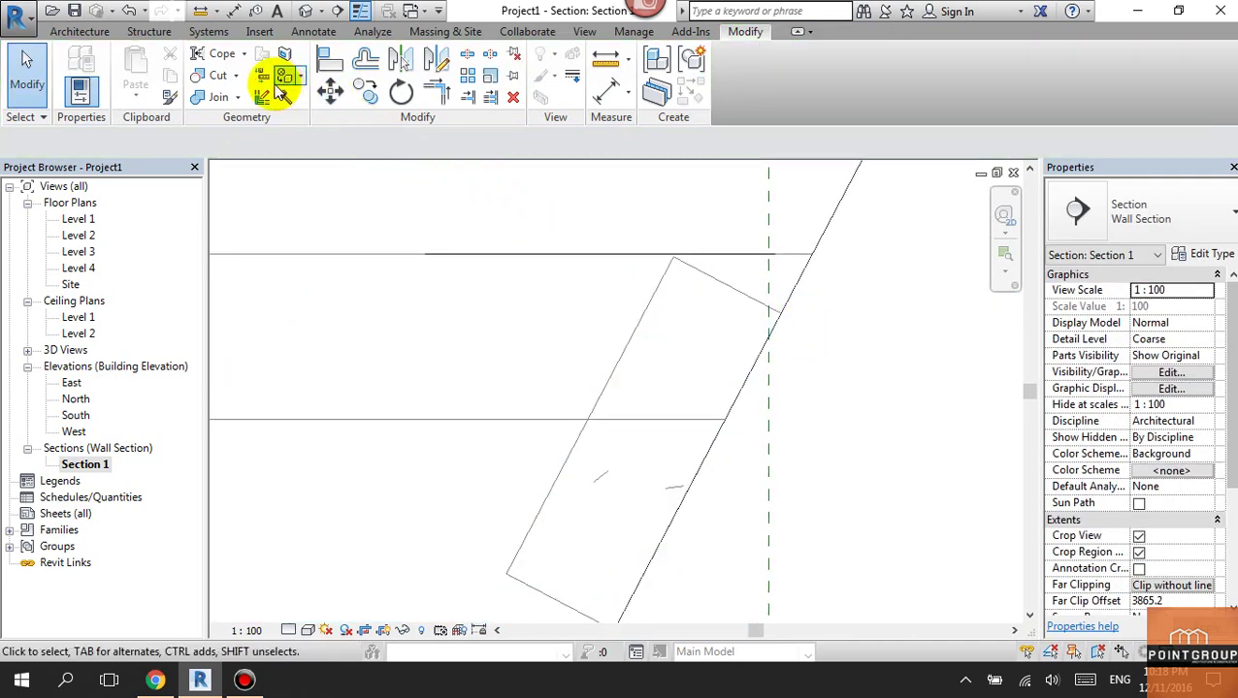
Step: Try joining the beam and floor geometry, dismissing the cannot-cut errors
left_click(218, 97)
left_click(572, 441)
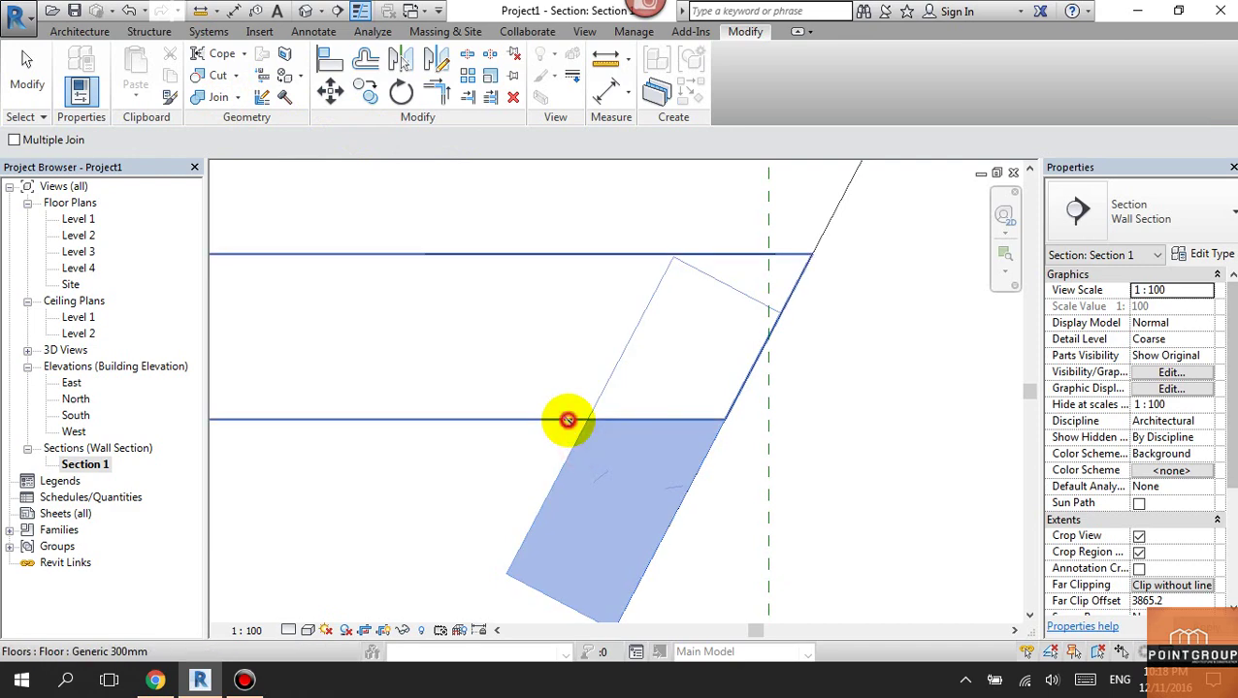
left_click(566, 420)
left_click(960, 640)
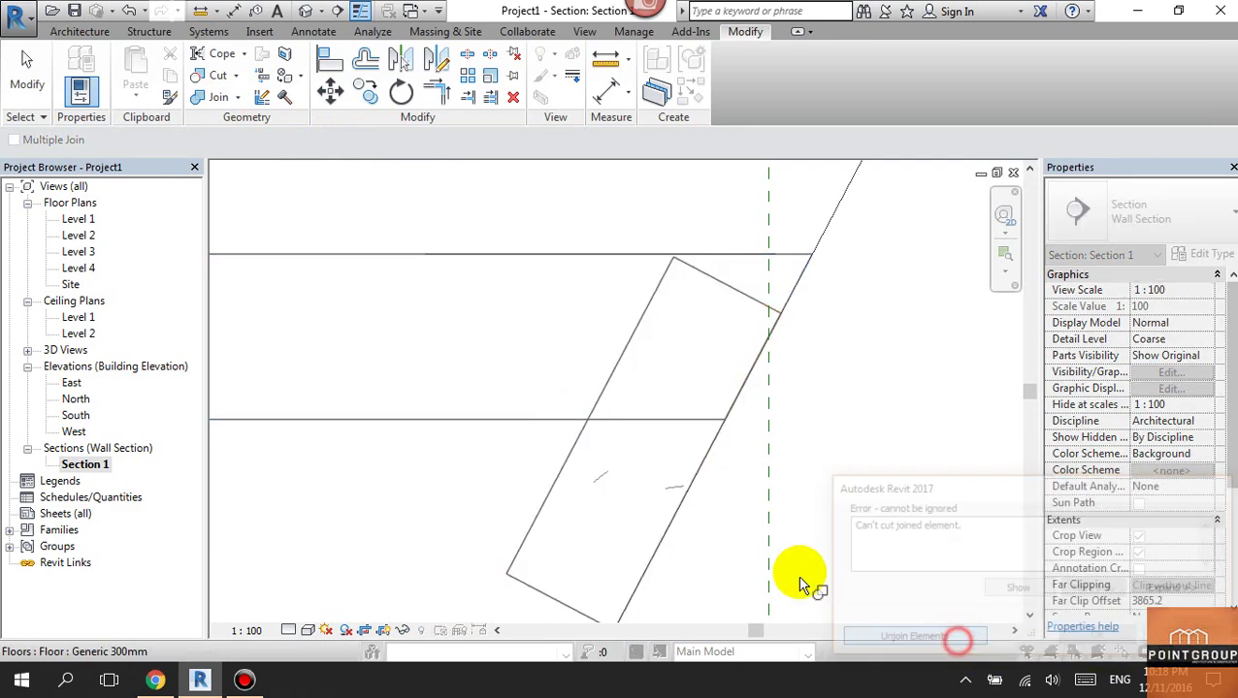
left_click(544, 420)
left_click(576, 453)
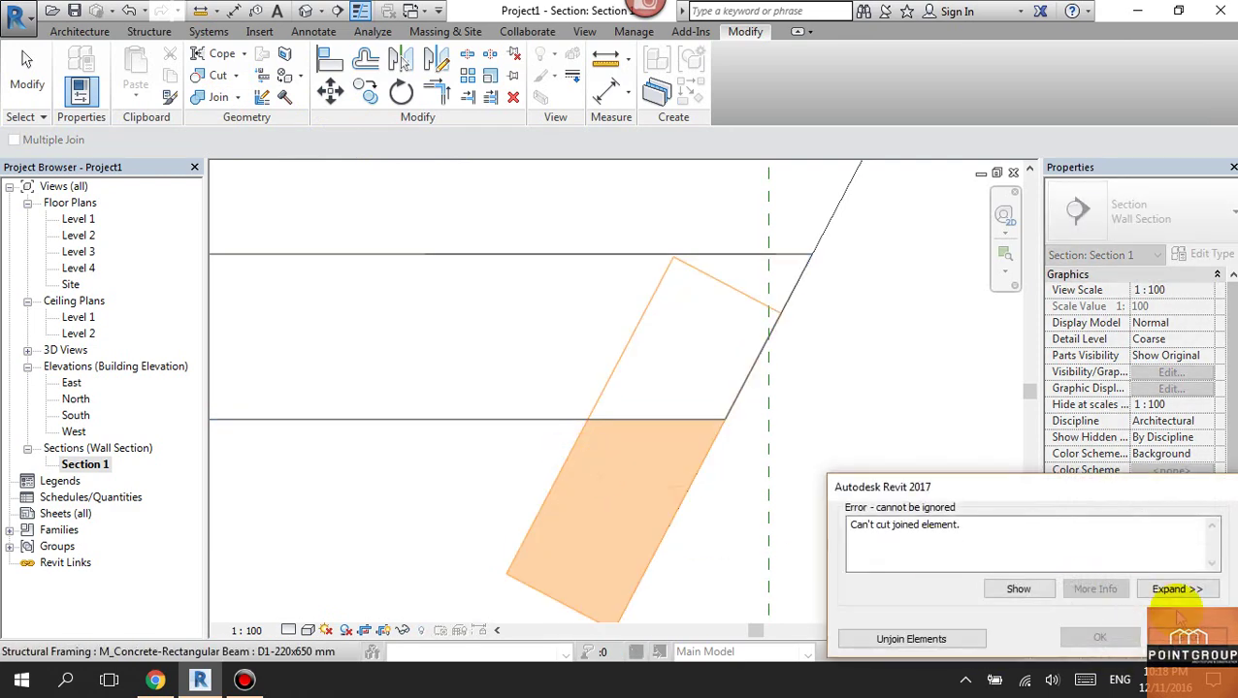
left_click(931, 638)
Step: Nudge the edge beam slightly from its end point
left_click(720, 284)
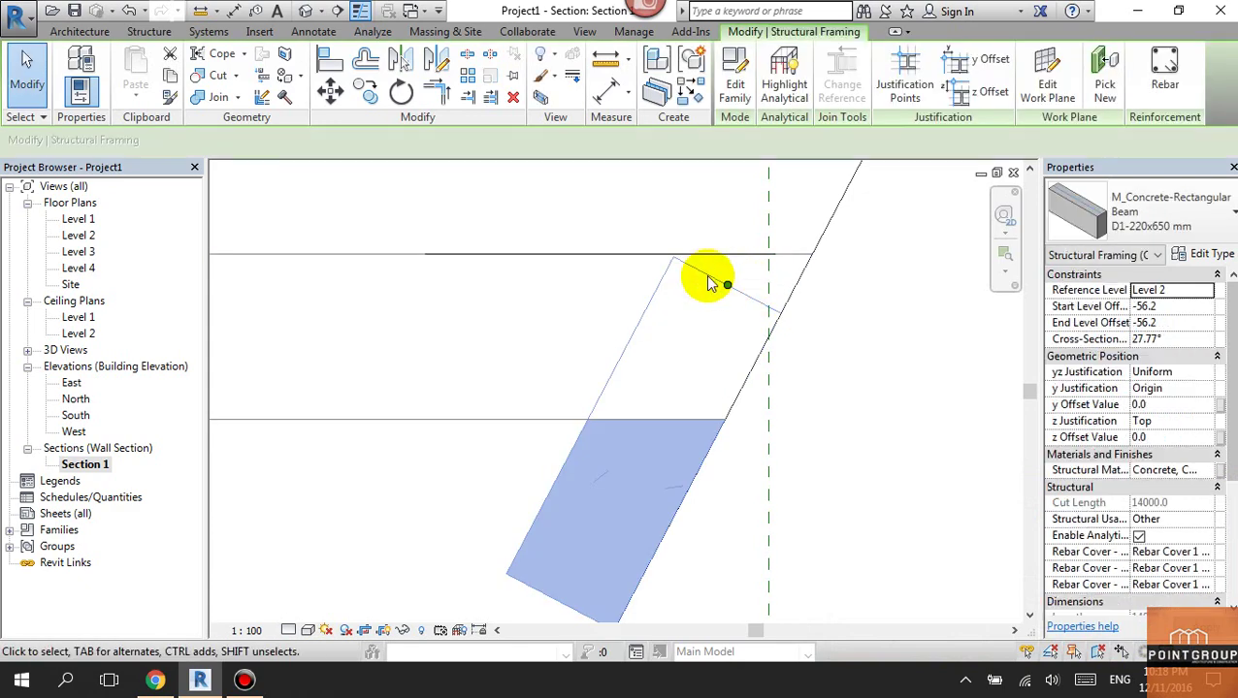
scroll(713, 277, "up", 2)
scroll(691, 262, "up", 2)
scroll(630, 254, "up", 2)
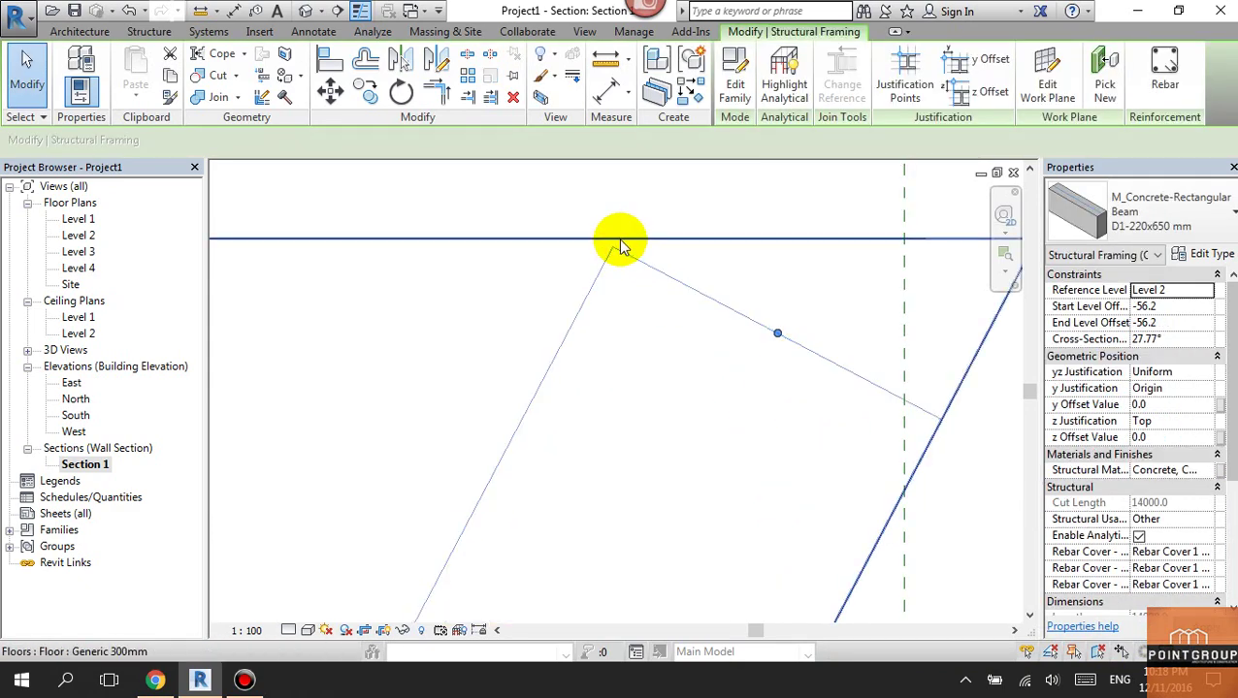
key("v")
left_click(613, 244)
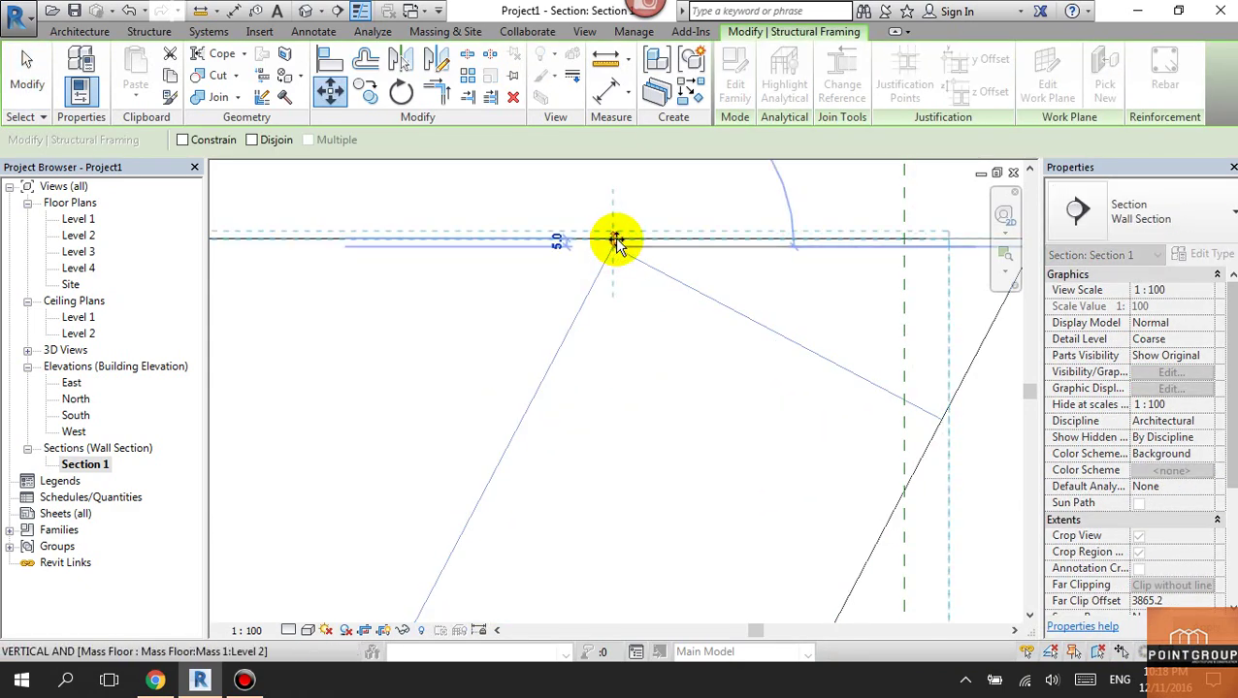
left_click(621, 252)
scroll(727, 295, "down", 2)
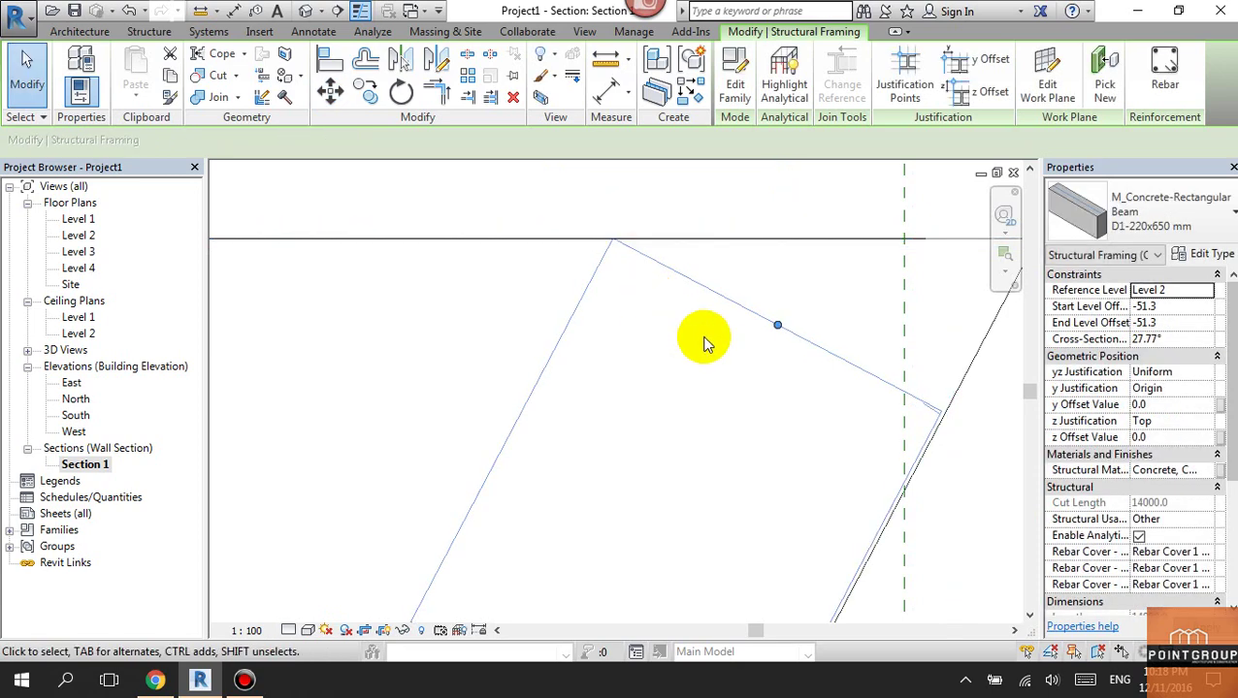
scroll(867, 424, "up", 2)
Step: Move the beam up by 5 with MV
key("m")
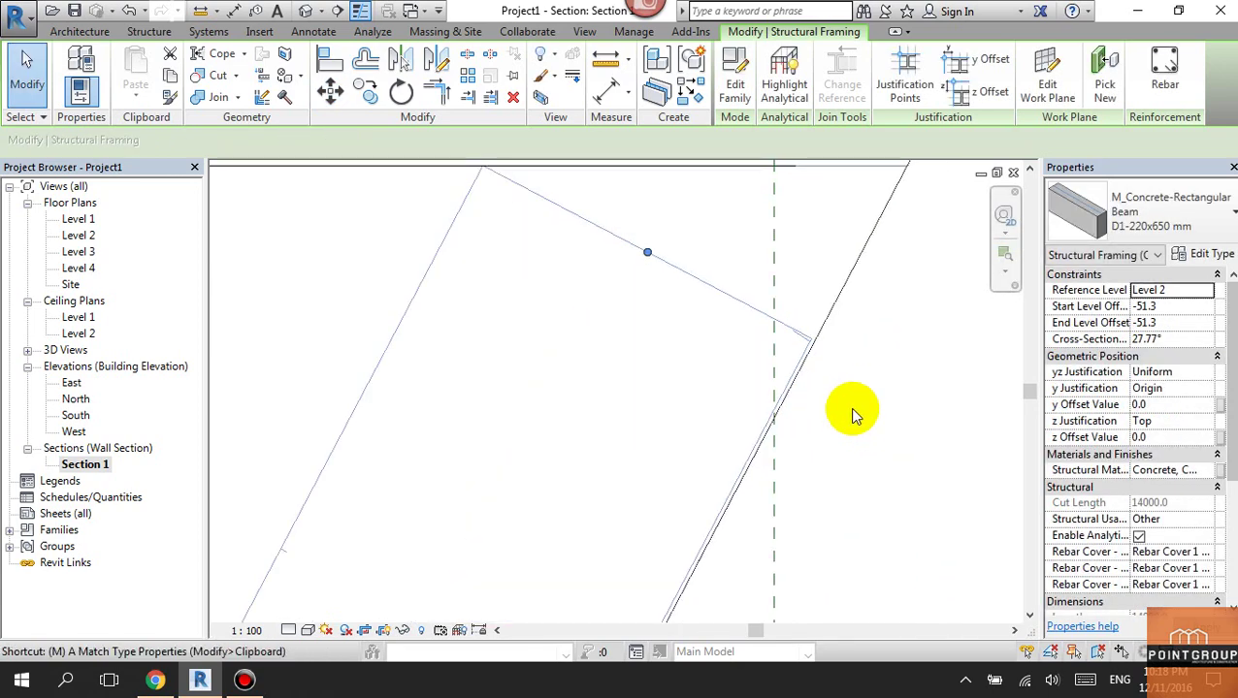
key("v")
left_click(814, 339)
type("5")
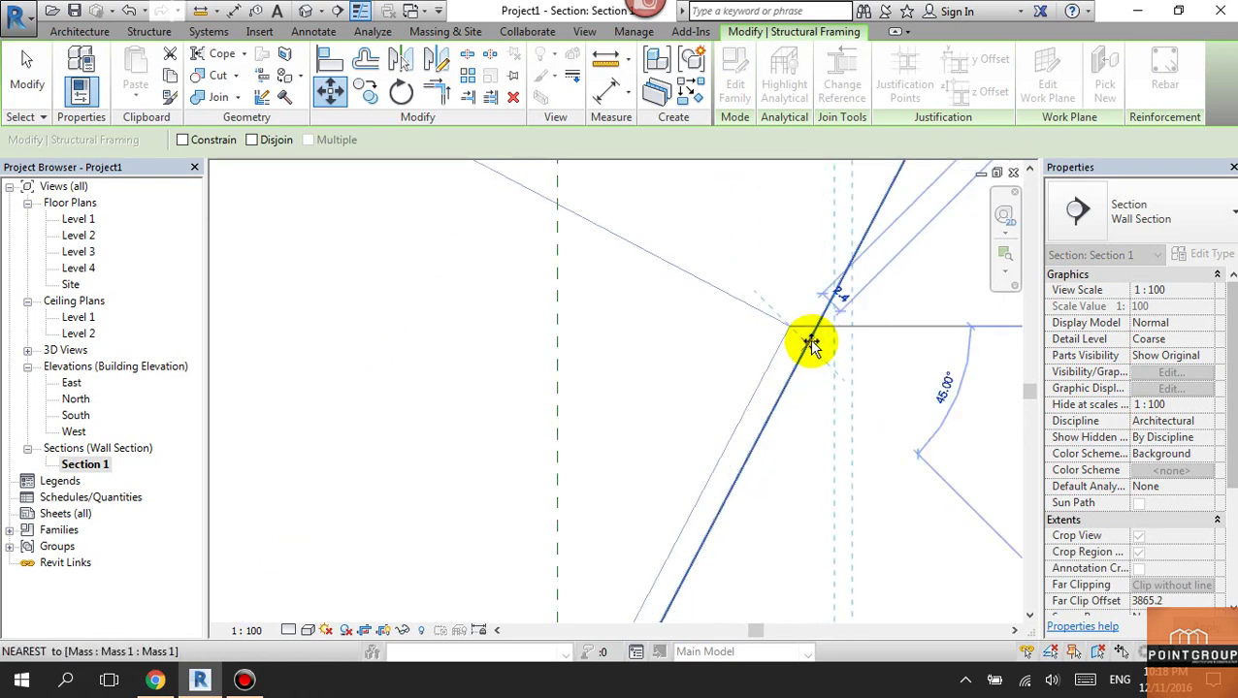
left_click(811, 337)
scroll(879, 406, "down", 2)
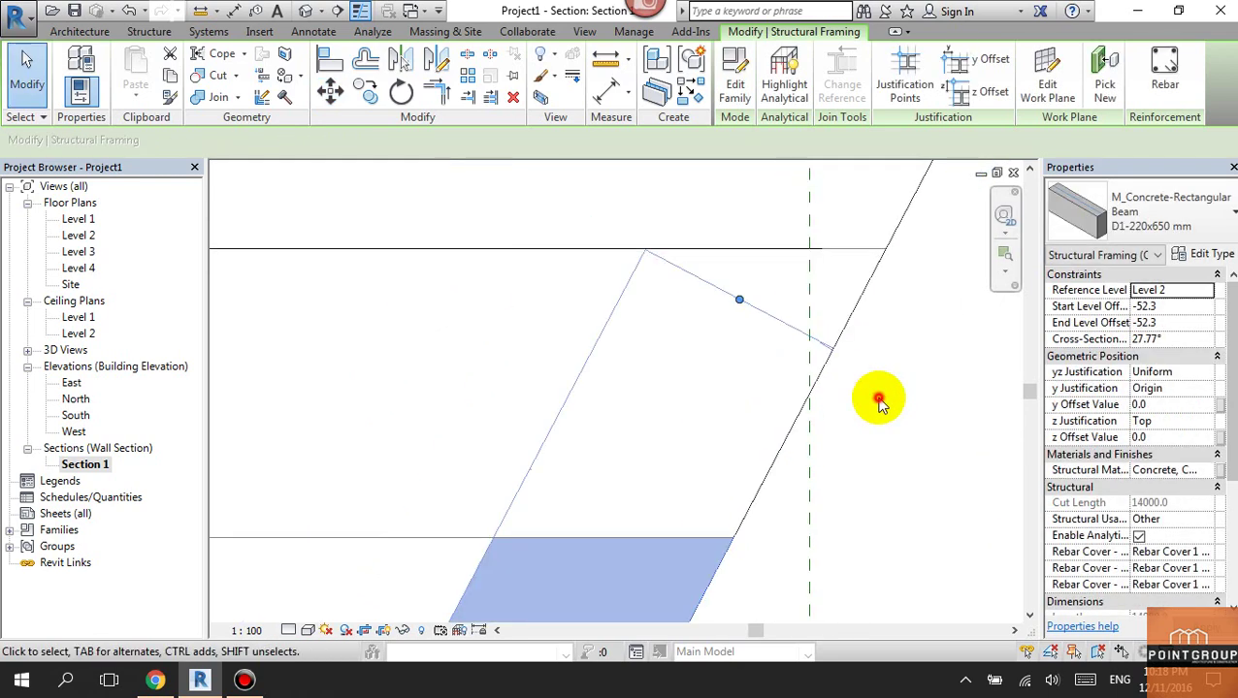
left_click(879, 407)
Step: Attempt another floor-beam join and cancel it after the cannot-cut error
left_click(217, 97)
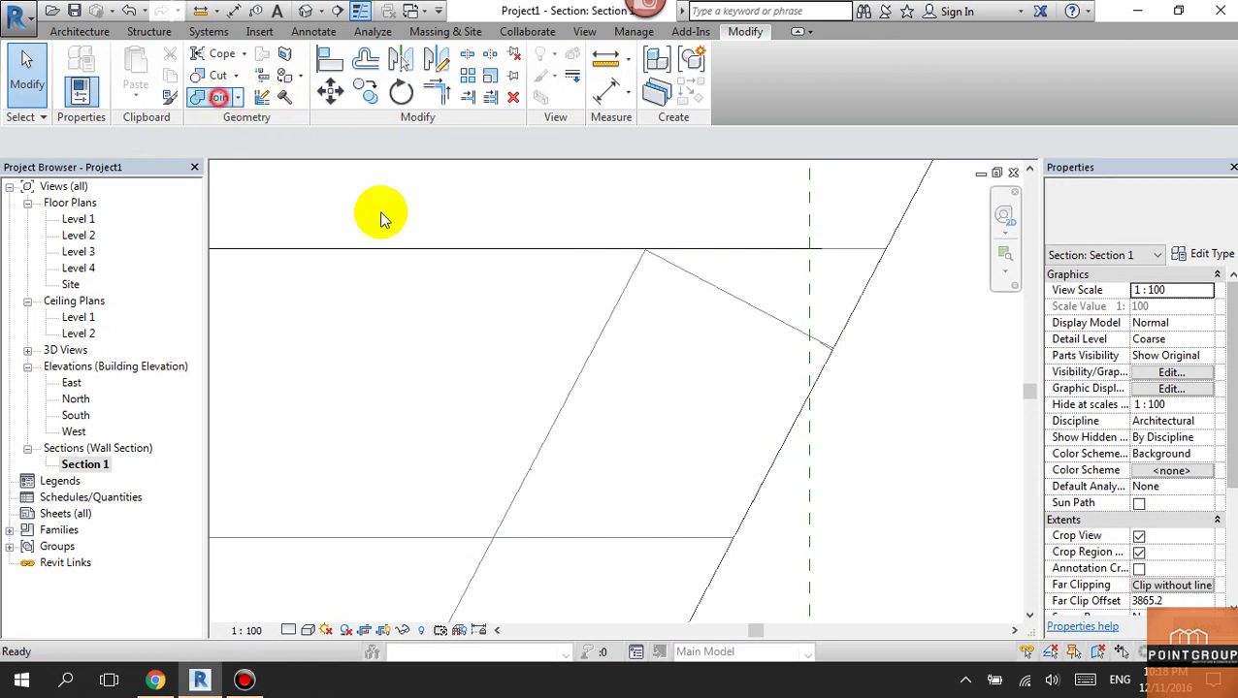
left_click(617, 244)
left_click(622, 284)
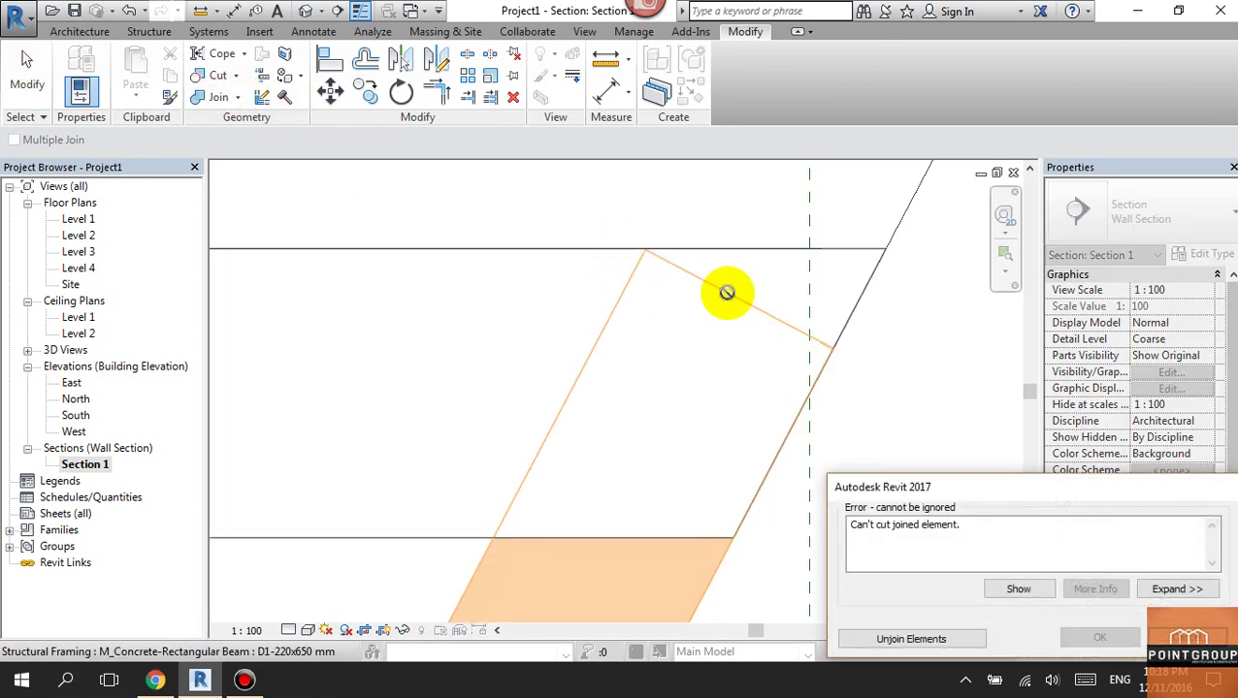
left_click(1185, 637)
Step: Move the beam up by 25 from its corner
left_click(788, 323)
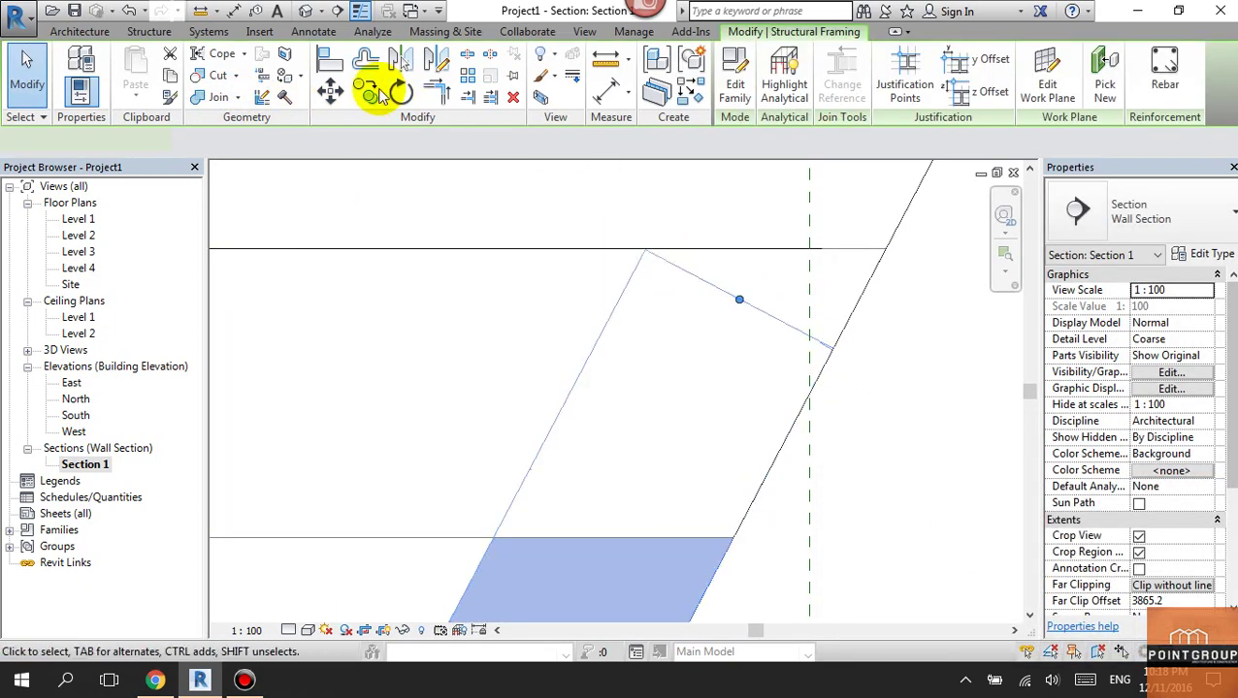
left_click(331, 90)
left_click(643, 254)
left_click(643, 228)
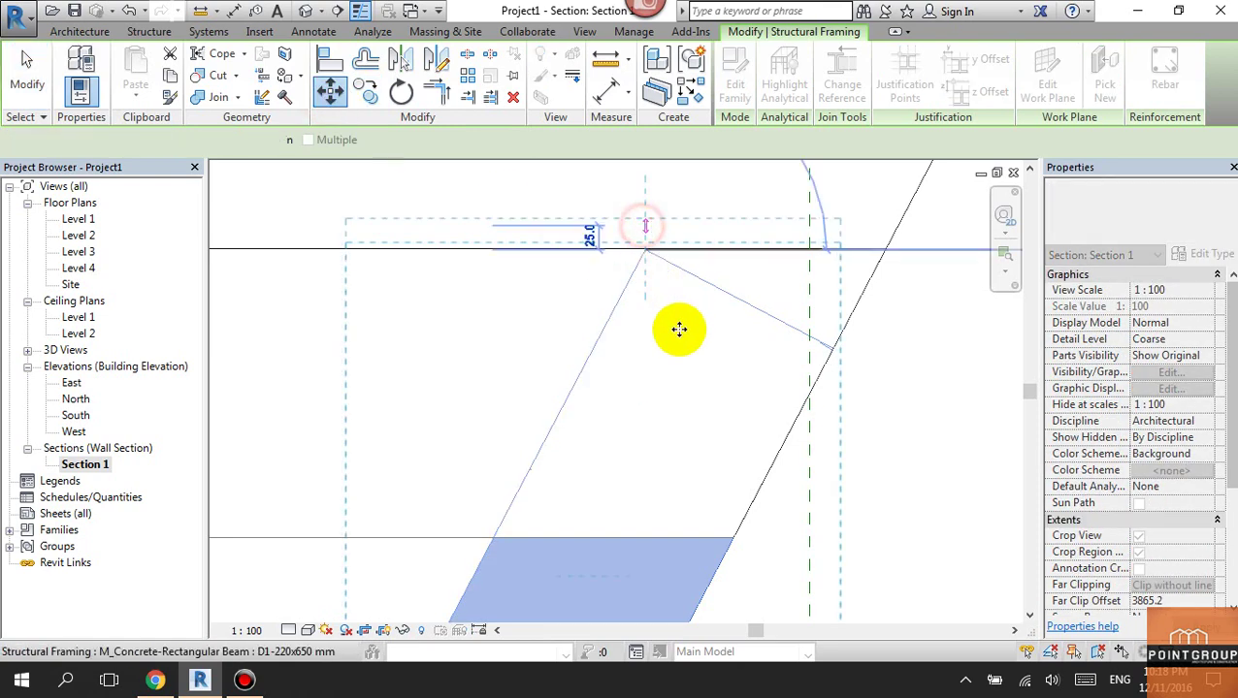
key("Escape")
Step: Abandon a further join attempt and start aligning the beam to the sloped slab edge (AL)
left_click(214, 100)
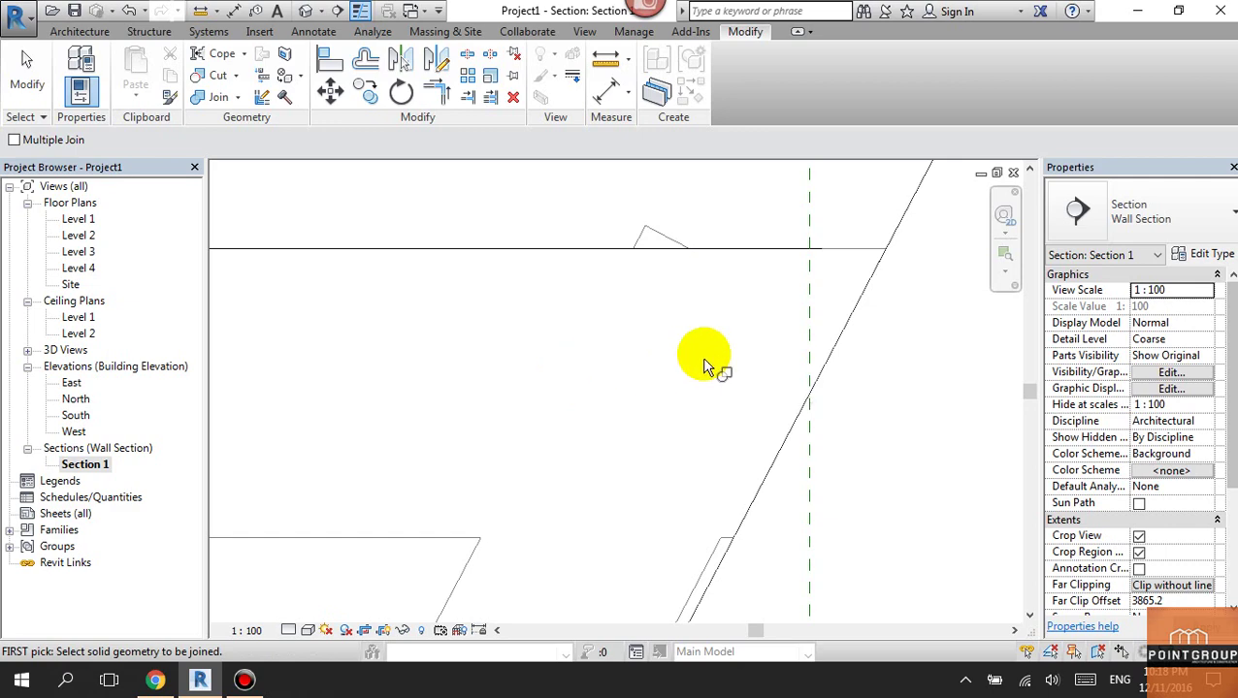
left_click(691, 284)
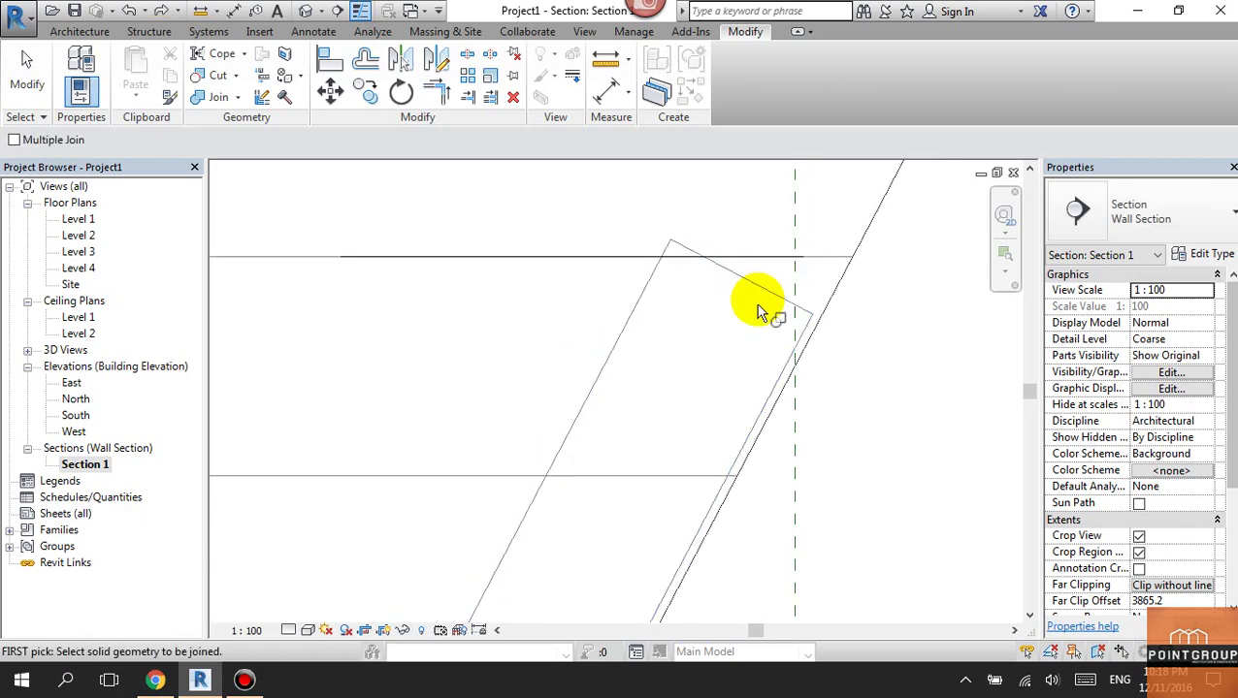
scroll(853, 340, "down", 2)
scroll(824, 339, "down", 2)
mouse_move(801, 339)
middle_mouse_down()
mouse_move(842, 357)
mouse_move(779, 317)
middle_mouse_up()
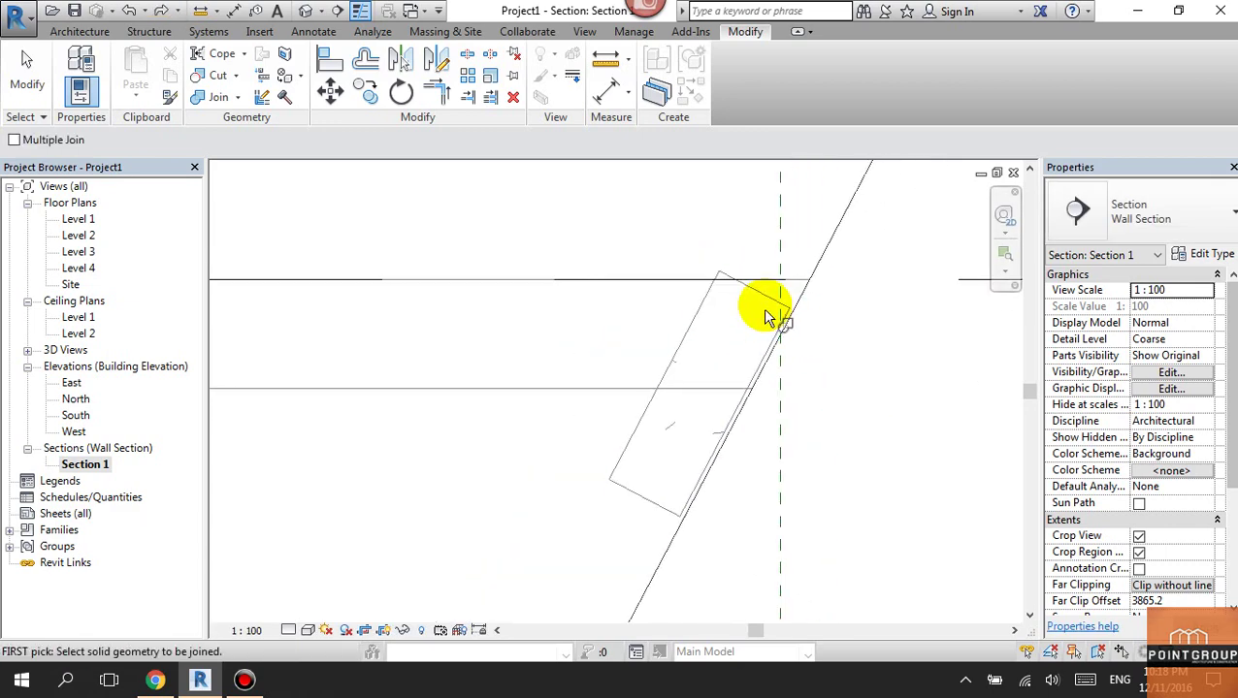
scroll(804, 326, "up", 2)
key("Escape")
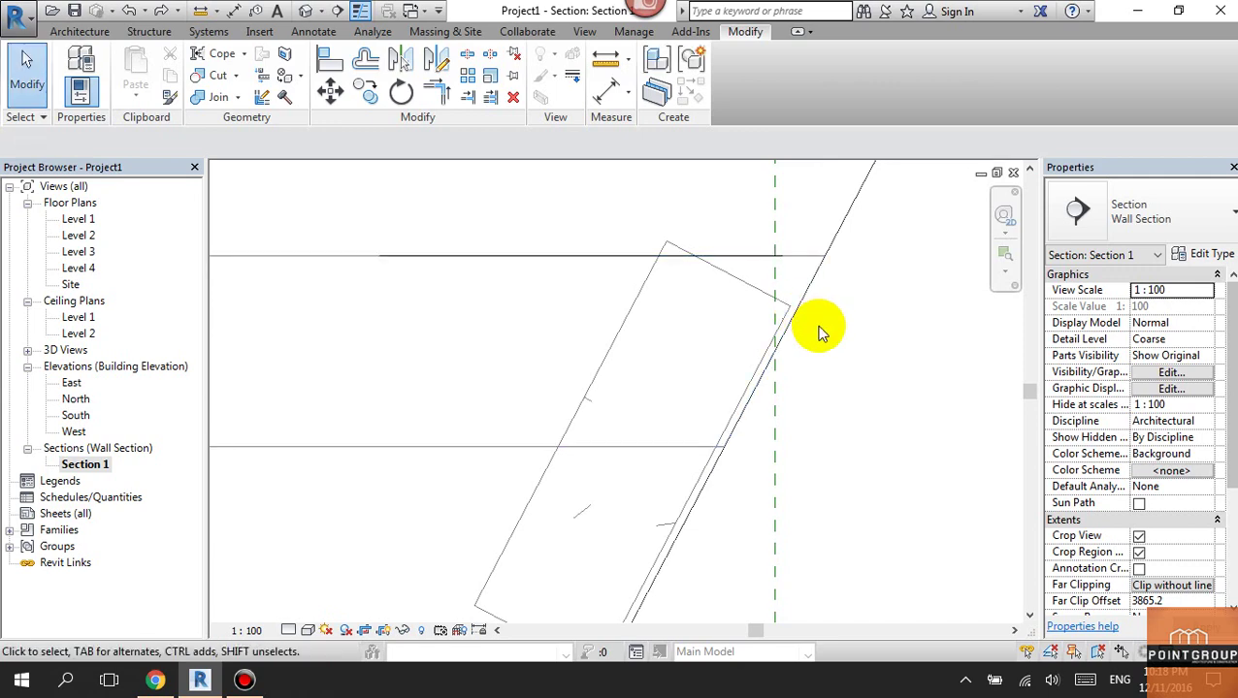
key("l")
left_click(805, 318)
Step: Align the beam face to the sloped edge, then move it onto the right sloped edge
left_click(788, 326)
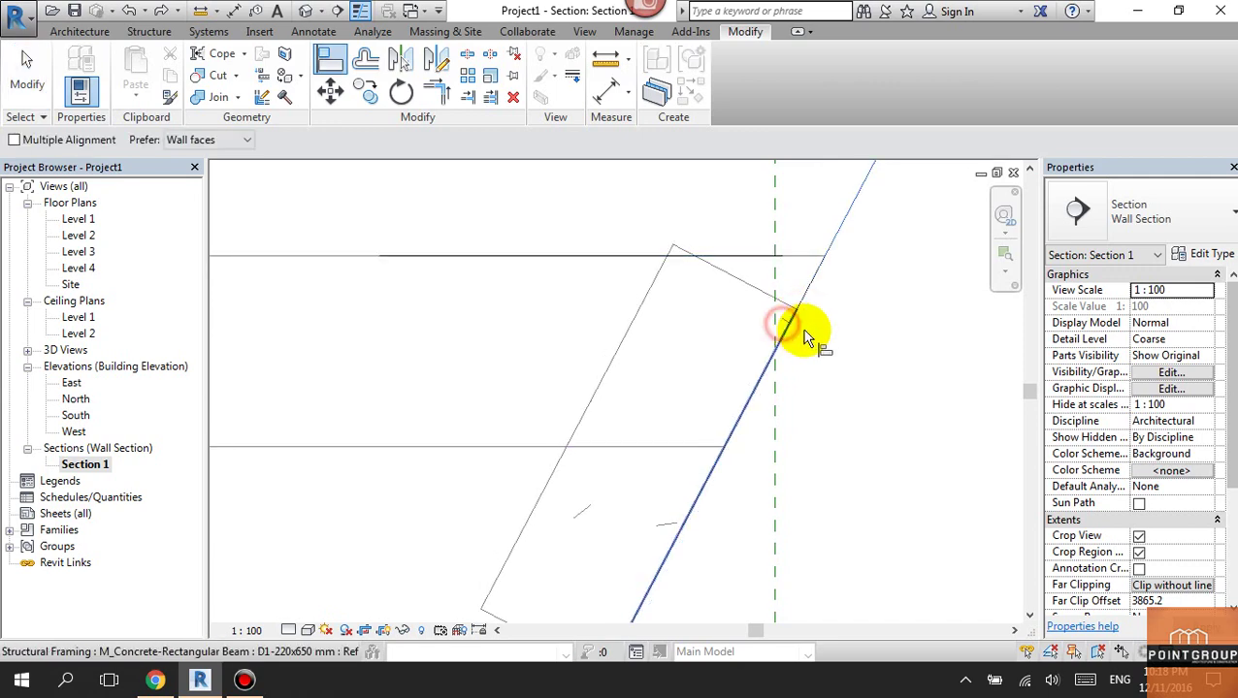
key("Escape")
left_click(726, 276)
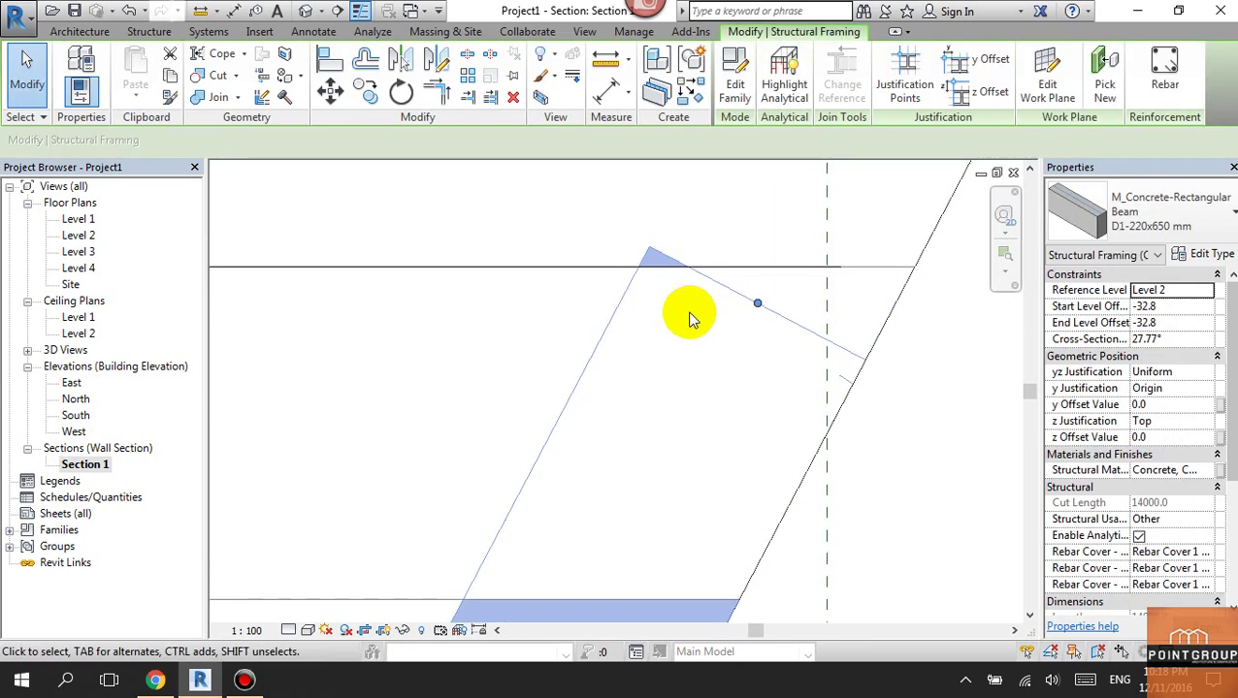
key("m")
key("v")
left_click(648, 261)
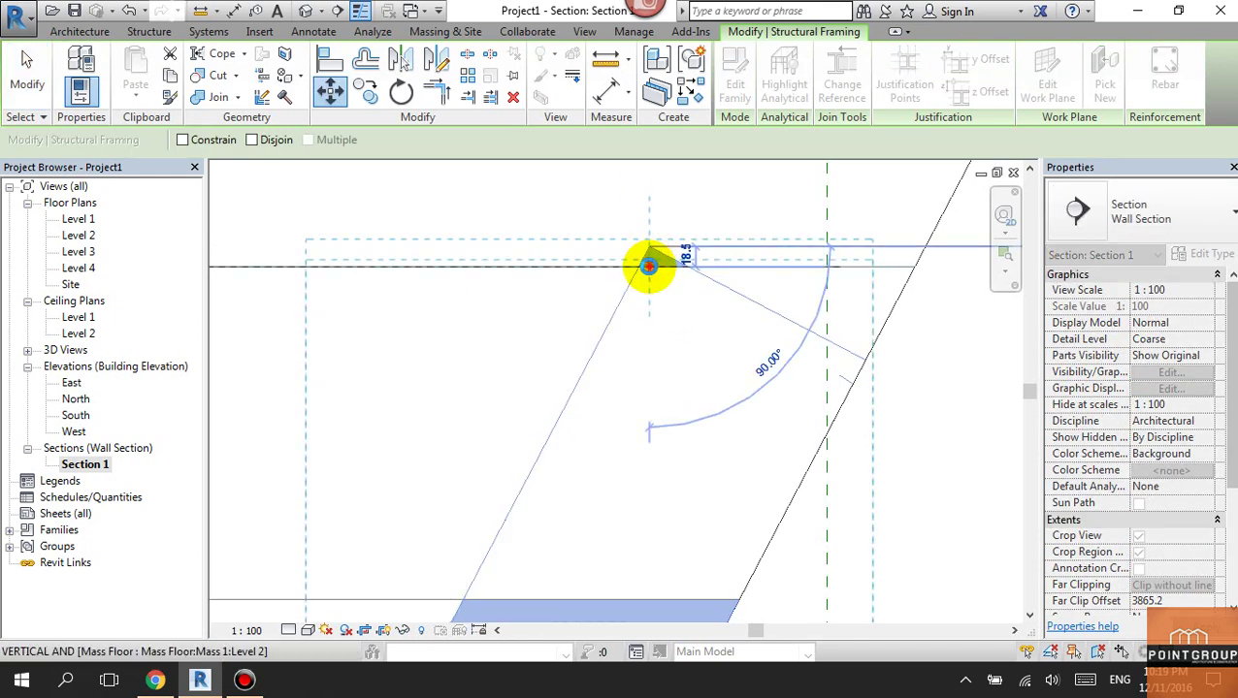
left_click(684, 320)
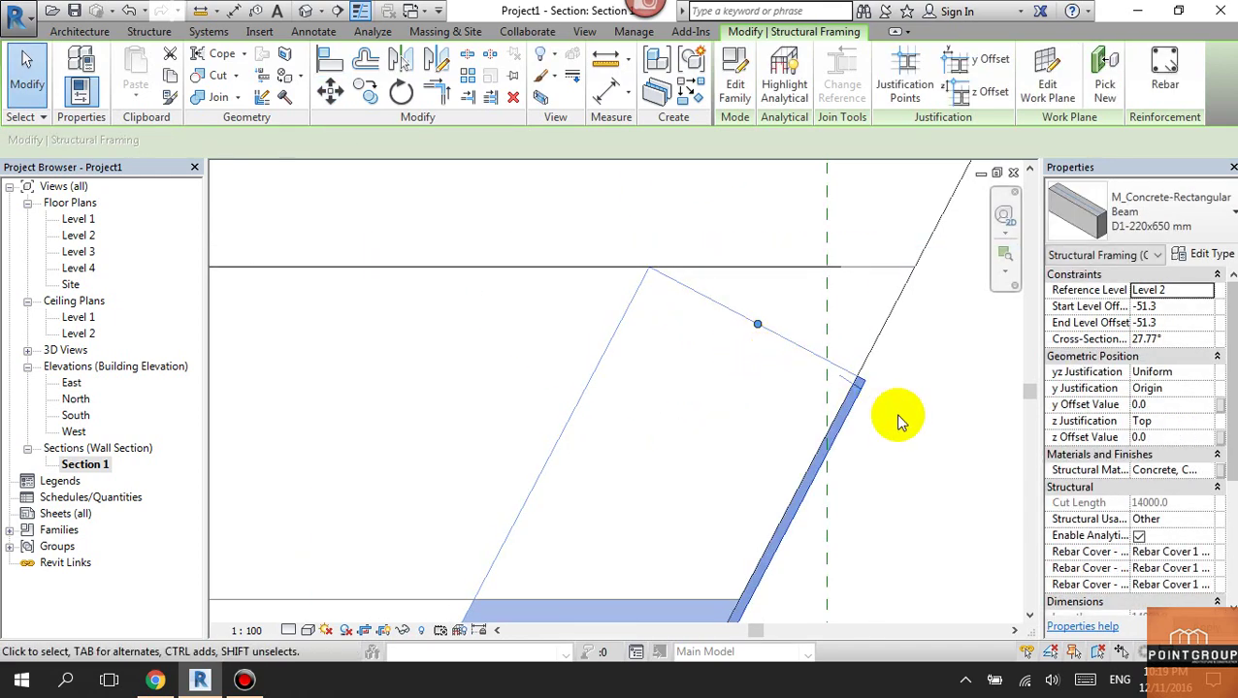
Step: Move the beam end onto the slab corner
key("m")
key("v")
scroll(892, 398, "up", 1)
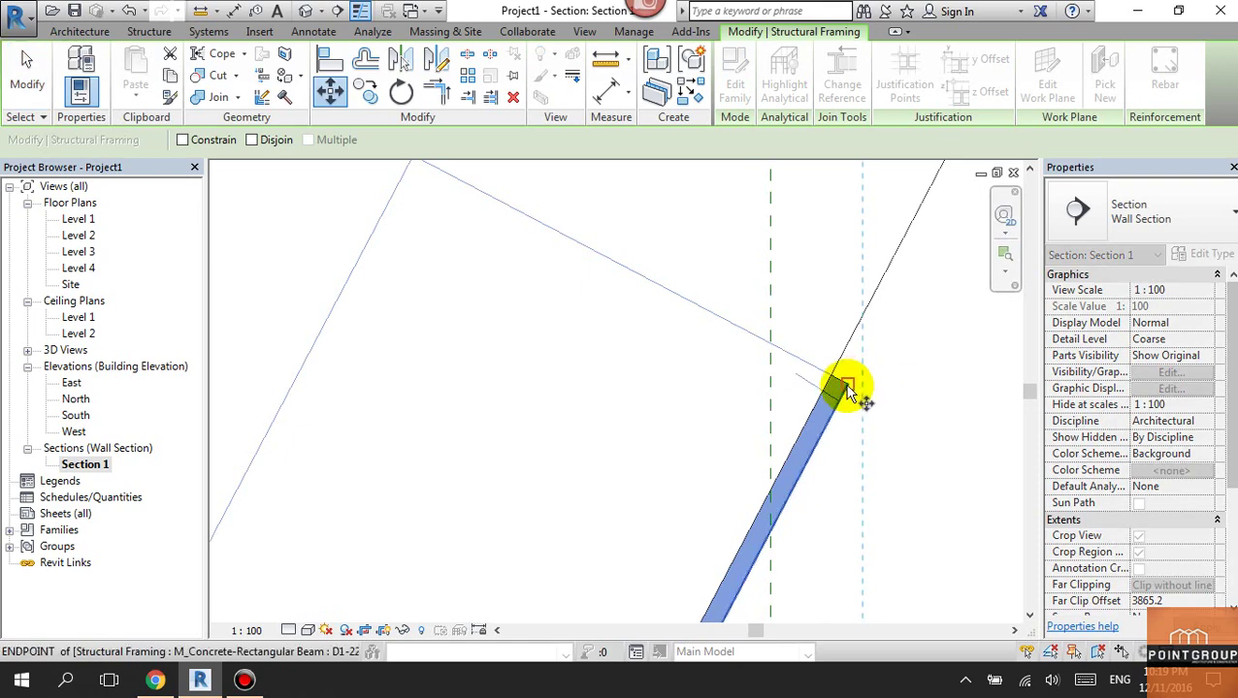
left_click(831, 384)
scroll(831, 378, "up", 2)
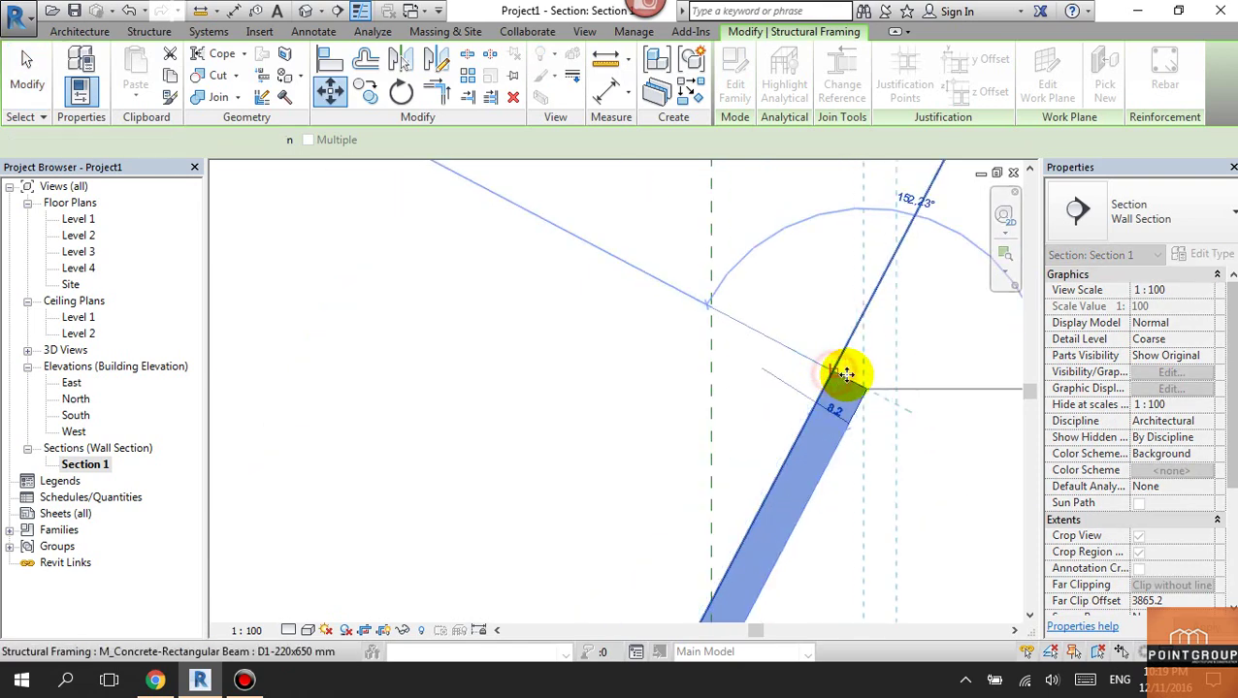
left_click(846, 375)
scroll(842, 380, "up", 1)
scroll(829, 377, "up", 2)
scroll(820, 373, "up", 1)
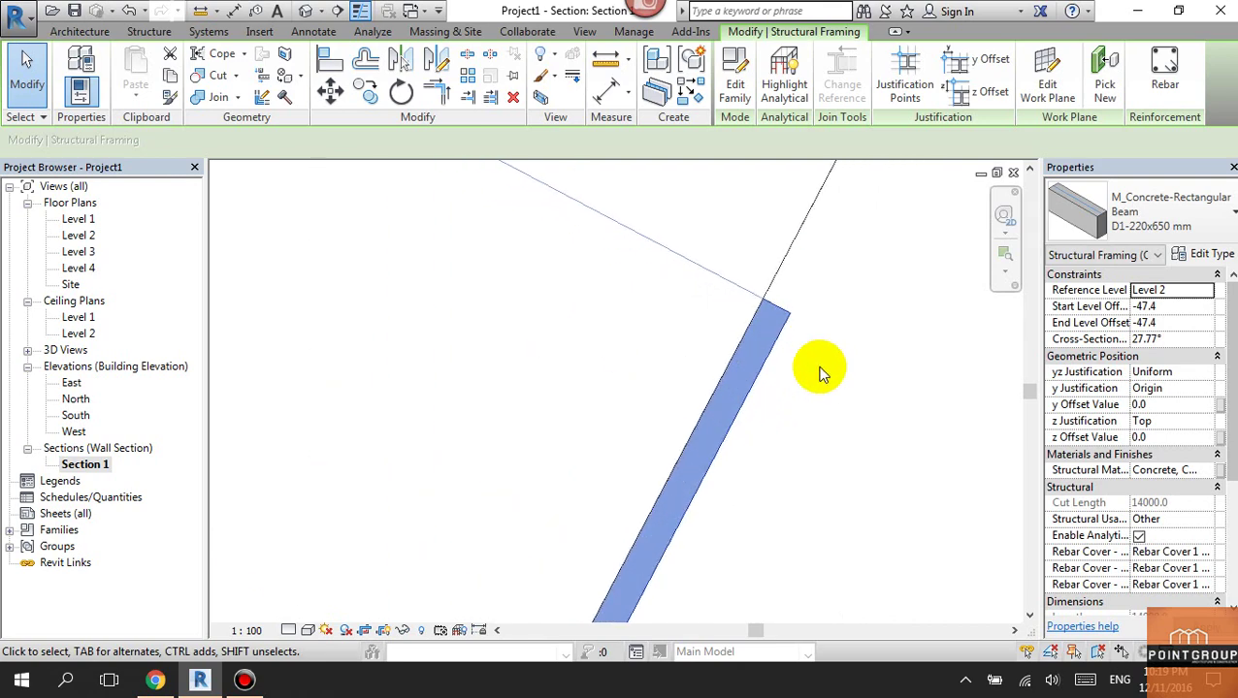
Step: Snap the beam corner perpendicular onto the slab edge, dismissing the element-too-small errors
key("m")
key("v")
left_click(794, 315)
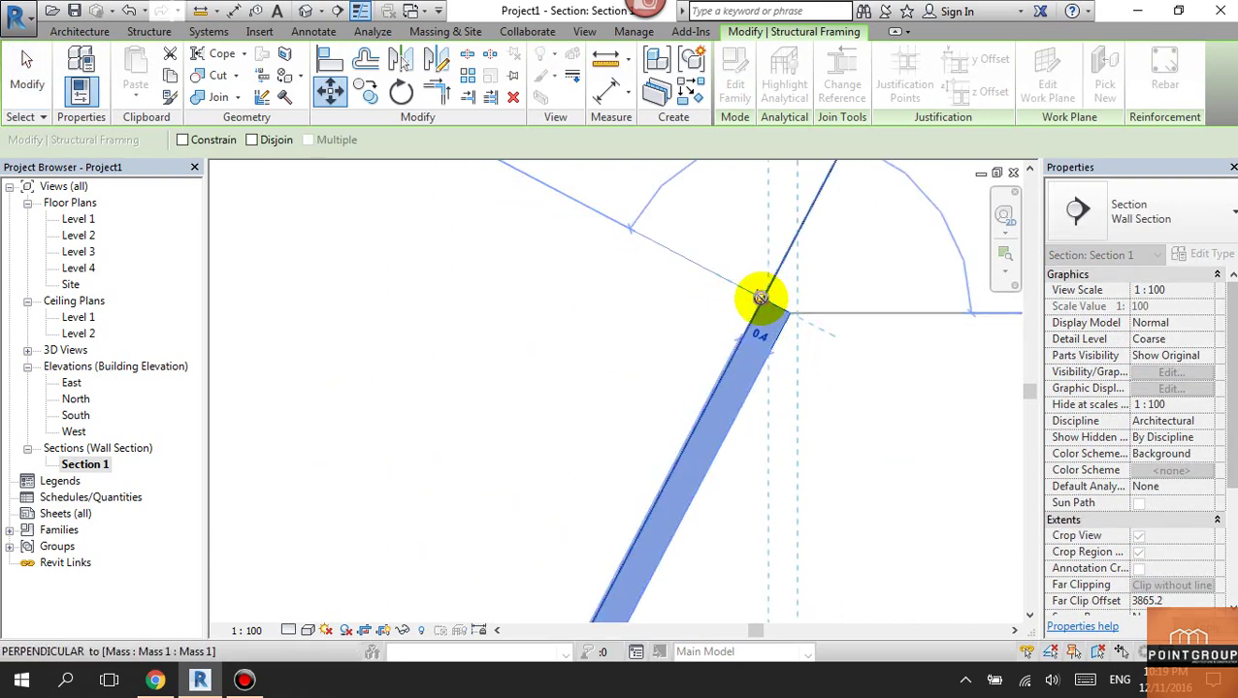
left_click(1130, 637)
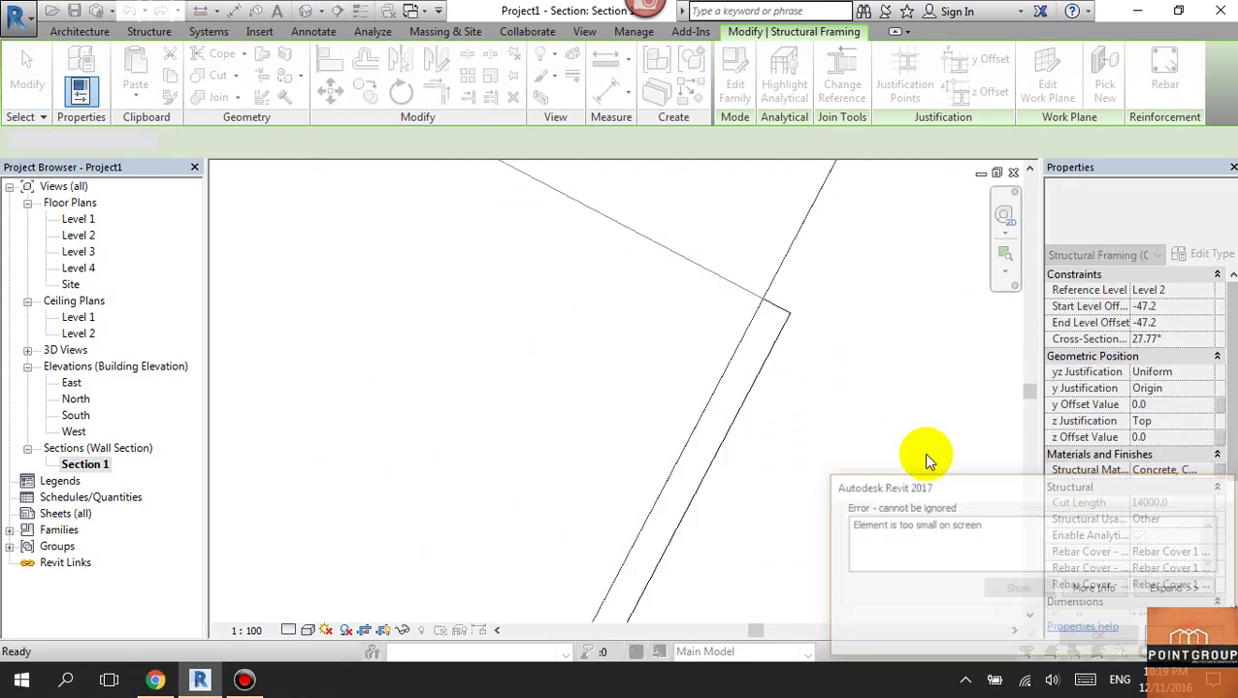
left_click(811, 354)
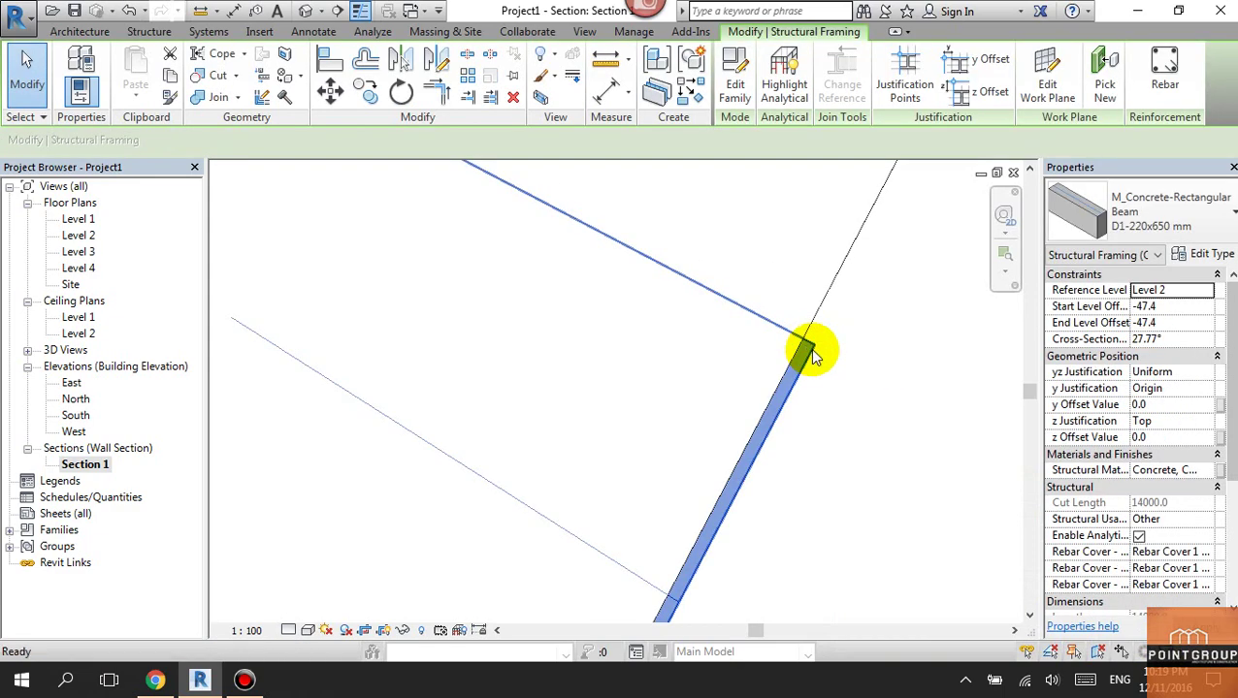
key("m")
key("v")
left_click(806, 345)
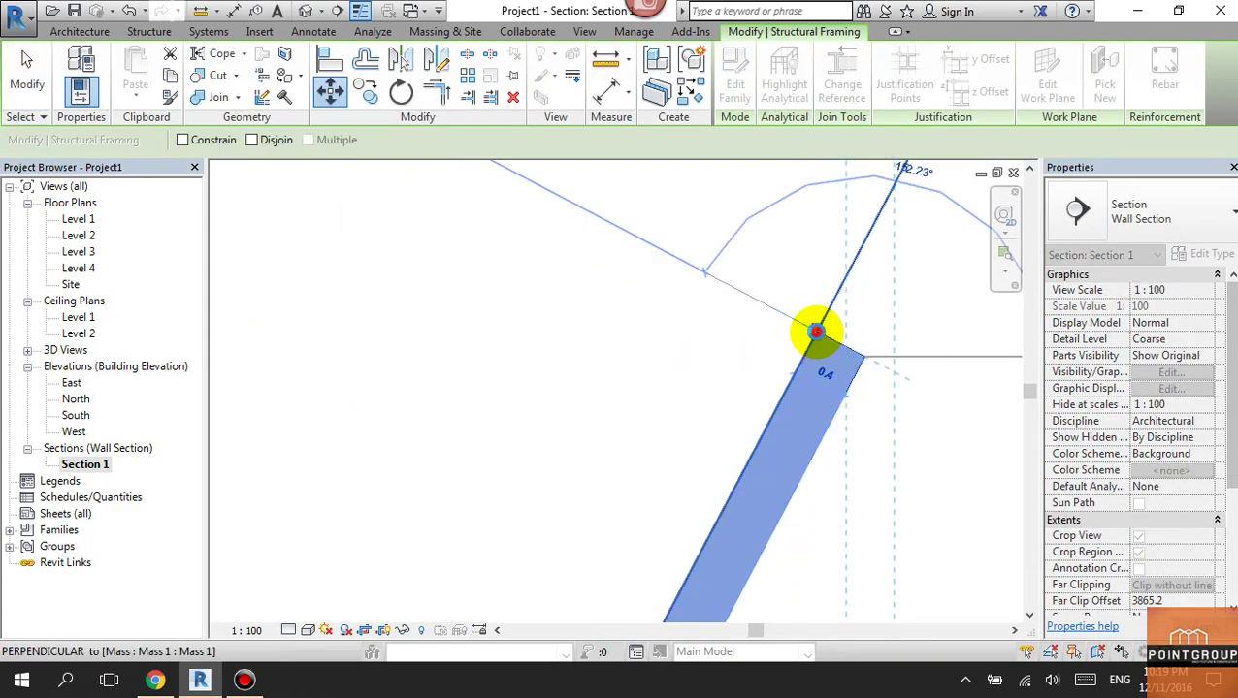
left_click(816, 333)
left_click(1099, 637)
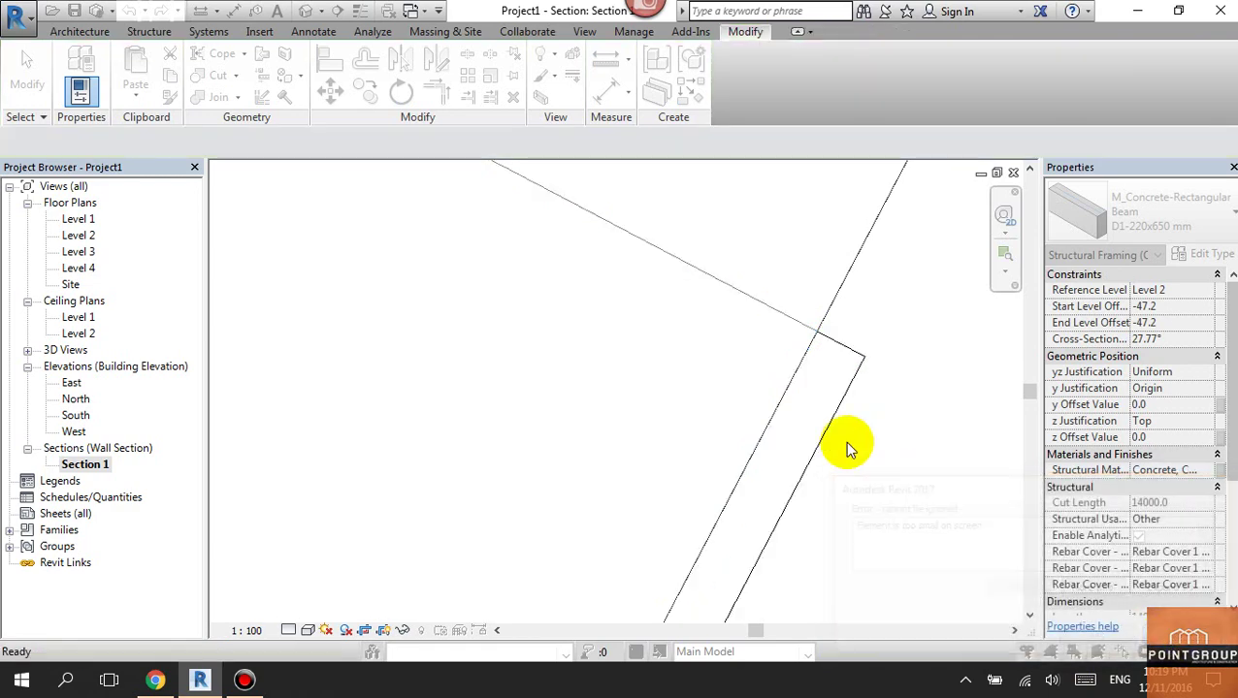
mouse_move(740, 369)
left_mouse_down()
mouse_move(714, 359)
mouse_move(743, 363)
left_mouse_up()
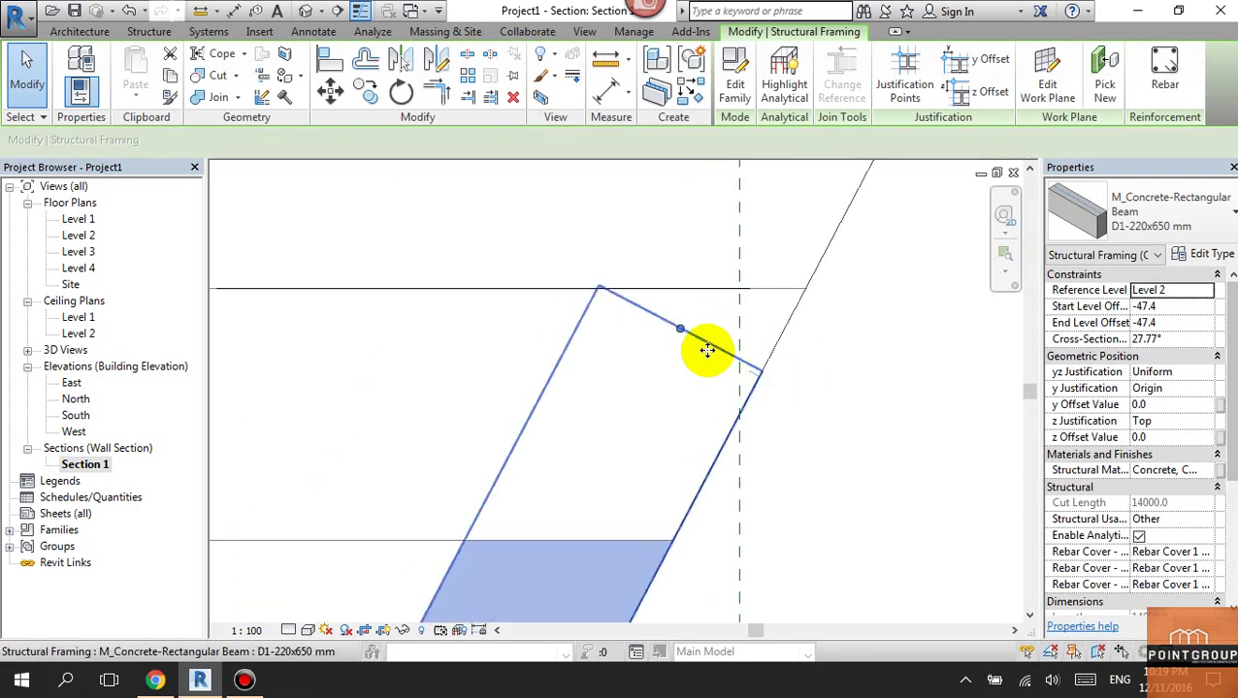
left_click(798, 459)
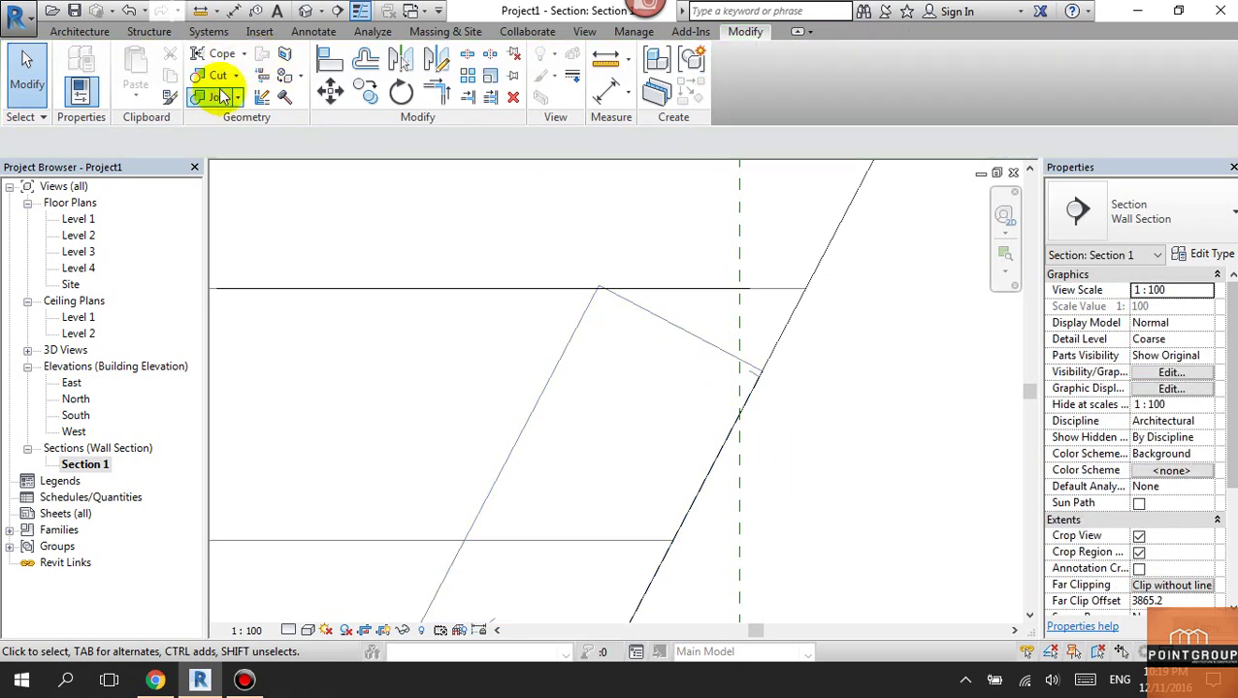
Step: Turn Thin Lines off and join the beam with the Level 2 floor at -47.4 offsets
key("t")
key("l")
scroll(582, 335, "down", 4)
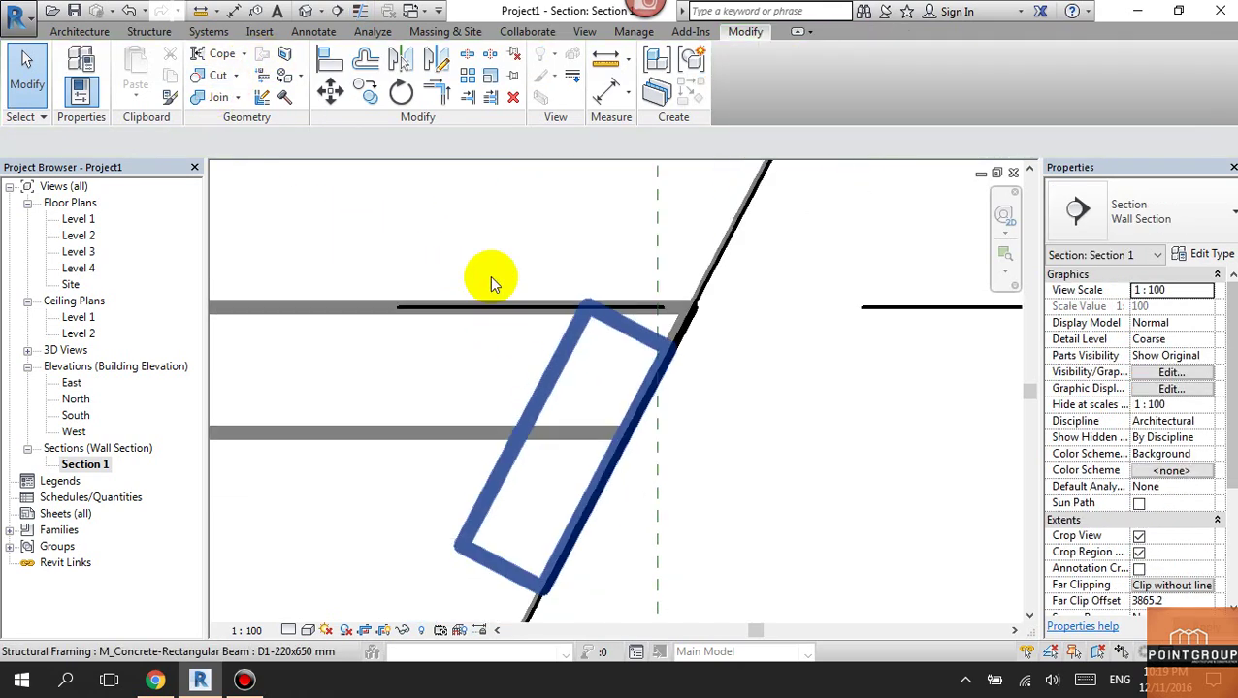
left_click(218, 98)
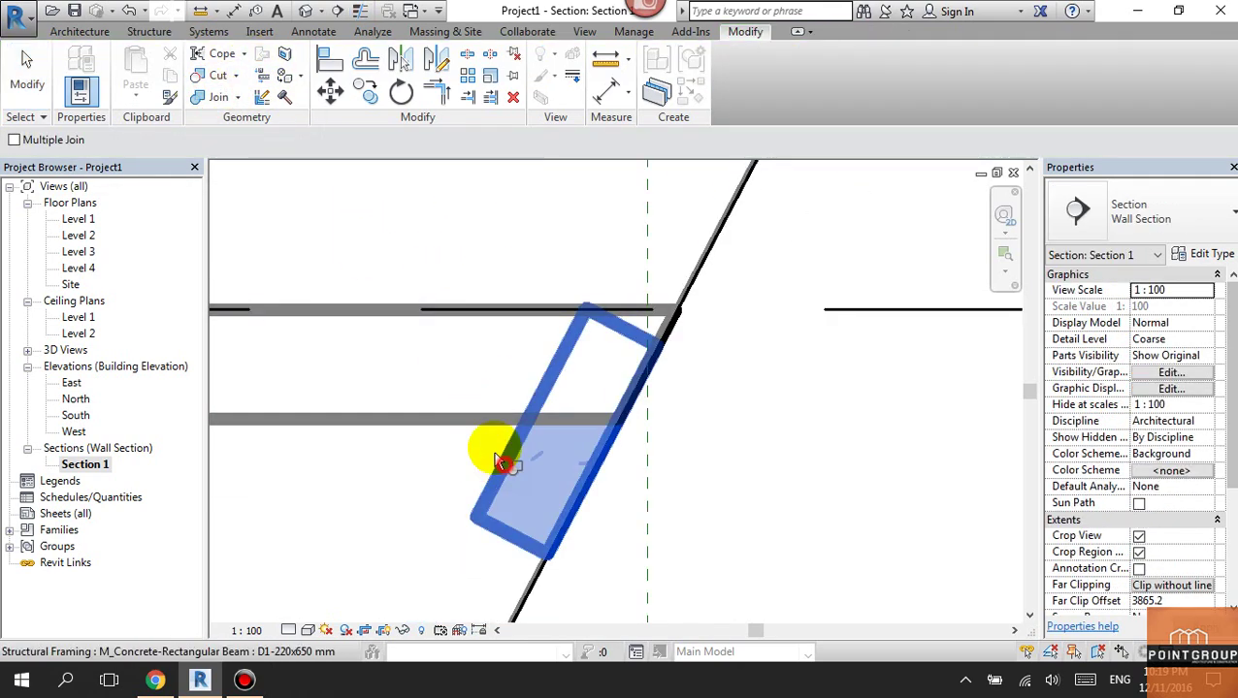
left_click(484, 454)
left_click(482, 420)
scroll(661, 360, "up", 3)
key("Escape")
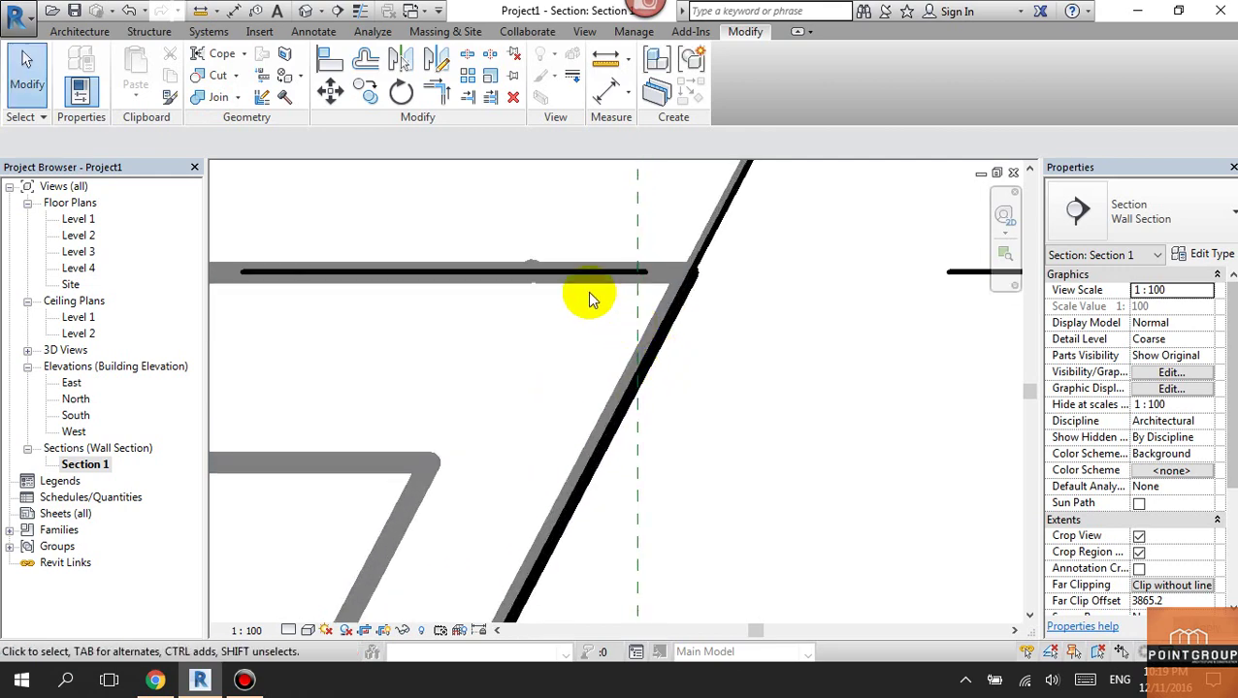
left_click(558, 320)
left_click(305, 11)
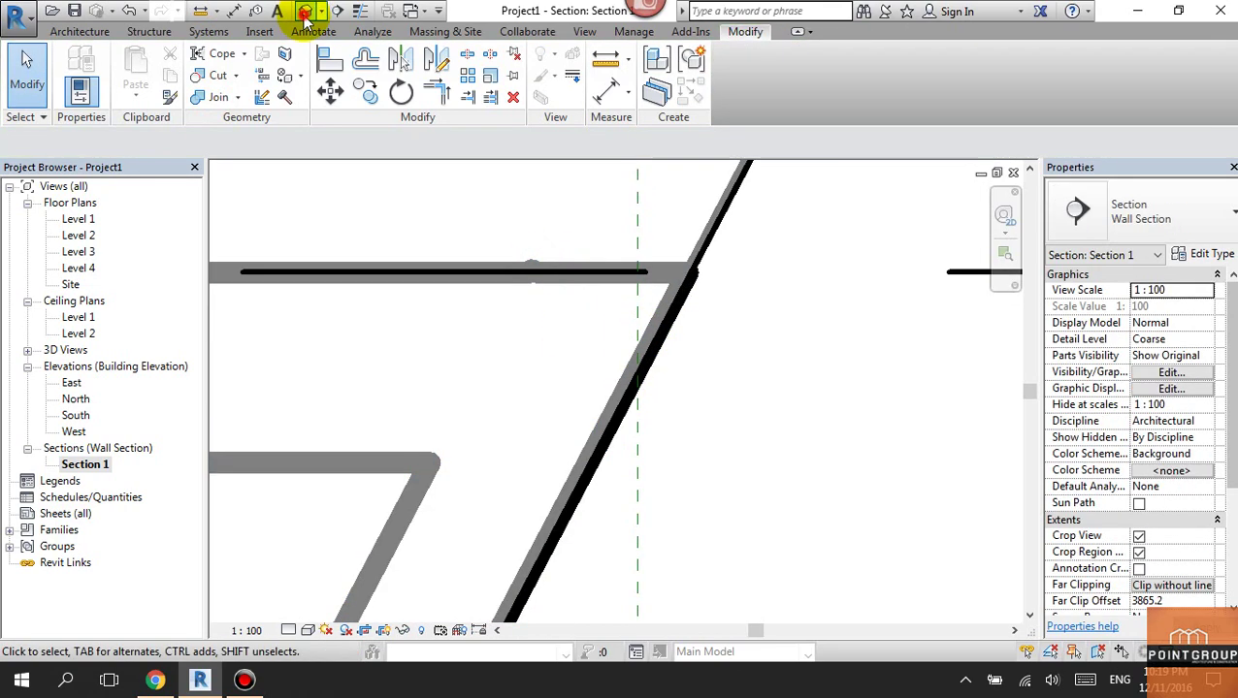
scroll(829, 489, "up", 3)
Step: Place a Floor: Slab Edge along the upper sloped floor's edge
scroll(743, 496, "up", 1)
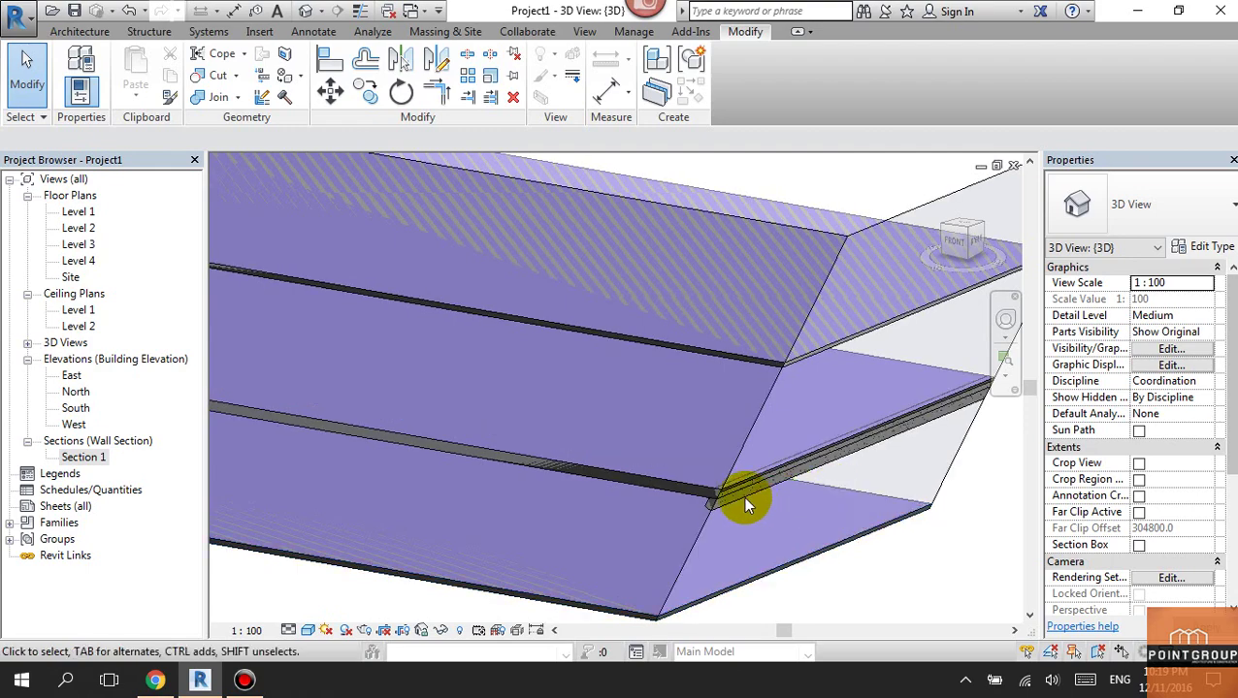
scroll(712, 455, "up", 2)
scroll(711, 454, "up", 2)
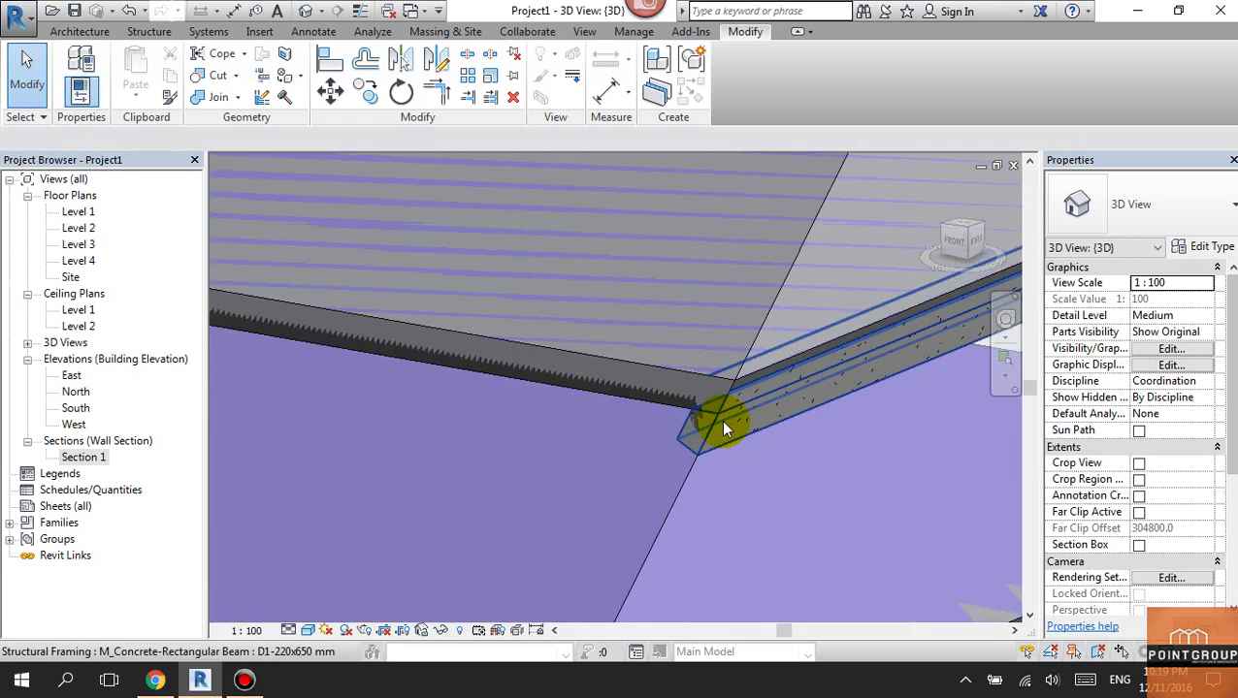
scroll(717, 425, "up", 2)
scroll(685, 378, "up", 1)
scroll(678, 372, "up", 2)
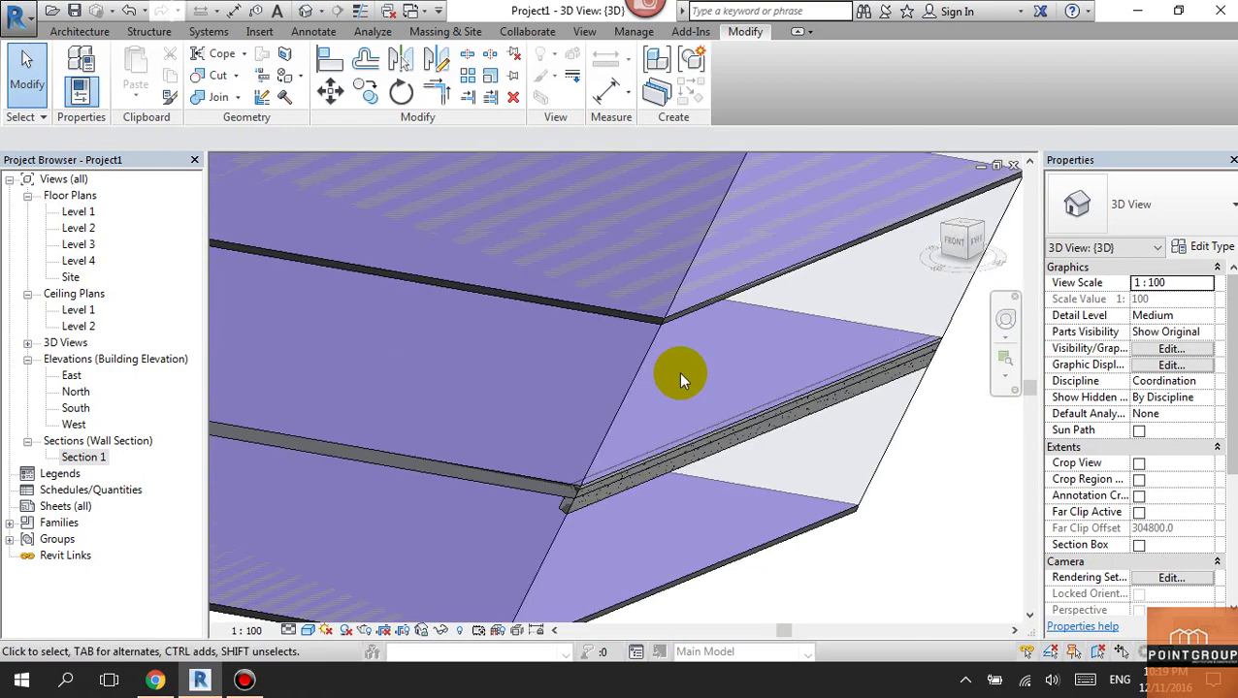
scroll(726, 338, "up", 1)
scroll(799, 405, "up", 1)
scroll(719, 386, "down", 2)
scroll(718, 387, "down", 1)
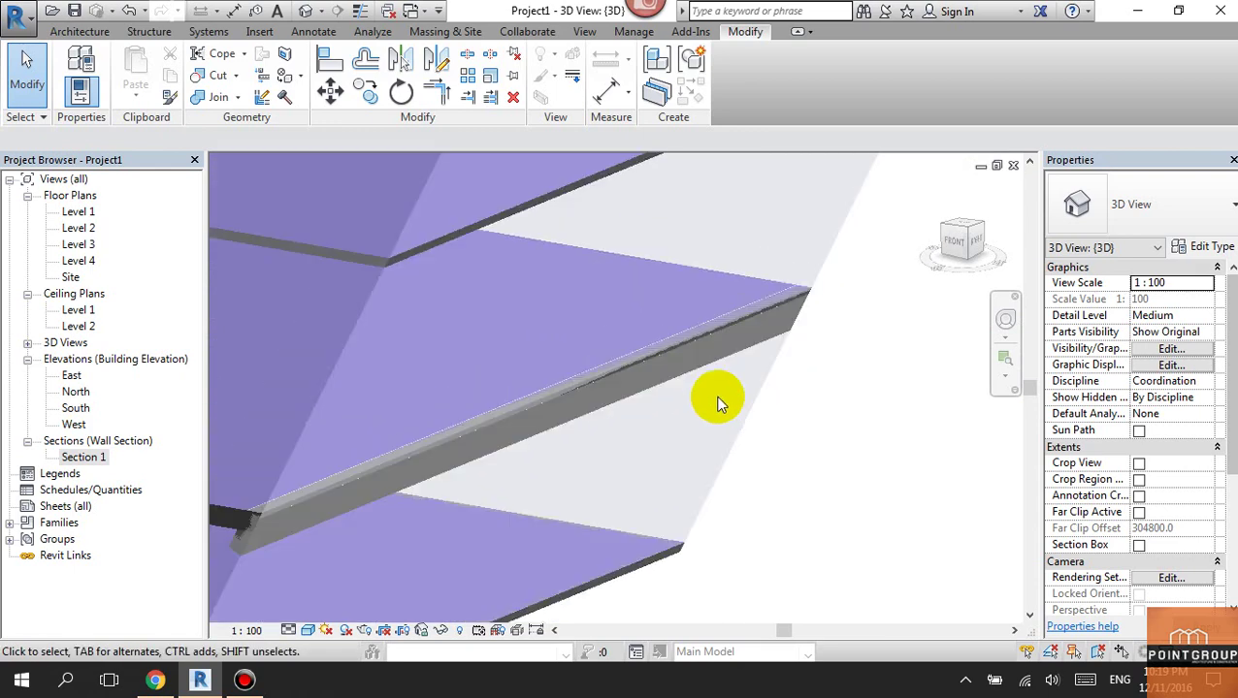
scroll(763, 414, "down", 2)
left_click(146, 35)
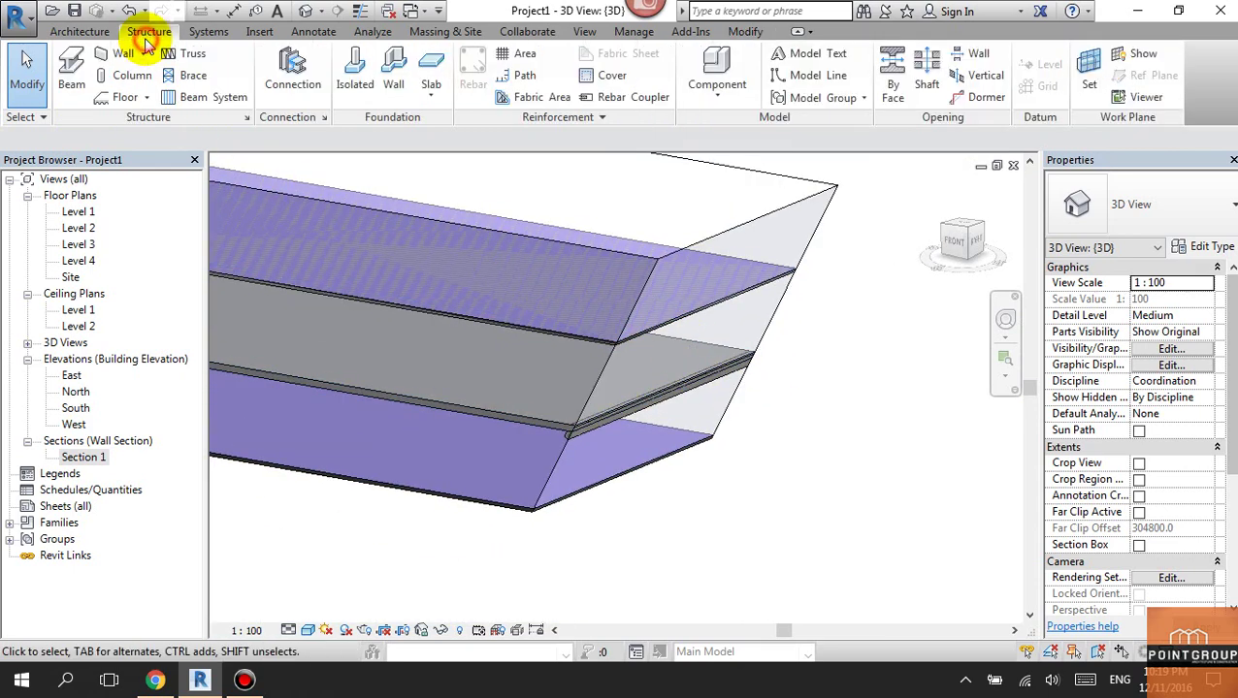
left_click(439, 103)
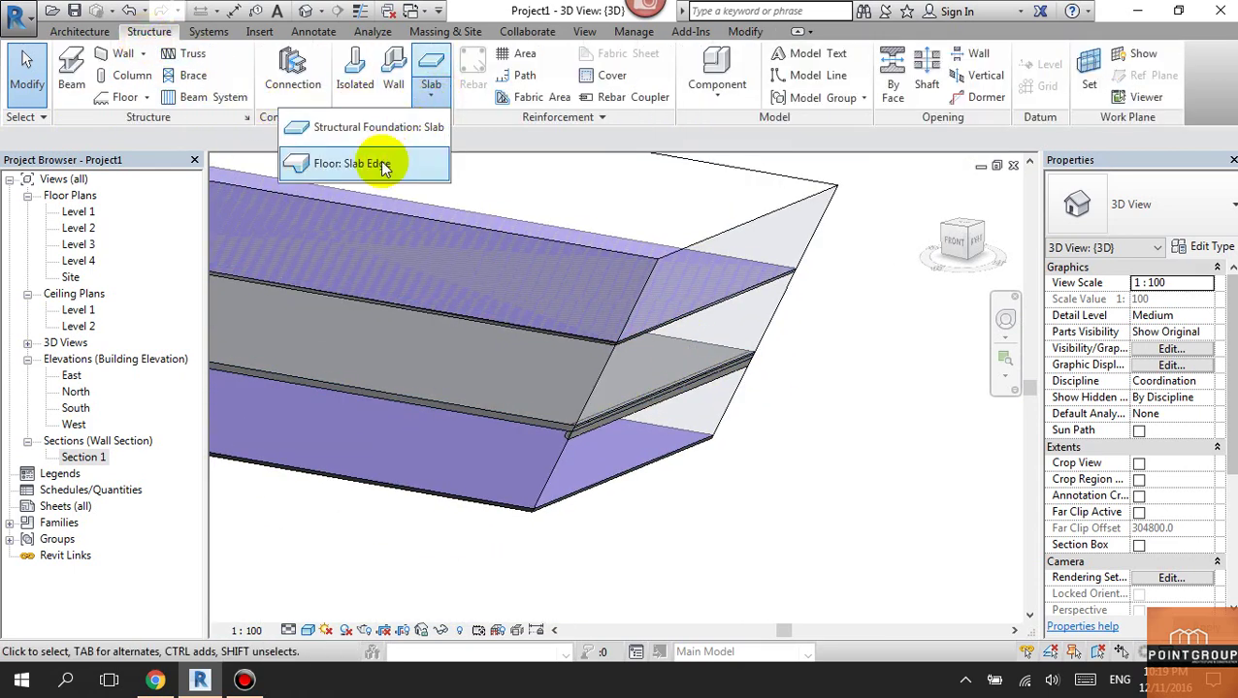
left_click(380, 167)
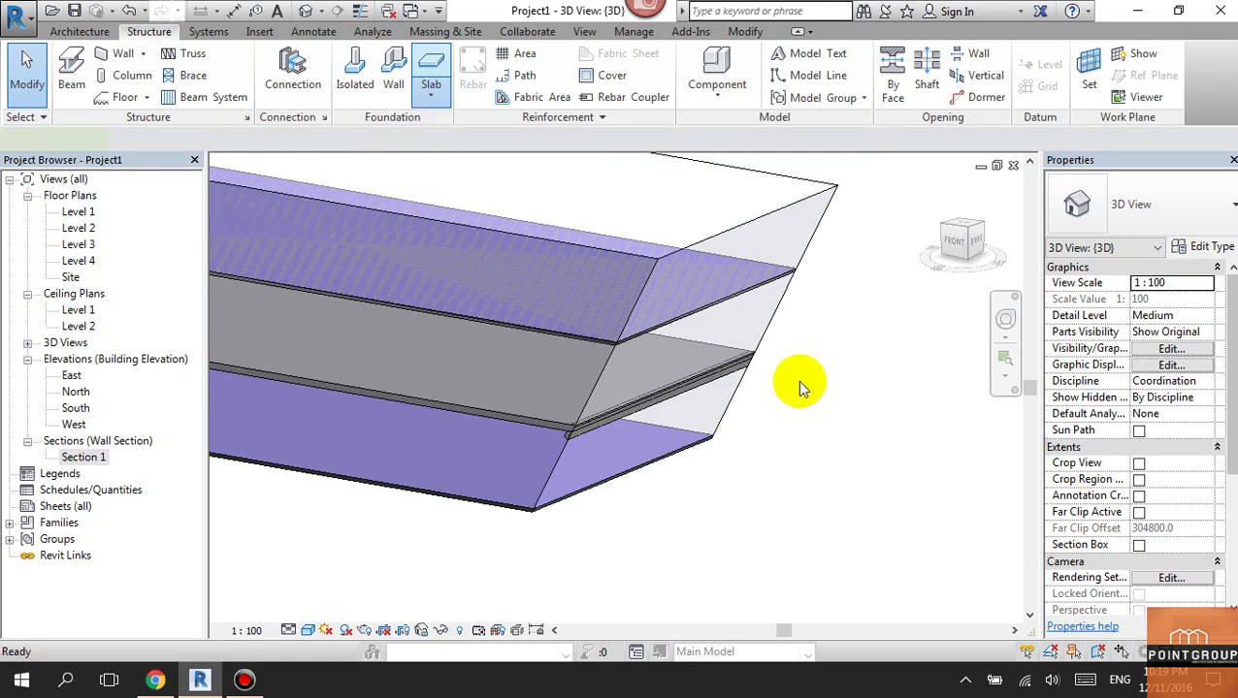
scroll(669, 371, "up", 2)
scroll(578, 313, "up", 1)
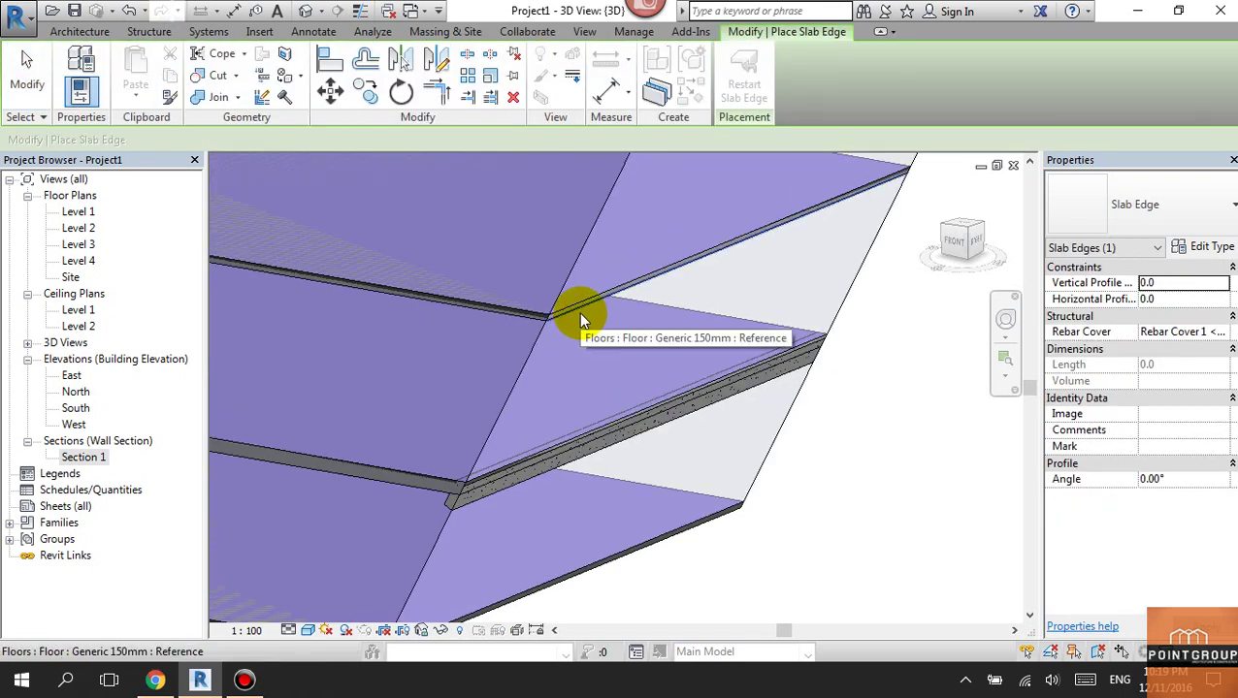
left_click(578, 312)
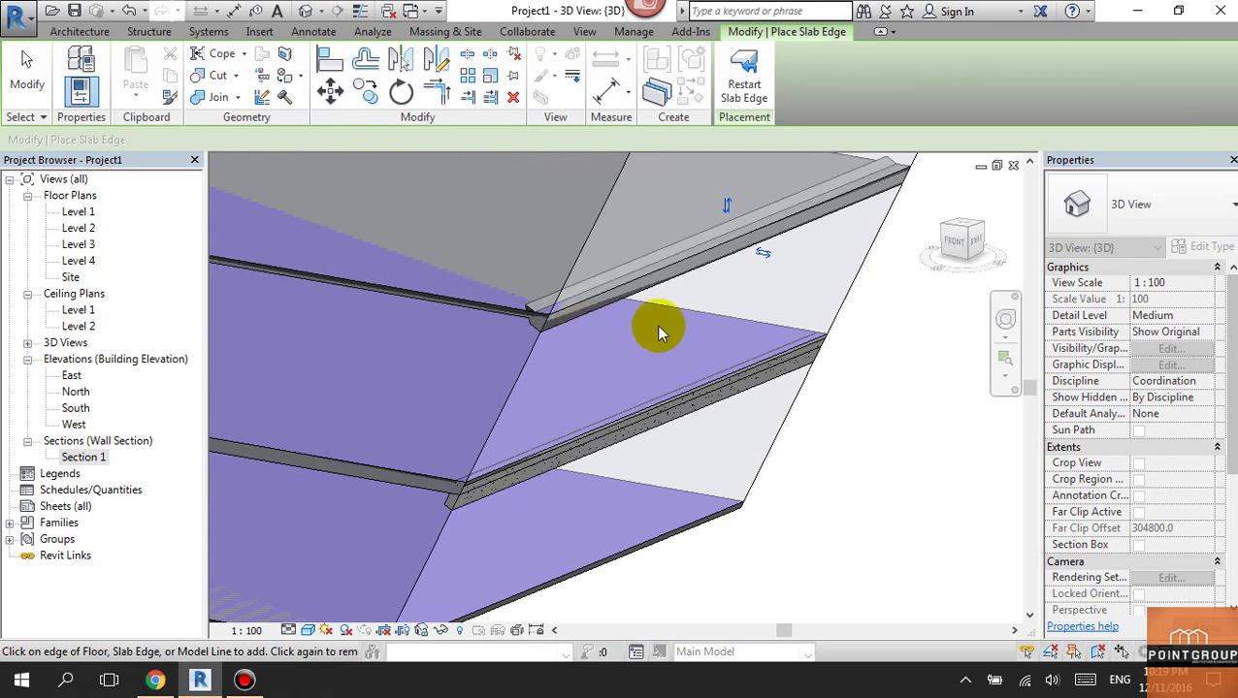
key("Escape")
Step: Set the slab edge's profile to M_Slab Edge-Thickened 600 x 300mm
left_click(524, 304)
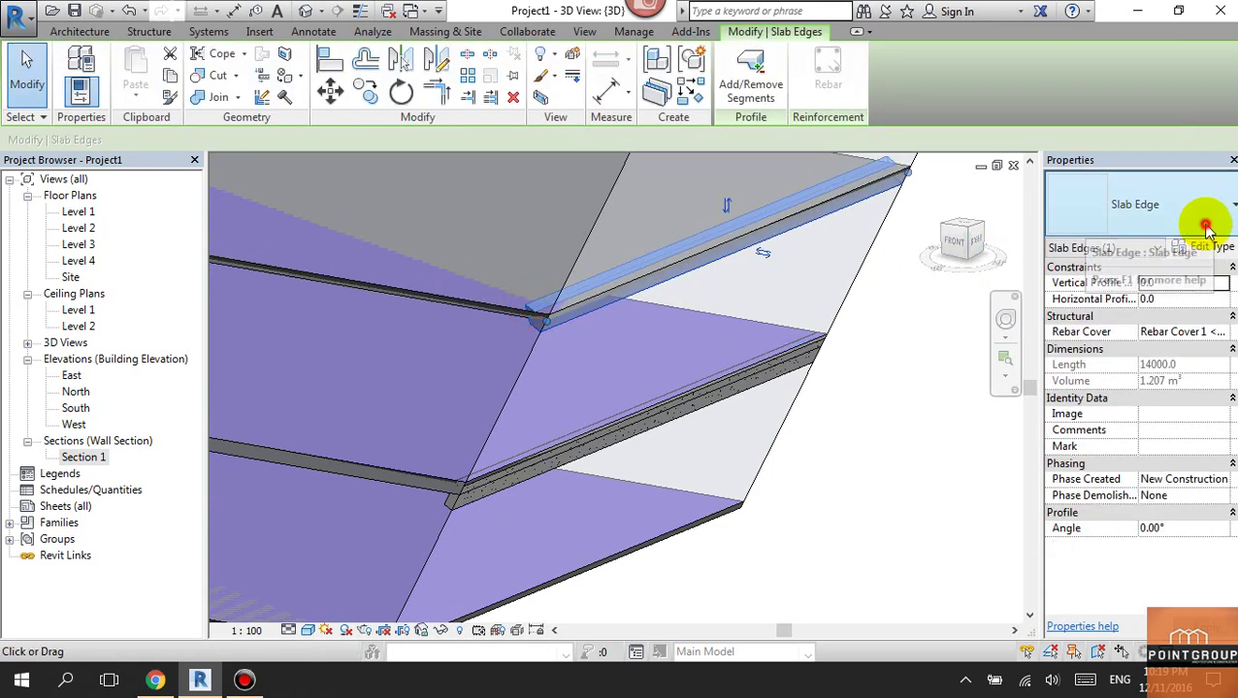
left_click(1179, 249)
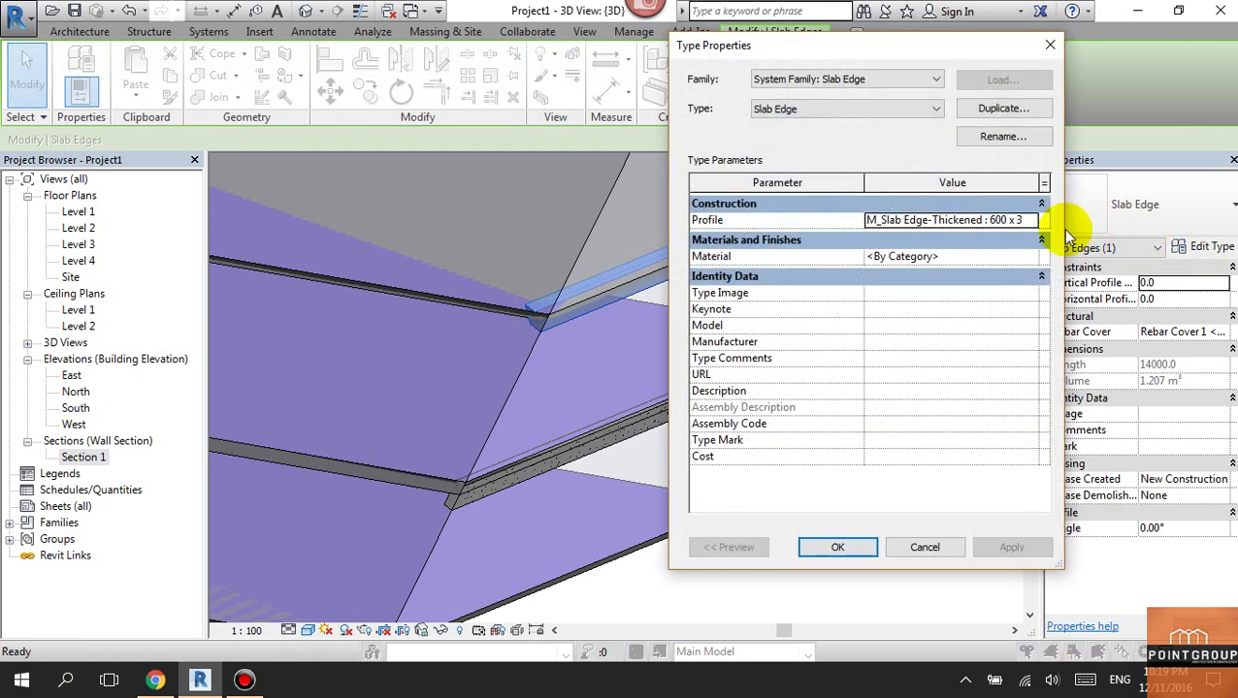
left_click(1030, 221)
left_click(1030, 221)
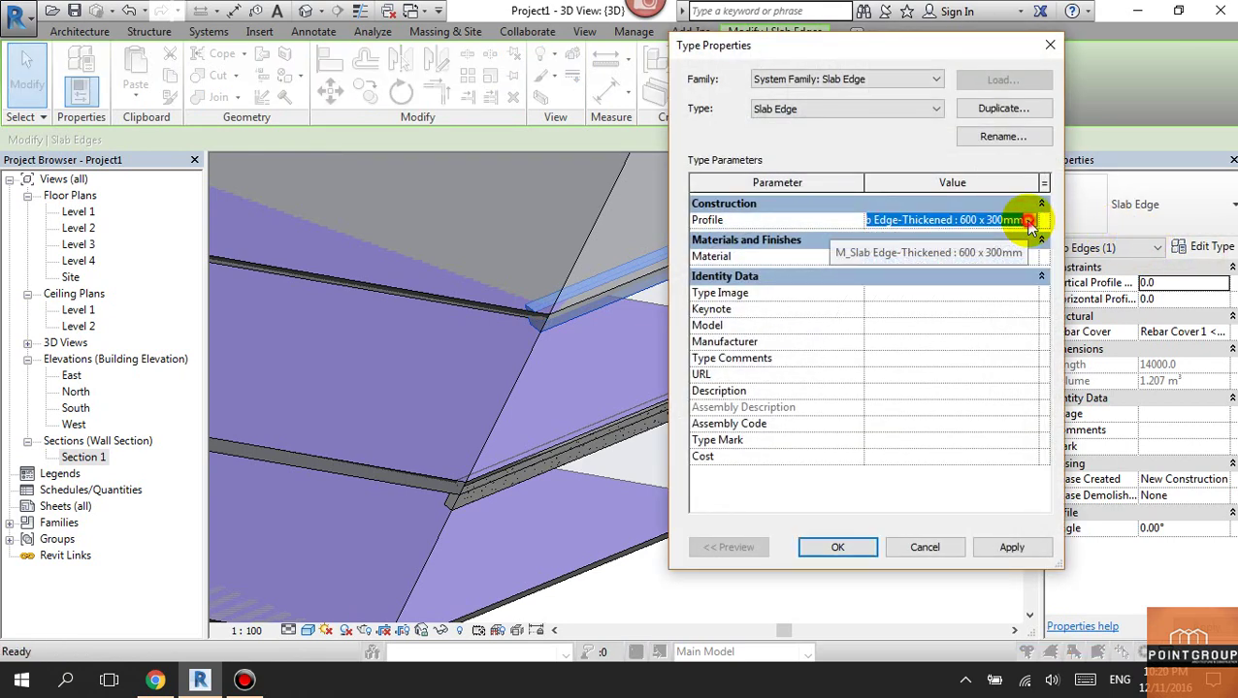
key("Escape")
key("Escape")
mouse_move(671, 366)
middle_mouse_down("shift")
mouse_move(628, 367)
mouse_move(594, 439)
mouse_move(697, 155)
mouse_move(662, 303)
mouse_move(422, 139)
middle_mouse_up("shift")
Step: Start a structural foundation slab sketch, then cancel it
left_click(434, 100)
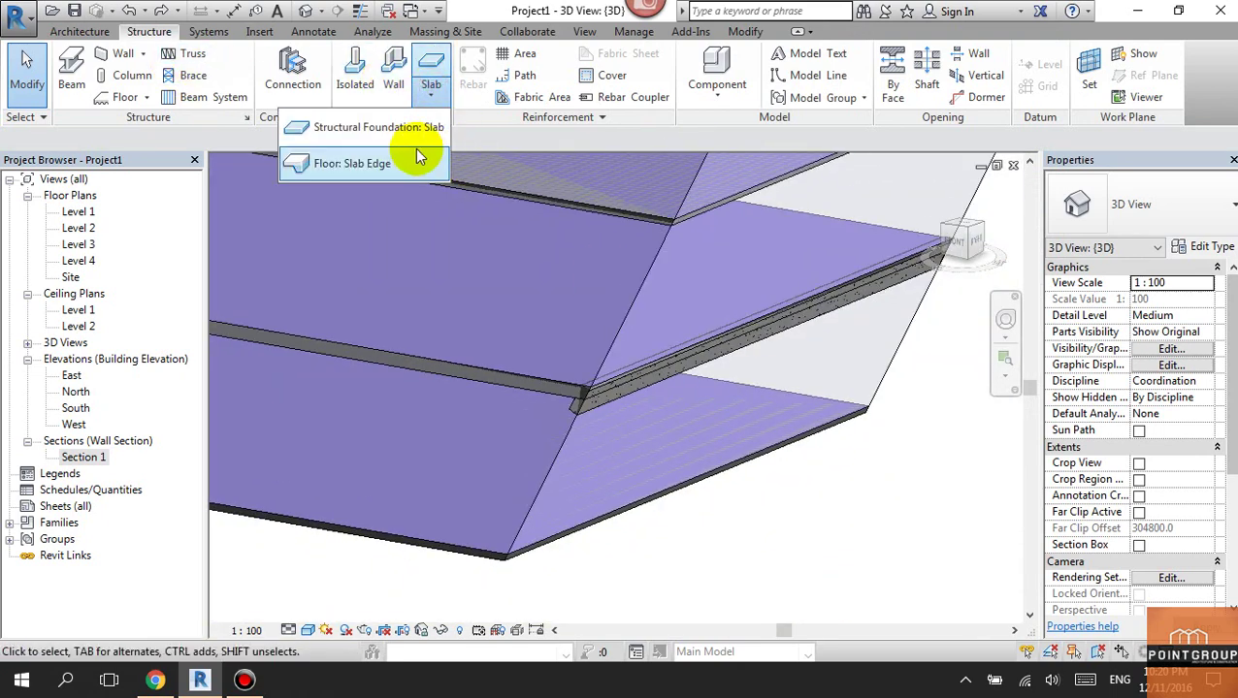
left_click(408, 155)
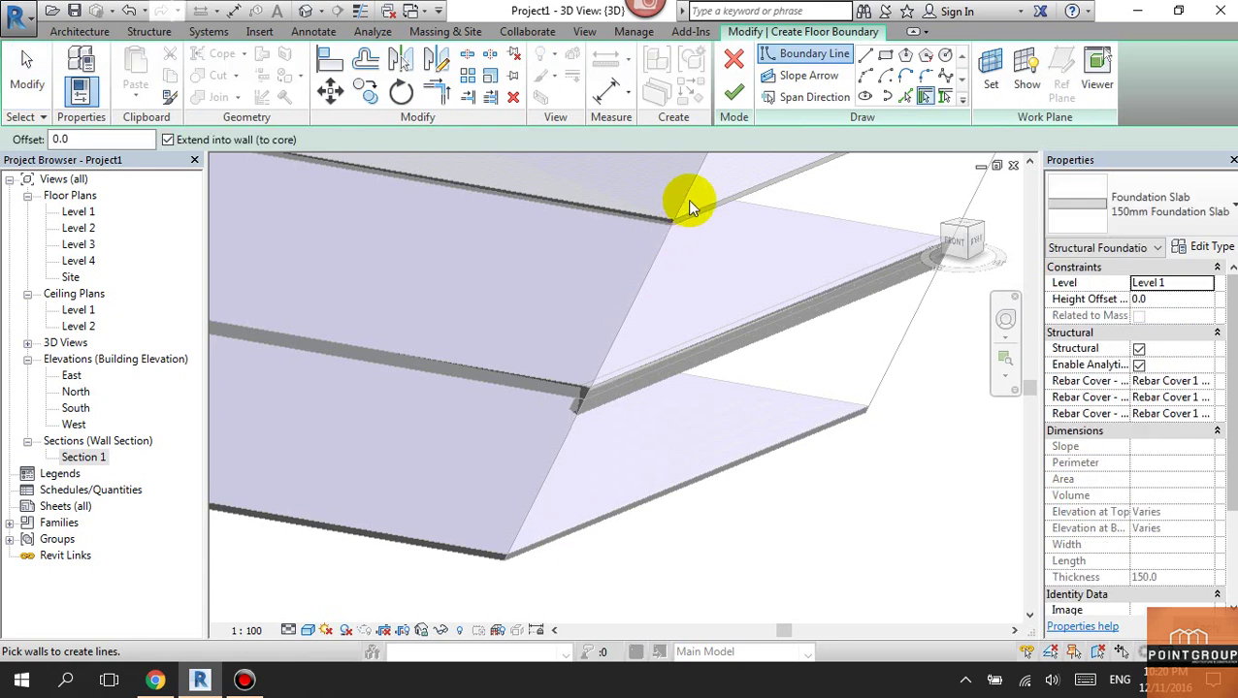
left_click(737, 60)
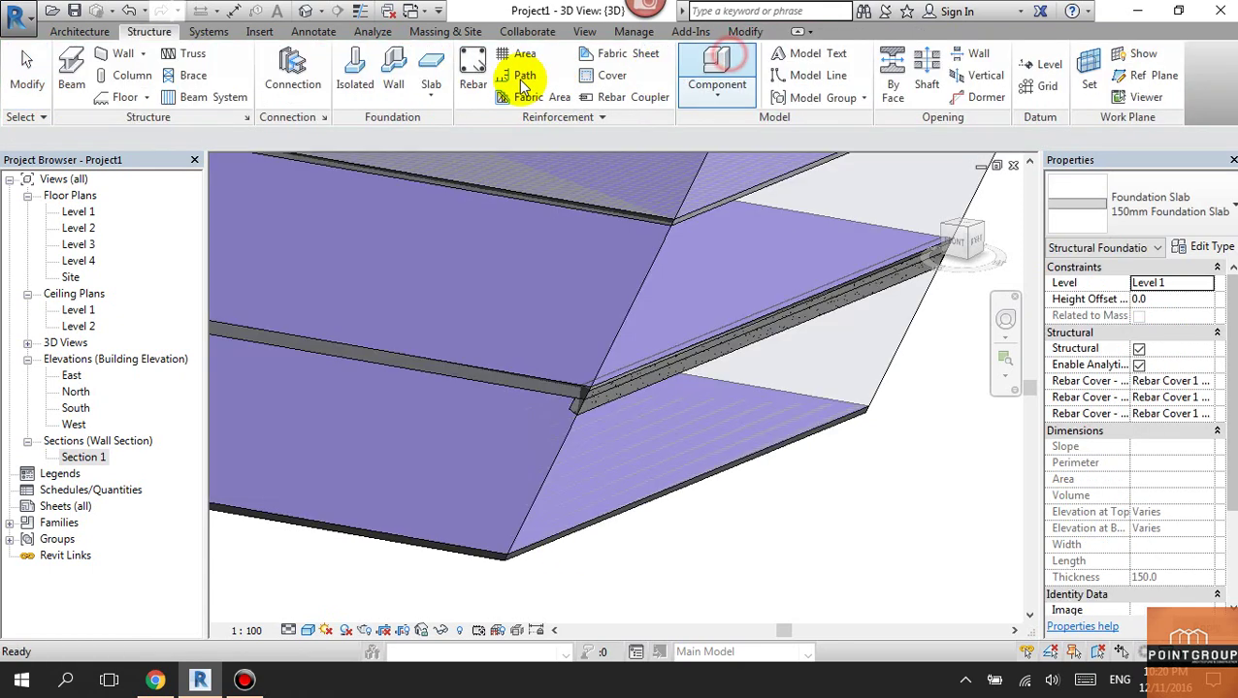
Step: Place a slab edge beam along the topmost floor's edge
left_click(433, 97)
left_click(414, 166)
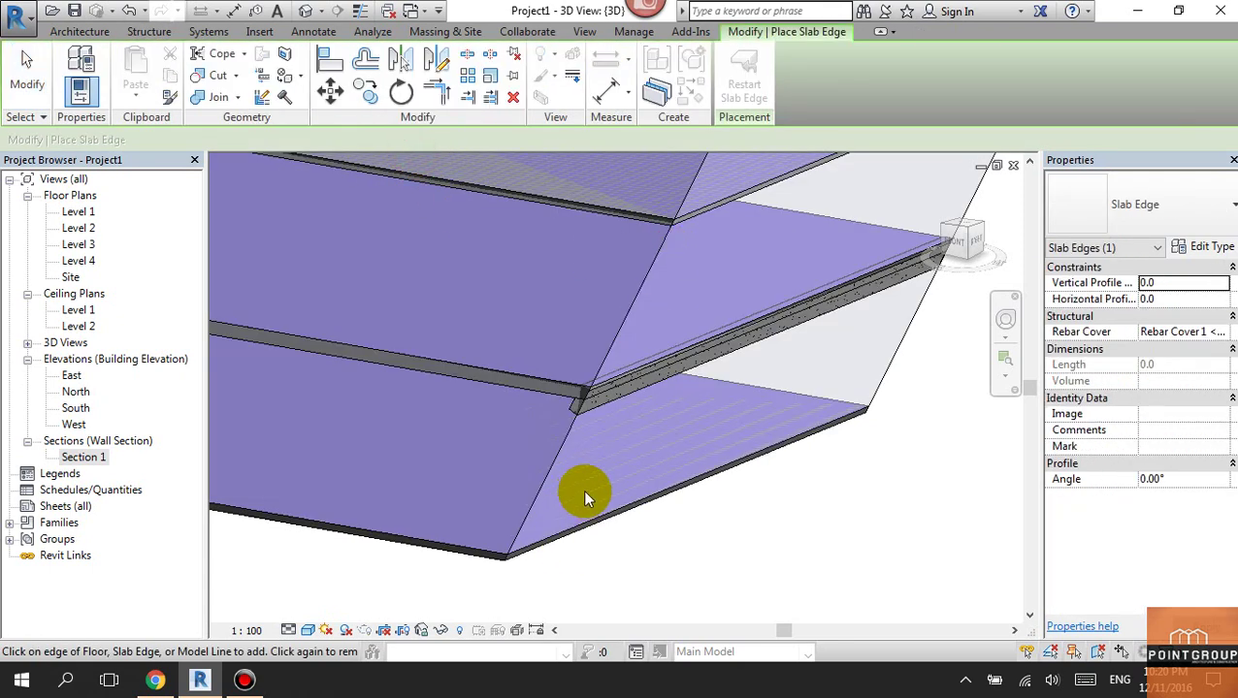
left_click(687, 224)
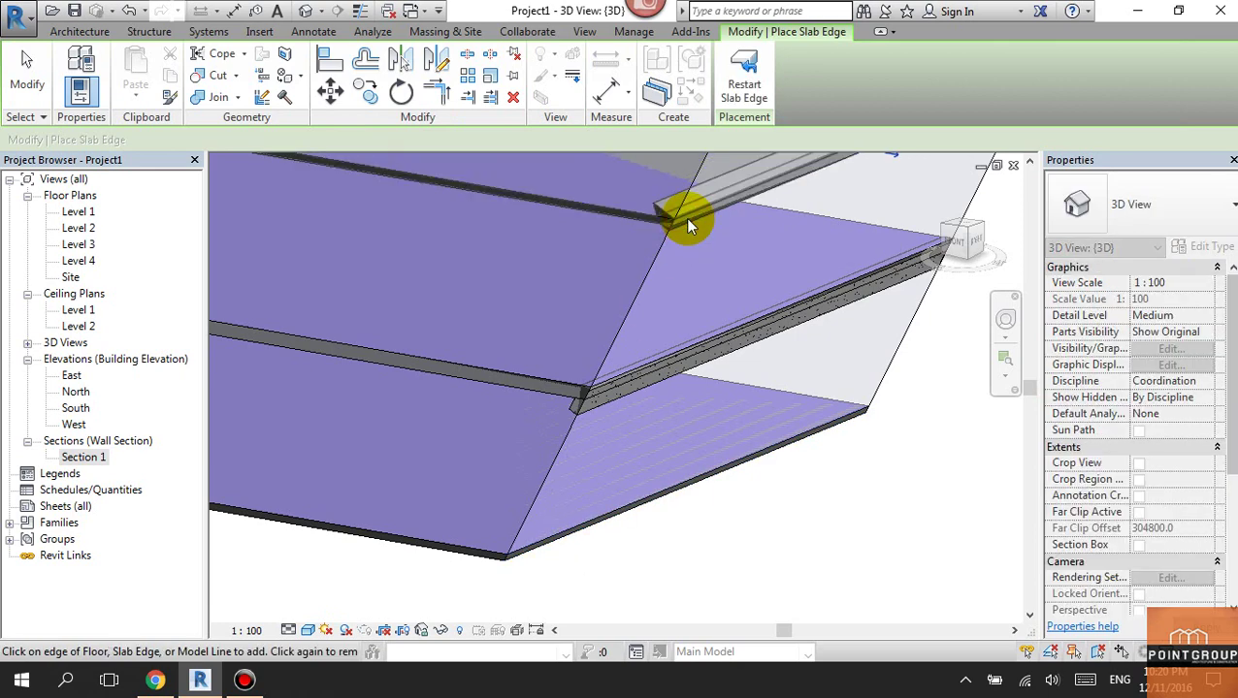
scroll(682, 225, "up", 3)
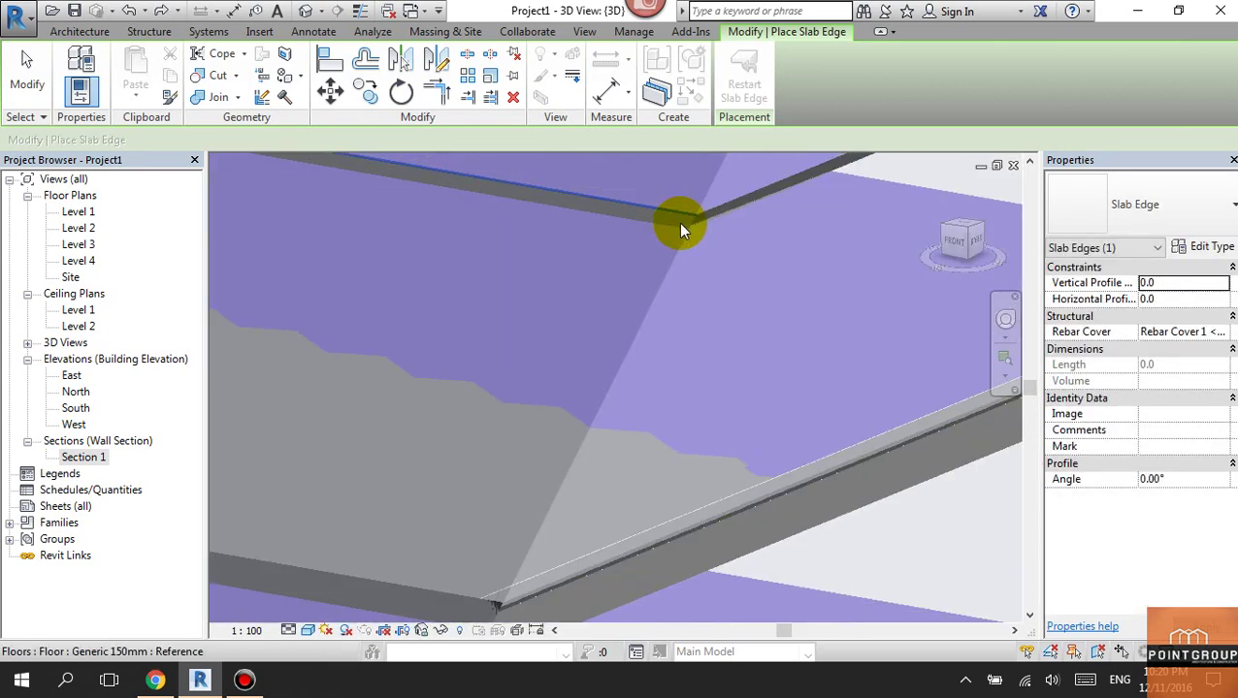
scroll(678, 222, "up", 2)
left_click(627, 265)
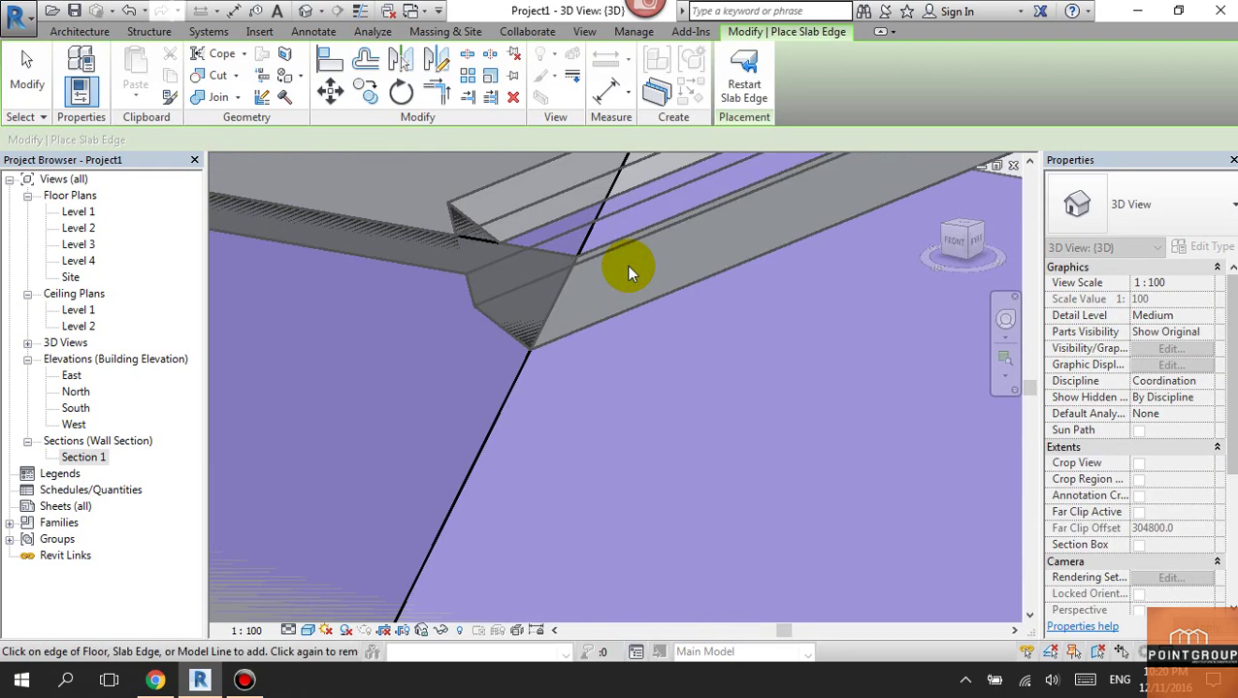
key("Escape")
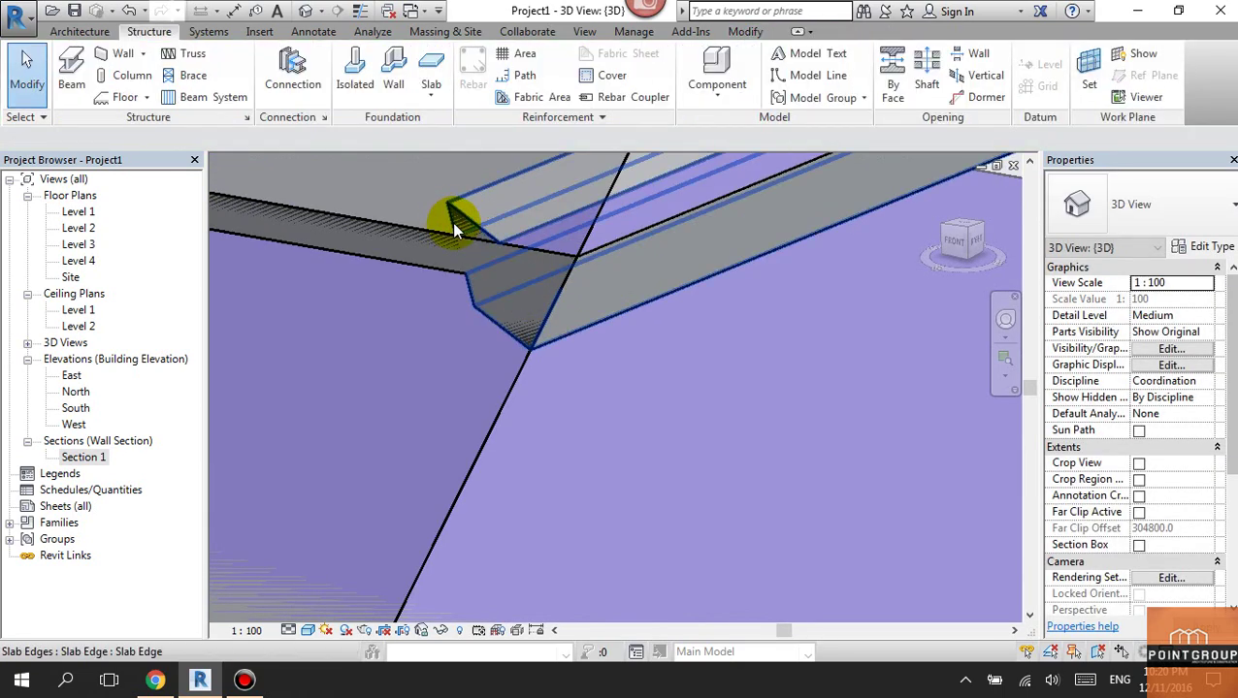
Step: Select the new slab edge, orbit to inspect its corner, and pick its end in Add/Remove Segments
scroll(452, 222, "up", 2)
left_click(456, 216)
middle_click_drag(598, 315, 521, 325, "shift")
left_click(521, 324)
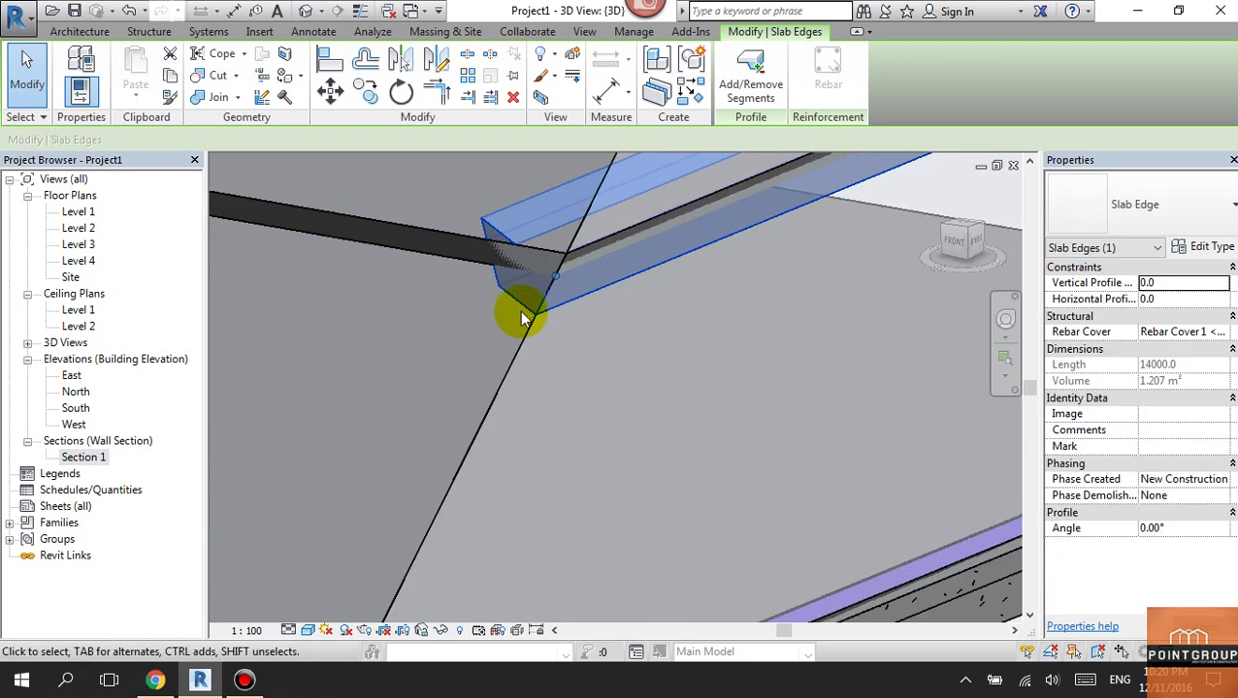
middle_click_drag(661, 315, 540, 275, "shift")
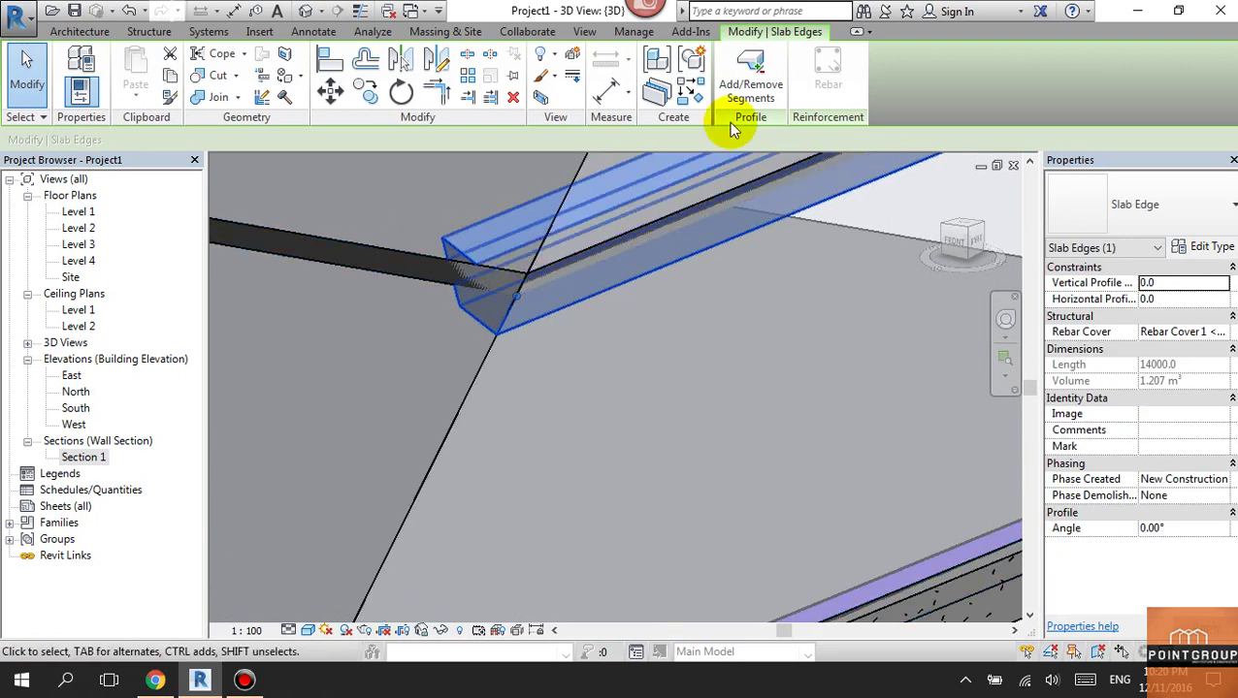
left_click(750, 73)
left_click(501, 300)
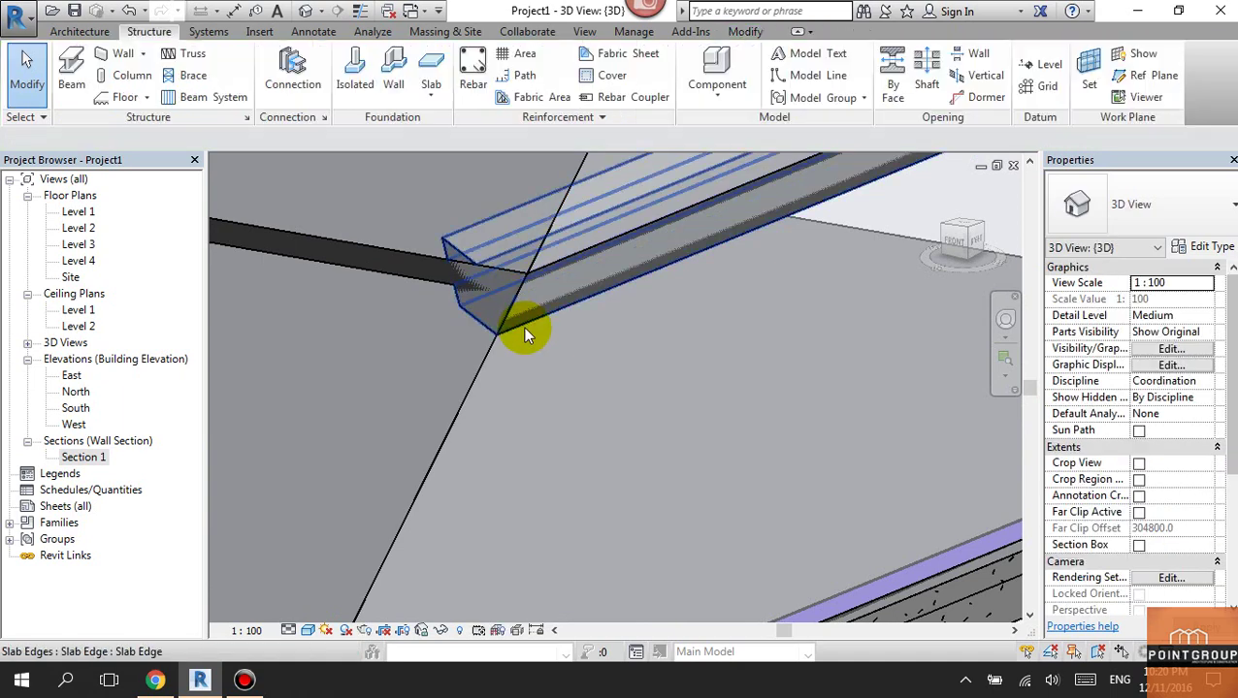
middle_click_drag(576, 357, 550, 357, "shift")
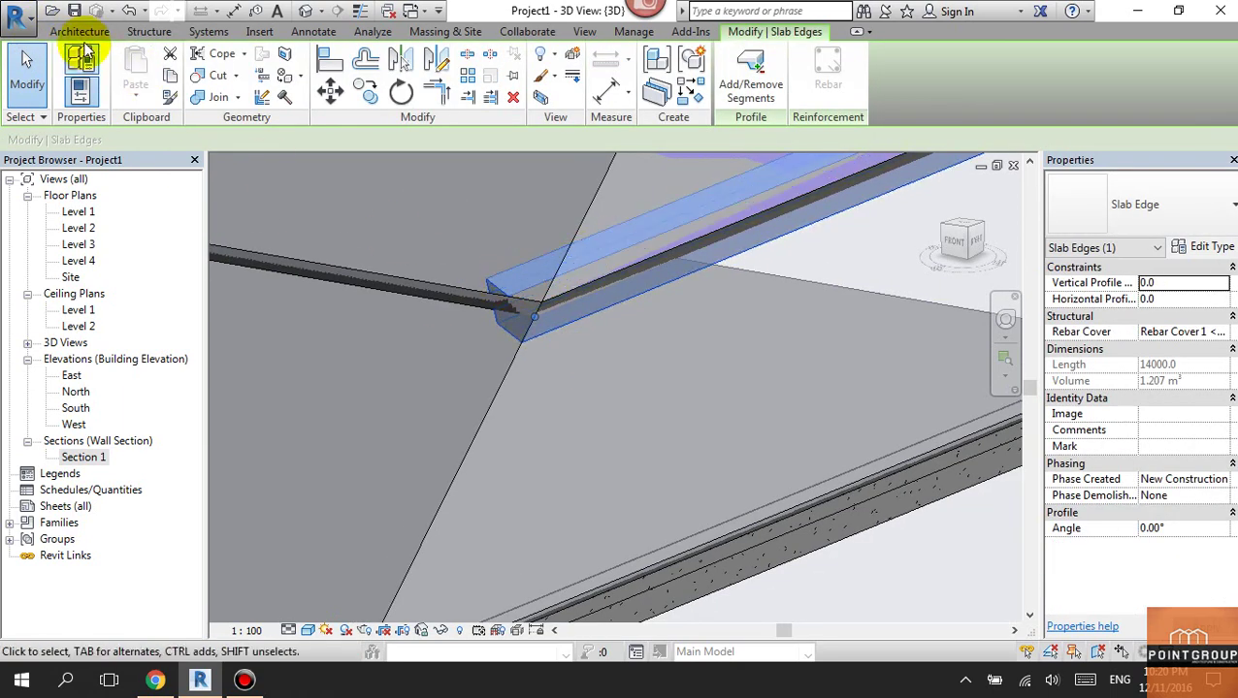
Step: Start a new project from the File menu, then close its setup dialog
left_click(24, 23)
left_click(109, 82)
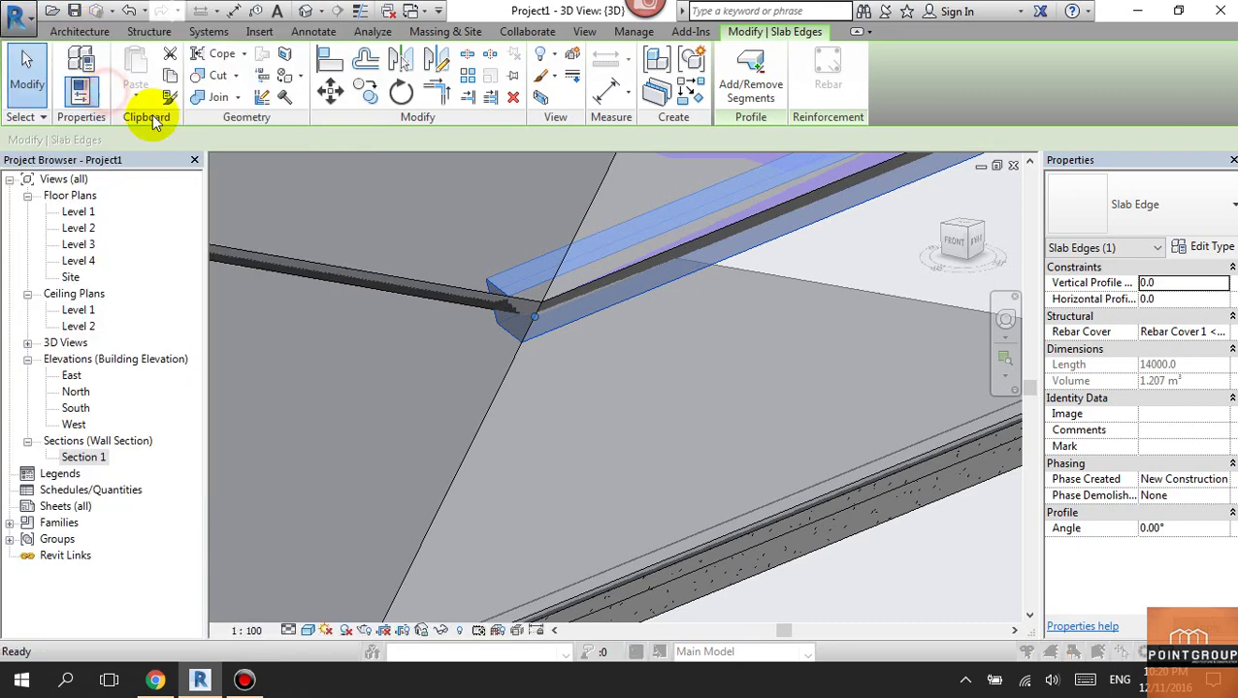
left_click(787, 245)
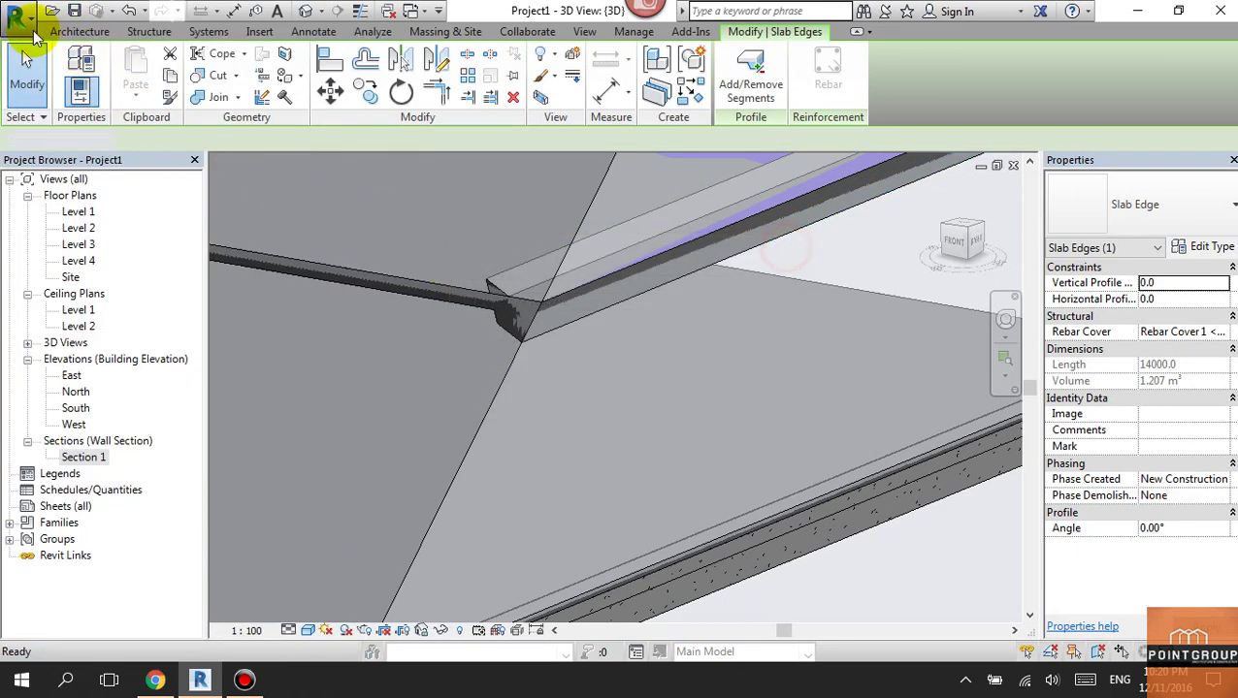
left_click(25, 21)
Step: Create a new family from the Metric Profile template
left_click(190, 125)
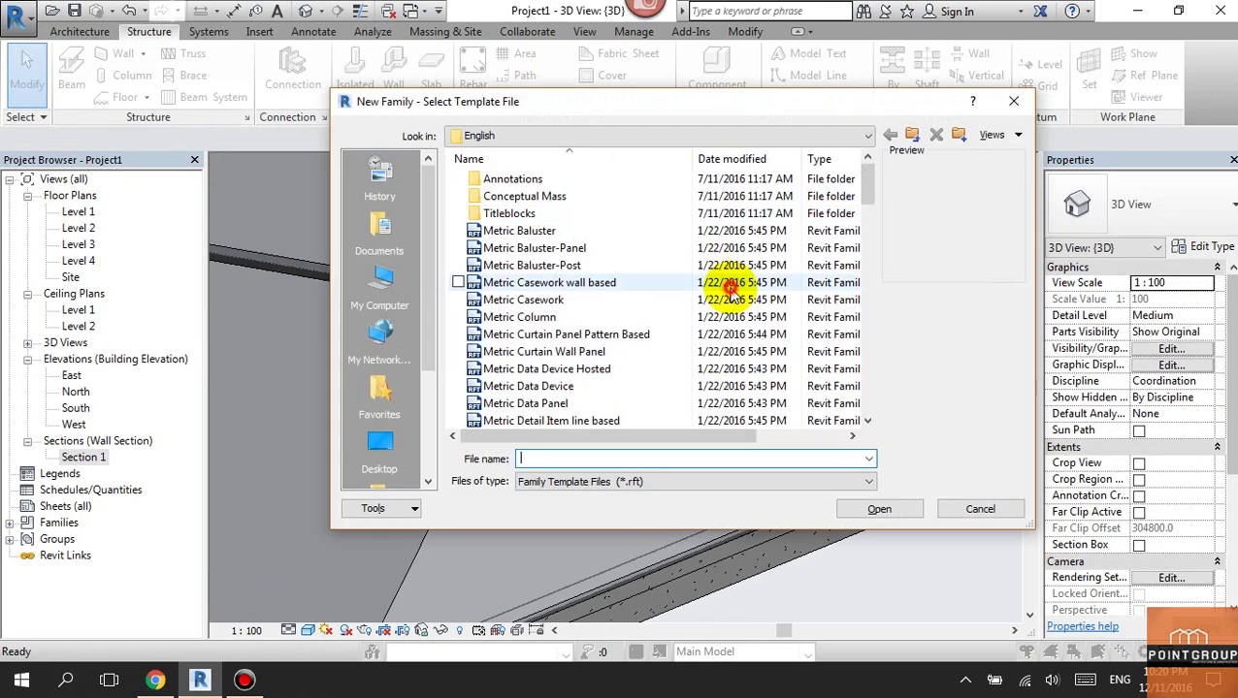
left_click(733, 353)
scroll(698, 332, "down", 2)
scroll(679, 332, "down", 4)
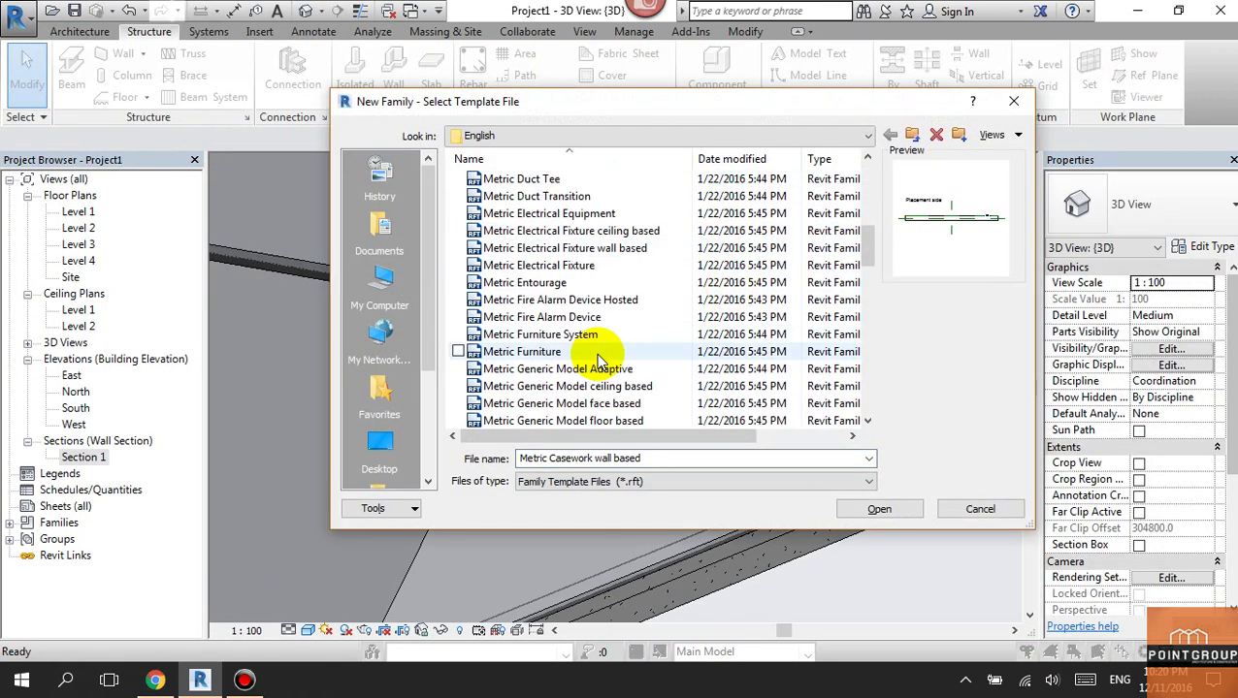
scroll(582, 320, "up", 1)
scroll(582, 320, "up", 1)
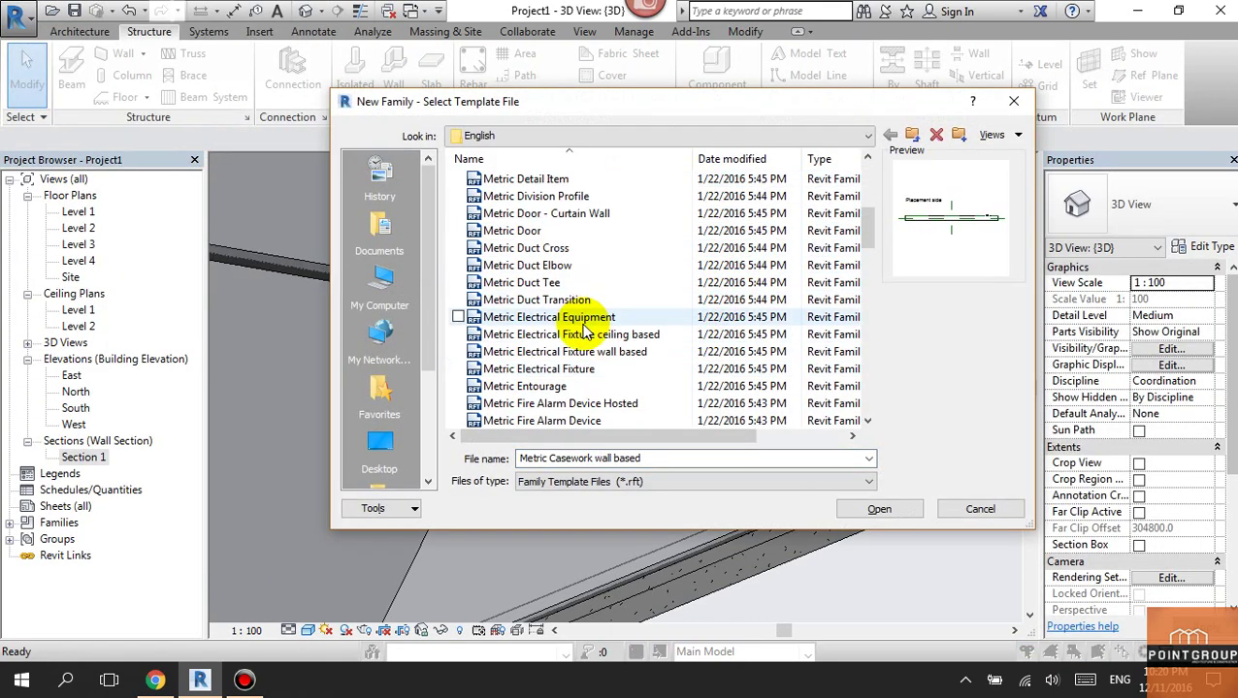
scroll(585, 330, "down", 4)
scroll(582, 340, "down", 1)
scroll(574, 368, "down", 1)
scroll(571, 398, "down", 2)
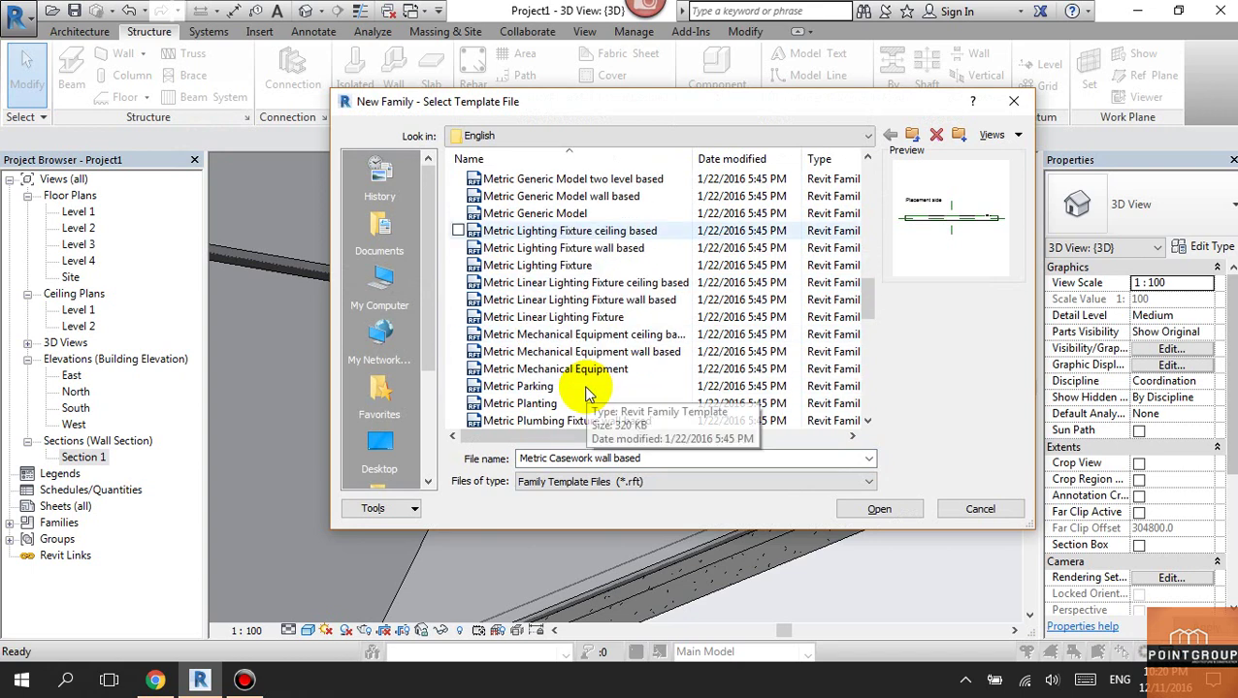
scroll(569, 406, "down", 3)
left_click(529, 300)
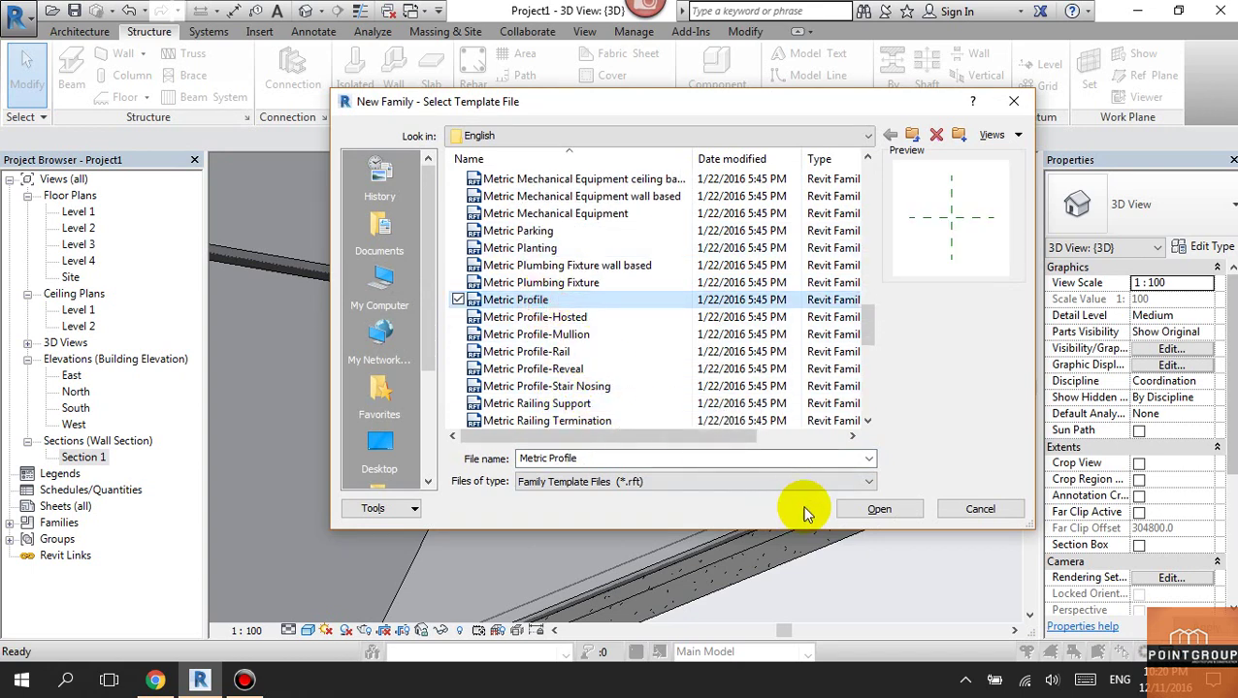
left_click(842, 512)
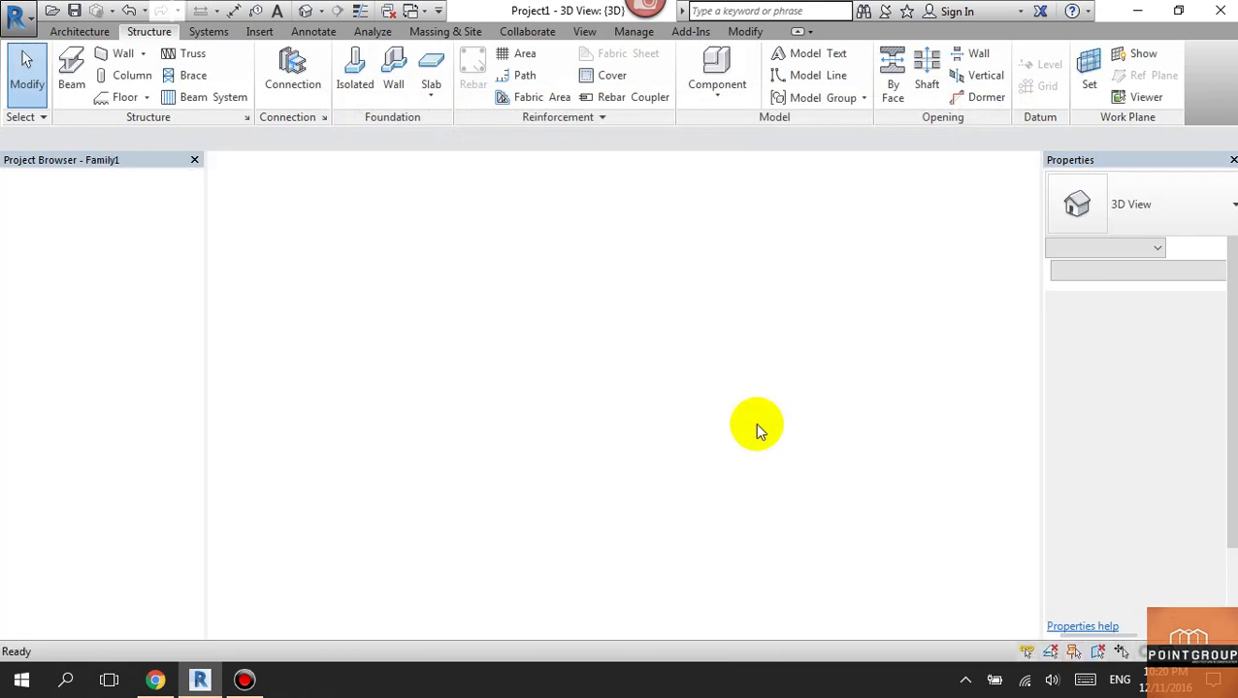
Step: Draw a first rectangle from the reference-plane intersection, then undo it
left_click(148, 66)
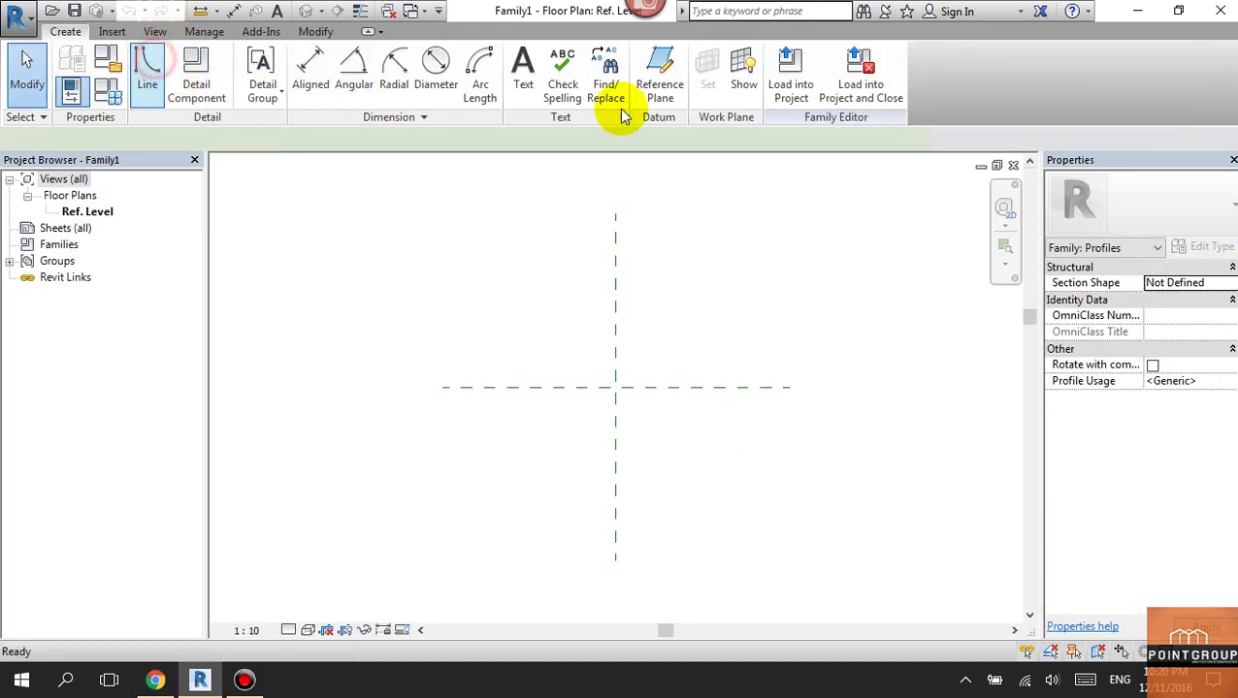
left_click(643, 57)
left_click(616, 387)
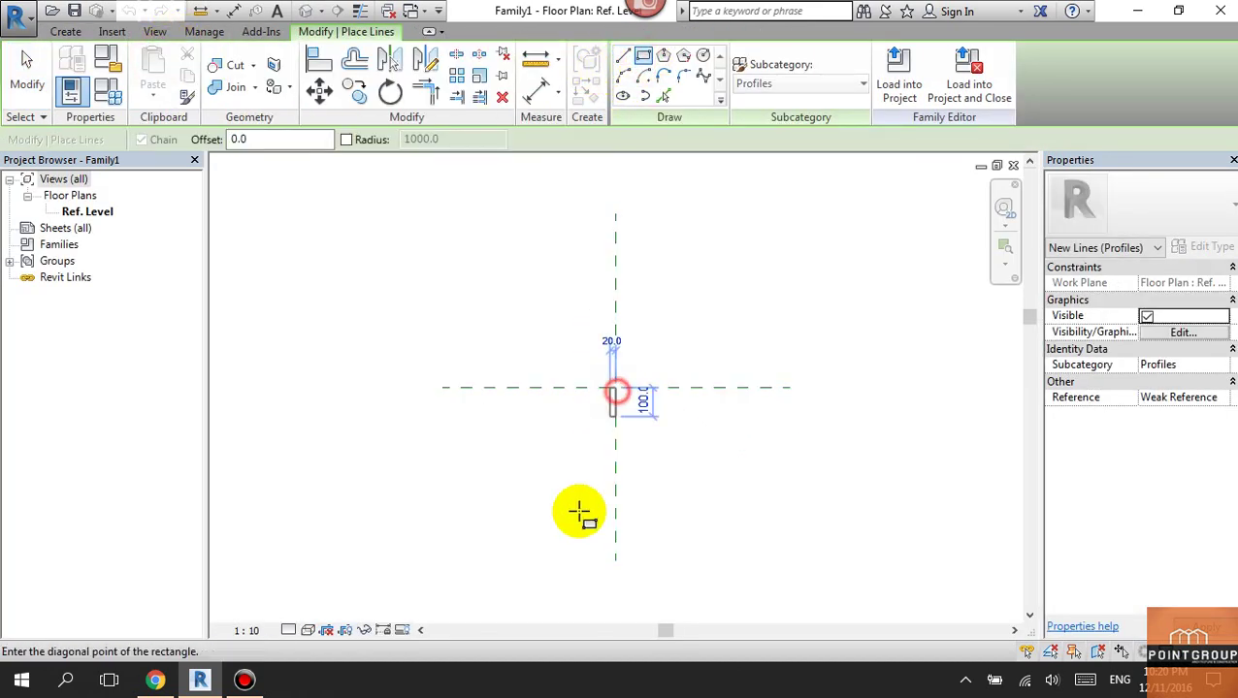
left_click(553, 555)
key("Escape")
key("Escape")
scroll(664, 474, "up", 2)
middle_click_drag(664, 475, 667, 438)
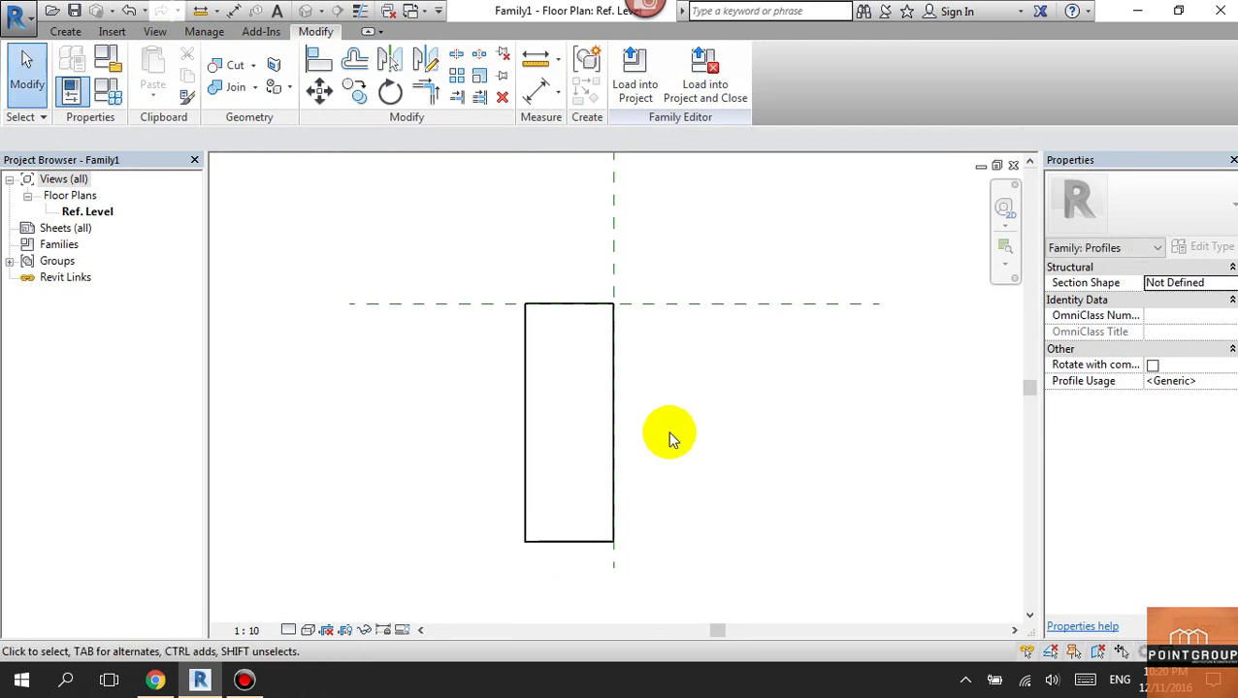
key("ctrl+z")
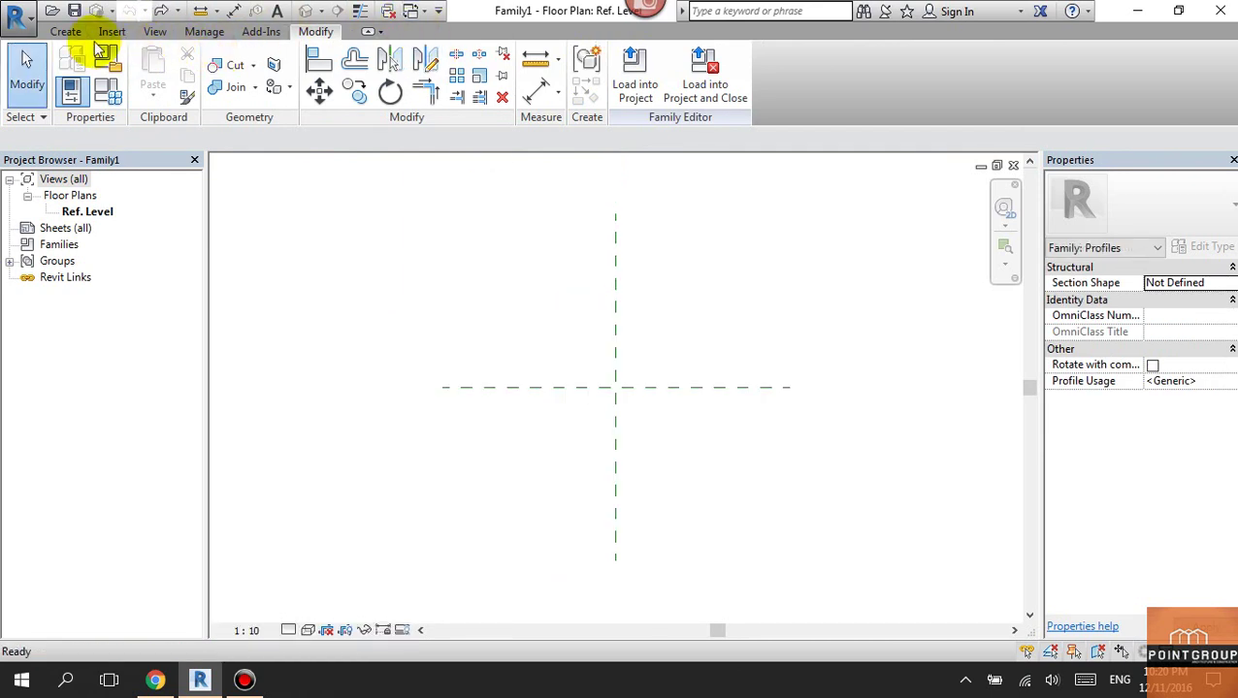
Step: Redraw a 200 × 540 rectangle starting at the reference-plane intersection
left_click(65, 31)
left_click(146, 82)
left_click(643, 56)
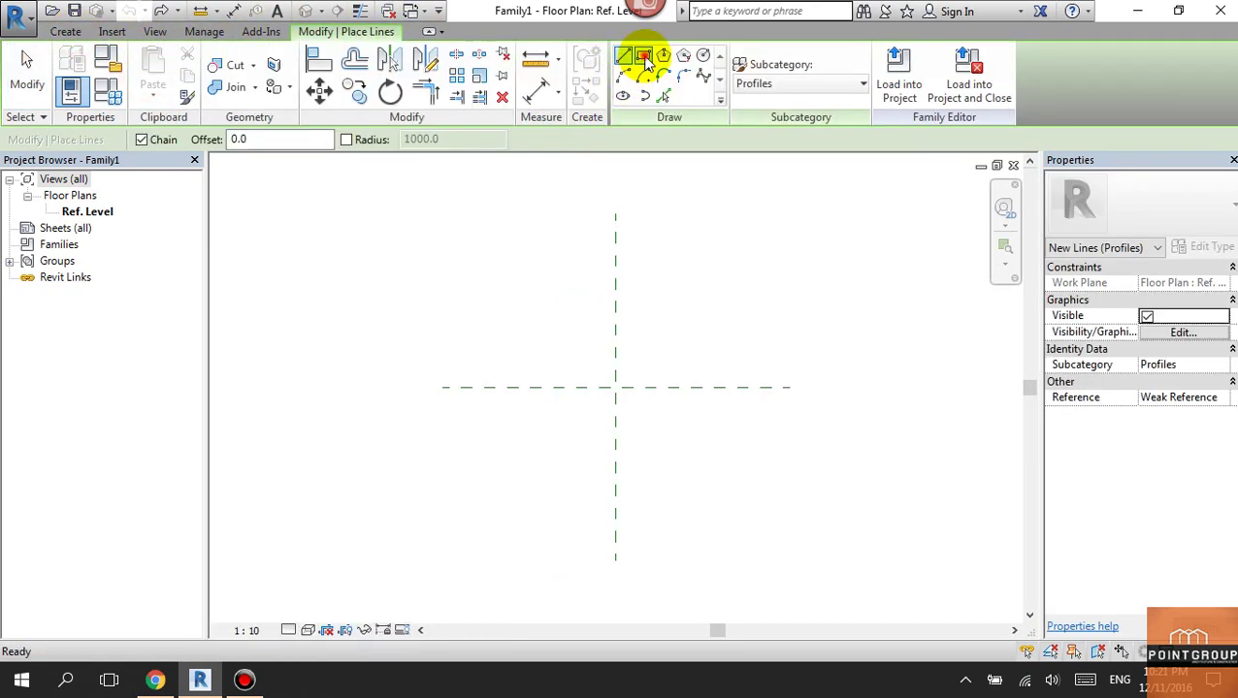
left_click(615, 387)
left_click(561, 540)
scroll(626, 310, "up", 2)
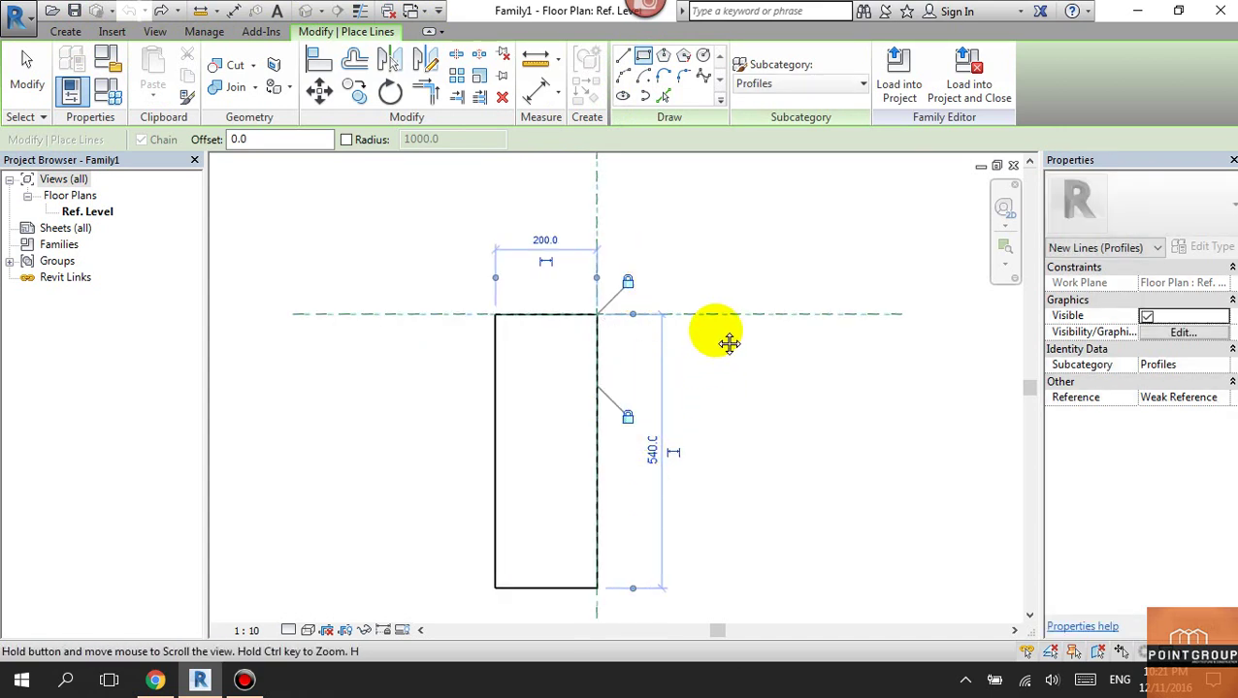
middle_click_drag(727, 340, 731, 279)
key("Escape")
key("Escape")
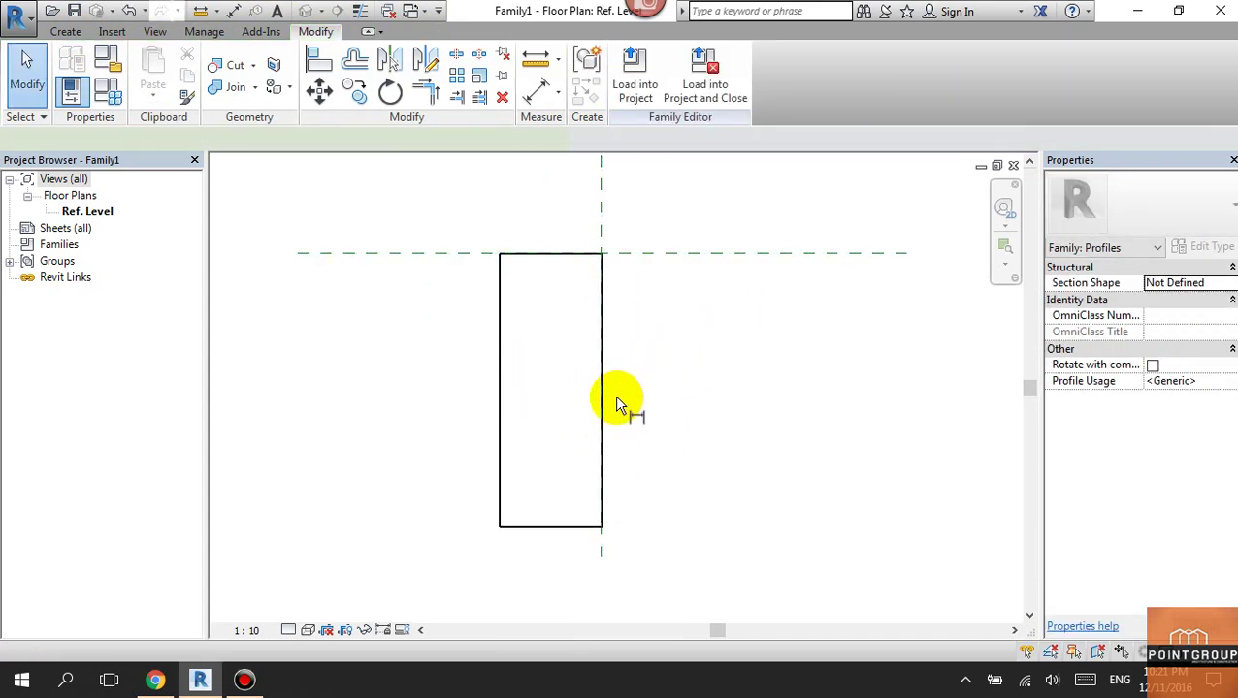
Step: Add aligned dimensions for the 200 width and 540 height with DI
key("d")
key("i")
left_click(600, 398)
left_click(498, 383)
left_click(529, 191)
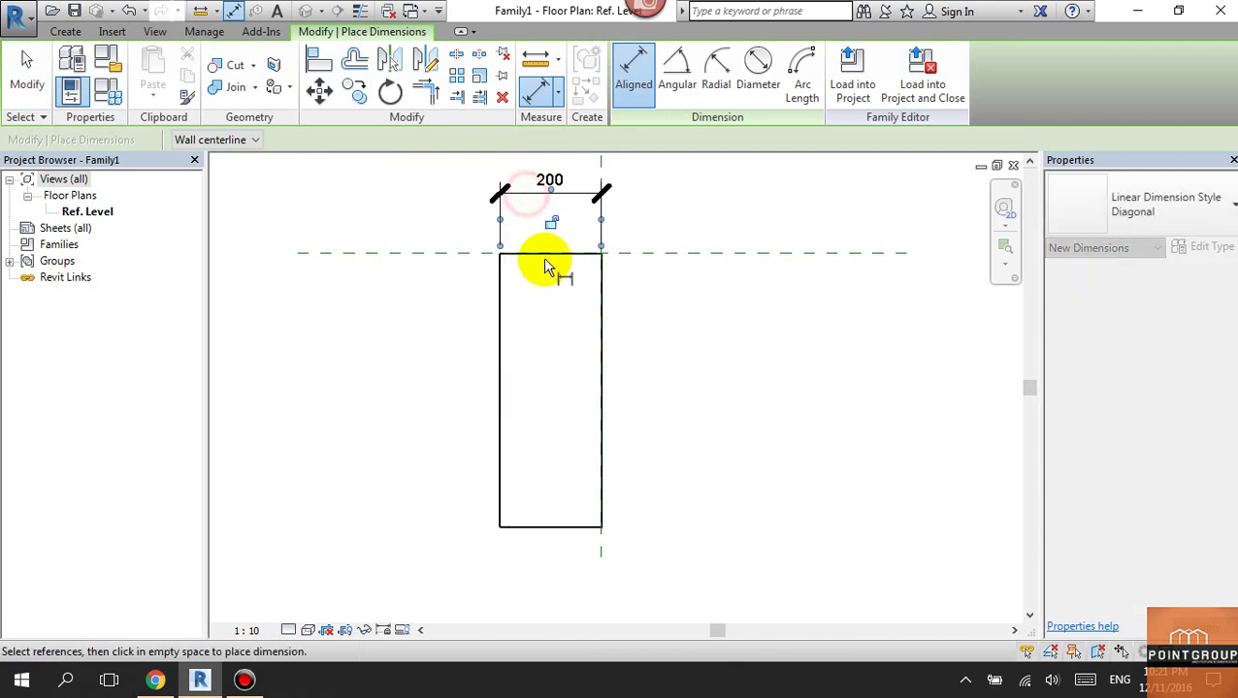
left_click(546, 254)
left_click(558, 529)
left_click(433, 408)
key("Escape")
key("Escape")
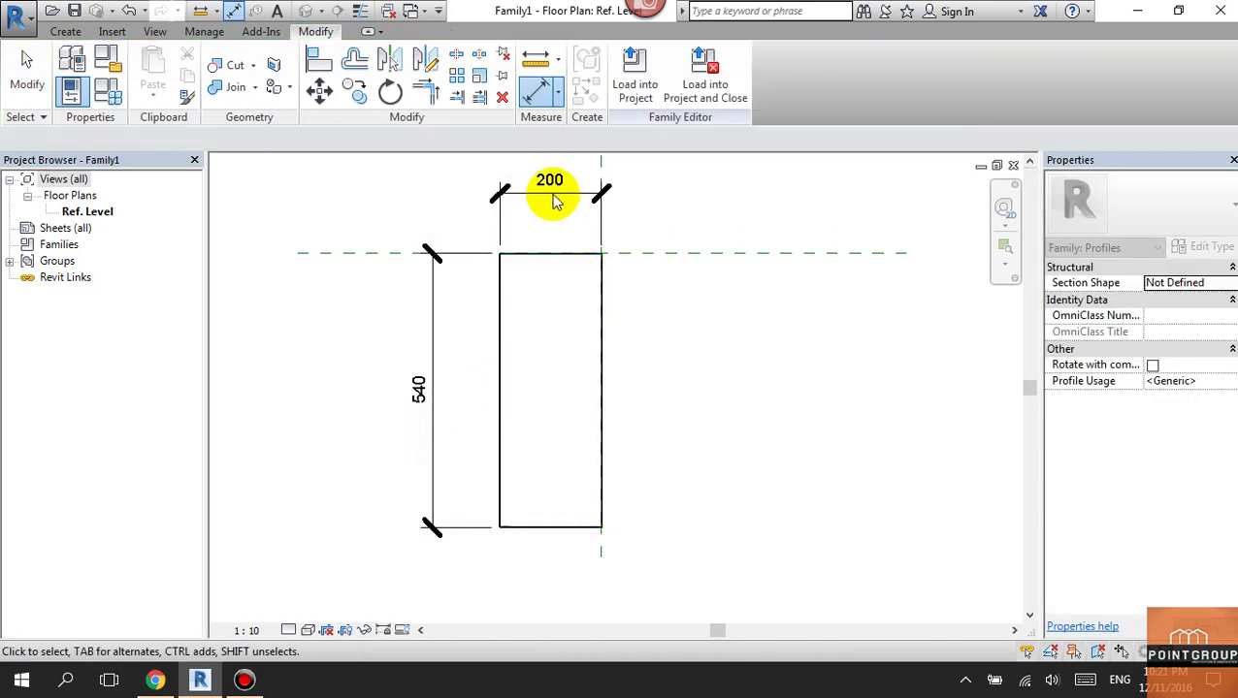
Step: Label the width dimension as parameter a and the height as parameter b
left_click(551, 194)
left_click(802, 73)
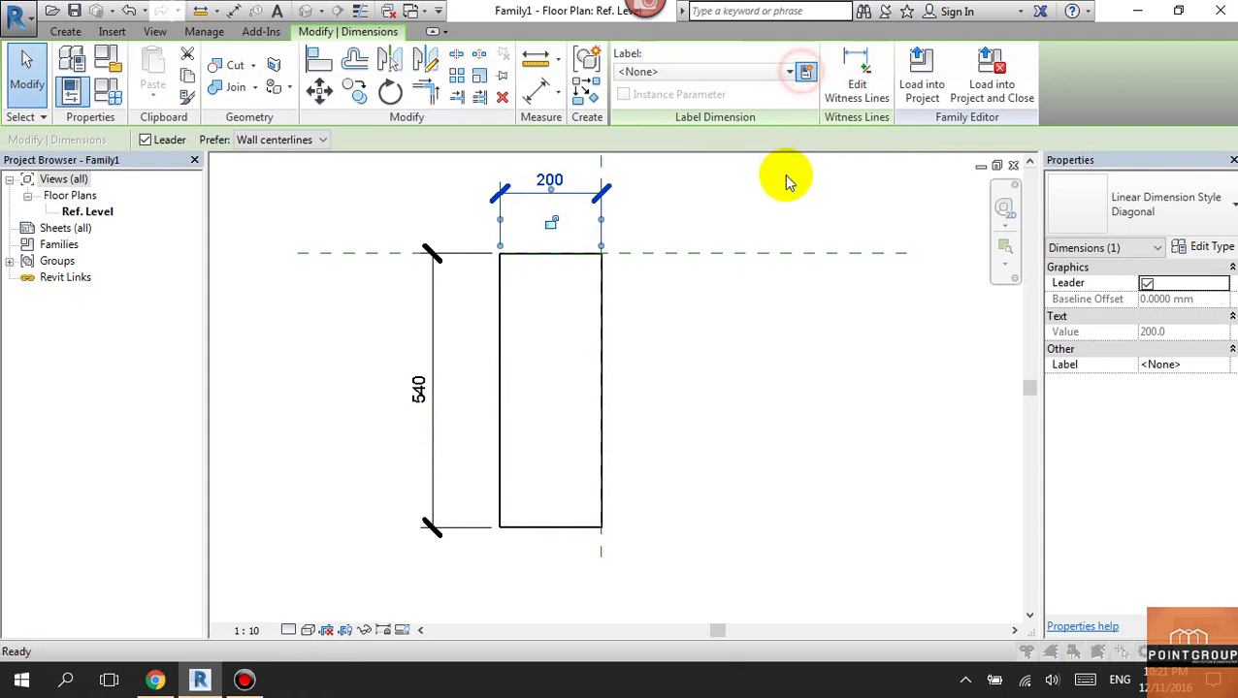
type("a")
left_click(680, 552)
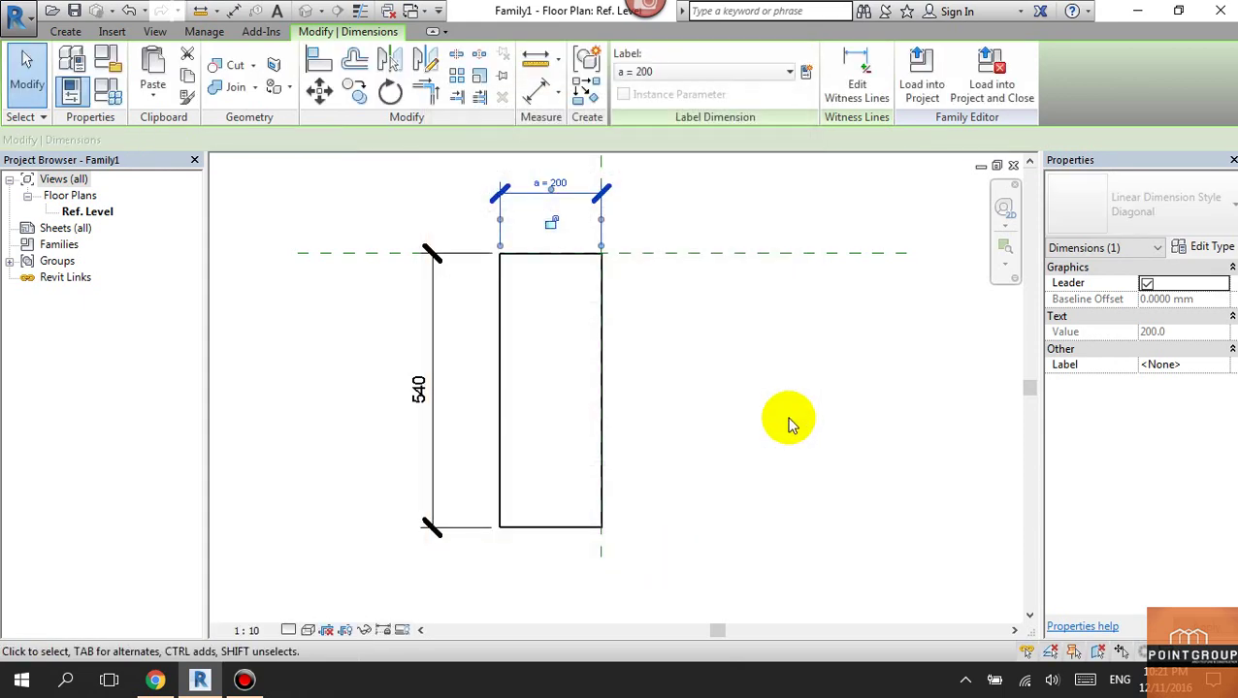
left_click(785, 417)
left_click(419, 388)
left_click(802, 73)
type("b")
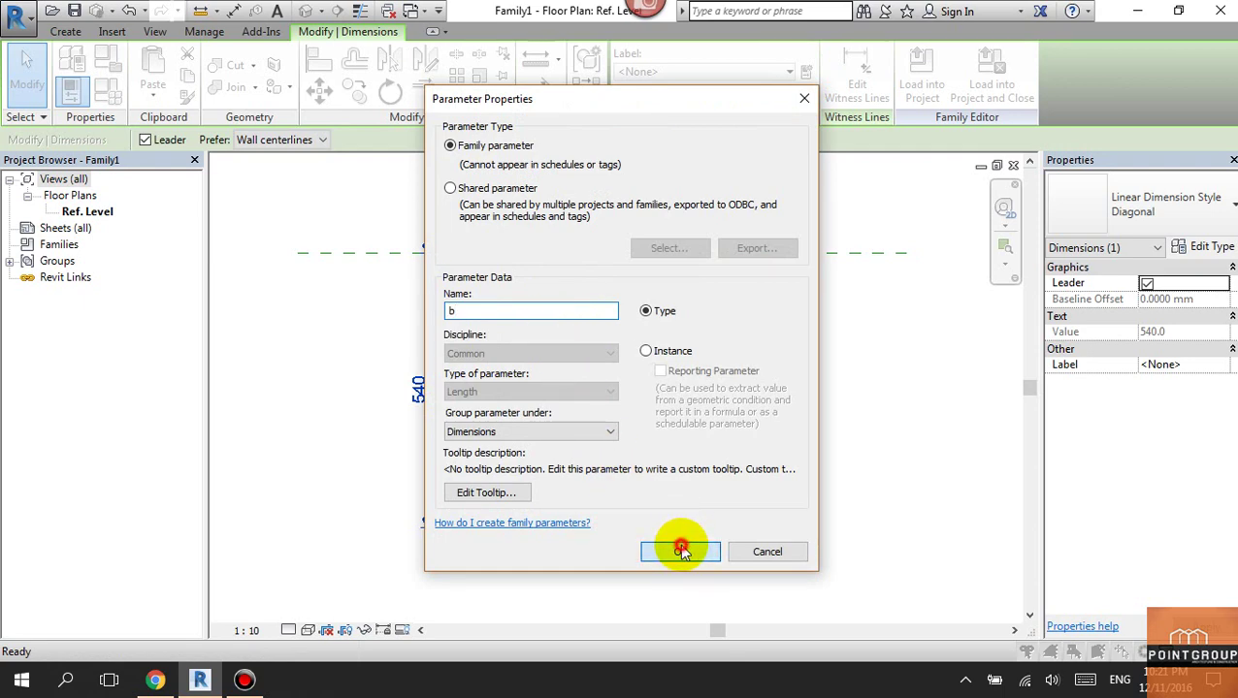
left_click(681, 551)
left_click(711, 418)
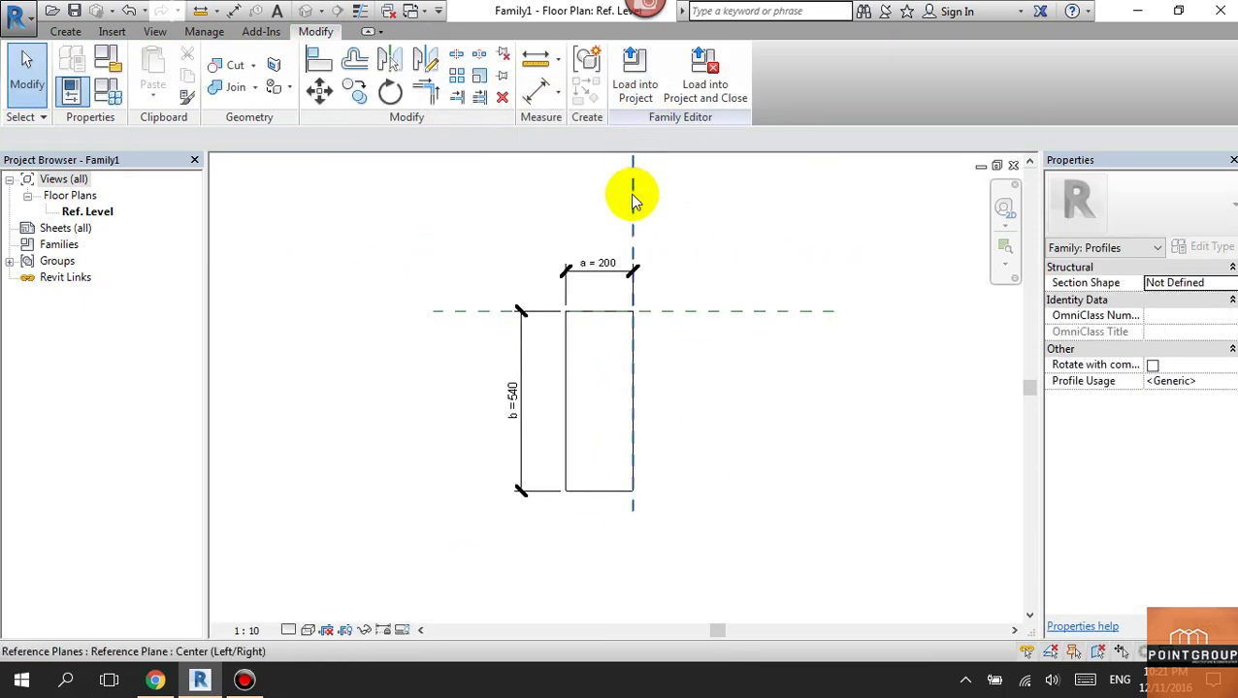
Step: Save the profile family as 'slab' on the Desktop and load it into the project
key("ctrl+s")
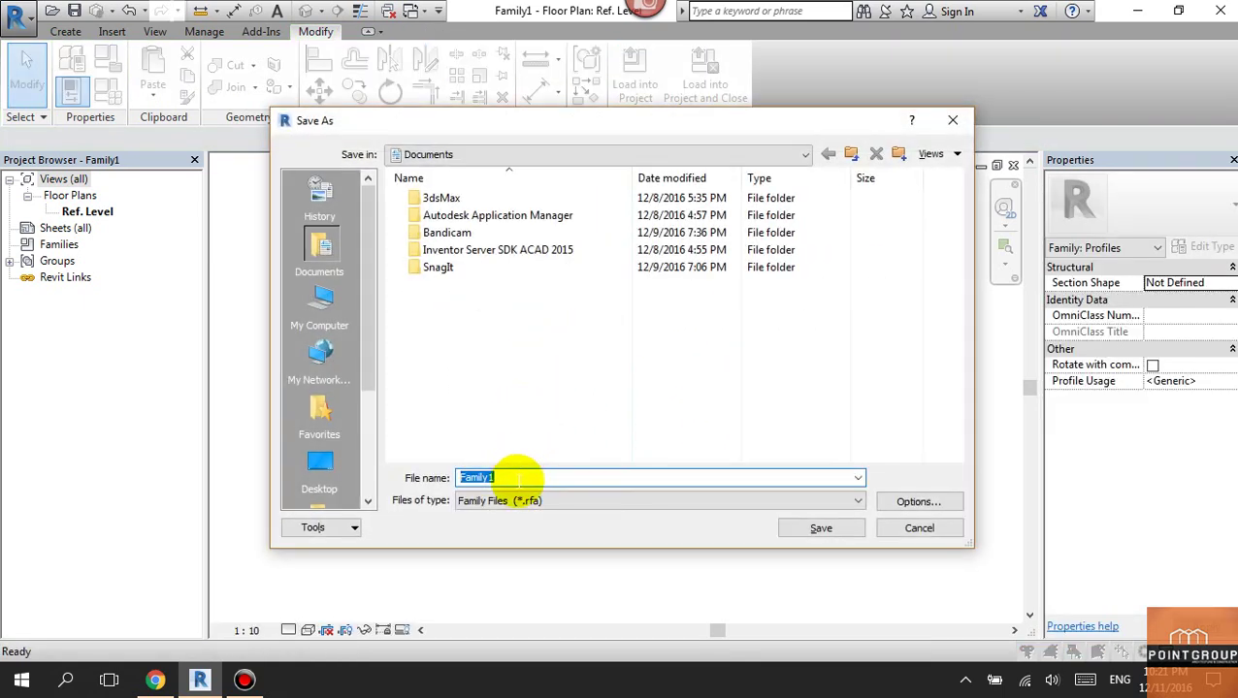
type("sl")
key("BackSpace")
type("lab")
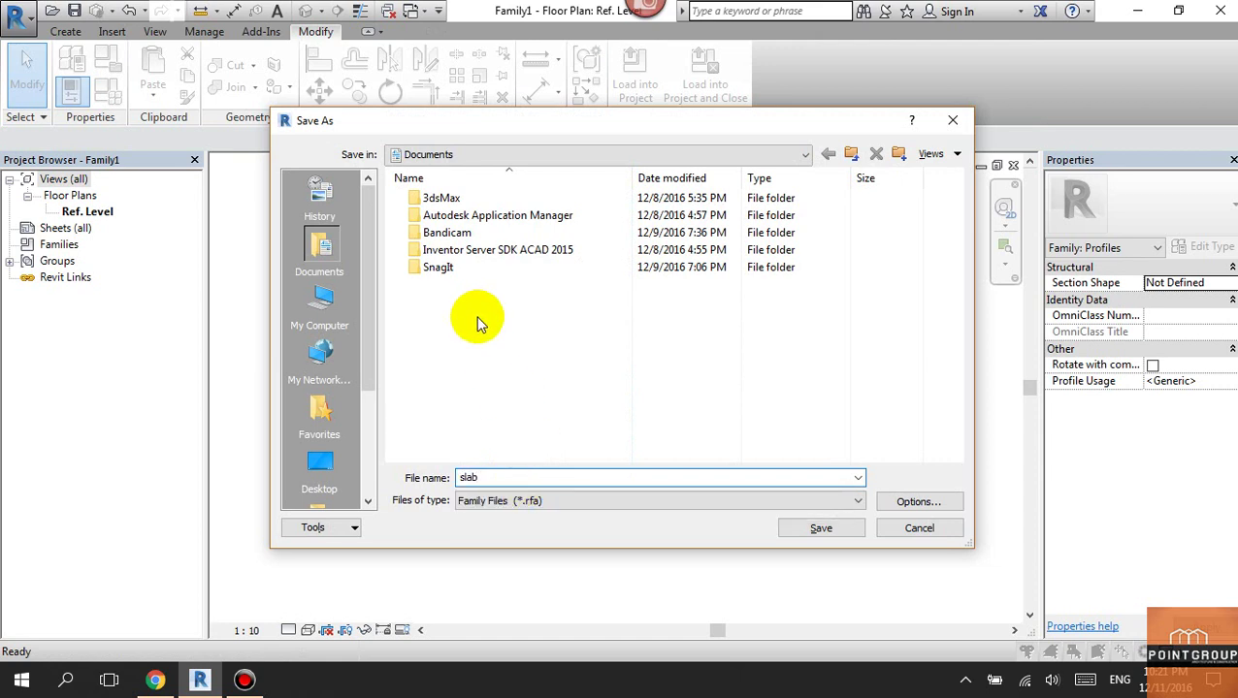
left_click(321, 464)
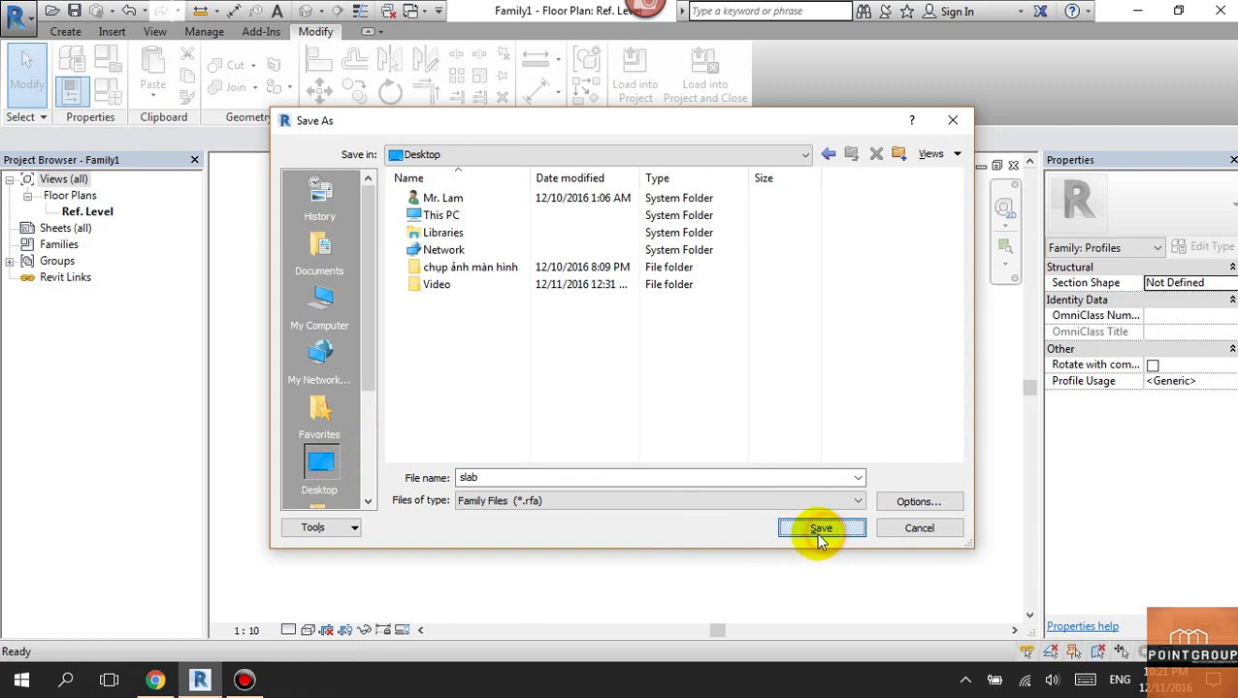
left_click(818, 532)
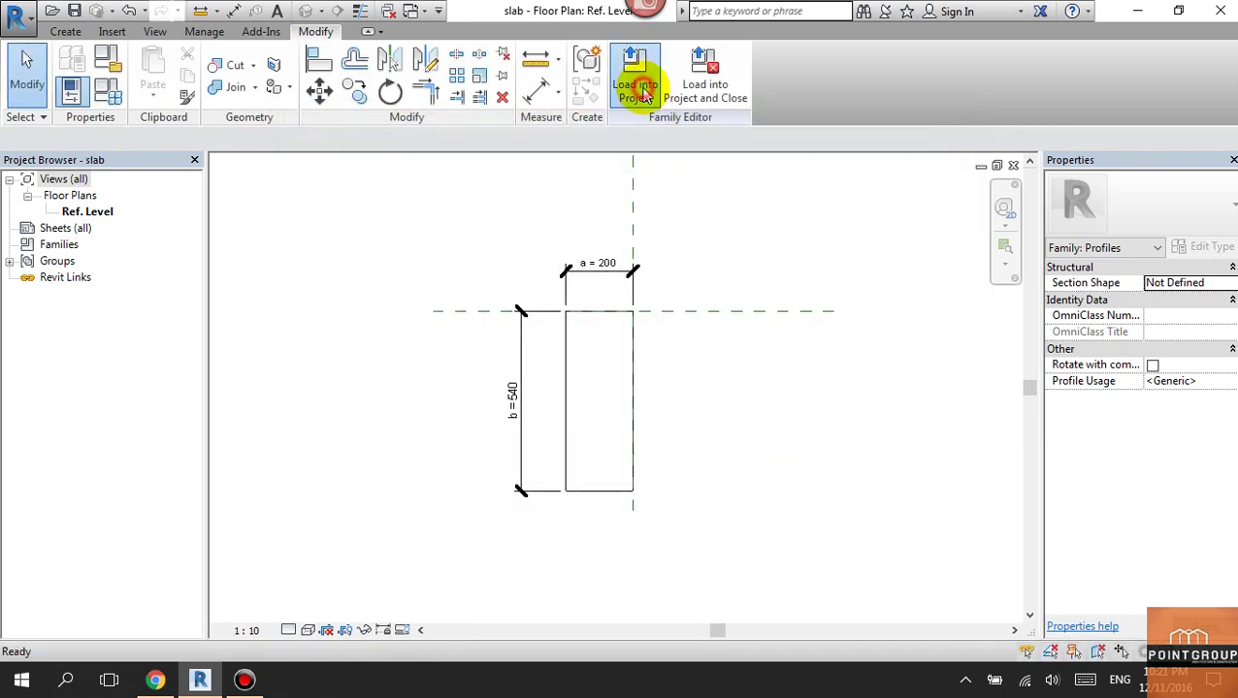
left_click(635, 68)
Step: Give the slab edge a new D1-220x650 type using the slab : slab profile
left_click(496, 268)
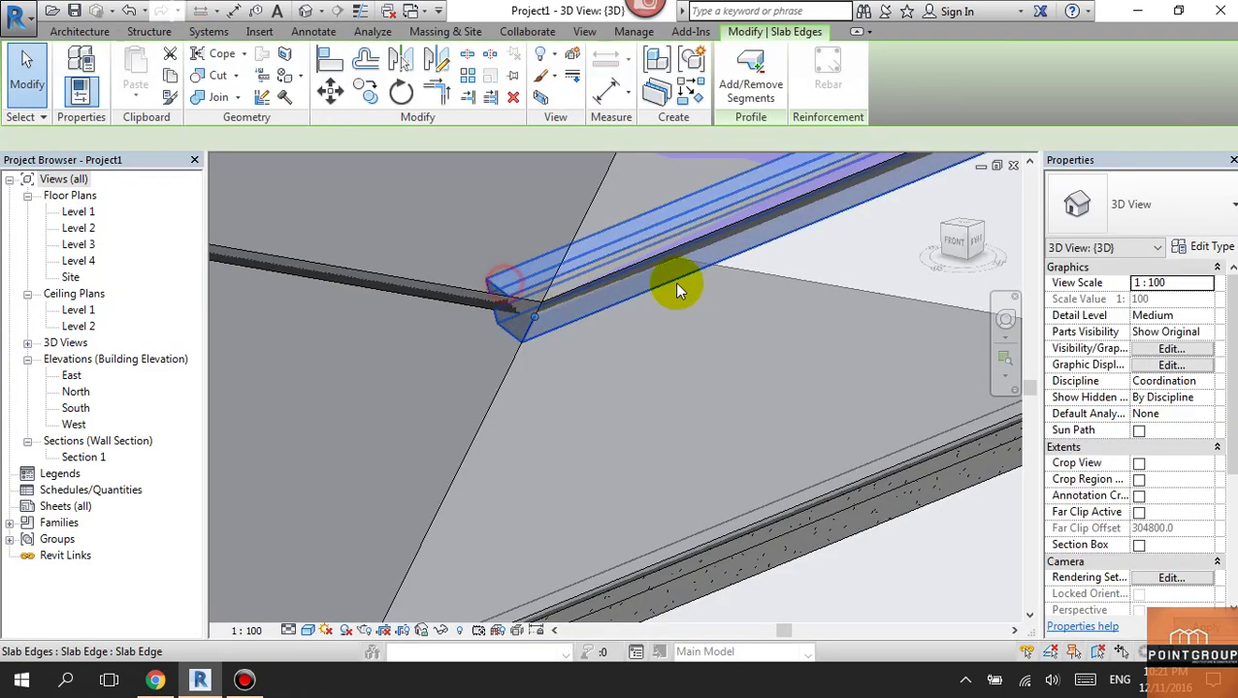
left_click(1186, 249)
left_click(1028, 109)
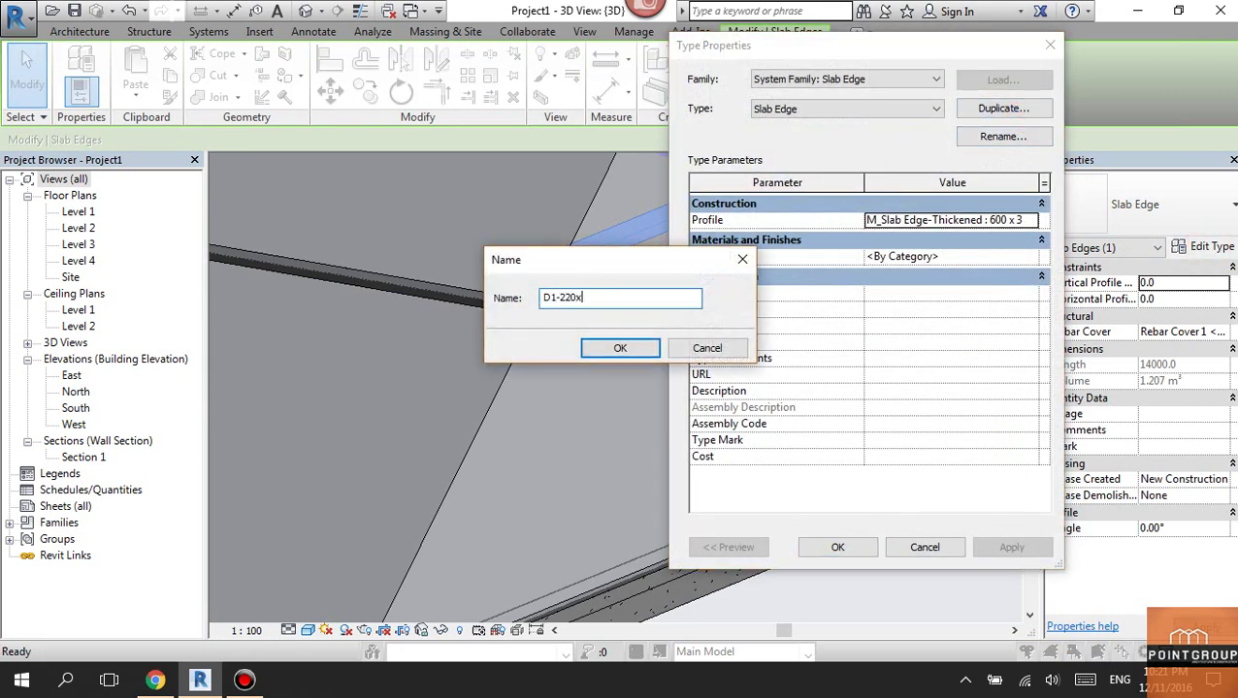
left_click(626, 347)
left_click(1030, 222)
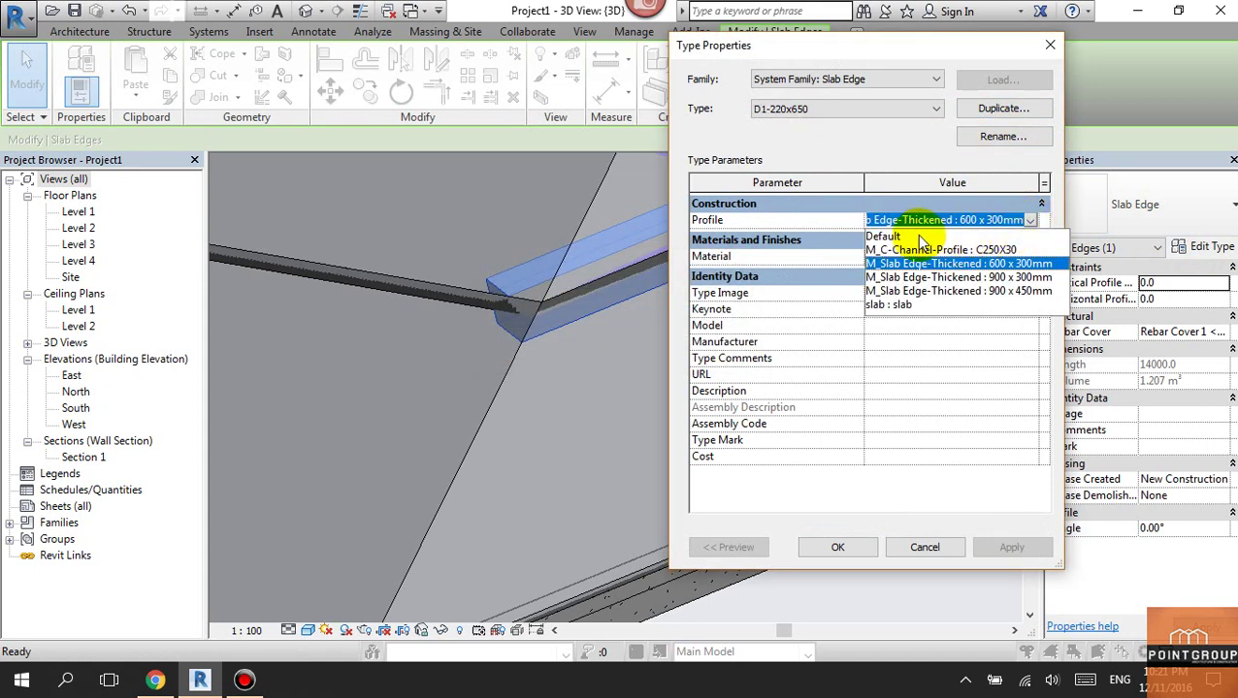
left_click(889, 305)
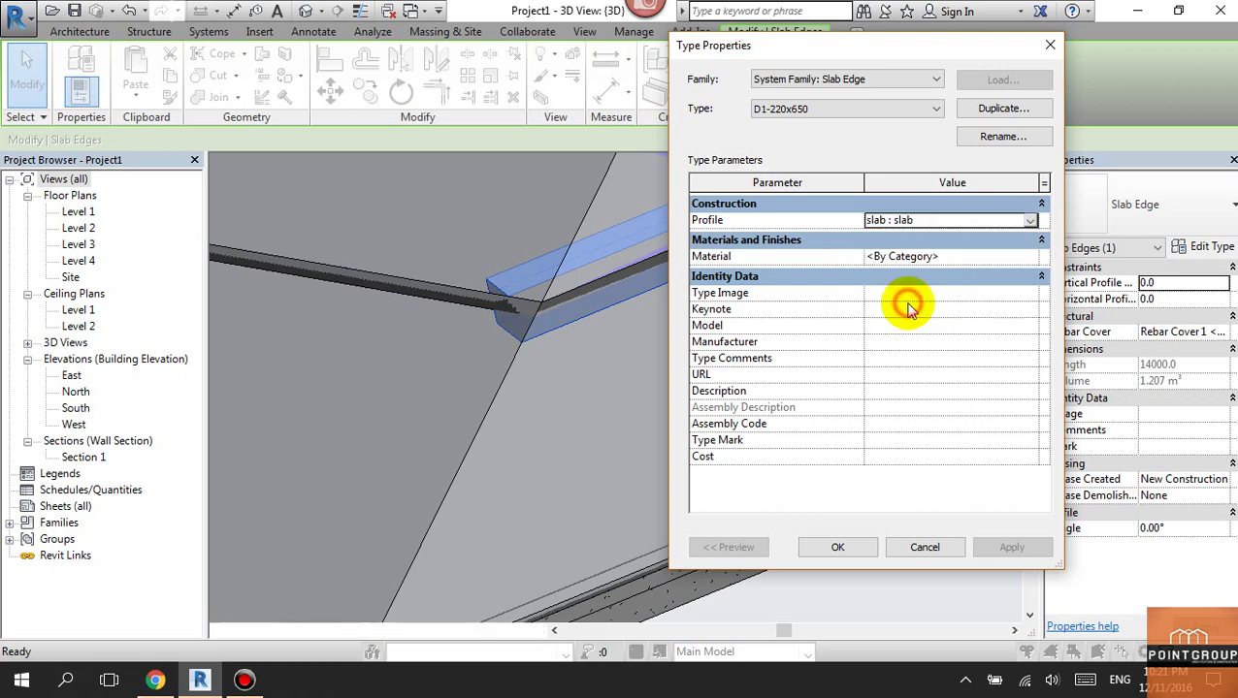
left_click(840, 549)
scroll(555, 344, "up", 5)
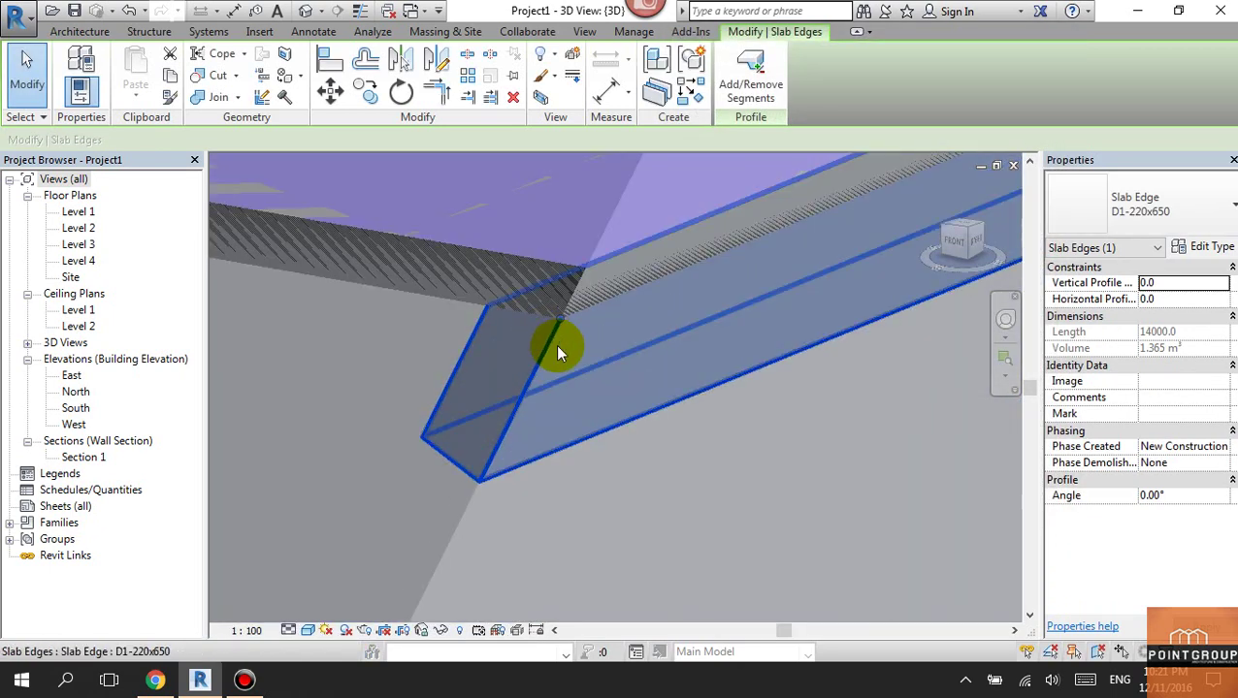
scroll(475, 352, "down", 3)
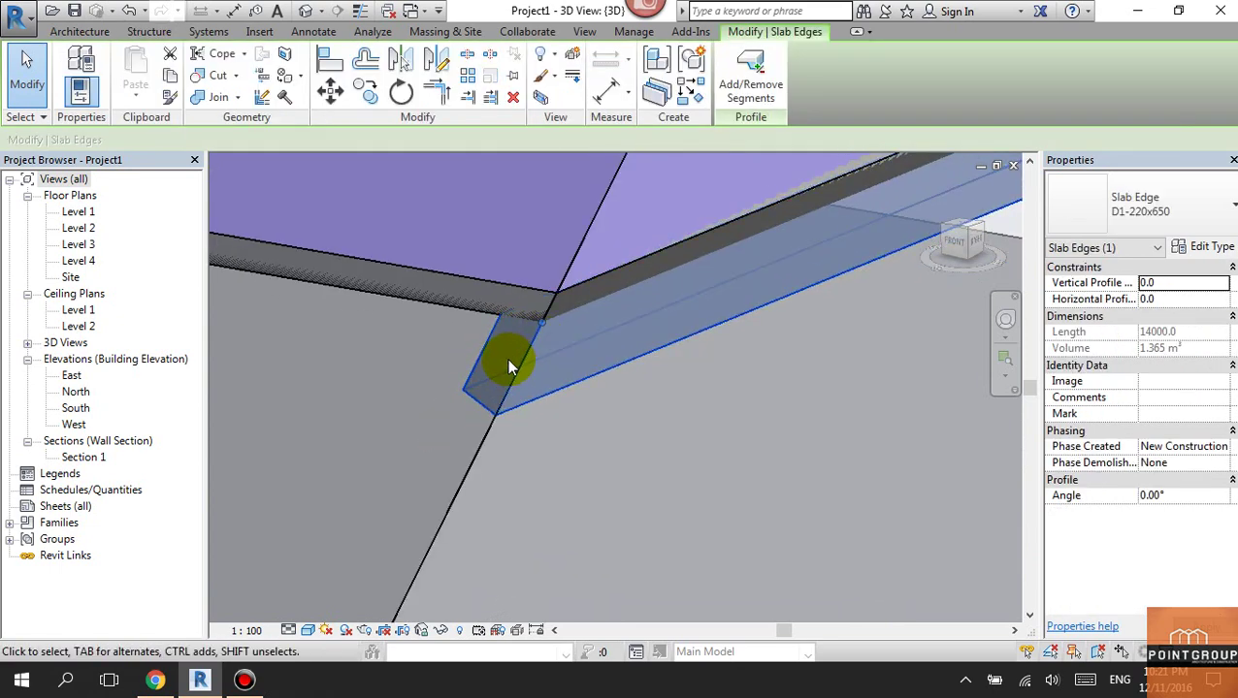
left_click(1187, 247)
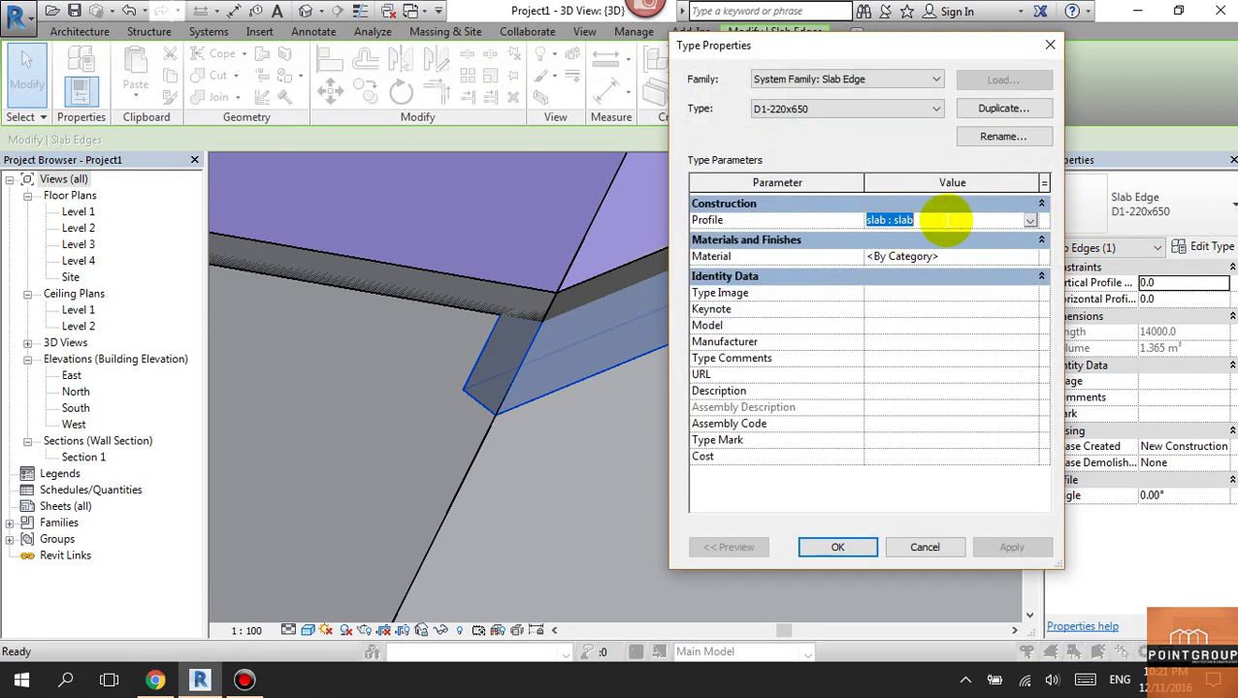
left_click(840, 547)
right_click(68, 533)
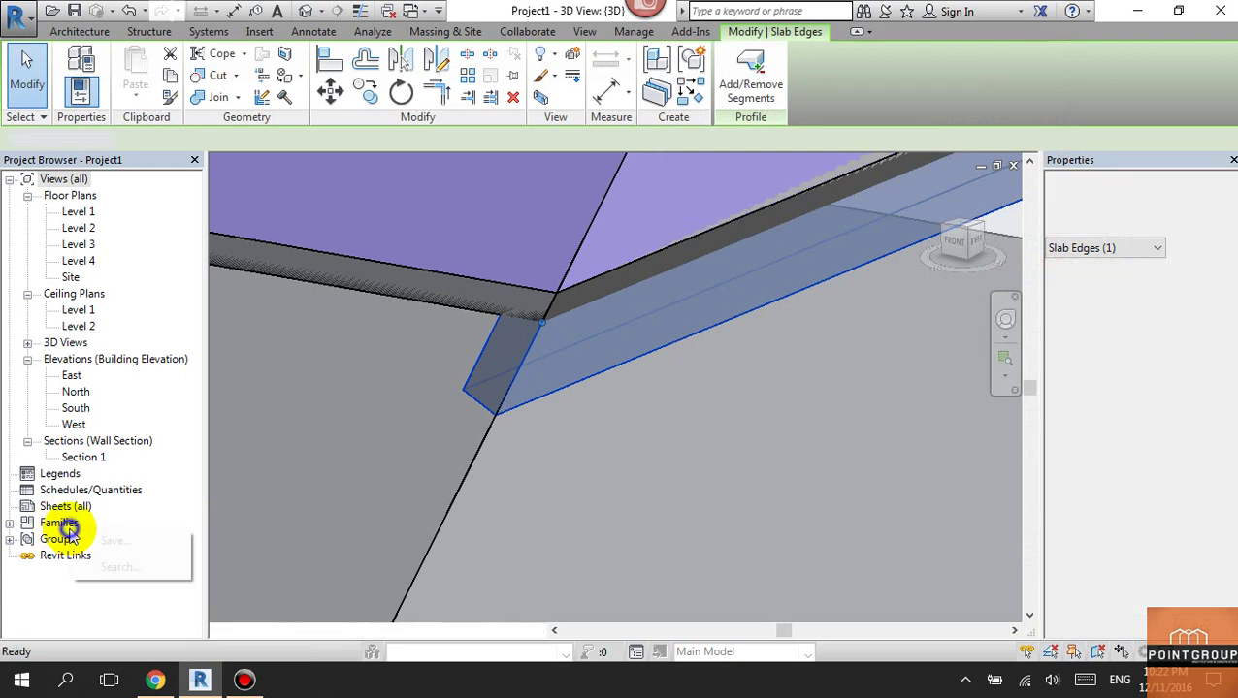
right_click(60, 529)
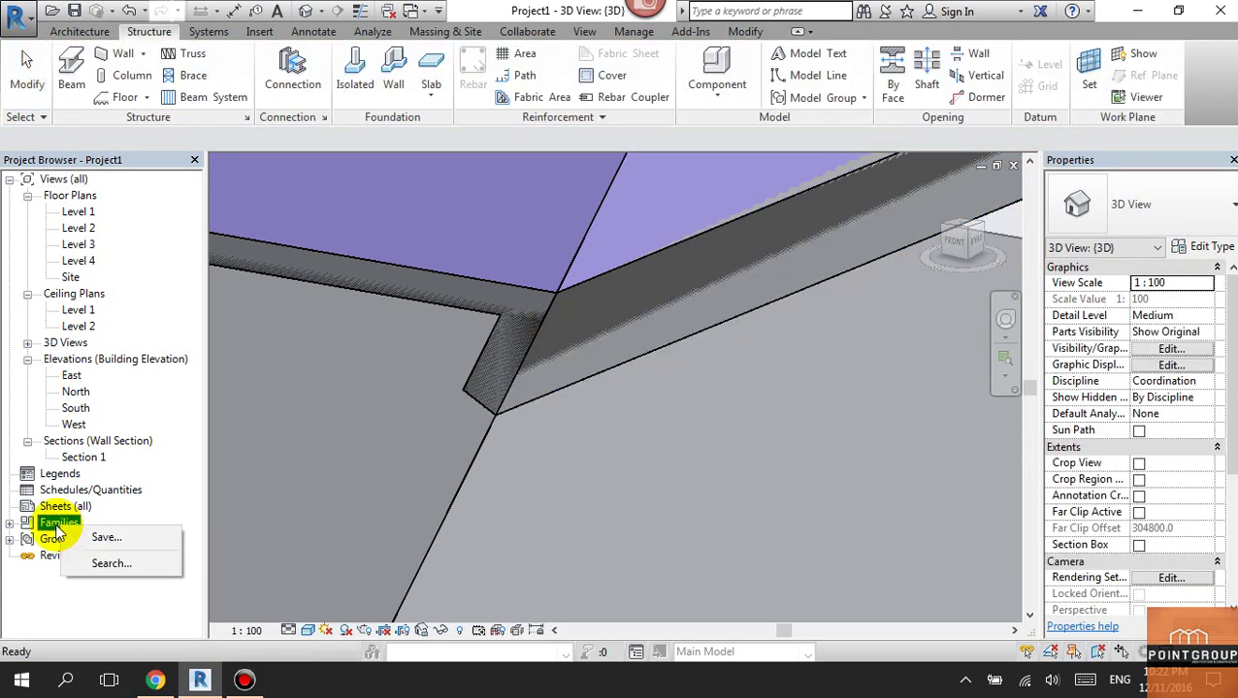
left_click(105, 564)
type("slab")
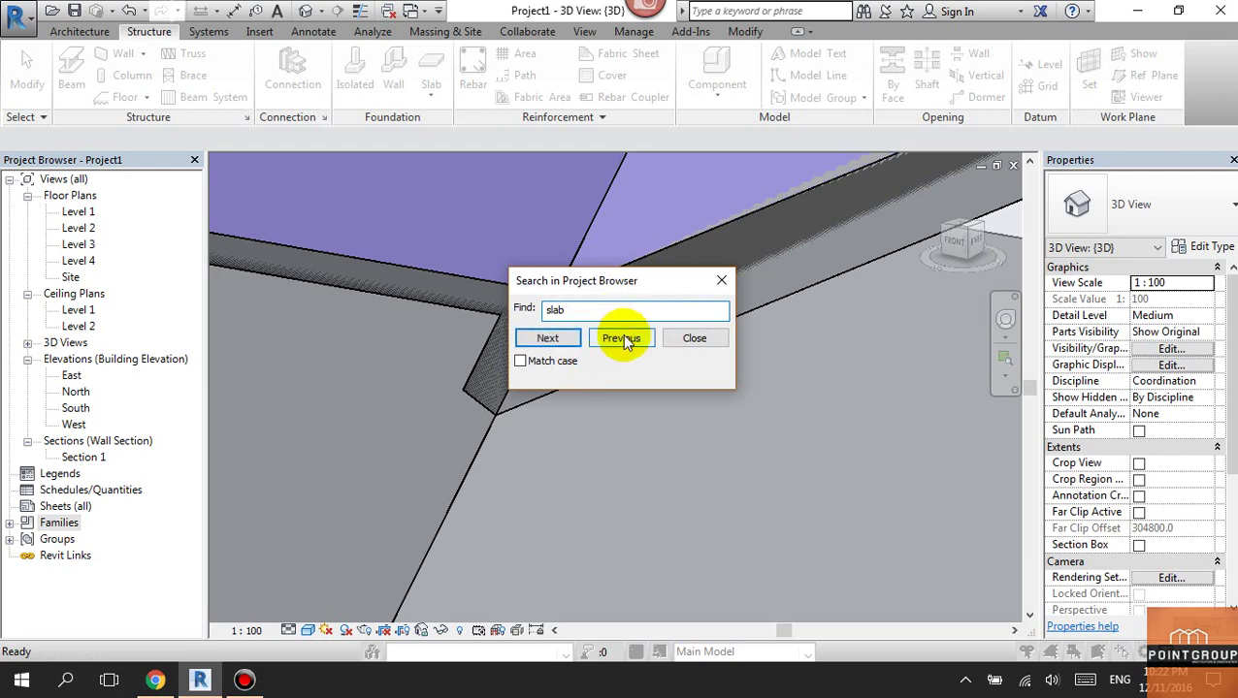
left_click(625, 342)
left_click(721, 281)
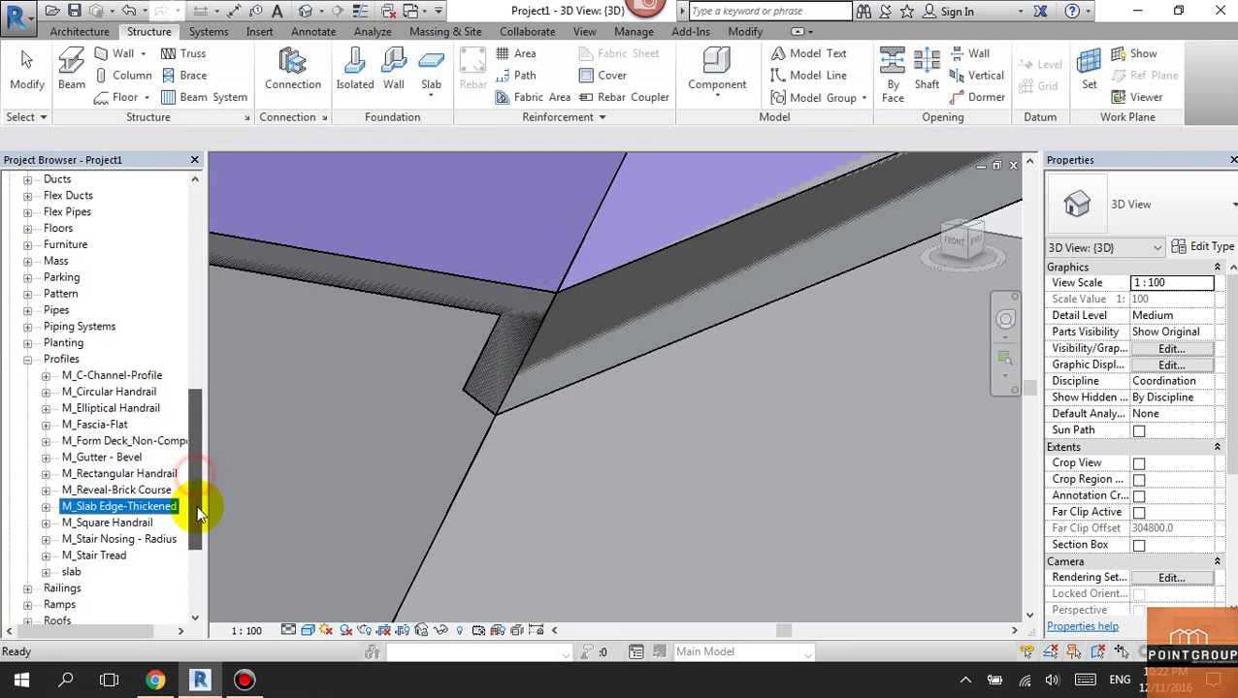
left_click(46, 507)
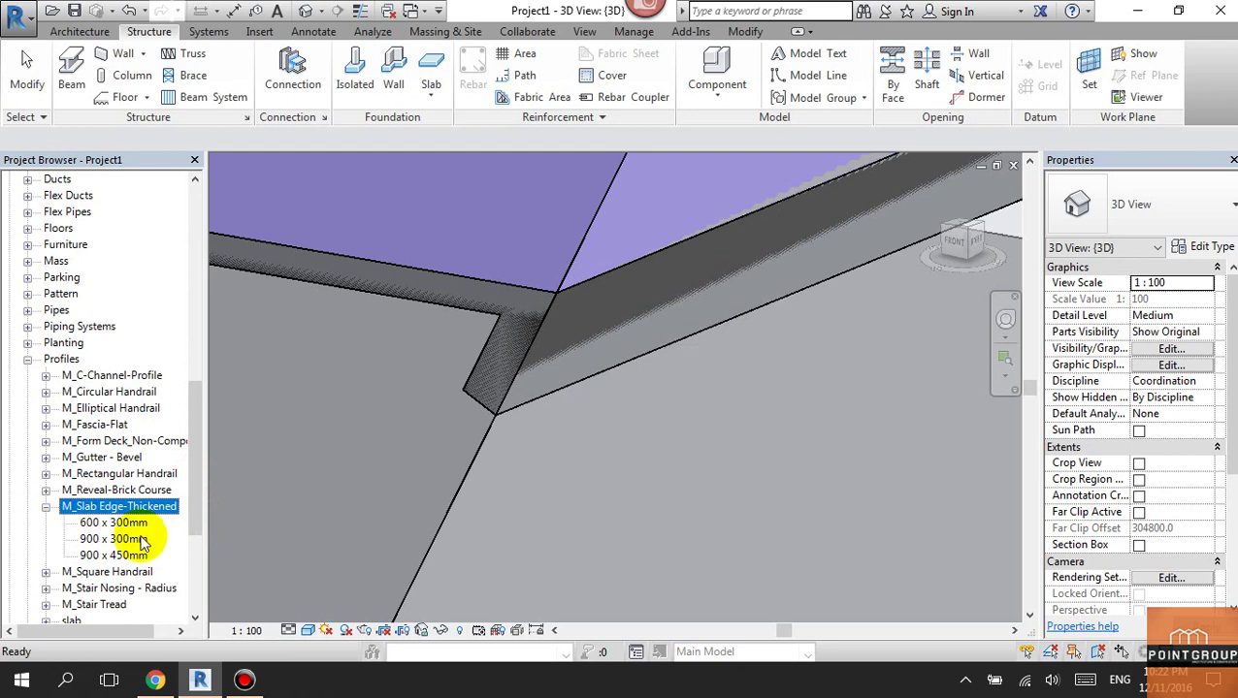
double_click(97, 524)
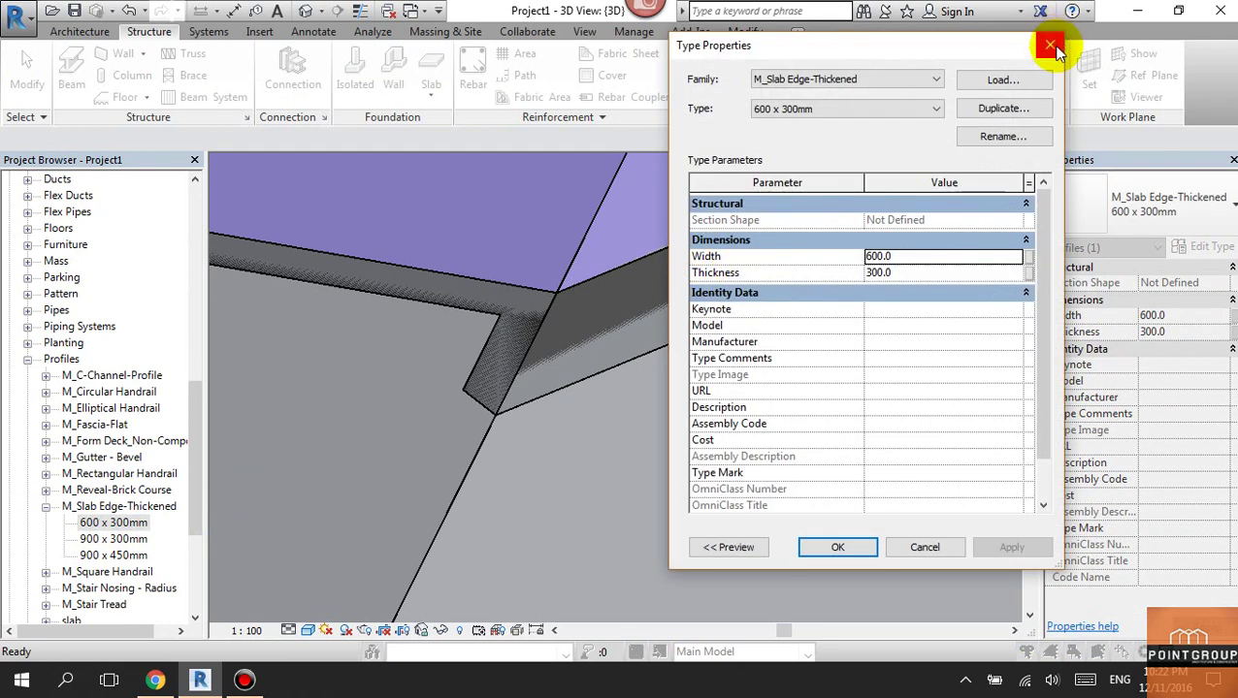
left_click(1050, 46)
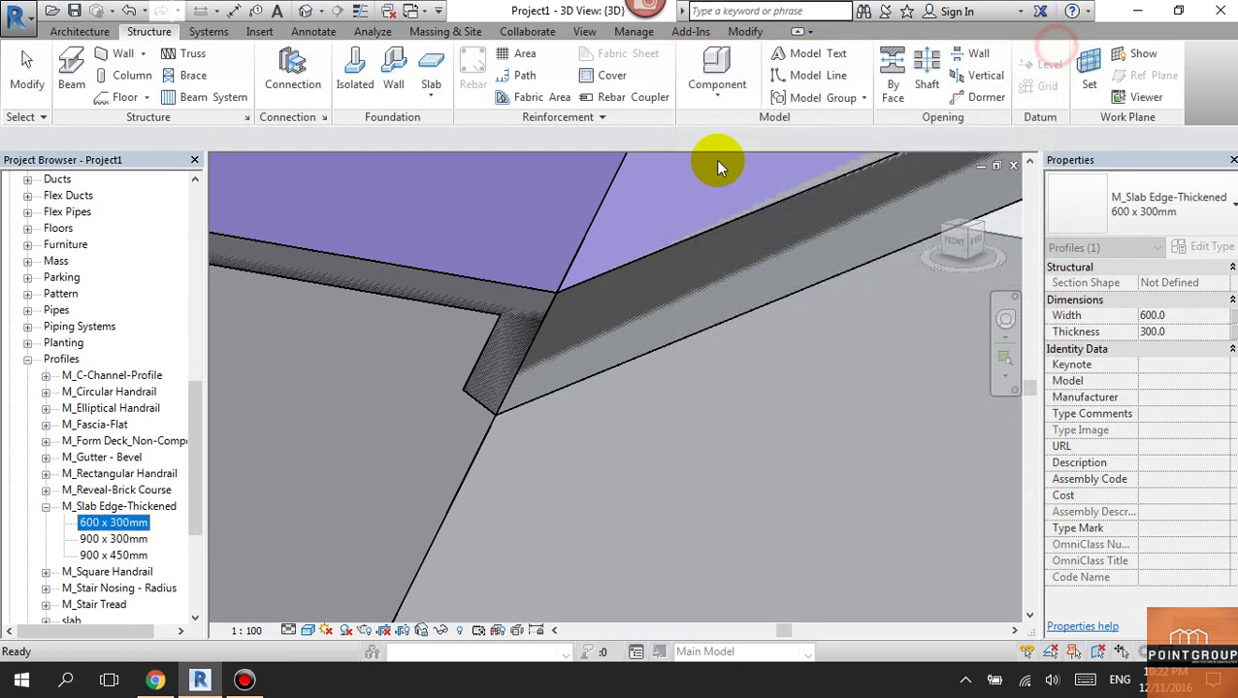
left_click(61, 360)
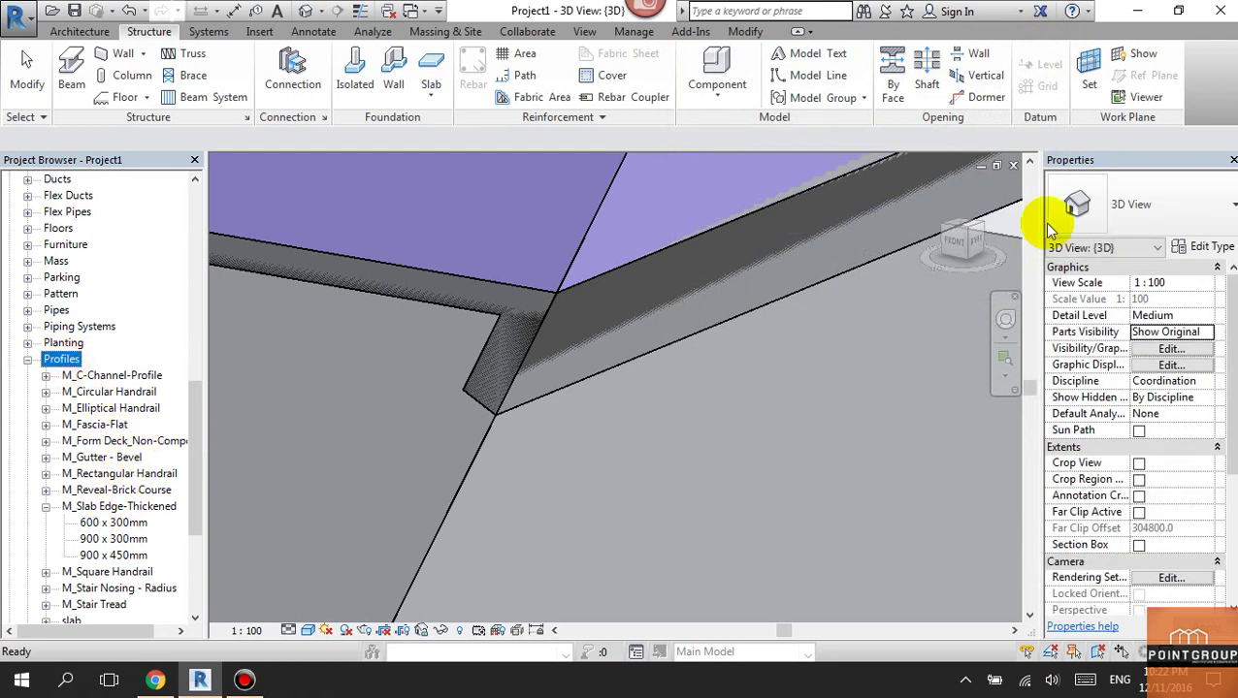
left_click(480, 364)
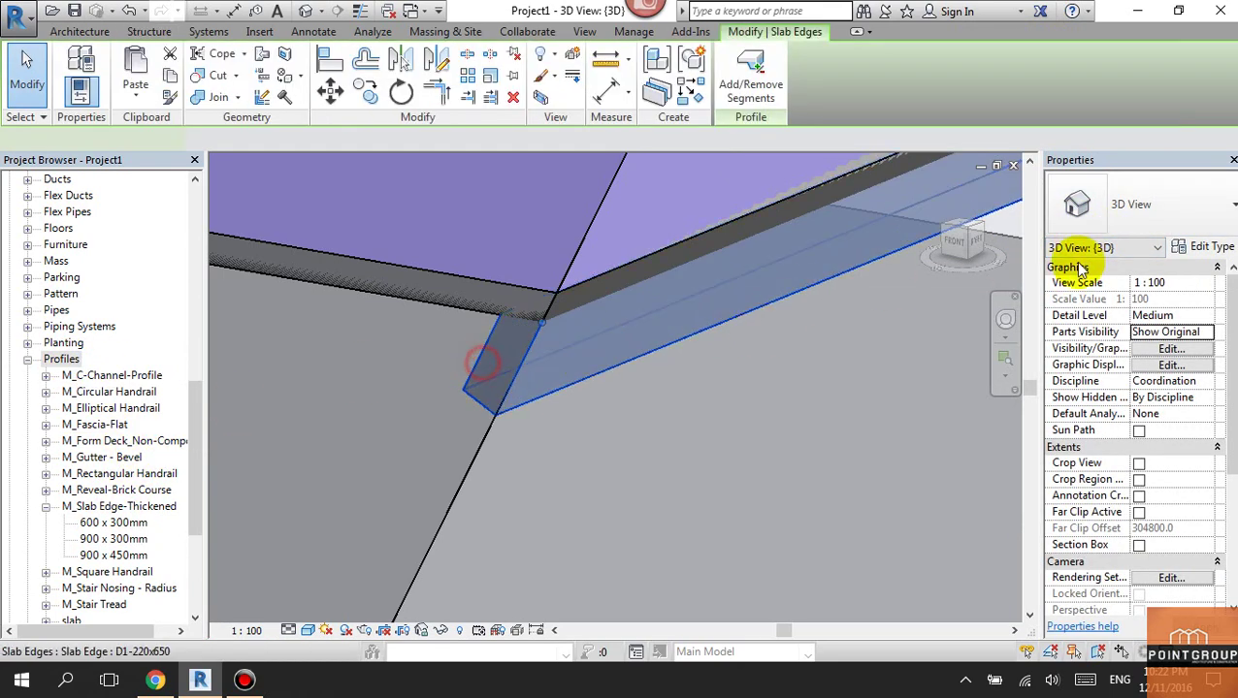
Step: Check the slab edge's available profiles in Type Properties without changing anything
left_click(1202, 247)
left_click(1034, 222)
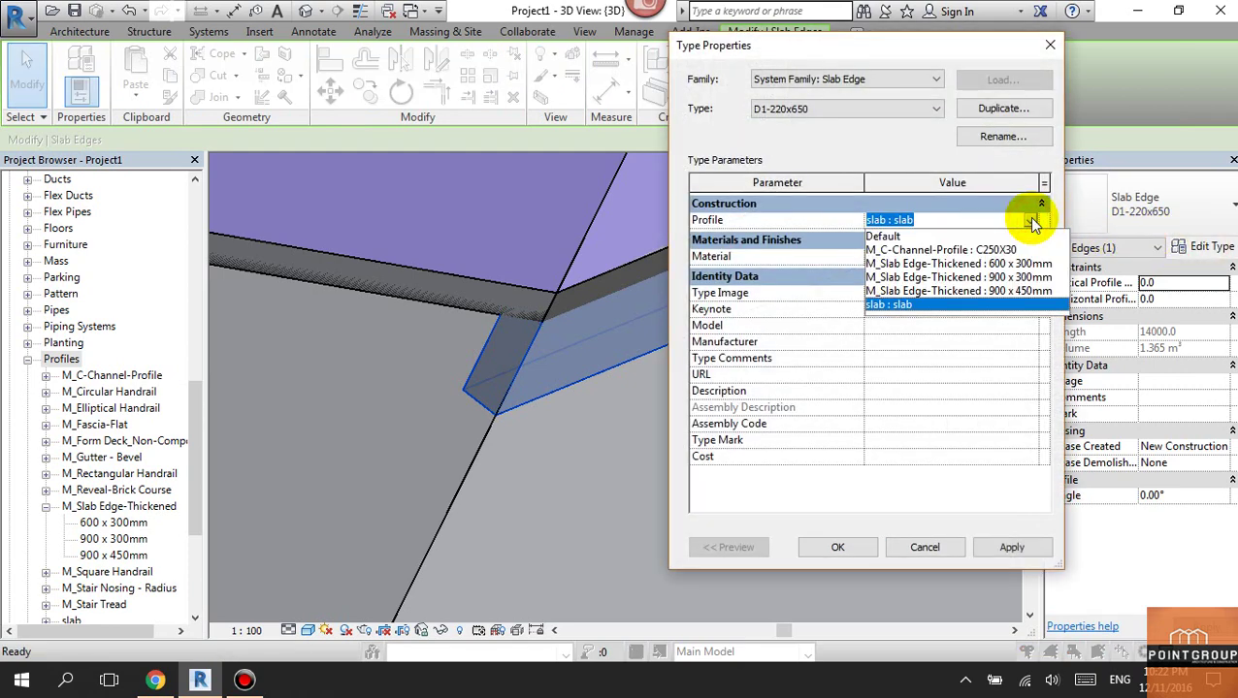
key("Return")
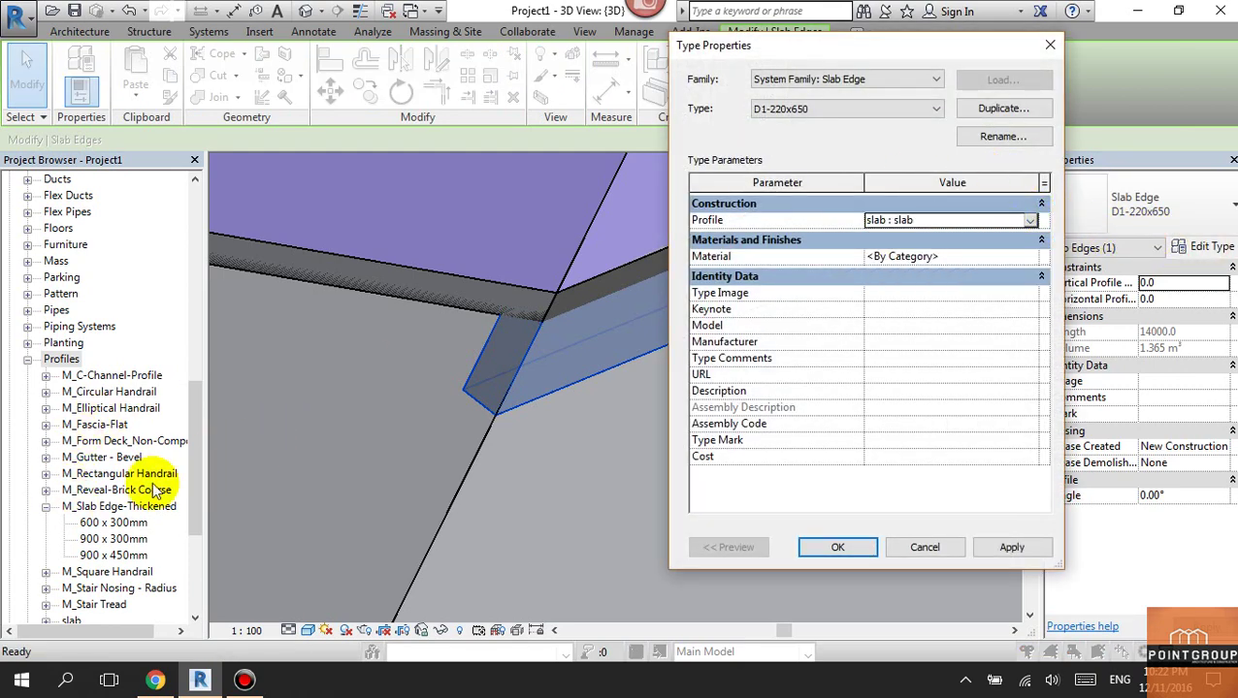
key("Return")
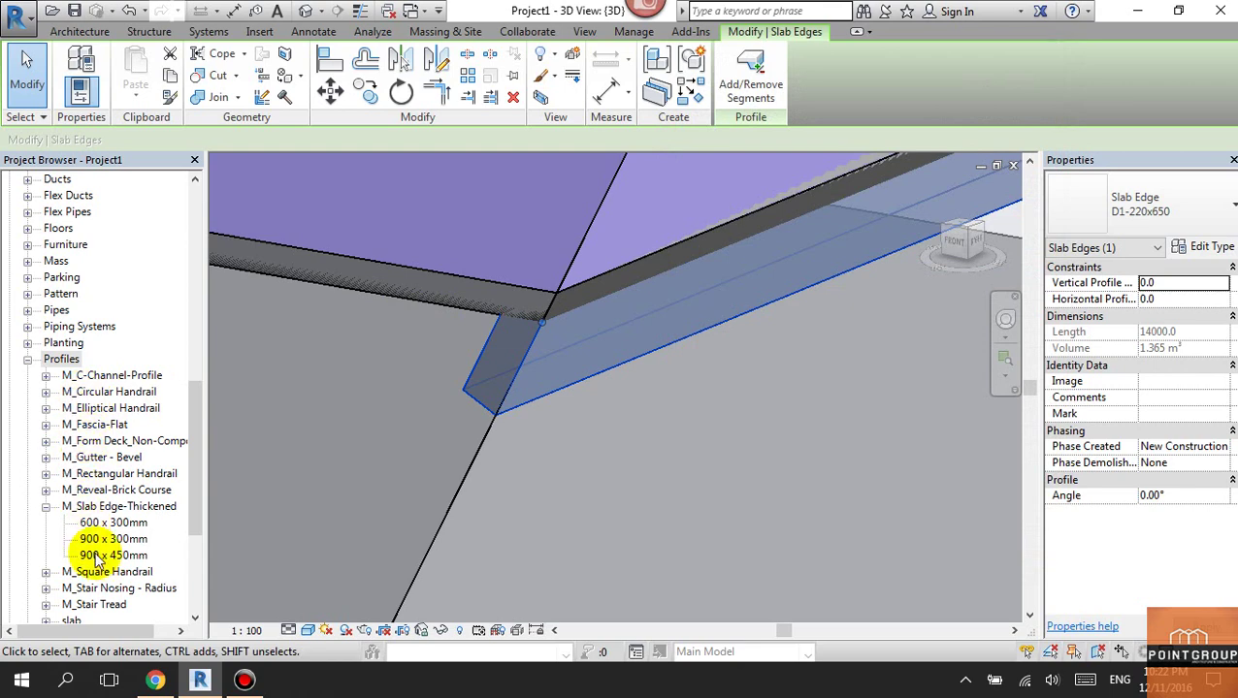
Step: Expand Profiles > slab in the project browser and duplicate the slab type
scroll(113, 565, "down", 2)
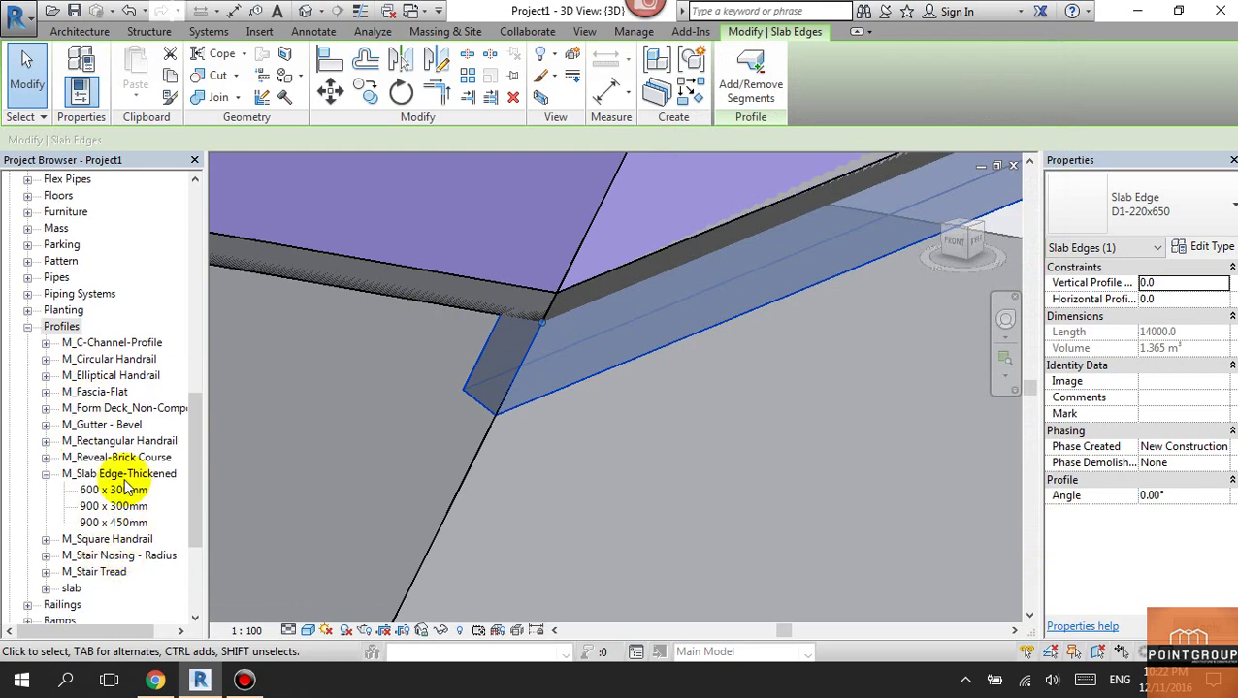
left_click(49, 351)
left_click(46, 345)
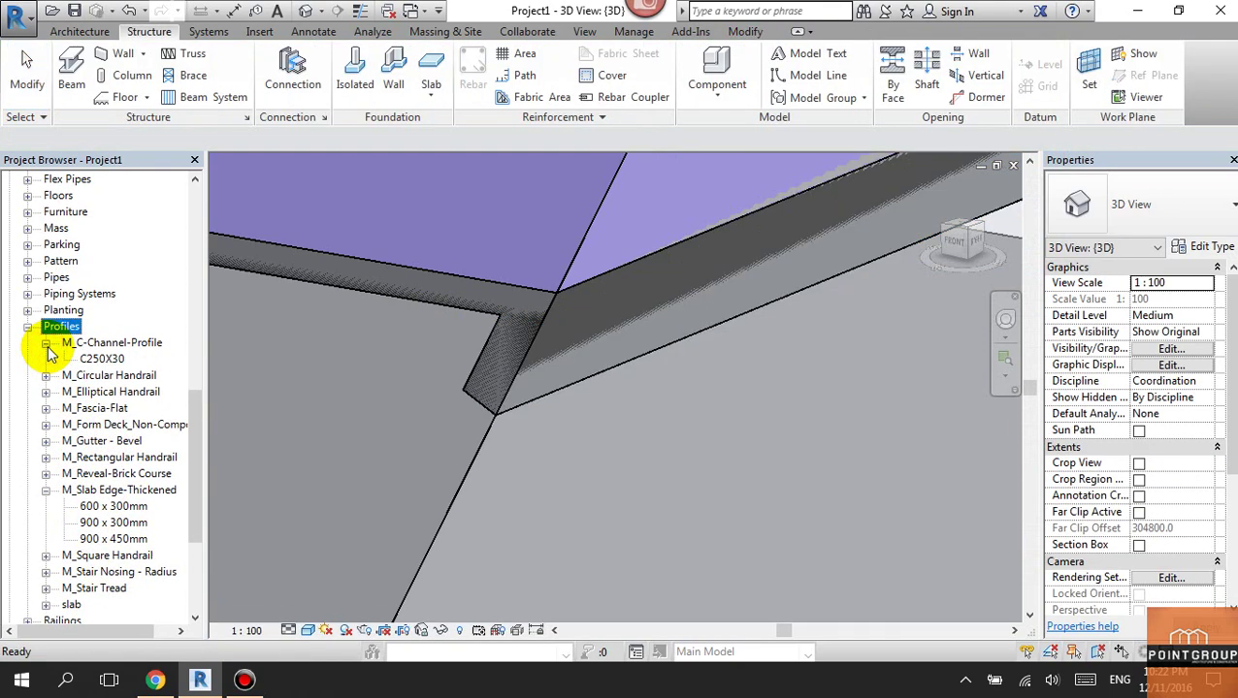
left_click(45, 345)
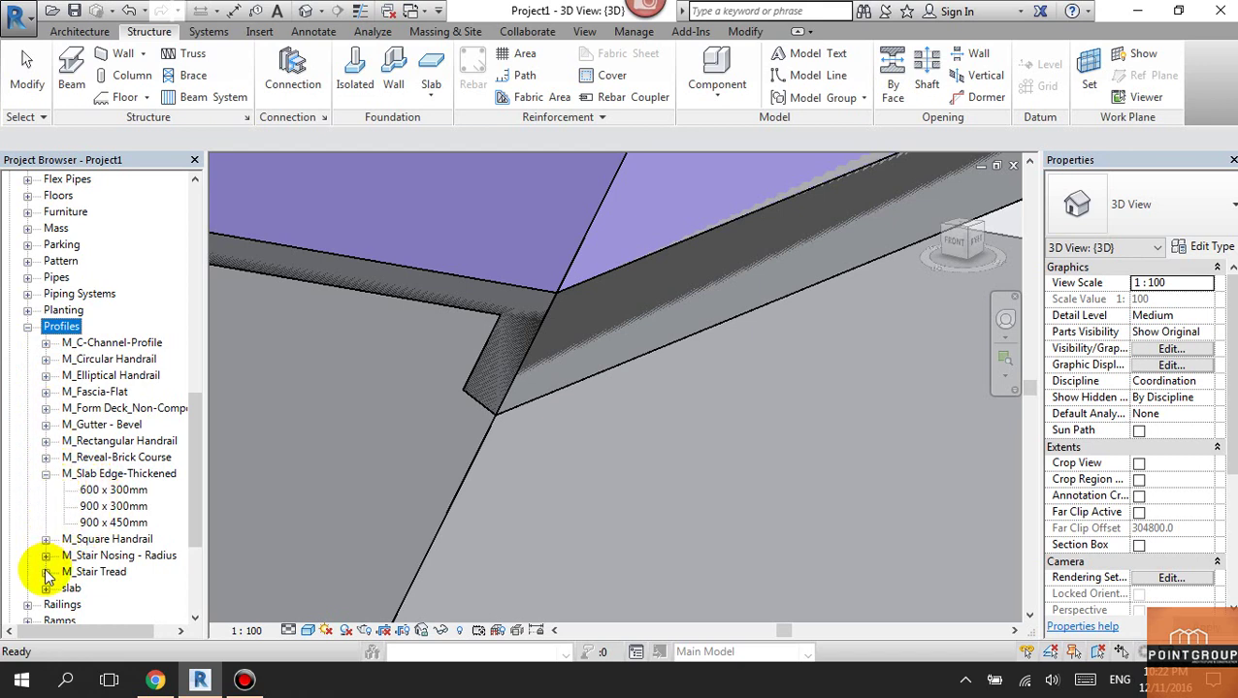
scroll(68, 407, "up", 1)
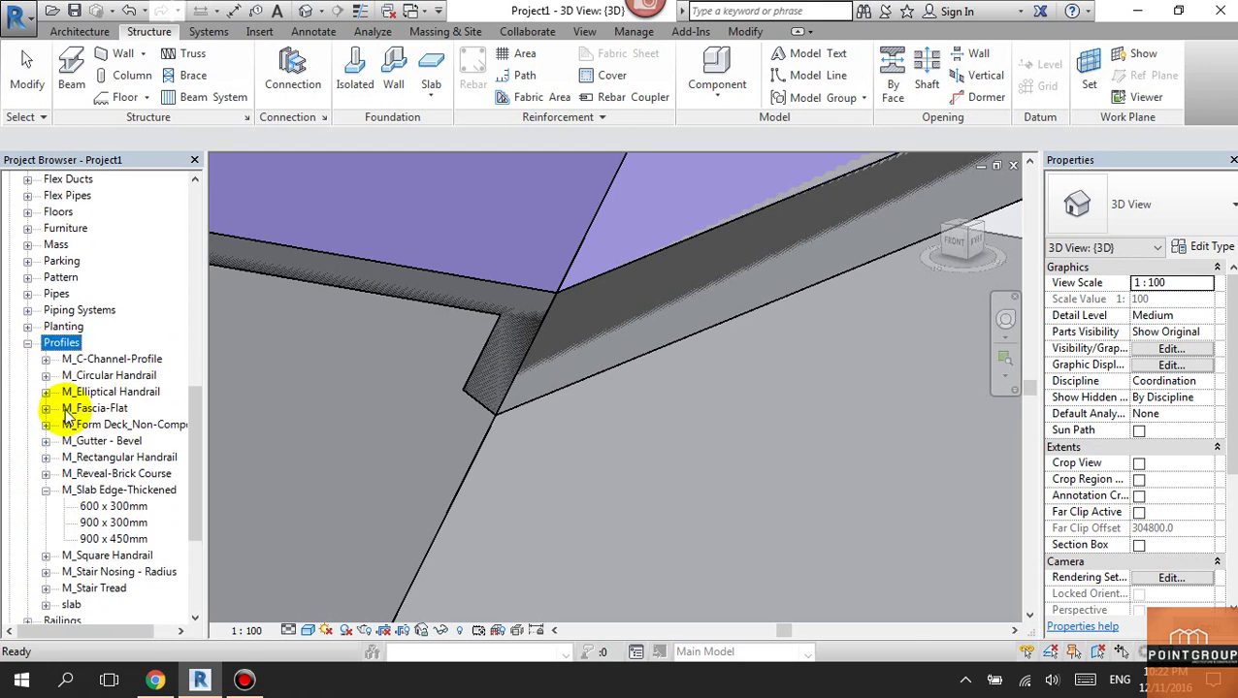
scroll(68, 417, "down", 2)
scroll(66, 423, "down", 1)
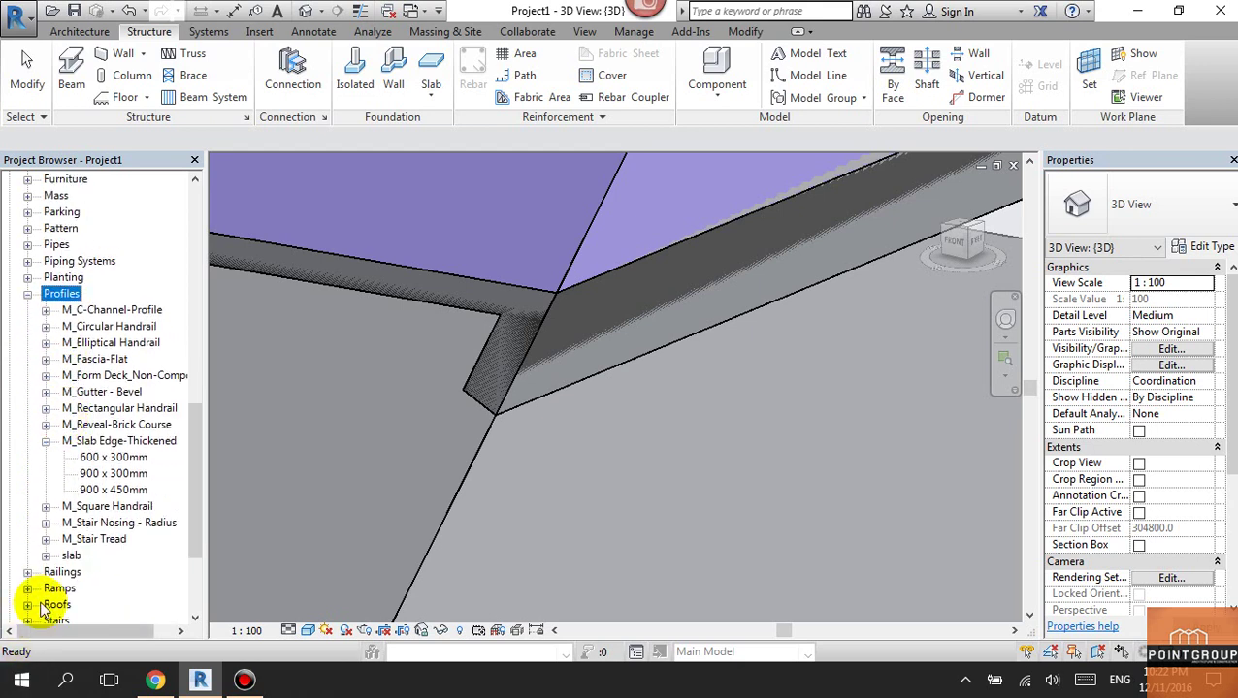
left_click(45, 555)
scroll(64, 563, "down", 2)
scroll(77, 543, "down", 1)
left_click(89, 522)
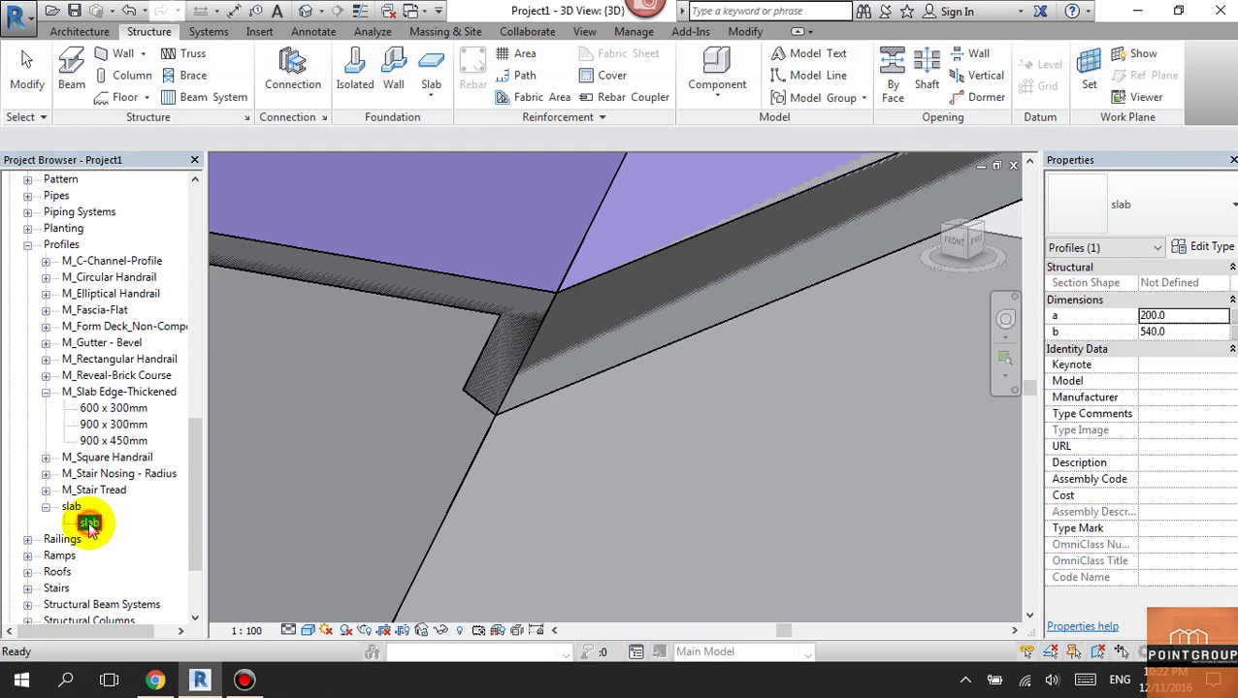
right_click(88, 523)
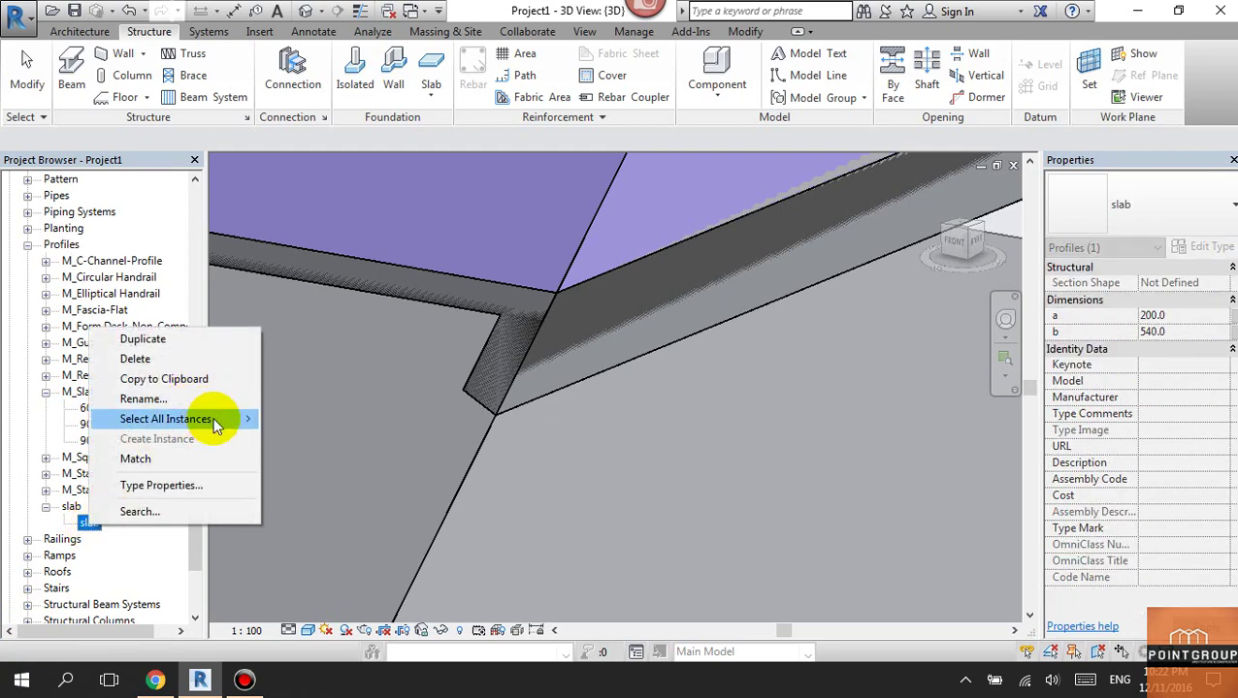
left_click(146, 339)
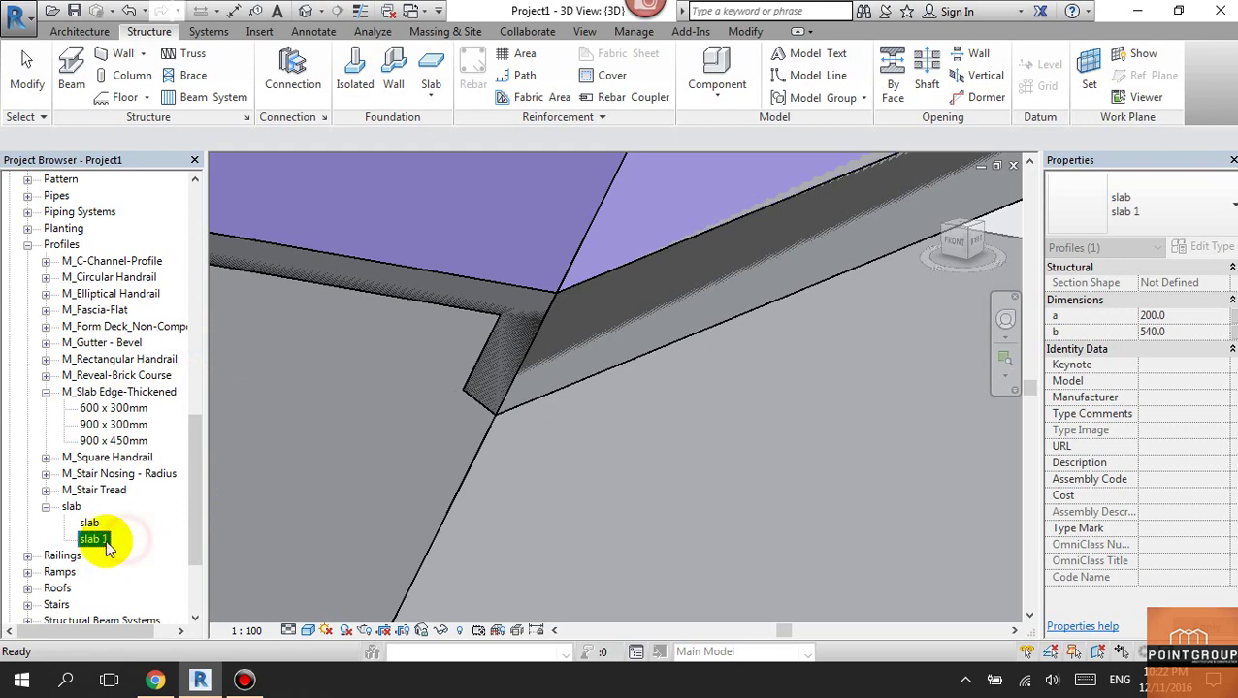
Step: Set the new slab 1 profile type to a = 220 and b = 650
double_click(106, 540)
left_click(955, 255)
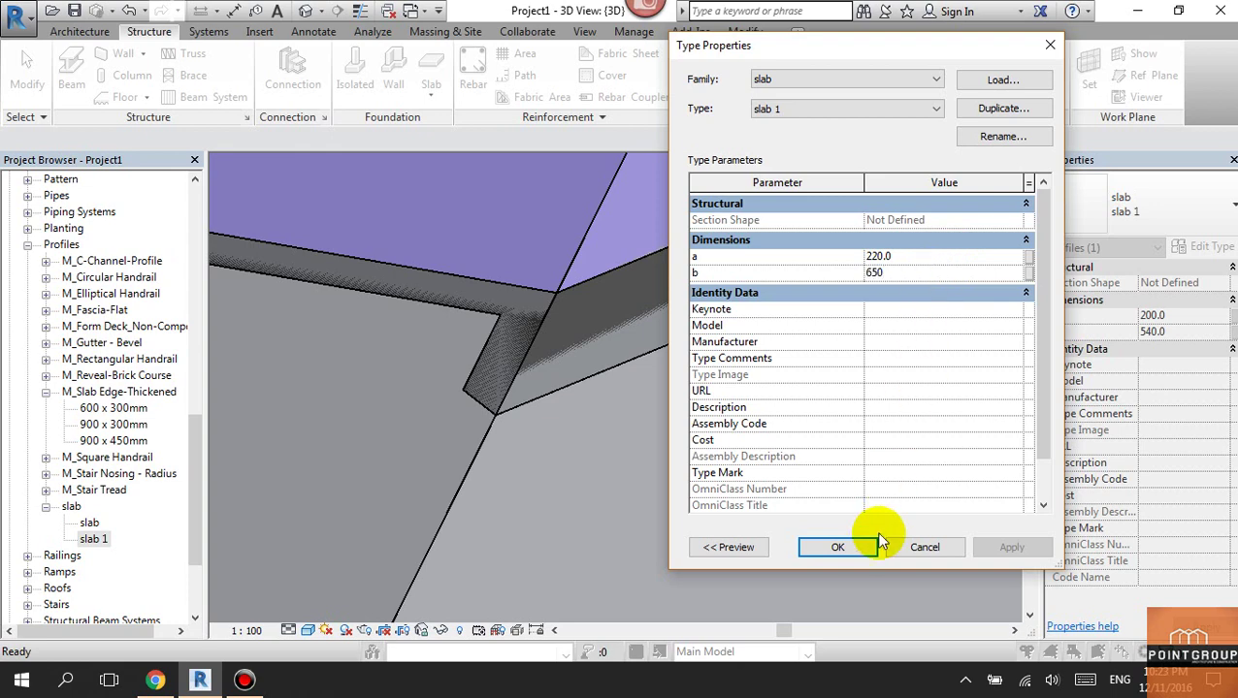
left_click(855, 555)
Step: Switch the slab edge's profile to slab : slab 1 and inspect the resized beam
left_click(542, 392)
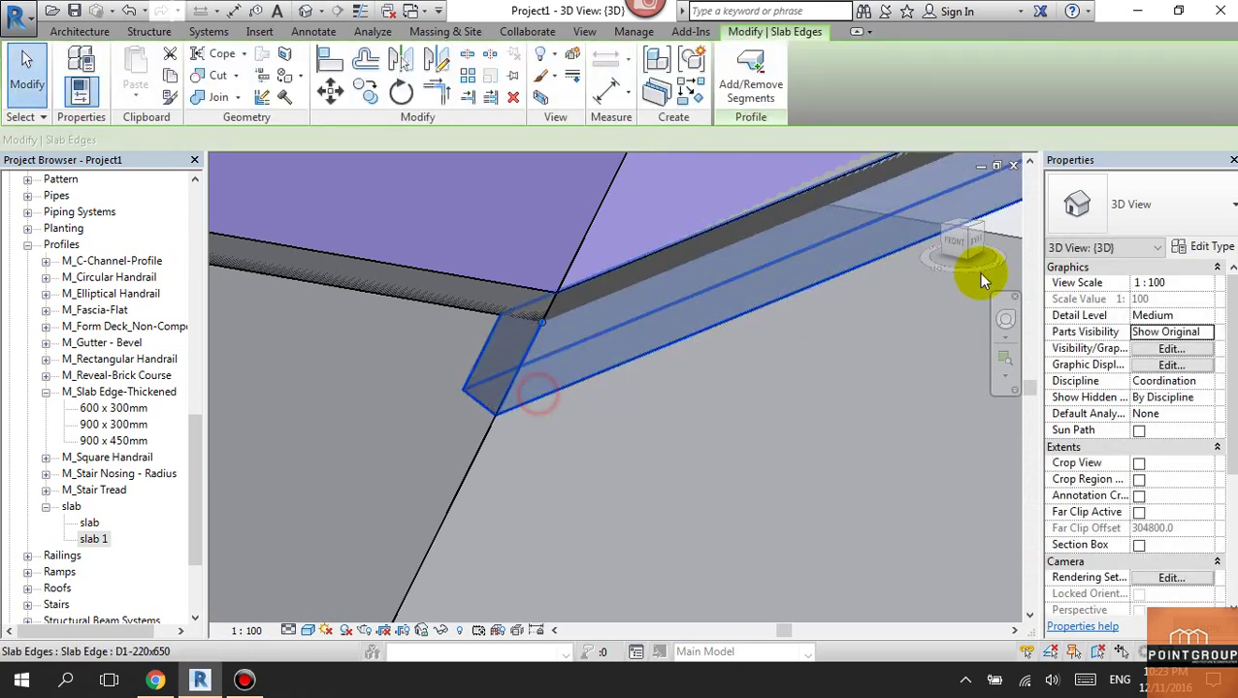
left_click(1204, 247)
left_click(1023, 225)
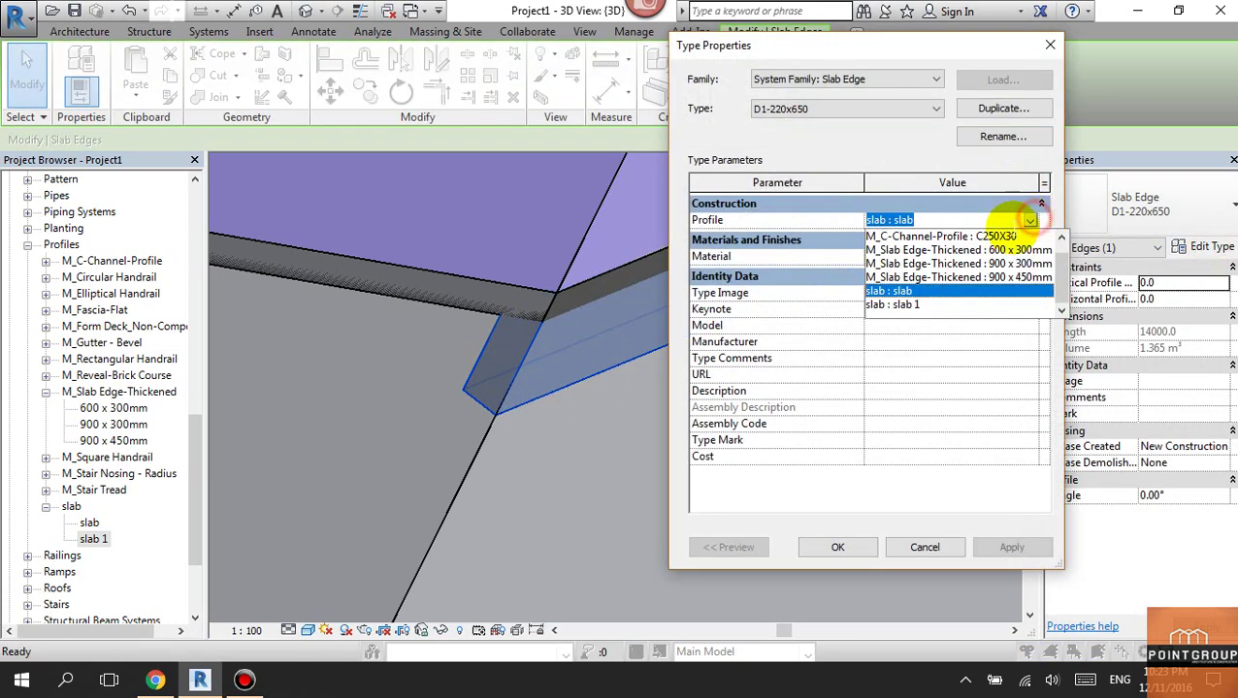
left_click(914, 302)
left_click(837, 548)
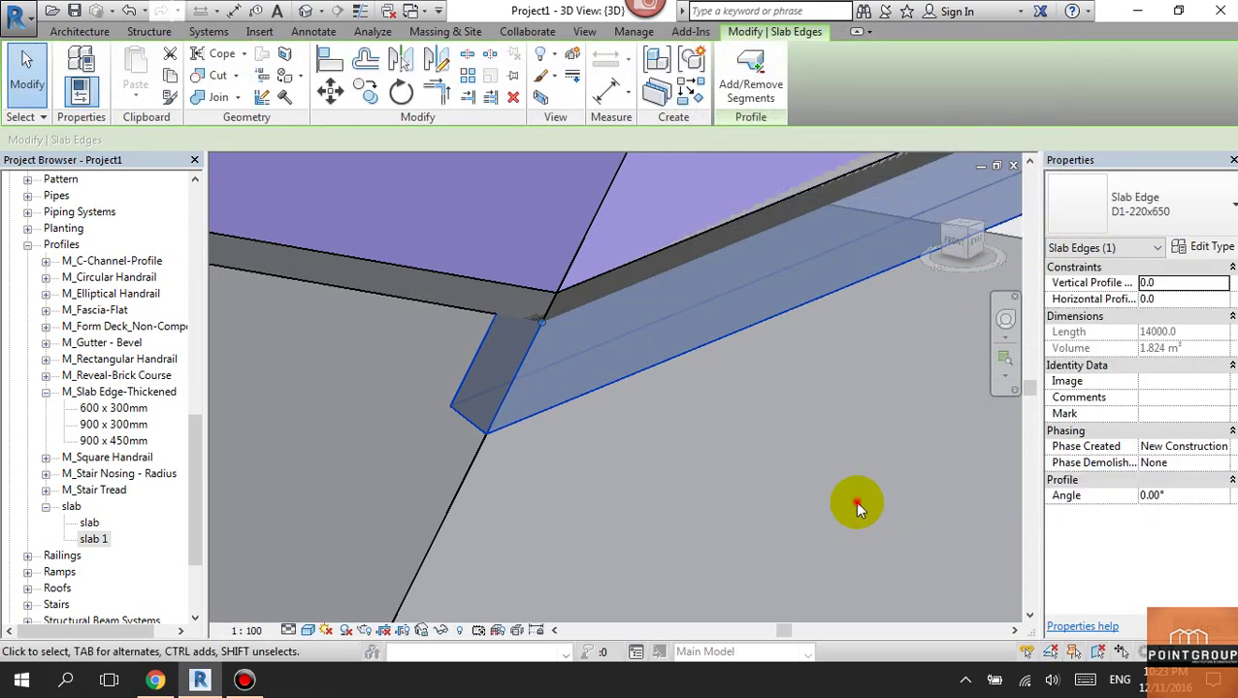
mouse_move(857, 503)
middle_mouse_down("shift")
mouse_move(765, 408)
mouse_move(511, 408)
mouse_move(561, 386)
mouse_move(552, 358)
mouse_move(589, 367)
mouse_move(593, 395)
mouse_move(606, 342)
mouse_move(483, 414)
mouse_move(519, 419)
middle_mouse_up("shift")
left_click(389, 10)
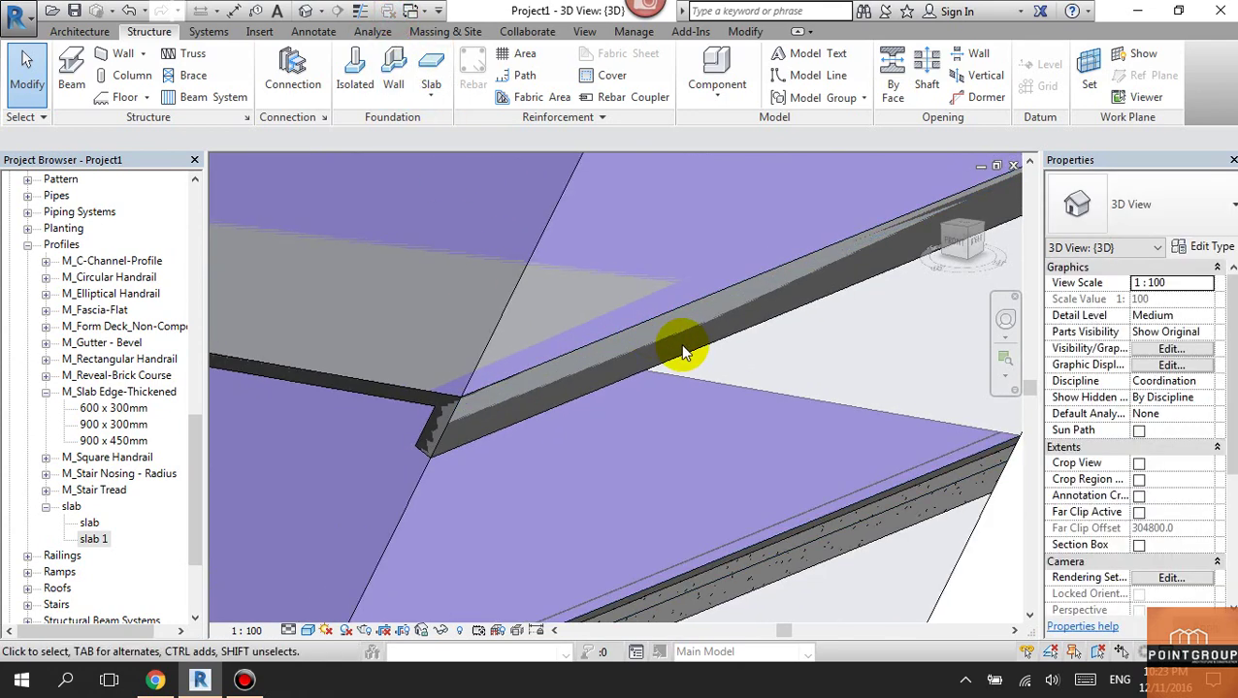